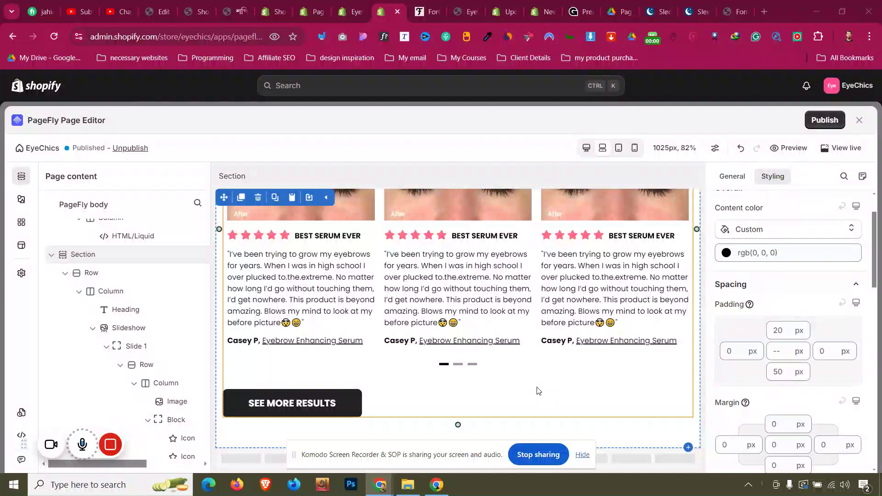
# Step: Hide the screen-sharing notice and examine the Shop By Category section on the forchics.com reference page
pyautogui.click(582, 454)
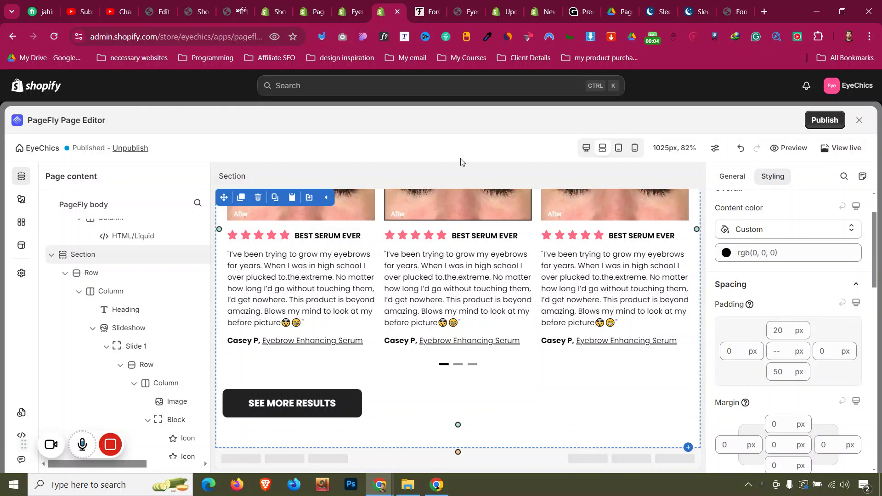
pyautogui.click(425, 6)
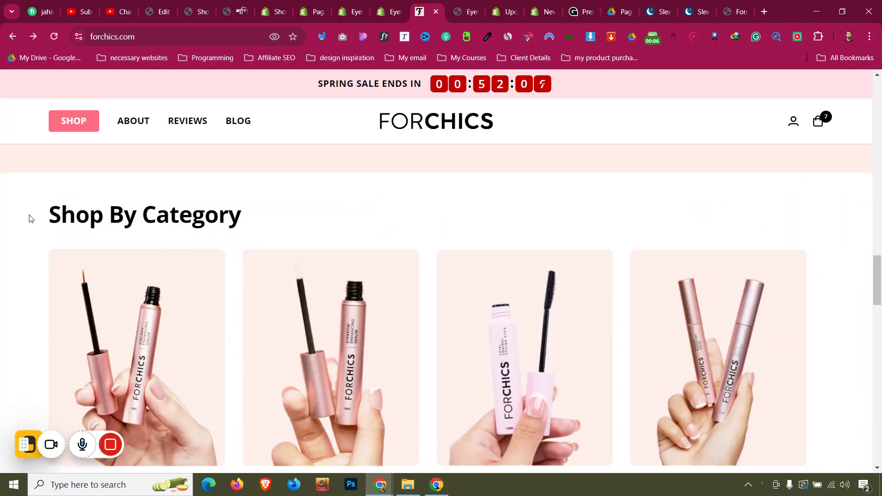
pyautogui.scroll(-1, 105, 214)
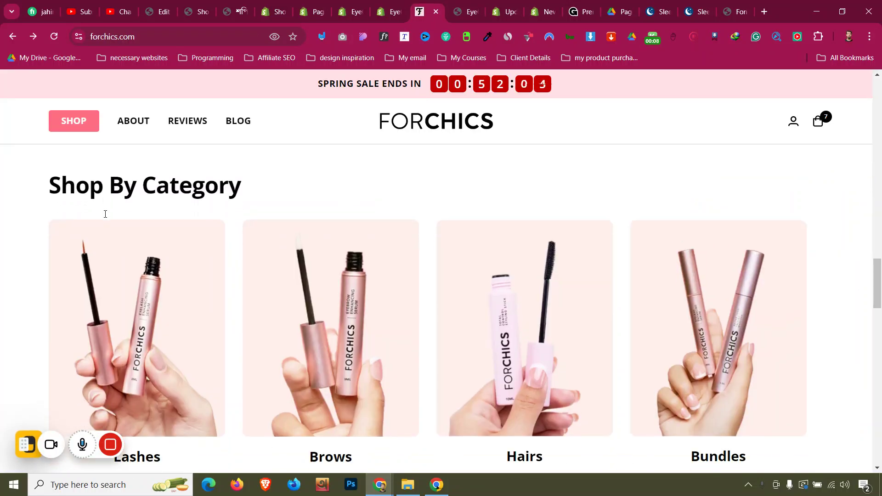
pyautogui.scroll(-2, 126, 308)
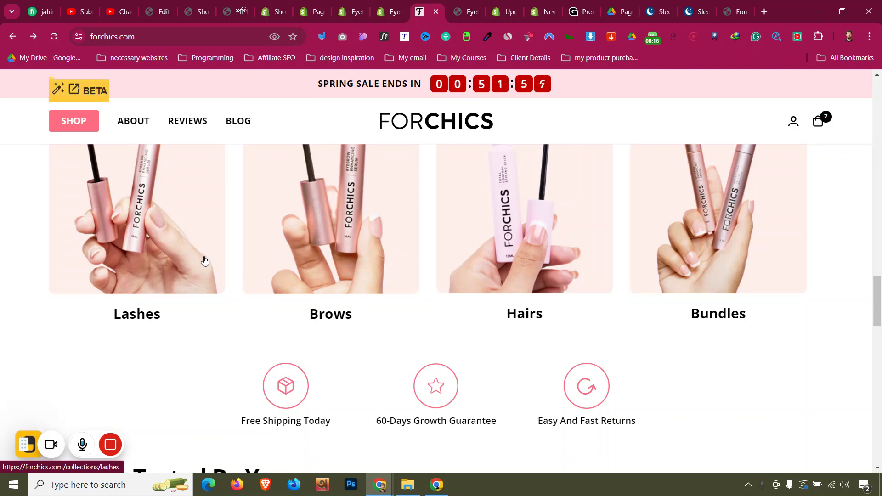
pyautogui.scroll(2, 205, 261)
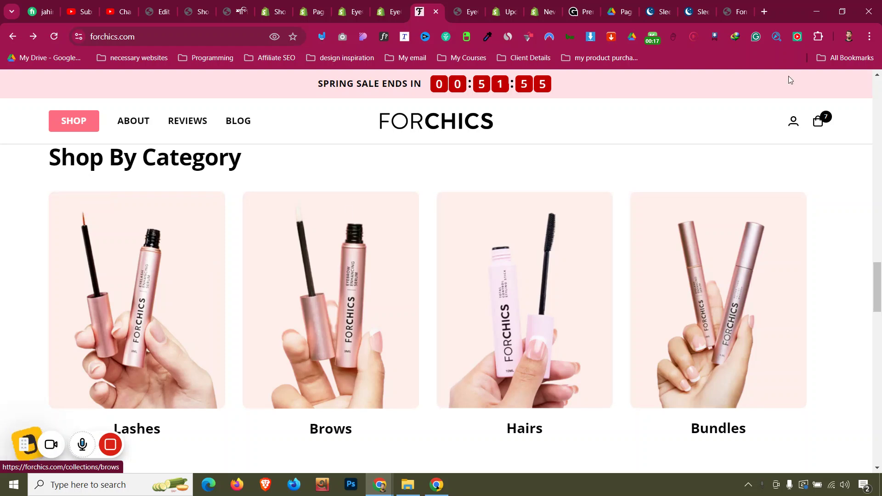
# Step: Examine the reference page's Shop By Category section in a narrow mobile-width window and again at full width
pyautogui.click(843, 10)
pyautogui.scroll(5, 164, 208)
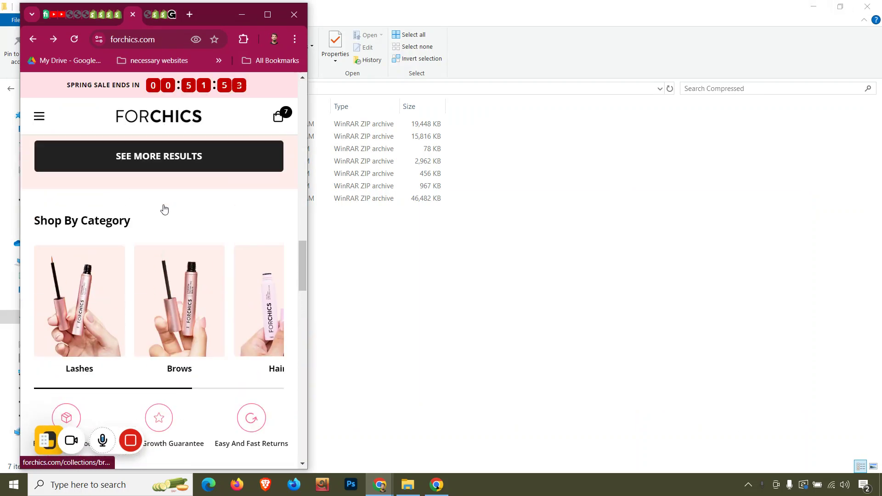
pyautogui.scroll(5, 178, 265)
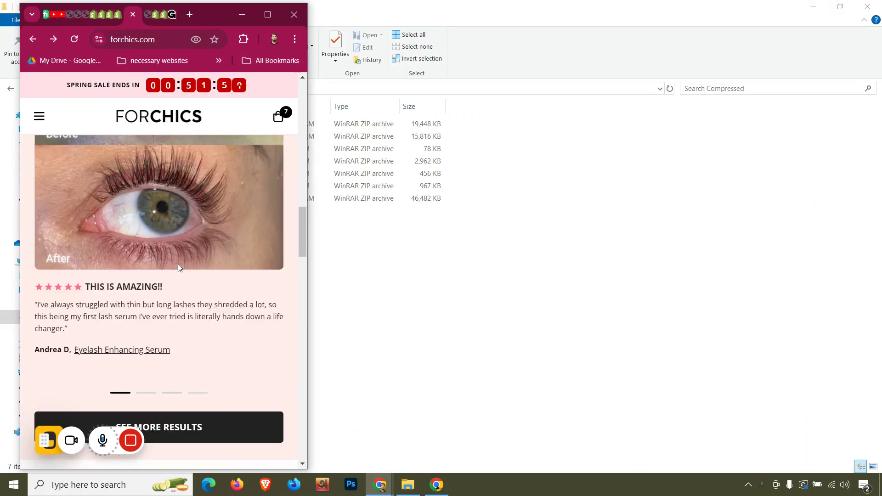
pyautogui.scroll(-3, 178, 265)
pyautogui.scroll(-5, 178, 268)
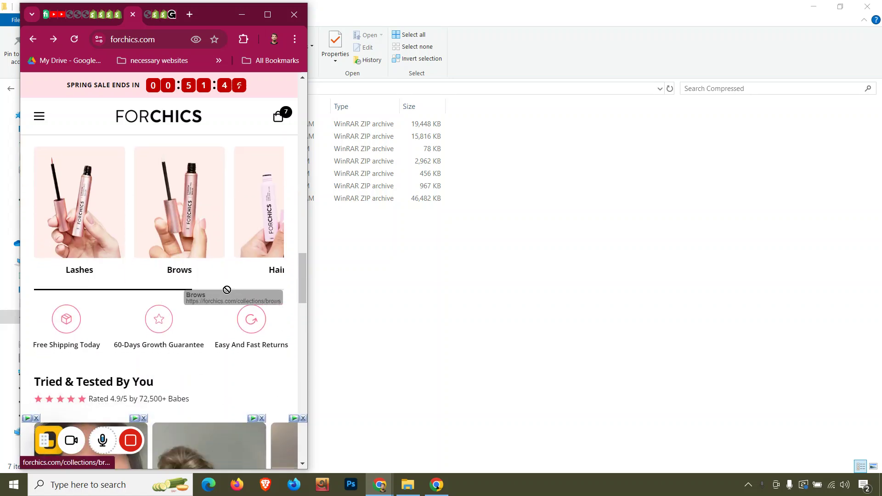
pyautogui.click(246, 293)
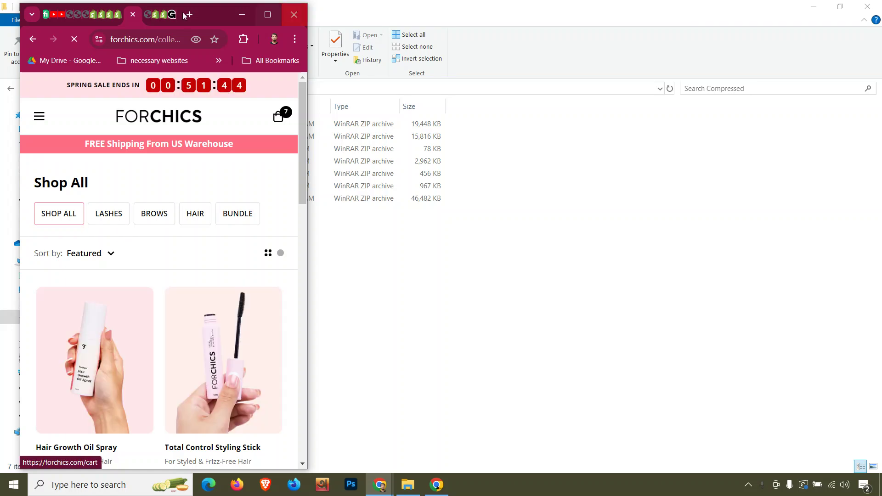
pyautogui.click(33, 39)
pyautogui.click(268, 14)
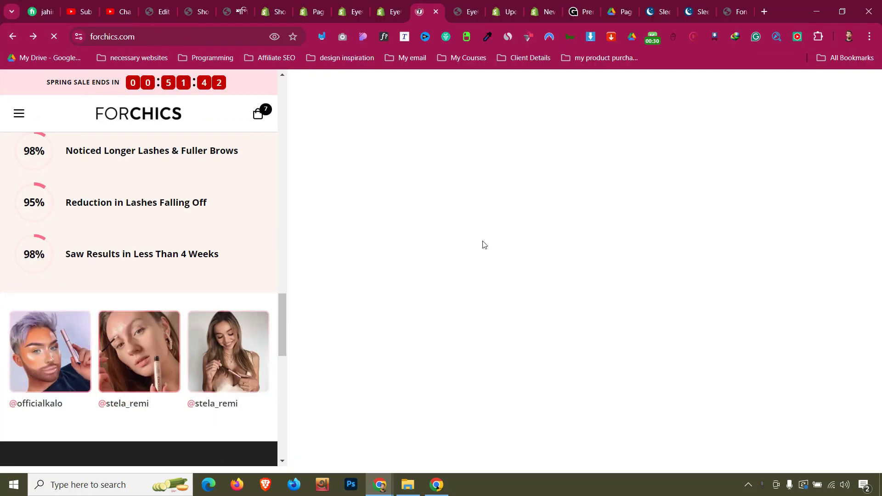
pyautogui.scroll(2, 484, 246)
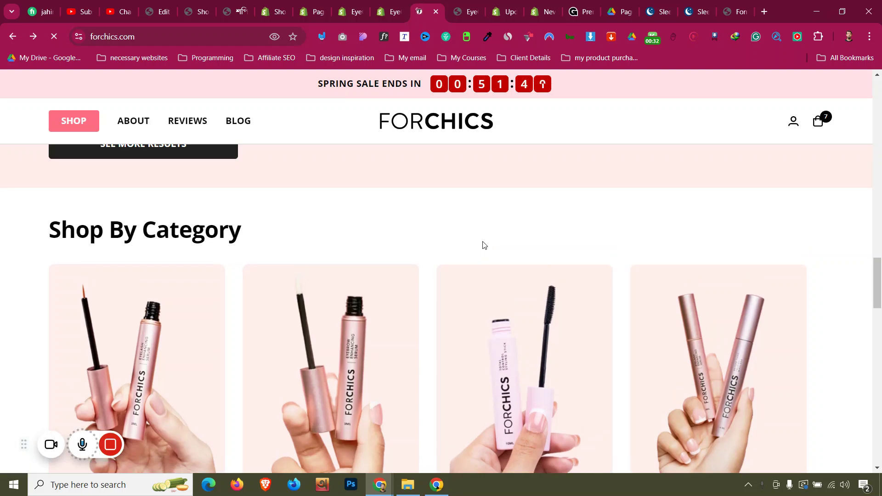
pyautogui.scroll(-2, 484, 248)
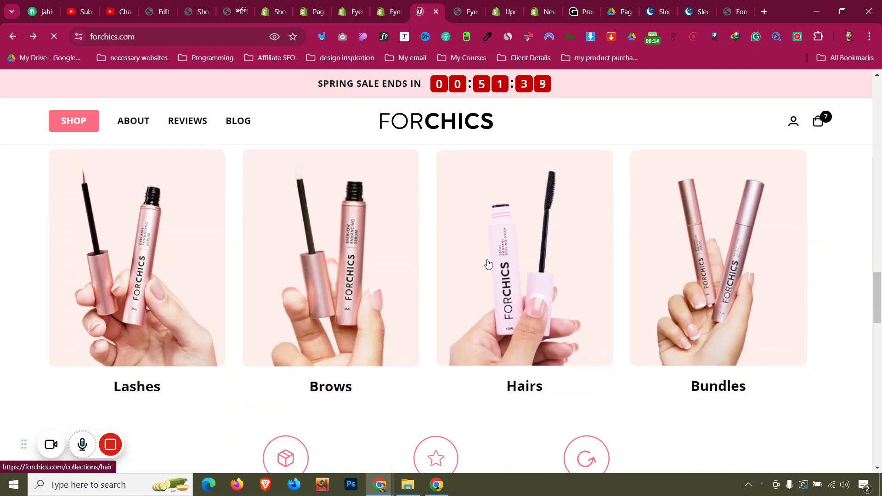
# Step: Return to the PageFly editor and add a single-column 1/1 layout below the section with the See More Results button
pyautogui.click(383, 5)
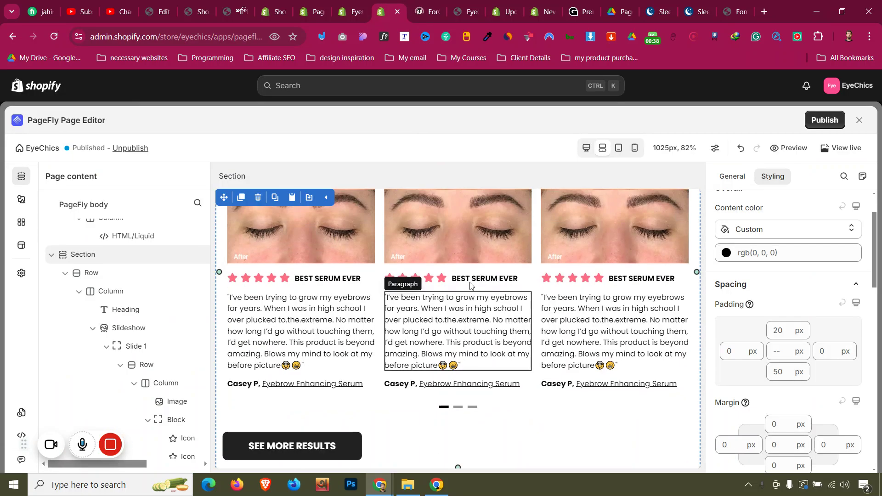
pyautogui.scroll(3, 469, 282)
pyautogui.scroll(4, 469, 282)
pyautogui.scroll(5, 469, 282)
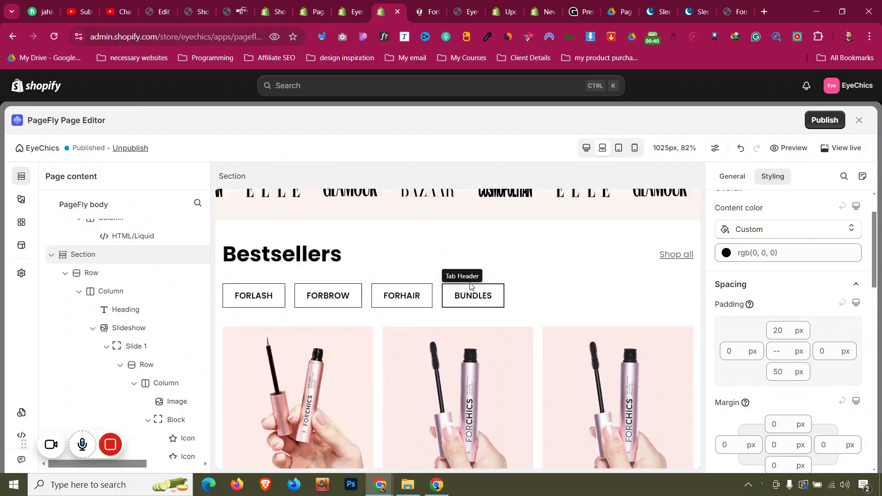
pyautogui.scroll(-3, 263, 307)
pyautogui.scroll(-5, 263, 306)
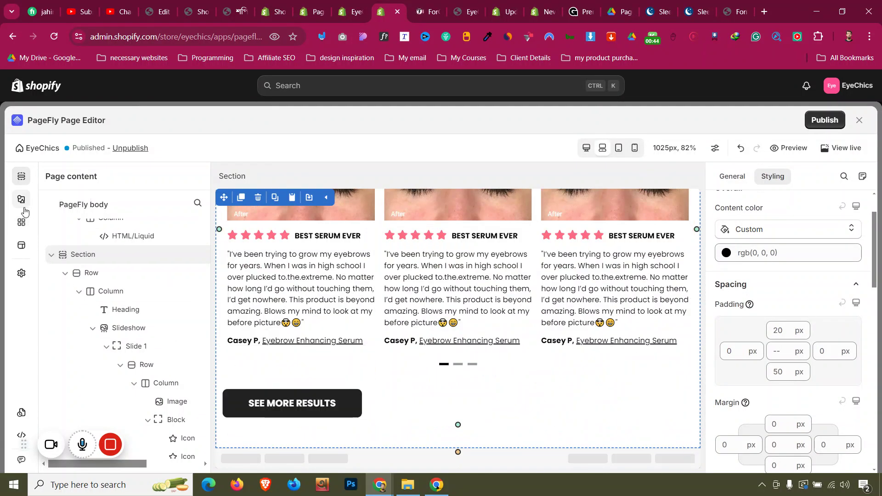
pyautogui.click(24, 206)
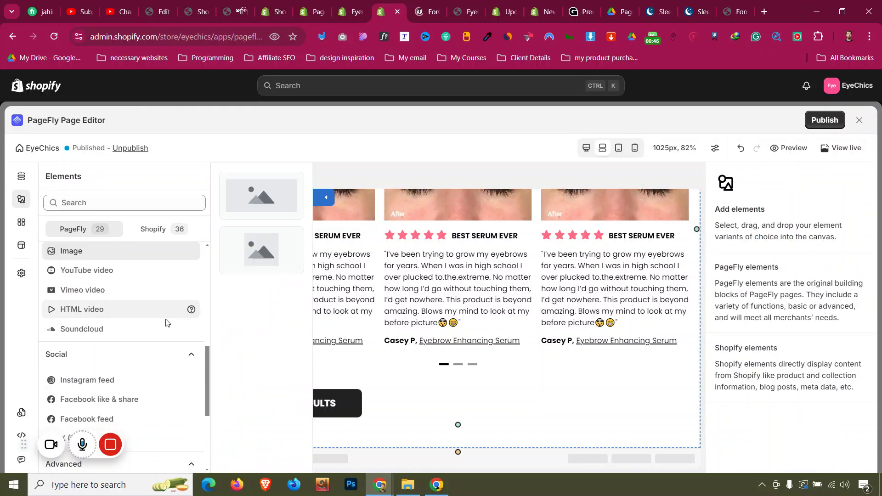
pyautogui.scroll(5, 138, 299)
pyautogui.scroll(-1, 115, 288)
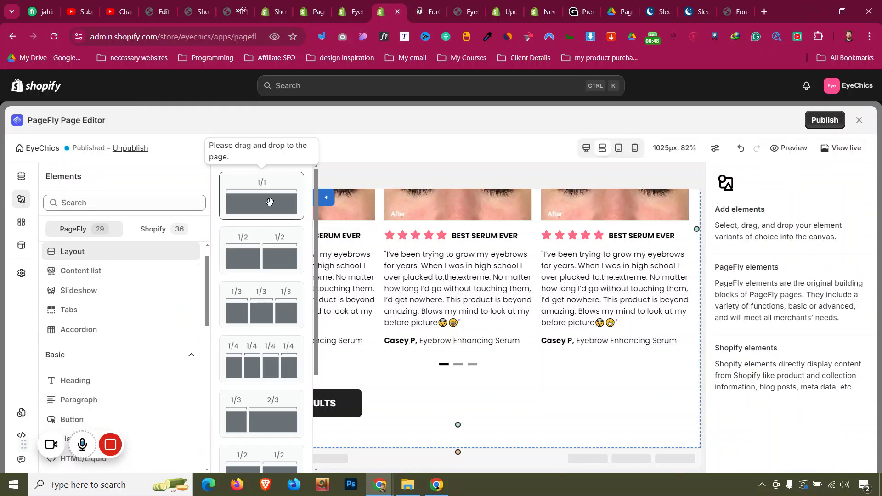
pyautogui.moveTo(256, 197); pyautogui.dragTo(283, 442)
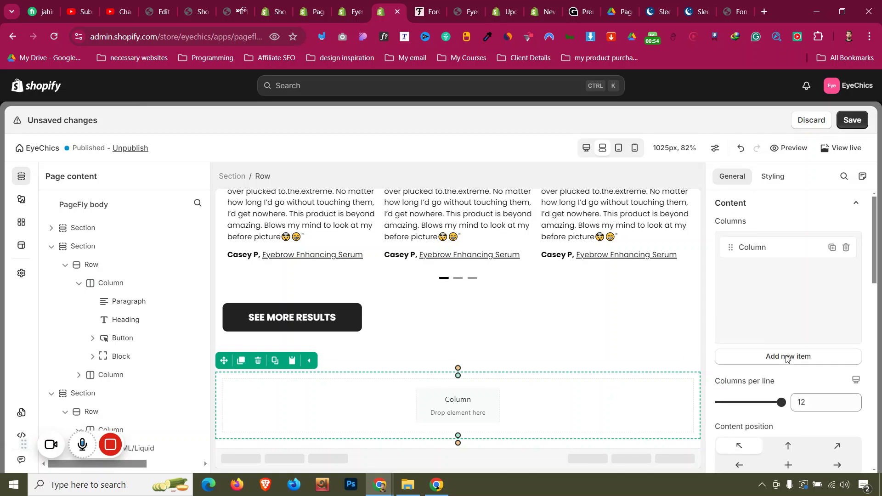
# Step: Set the new section's max width to 1300 px
pyautogui.click(232, 176)
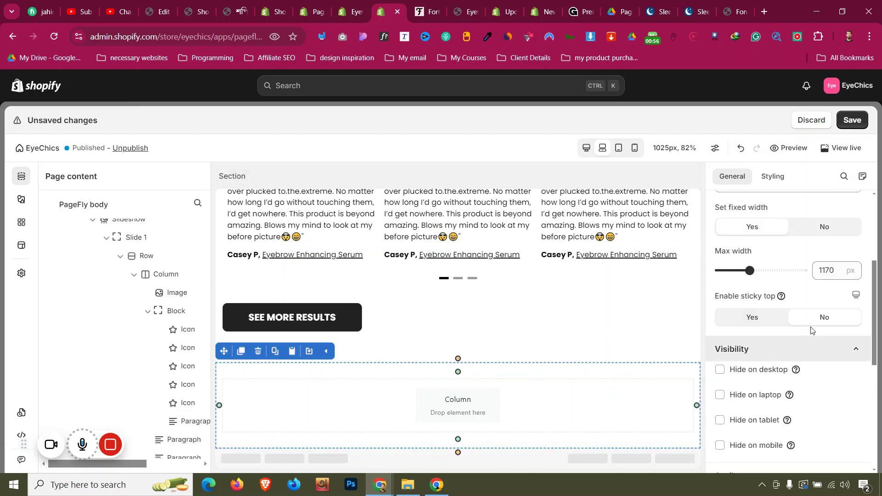
pyautogui.click(834, 277)
pyautogui.write('1300')
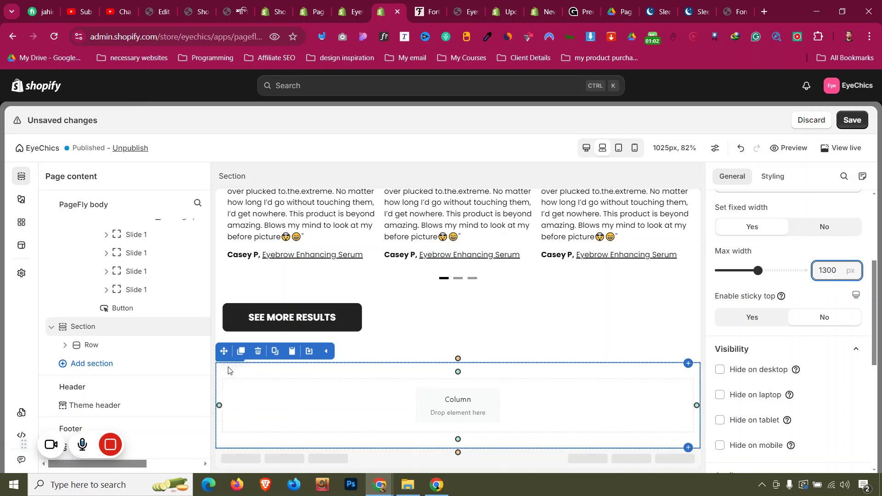
# Step: Check the results section's padding in the desktop layout and set the new empty section's bottom padding to 50 px
pyautogui.click(371, 331)
pyautogui.click(416, 357)
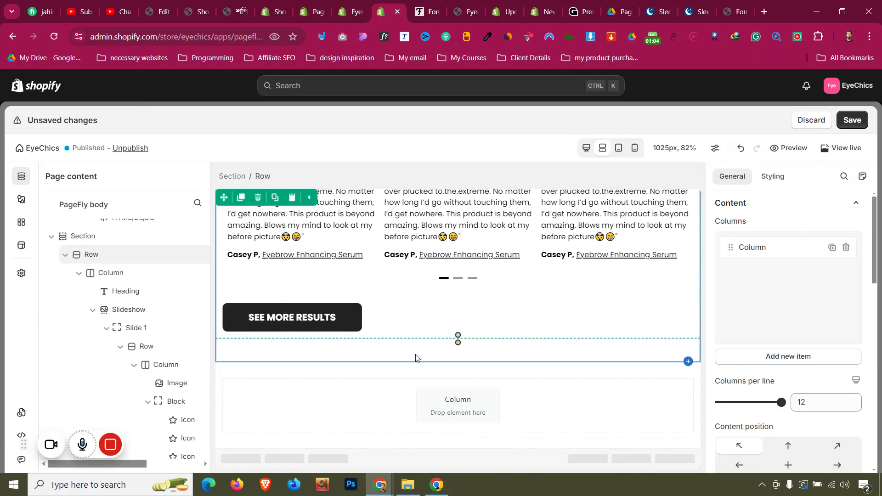
pyautogui.click(772, 176)
pyautogui.scroll(-4, 776, 294)
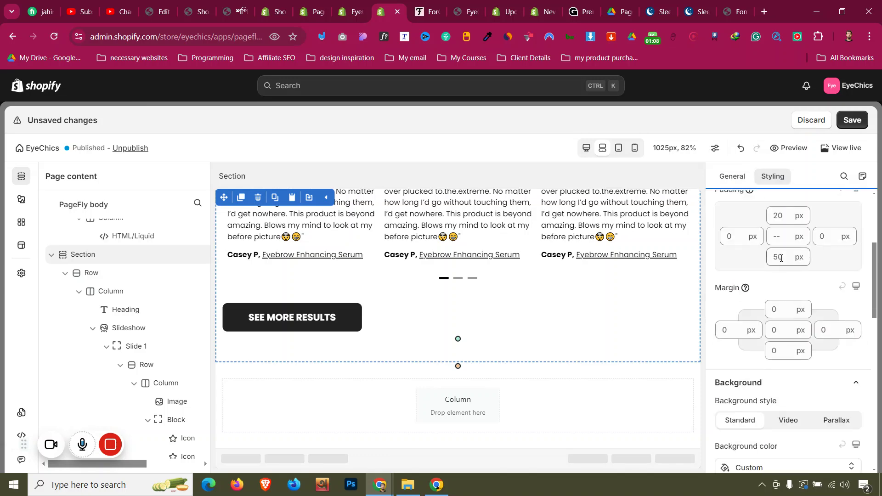
pyautogui.click(587, 147)
pyautogui.click(782, 214)
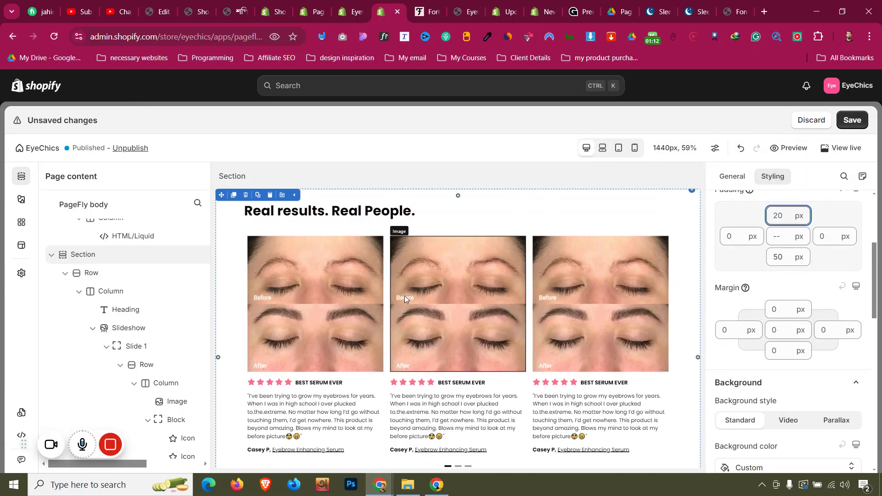
pyautogui.scroll(-3, 276, 321)
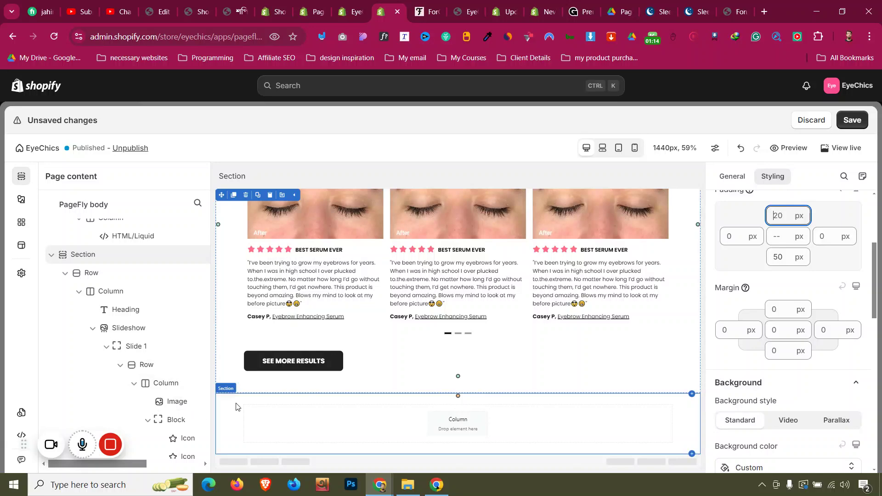
pyautogui.click(235, 406)
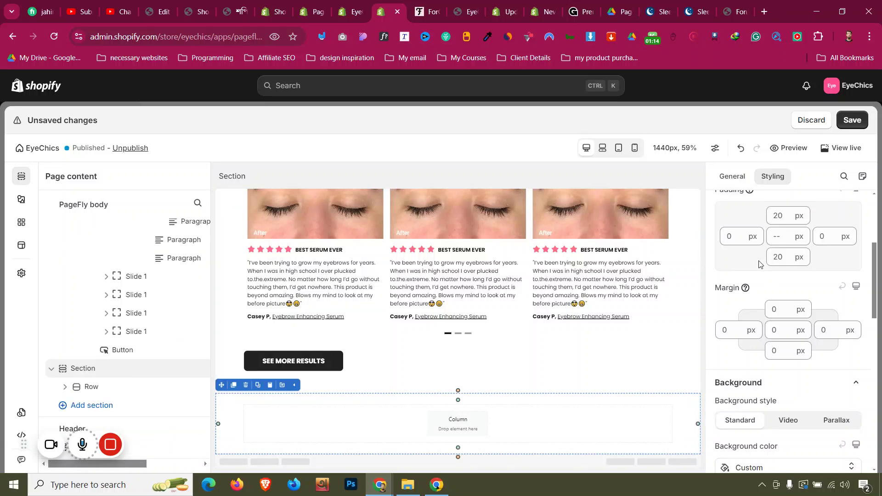
pyautogui.doubleClick(781, 251)
pyautogui.write('50')
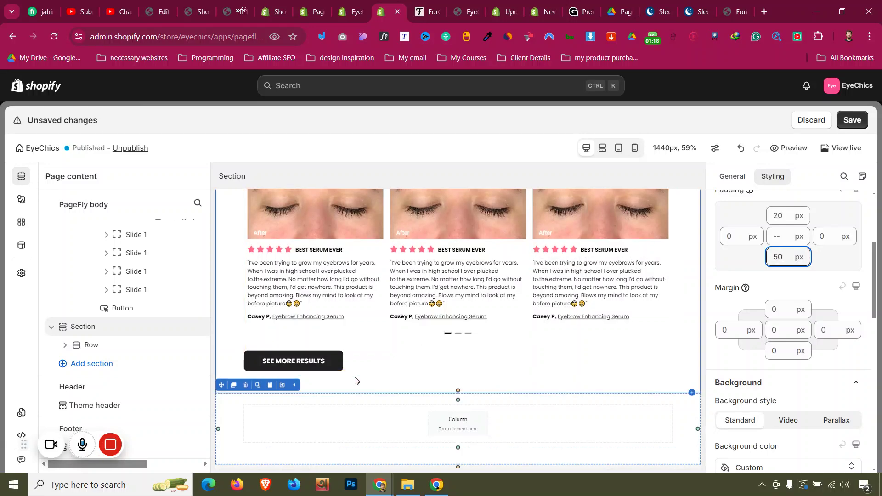
# Step: Duplicate the "Real results. Real People." heading and move the copy into the new section's empty column
pyautogui.scroll(2, 356, 377)
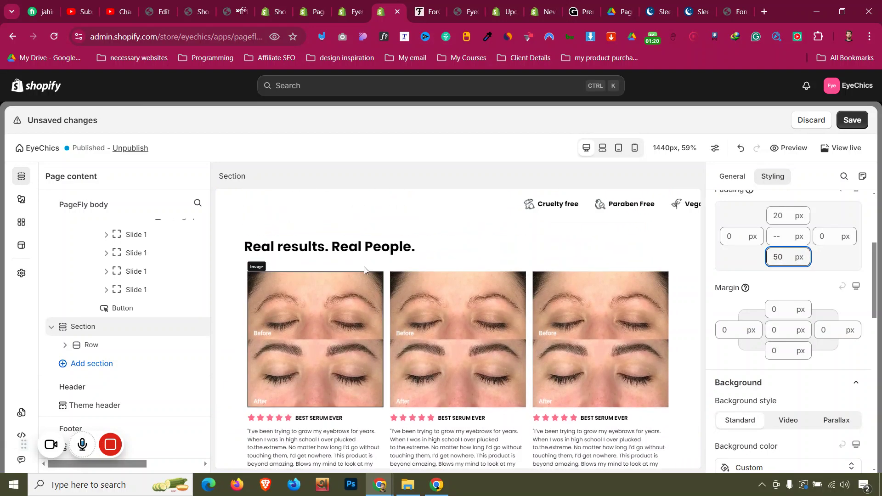
pyautogui.click(366, 251)
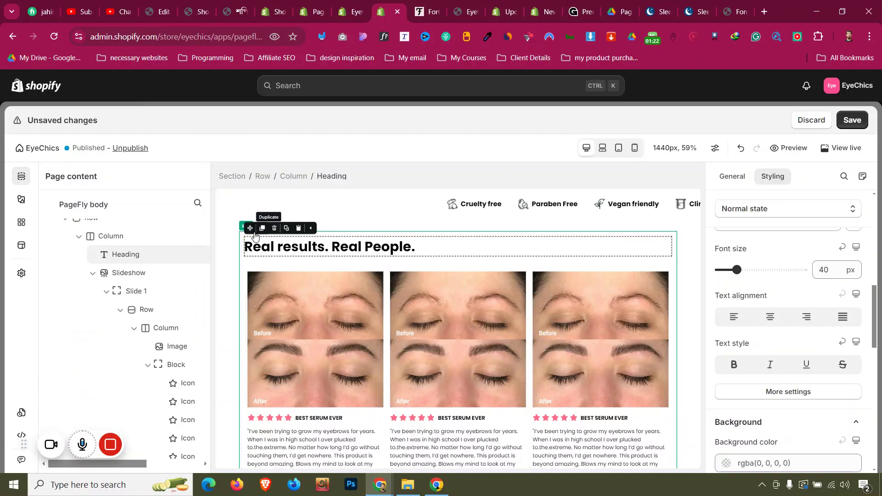
pyautogui.click(263, 248)
pyautogui.moveTo(252, 248); pyautogui.dragTo(291, 416)
# Step: Copy the "Shop By Category" title from the forchics.com page and use it as the duplicated heading's text
pyautogui.click(420, 3)
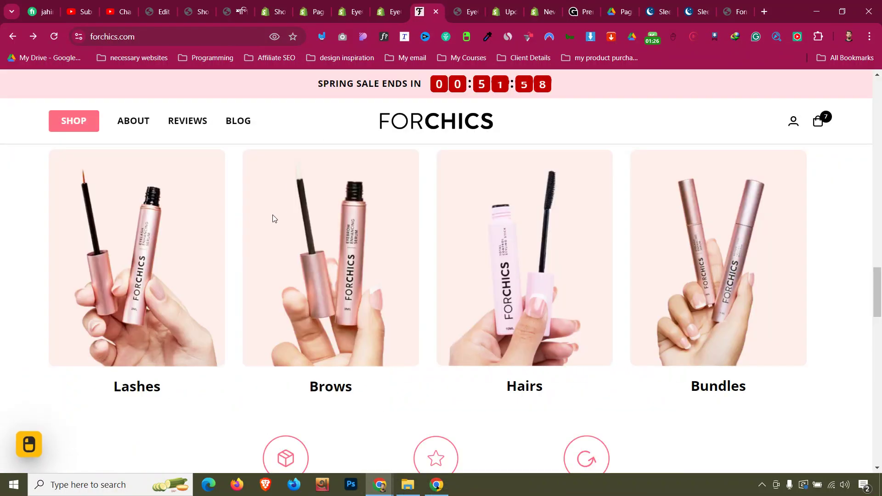
pyautogui.scroll(3, 274, 219)
pyautogui.tripleClick(167, 229)
pyautogui.rightClick(168, 229)
pyautogui.click(199, 237)
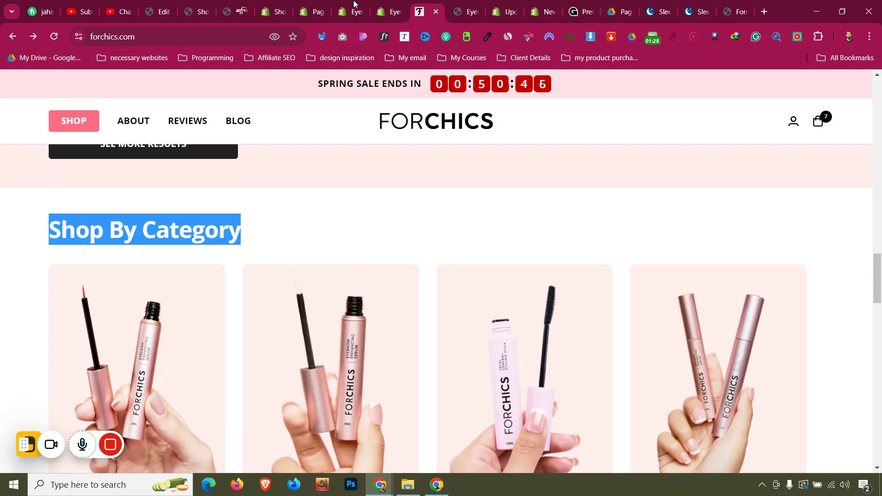
pyautogui.click(386, 4)
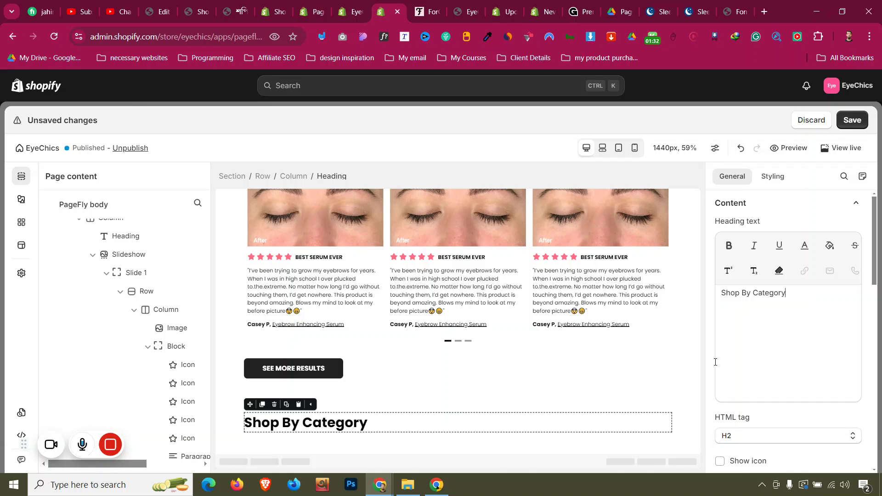
# Step: Examine the layout of the four category cards on the reference page and return to the PageFly editor
pyautogui.click(438, 4)
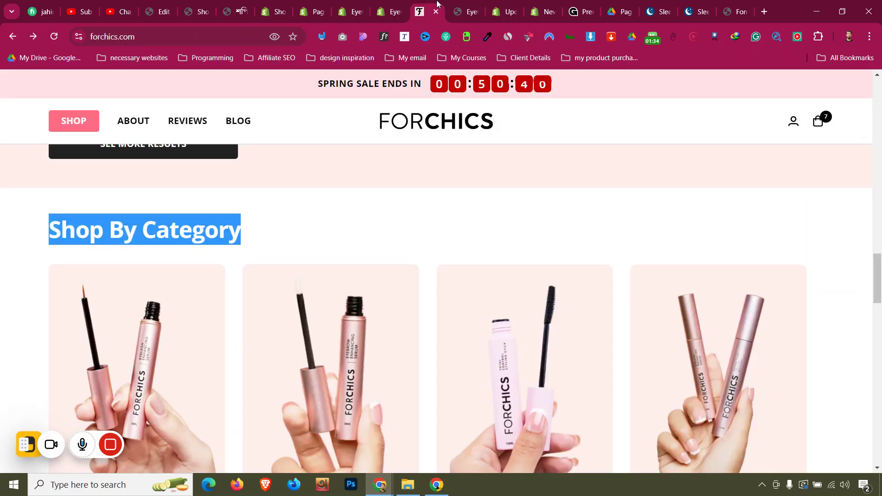
pyautogui.scroll(-2, 384, 206)
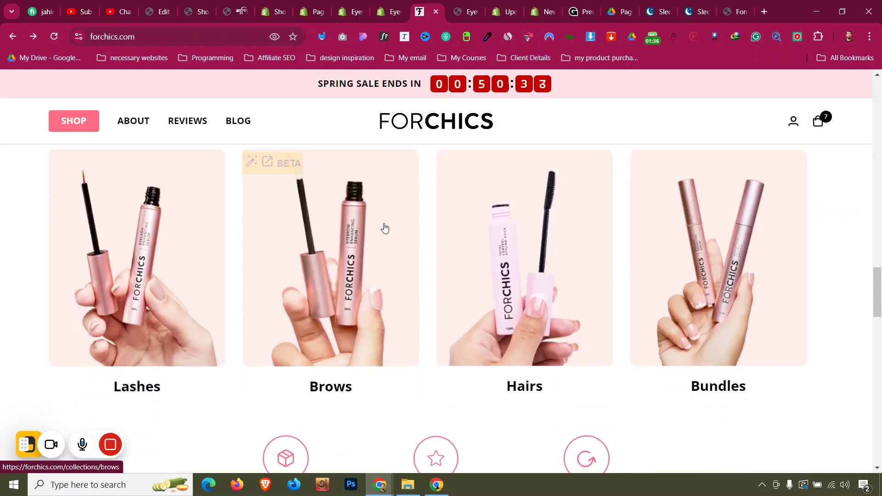
pyautogui.scroll(-2, 386, 239)
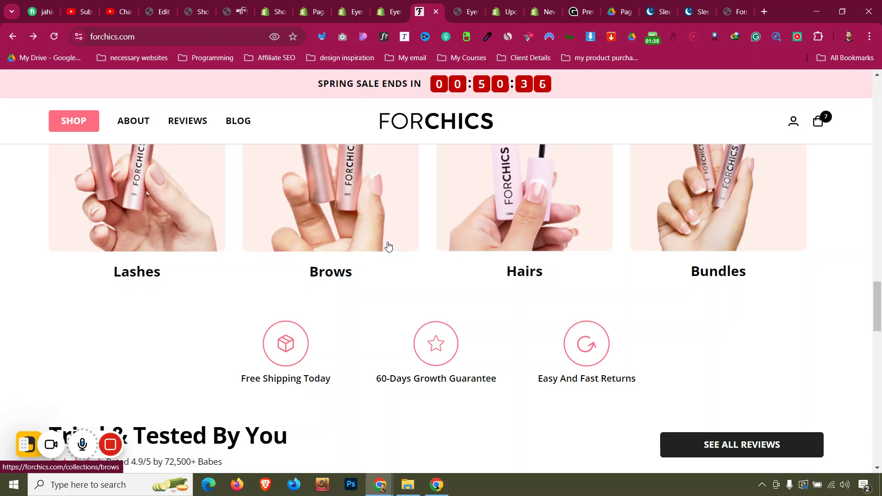
pyautogui.scroll(2, 388, 247)
pyautogui.hotkey('ctrl', 'shift', 'Tab')
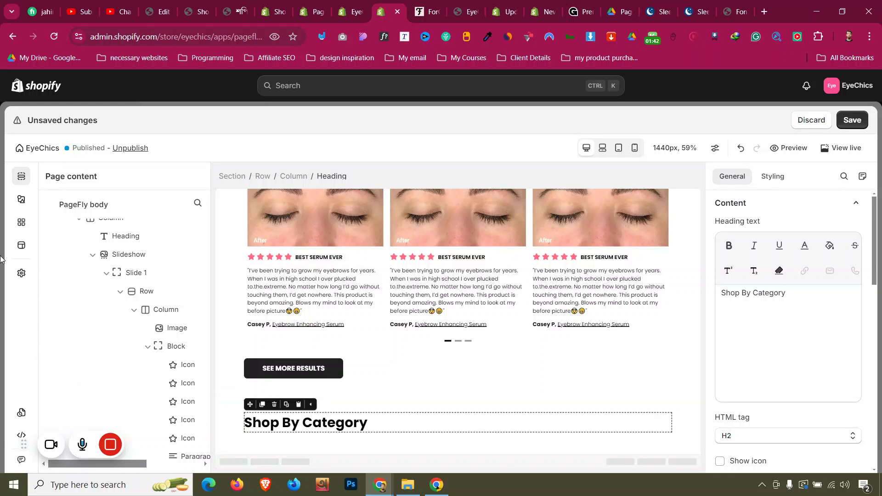
# Step: Add a row of four equal columns below the "Shop By Category" heading and set its top margin to 30 px
pyautogui.click(22, 200)
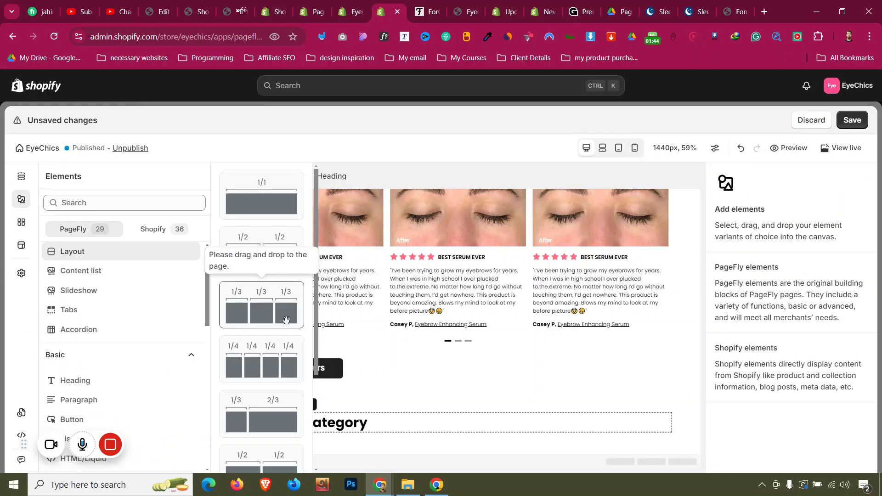
pyautogui.moveTo(275, 377); pyautogui.dragTo(342, 434)
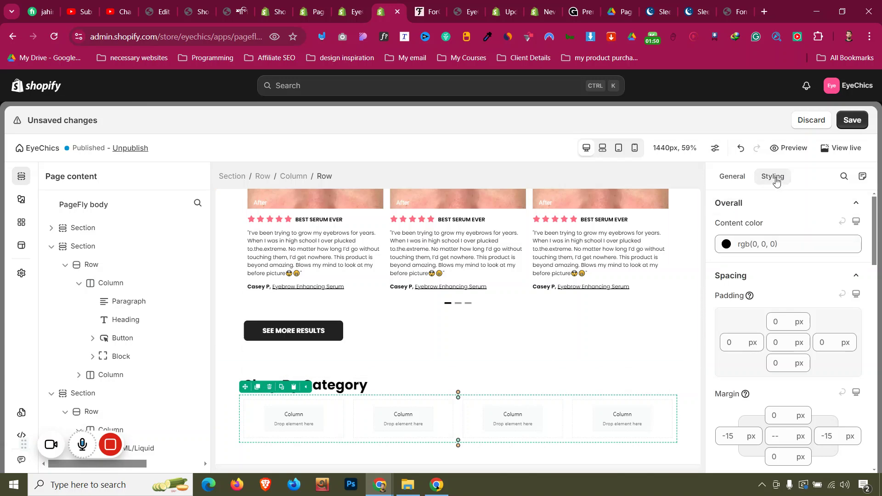
pyautogui.write('28')
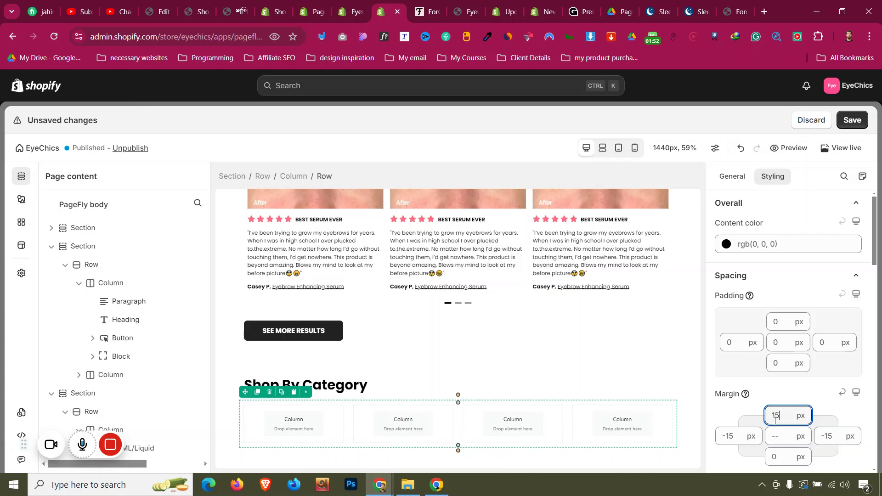
pyautogui.press('Up')
pyautogui.press('Up')
pyautogui.press('Up')
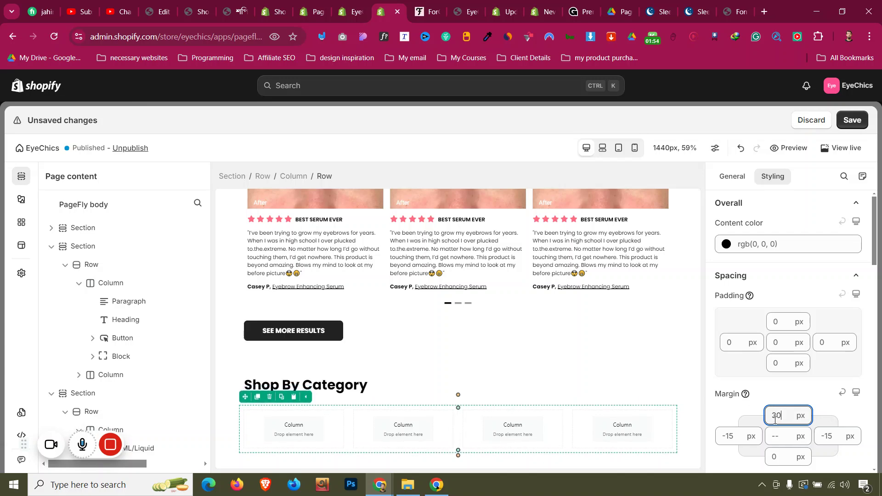
pyautogui.scroll(4, 544, 358)
pyautogui.click(419, 5)
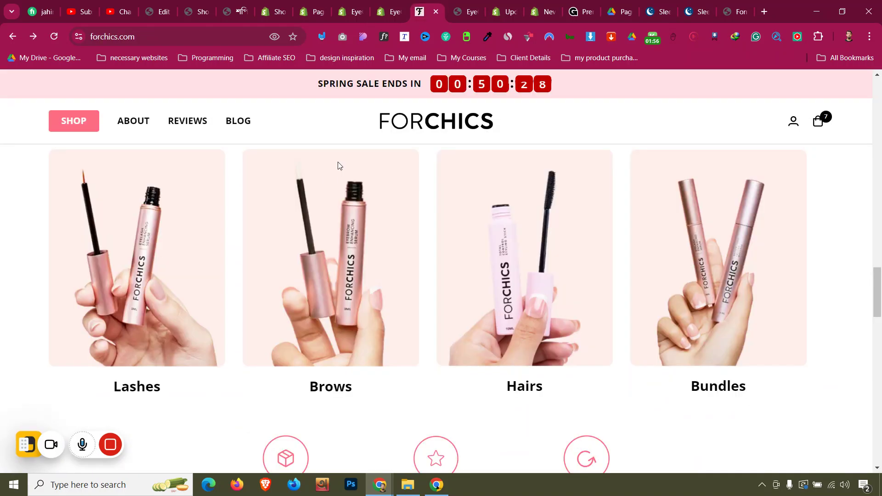
pyautogui.scroll(1, 225, 211)
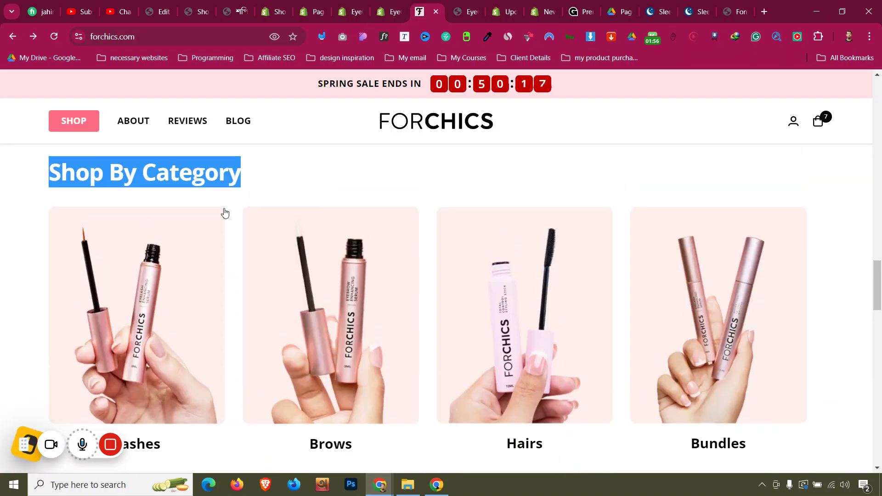
pyautogui.click(20, 217)
pyautogui.scroll(-3, 88, 258)
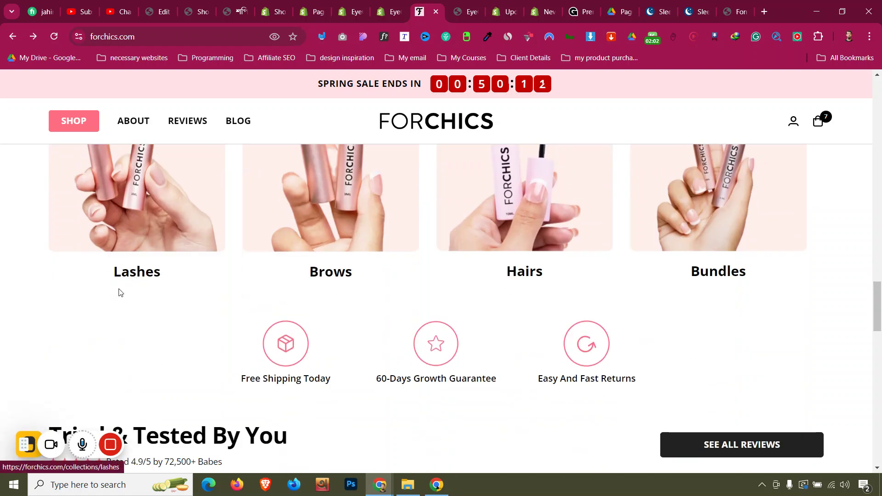
pyautogui.scroll(1, 97, 268)
pyautogui.rightClick(130, 223)
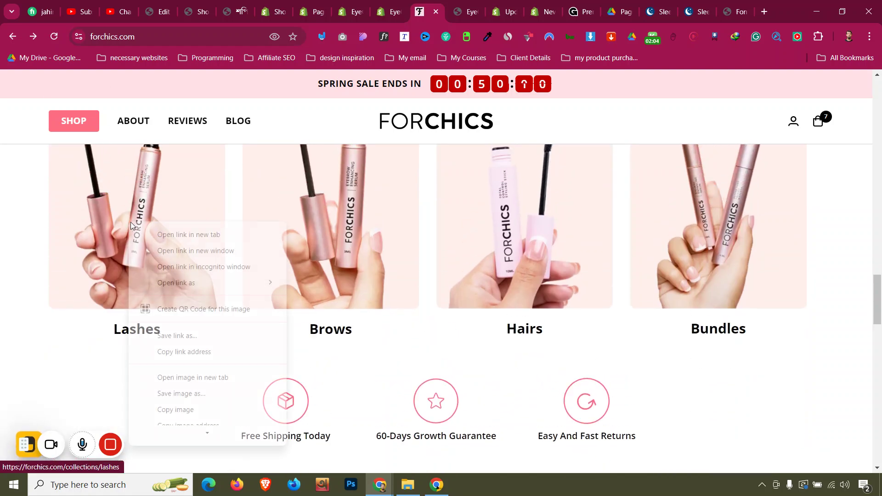
pyautogui.click(198, 394)
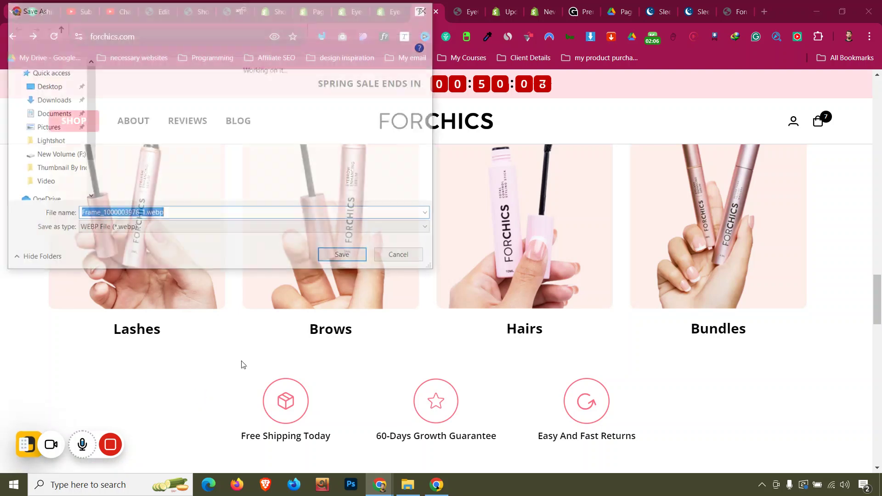
pyautogui.click(343, 256)
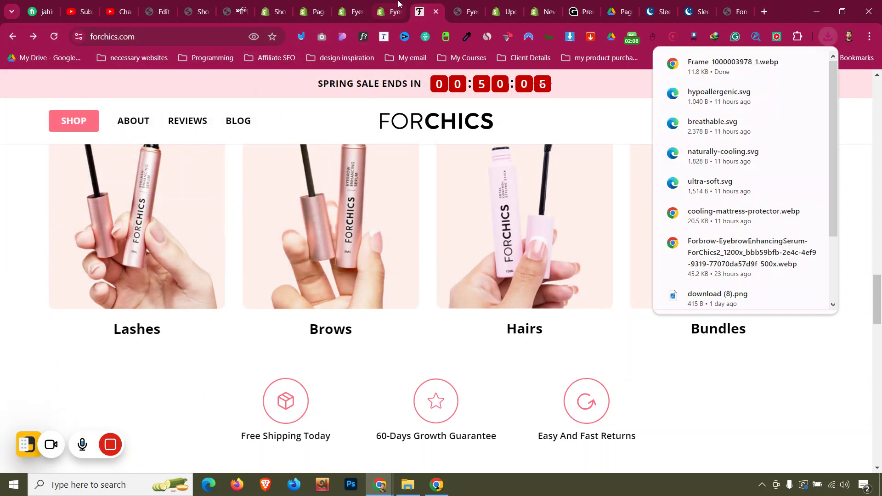
# Step: Return to the PageFly editor and place an Image element in the first column of the new four-column row
pyautogui.click(384, 12)
pyautogui.scroll(-5, 307, 425)
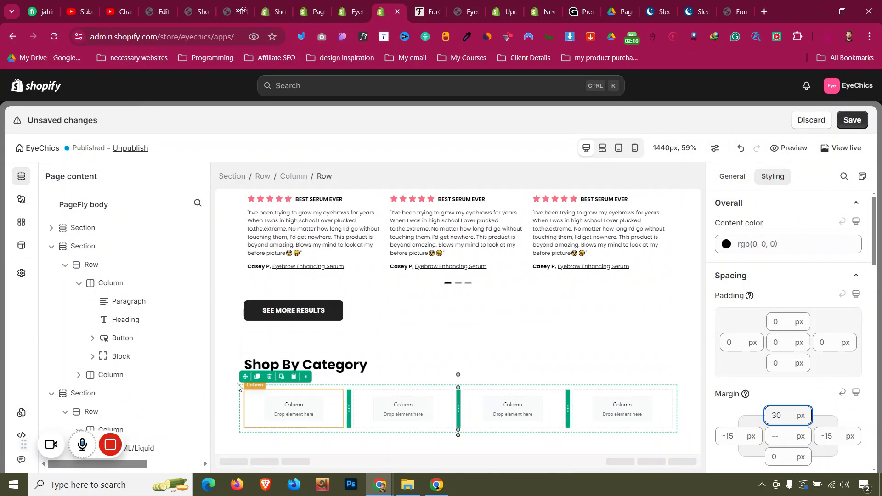
pyautogui.click(20, 199)
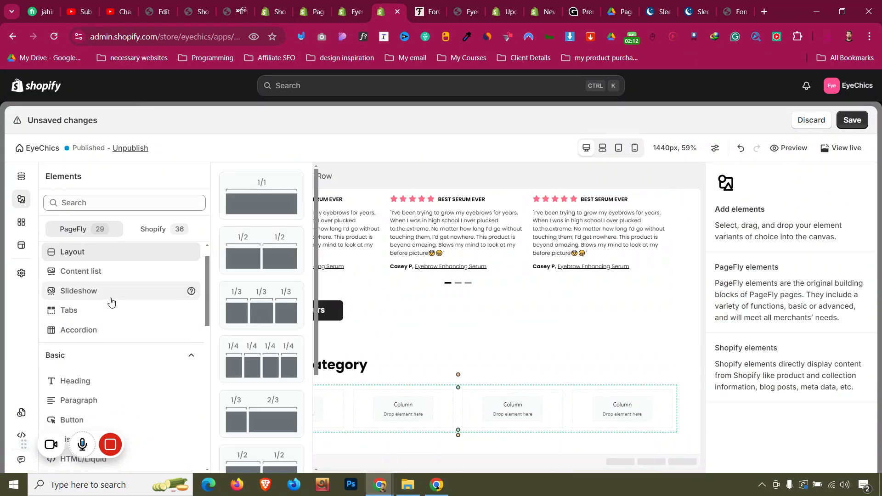
pyautogui.scroll(-5, 103, 321)
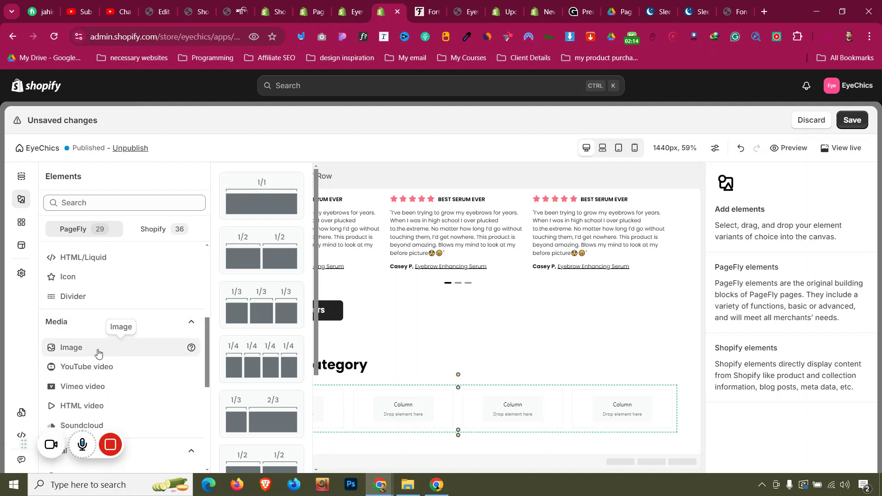
pyautogui.click(98, 353)
pyautogui.moveTo(261, 190); pyautogui.dragTo(269, 422)
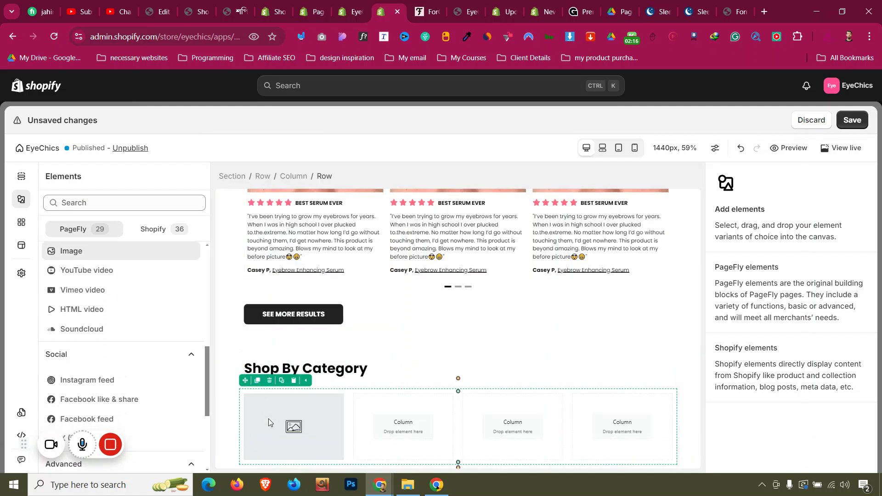
pyautogui.click(730, 178)
pyautogui.click(770, 247)
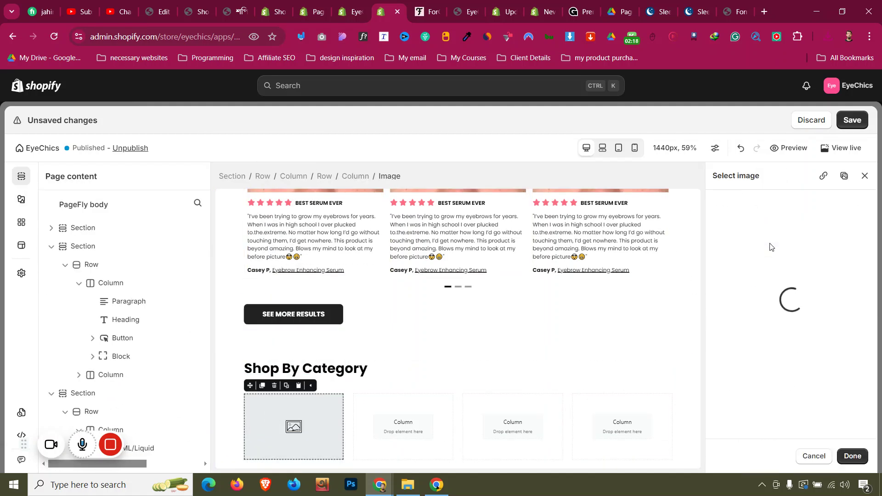
pyautogui.click(772, 251)
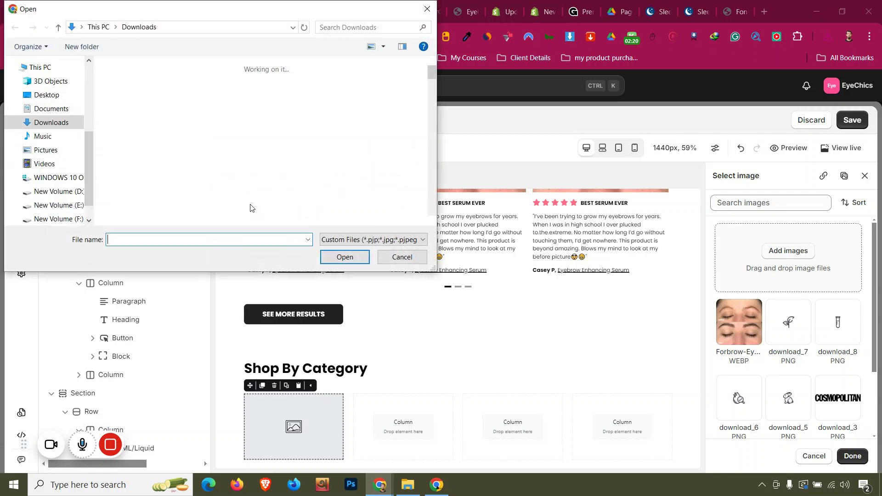
pyautogui.click(134, 106)
pyautogui.click(345, 257)
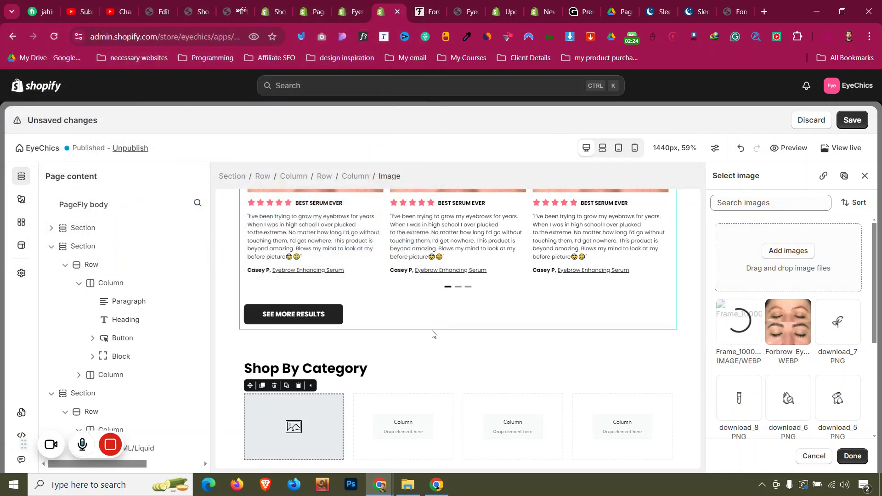
pyautogui.click(734, 340)
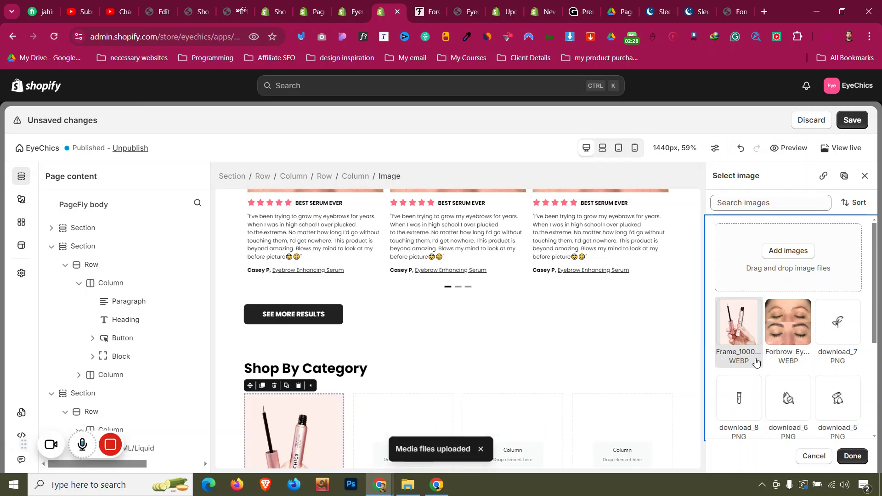
pyautogui.click(852, 456)
pyautogui.scroll(-2, 324, 368)
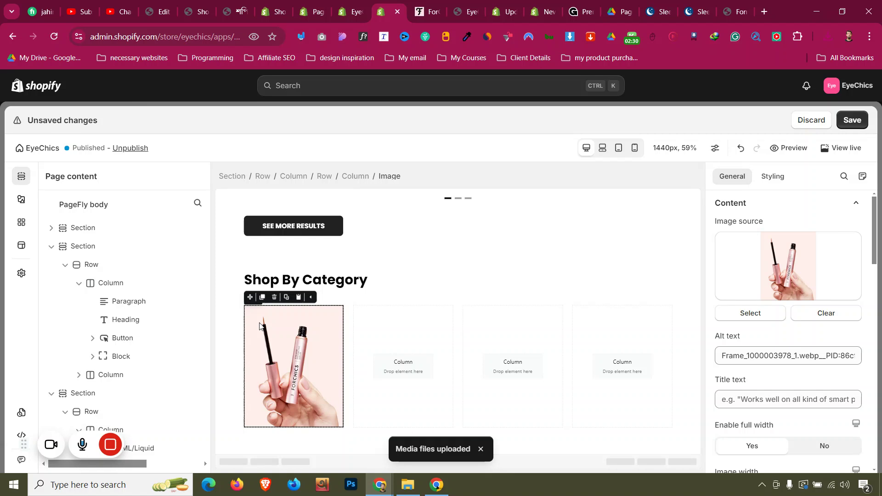
pyautogui.click(386, 262)
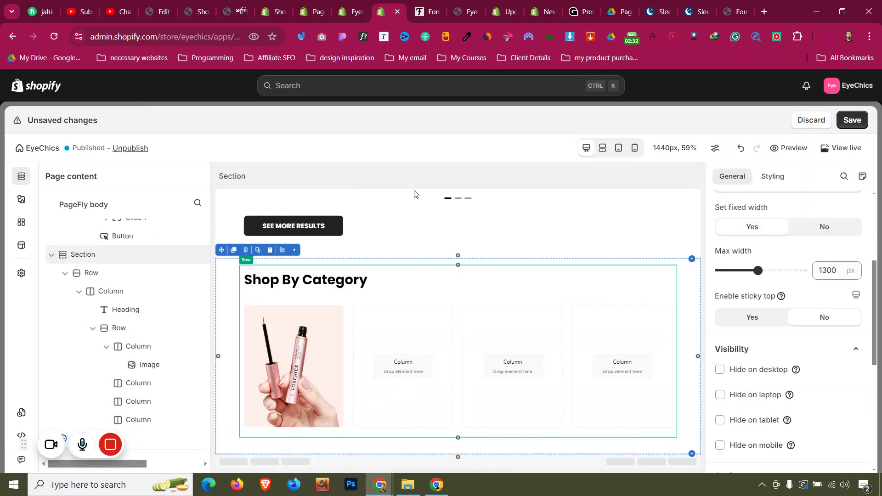
# Step: Inspect the font size, weight and alignment of the "Lashes" label on the forchics.com page
pyautogui.click(426, 11)
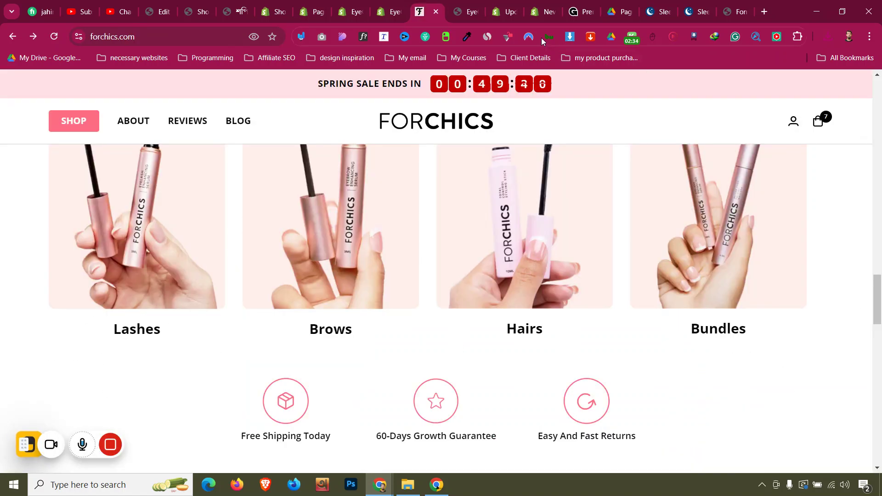
pyautogui.click(363, 38)
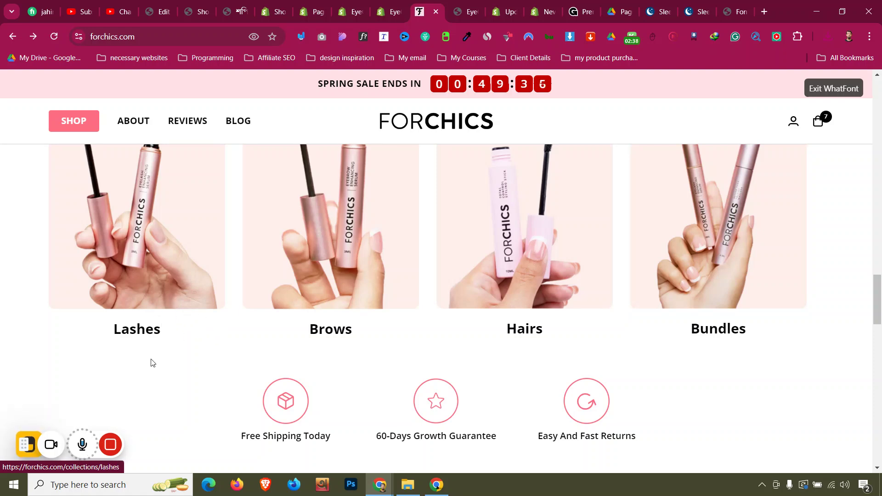
pyautogui.rightClick(137, 340)
pyautogui.click(175, 329)
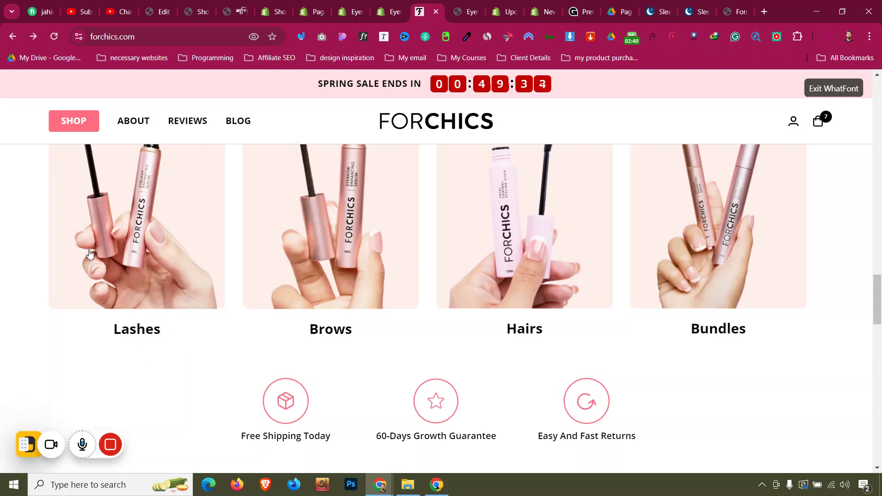
pyautogui.scroll(-3, 69, 198)
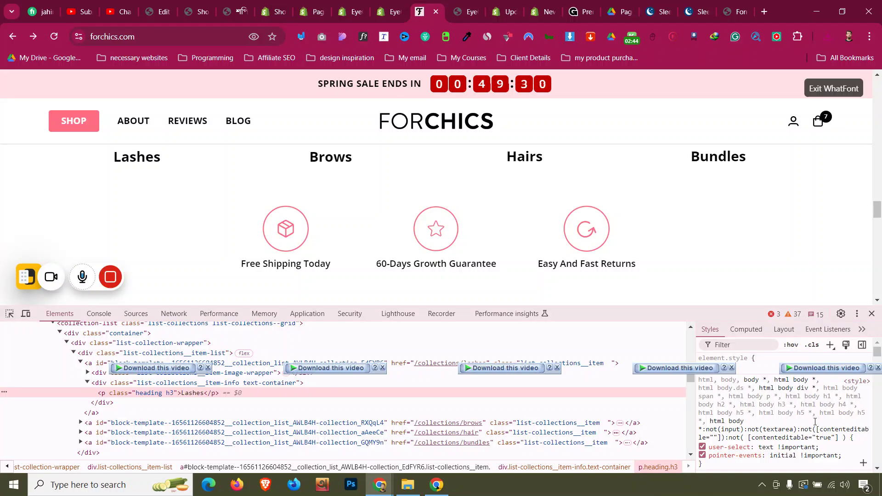
pyautogui.scroll(1, 813, 428)
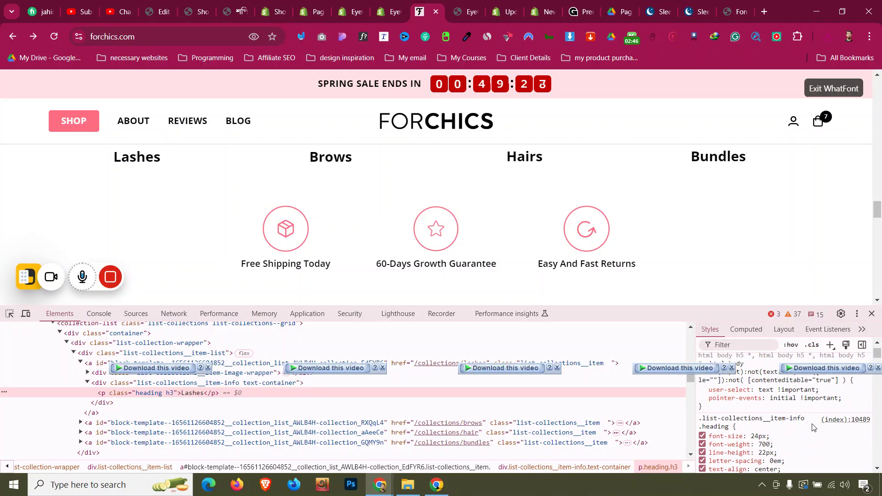
pyautogui.click(871, 314)
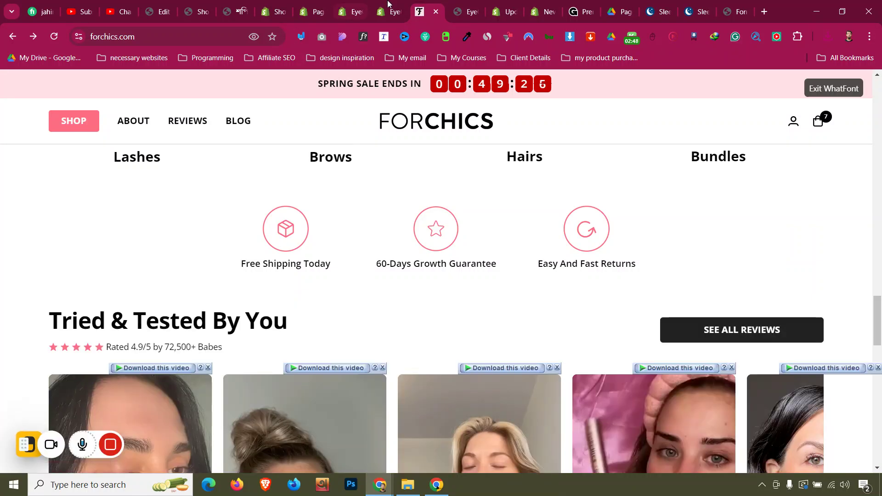
# Step: Back in the PageFly editor, check the typography styling of the "Eyelash Enhancing Serum" product title
pyautogui.hotkey('ctrl', 'shift', 'Tab')
pyautogui.scroll(2, 301, 327)
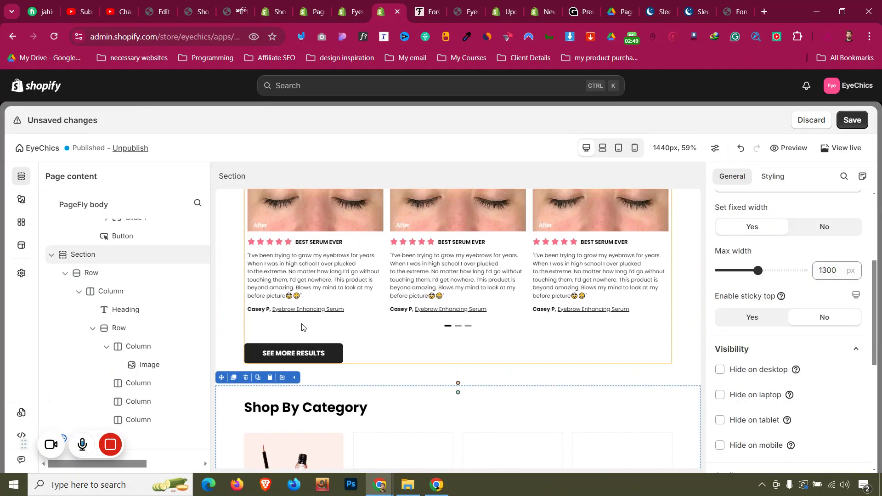
pyautogui.click(319, 249)
pyautogui.scroll(5, 831, 323)
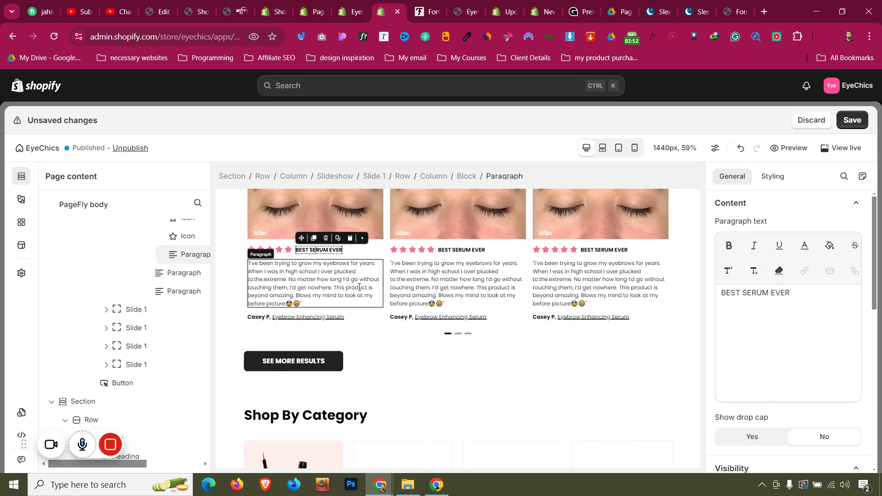
pyautogui.scroll(7, 360, 294)
pyautogui.scroll(4, 360, 295)
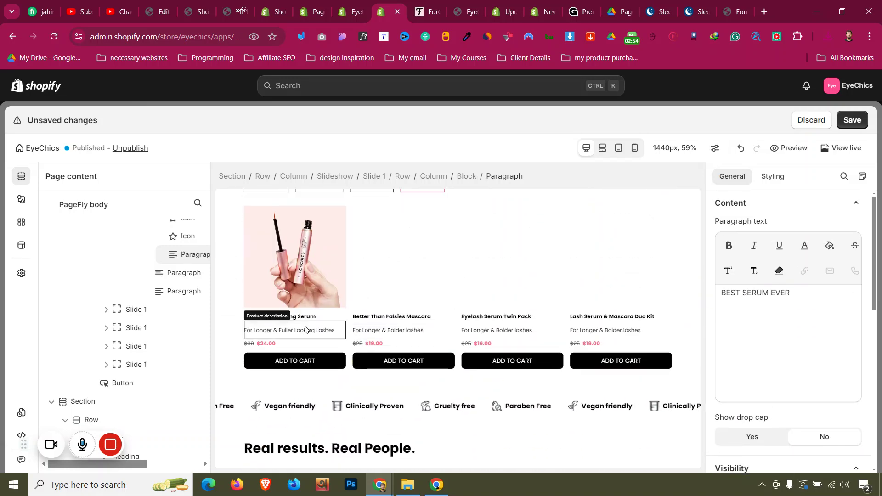
pyautogui.click(306, 319)
pyautogui.click(772, 176)
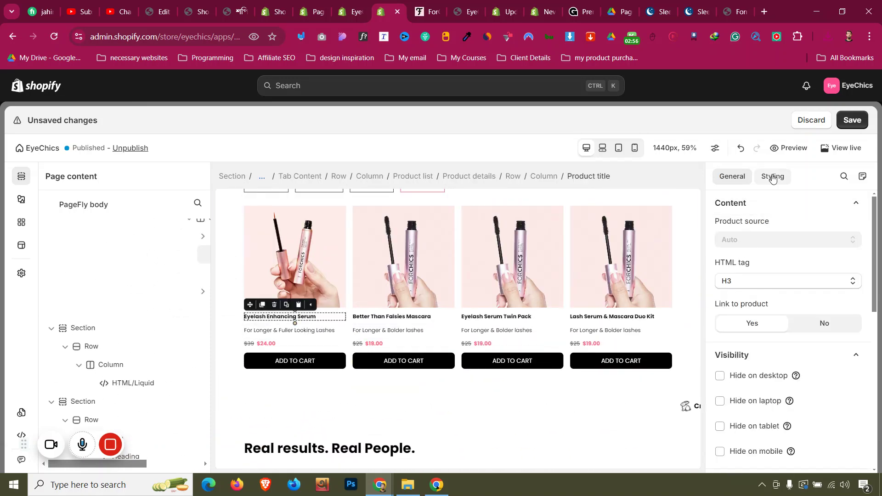
pyautogui.scroll(-10, 784, 271)
pyautogui.scroll(8, 785, 274)
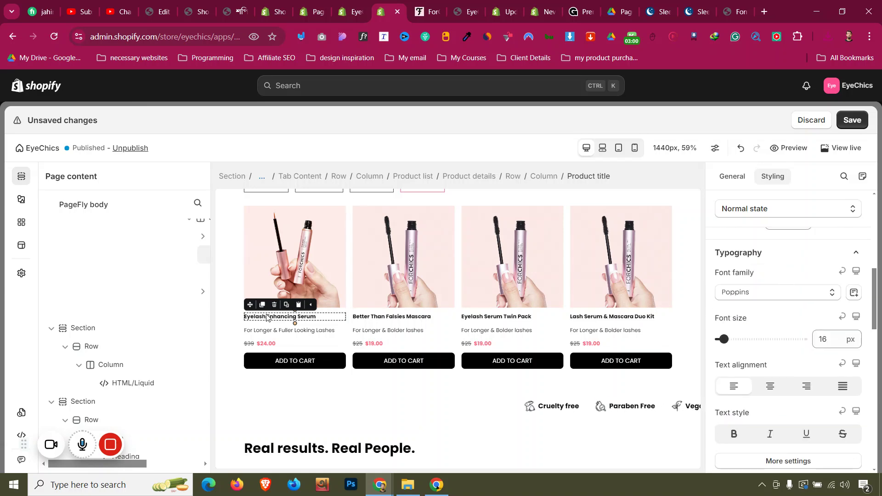
# Step: Add a Heading element directly below the Lashes image in the first category column
pyautogui.scroll(-10, 266, 317)
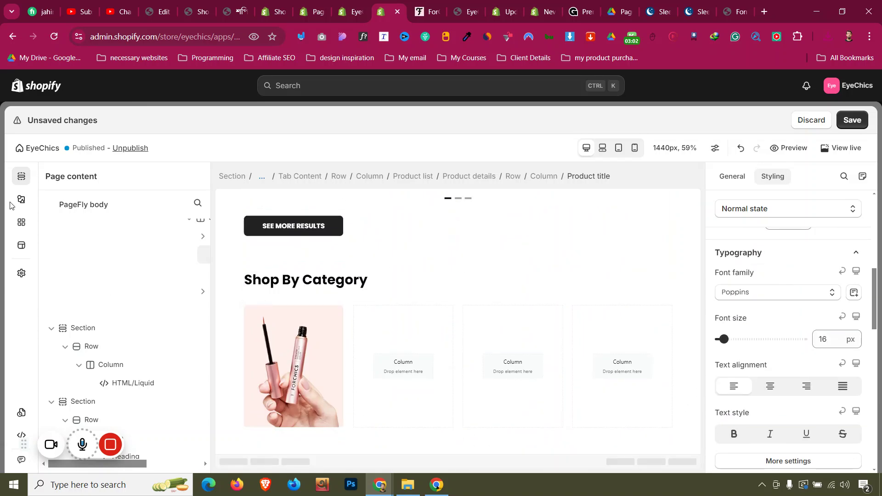
pyautogui.click(20, 200)
pyautogui.scroll(-3, 87, 268)
pyautogui.scroll(8, 89, 282)
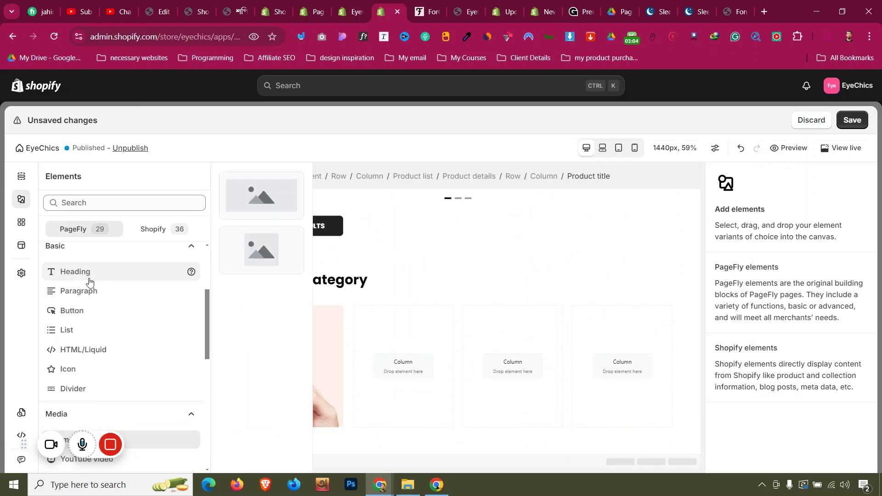
pyautogui.scroll(-4, 92, 331)
pyautogui.moveTo(95, 295)
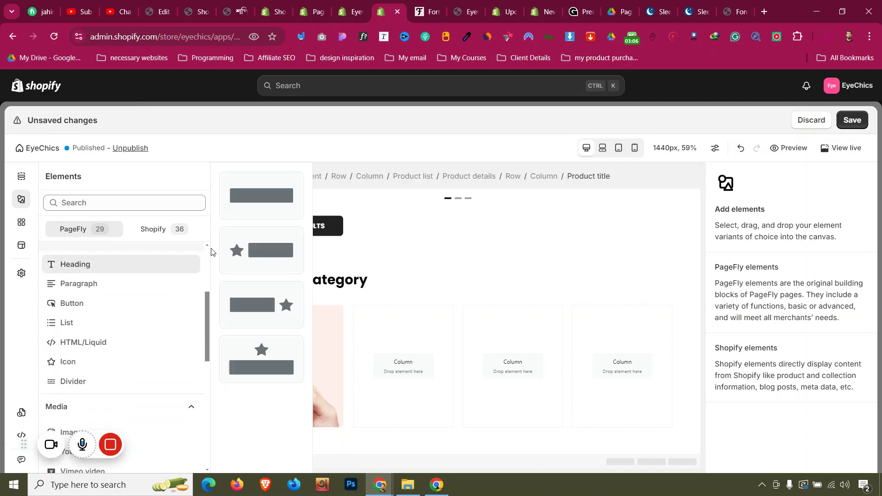
pyautogui.moveTo(250, 250); pyautogui.dragTo(294, 434)
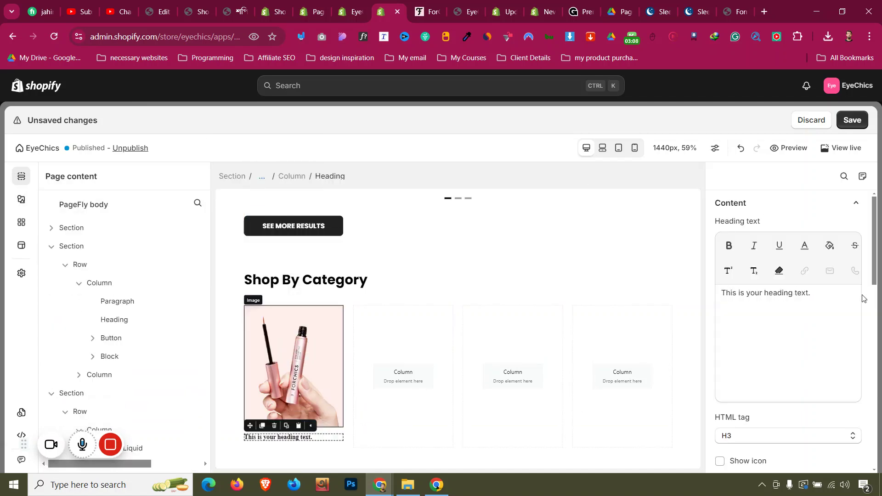
# Step: Set the HTML tag of the new heading below the first category image to H4
pyautogui.click(757, 178)
pyautogui.click(740, 178)
pyautogui.scroll(-2, 762, 294)
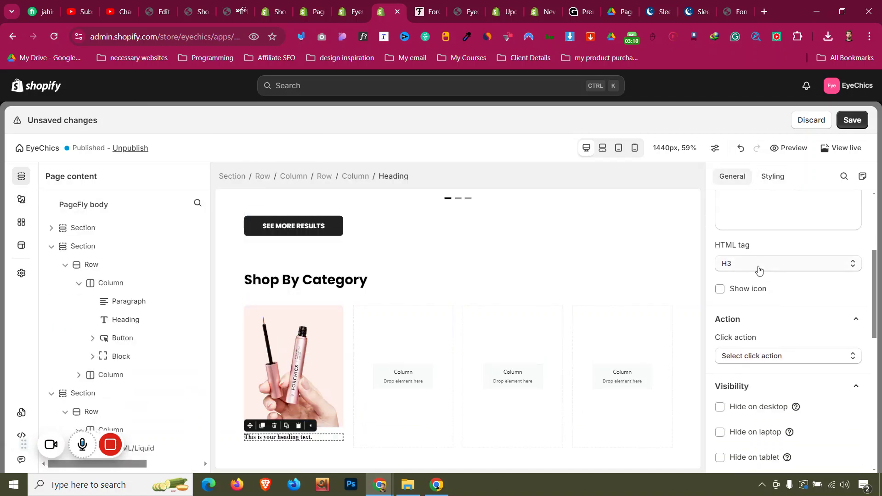
pyautogui.click(758, 266)
pyautogui.click(750, 349)
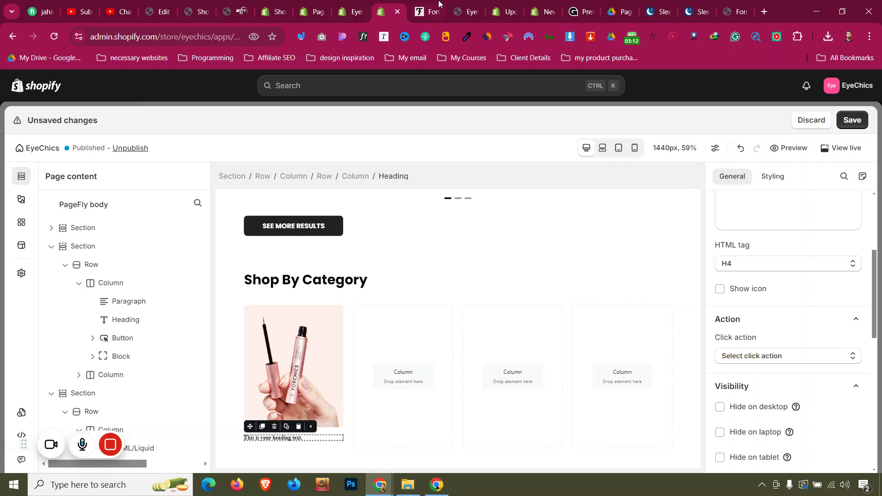
# Step: Check the first category label on forchics.com, and back in the PageFly editor replace the heading text with "Lashes"
pyautogui.click(431, 10)
pyautogui.scroll(1, 165, 220)
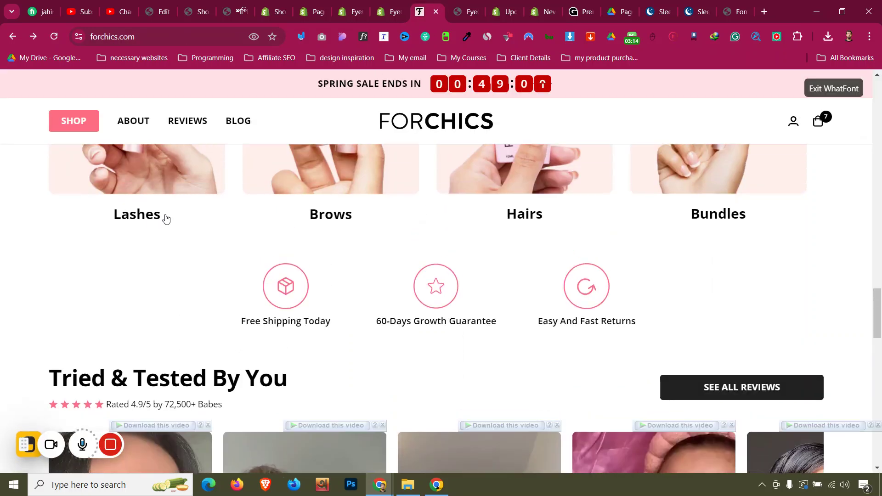
pyautogui.hotkey('ctrl', 'shift', 'Tab')
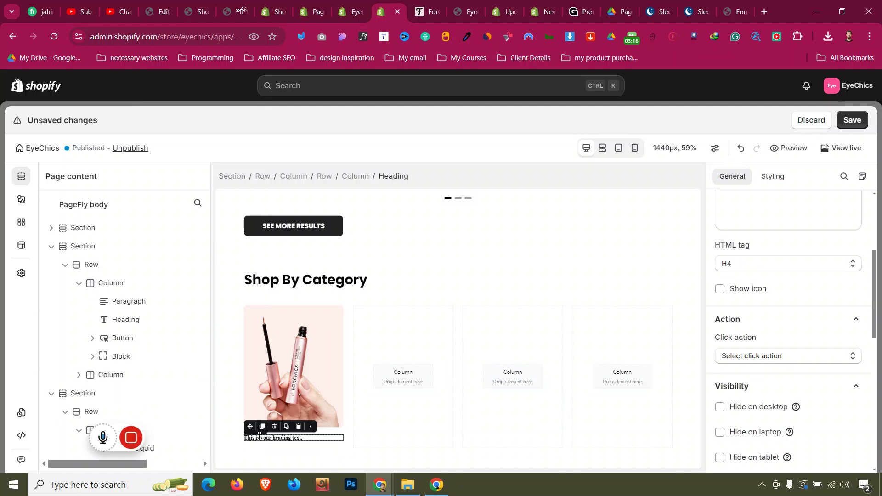
pyautogui.scroll(3, 753, 289)
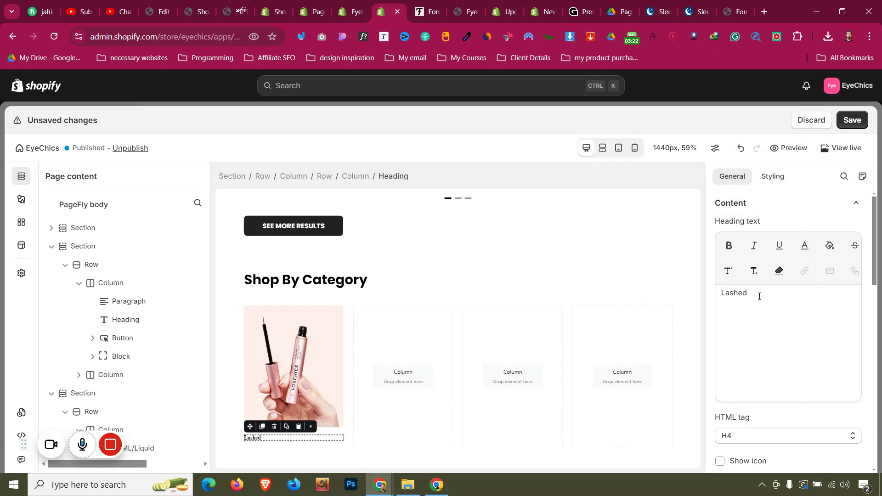
# Step: Style the Lashes heading with the Poppins font family at a font size of 24 px
pyautogui.click(773, 176)
pyautogui.scroll(-5, 768, 281)
pyautogui.scroll(5, 768, 280)
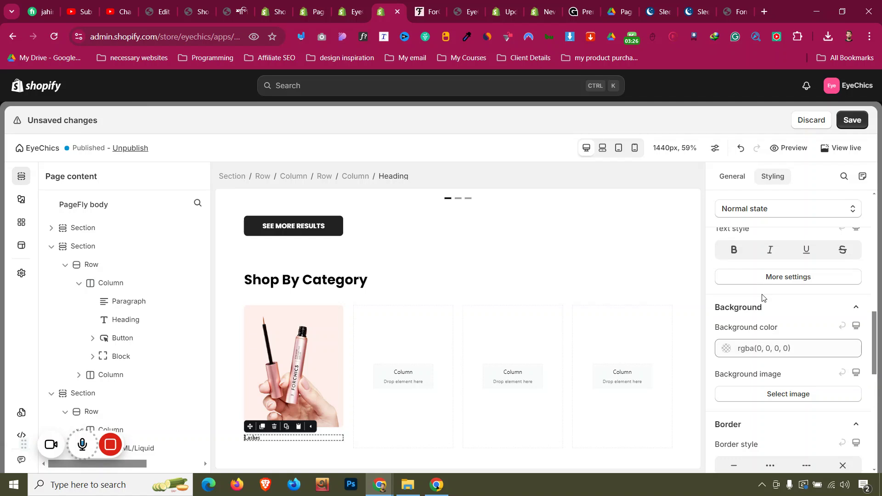
pyautogui.scroll(1, 758, 289)
pyautogui.click(760, 281)
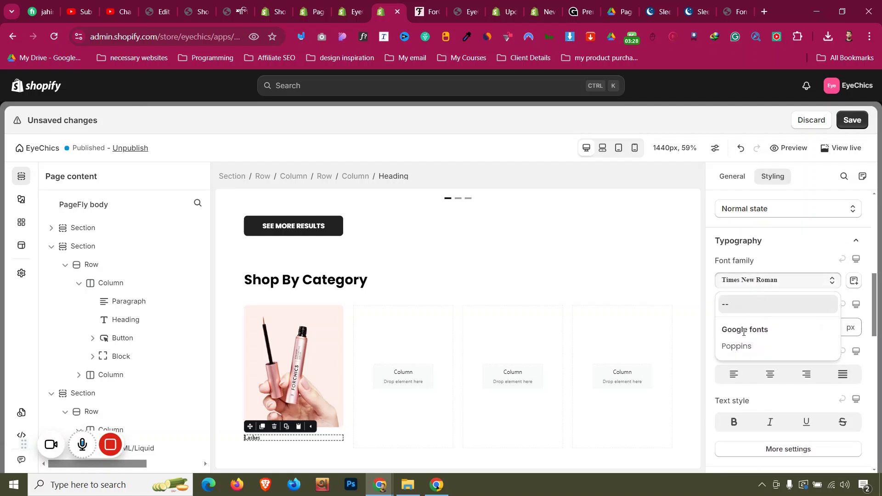
pyautogui.click(749, 351)
pyautogui.doubleClick(825, 327)
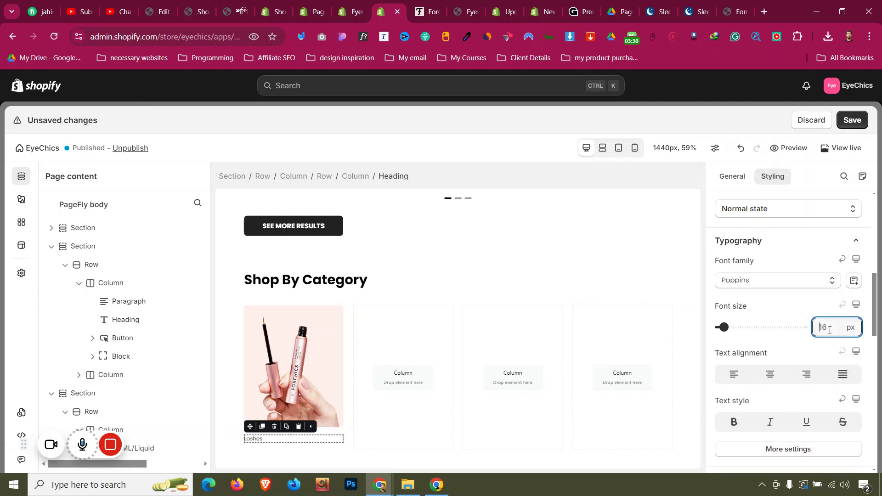
pyautogui.write('24')
pyautogui.scroll(-1, 782, 350)
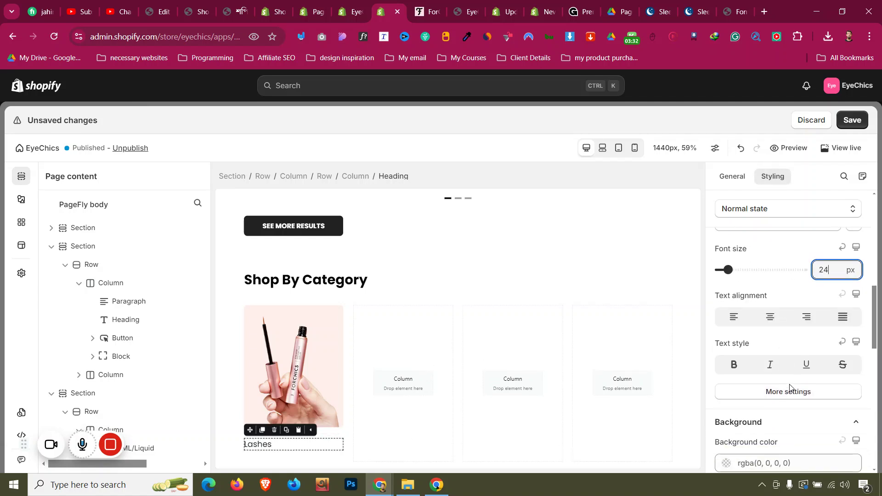
# Step: Set the Lashes heading's font weight to Bold, comparing it with the category labels on forchics.com
pyautogui.click(787, 390)
pyautogui.click(783, 225)
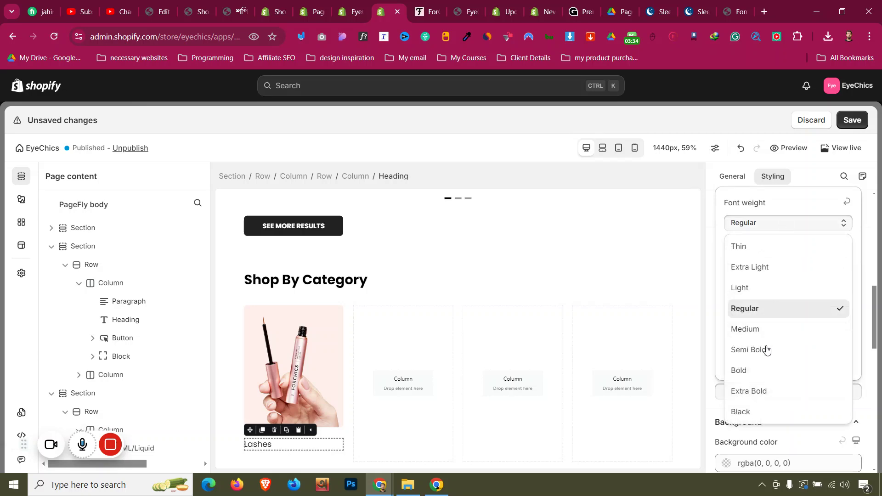
pyautogui.click(764, 368)
pyautogui.click(460, 4)
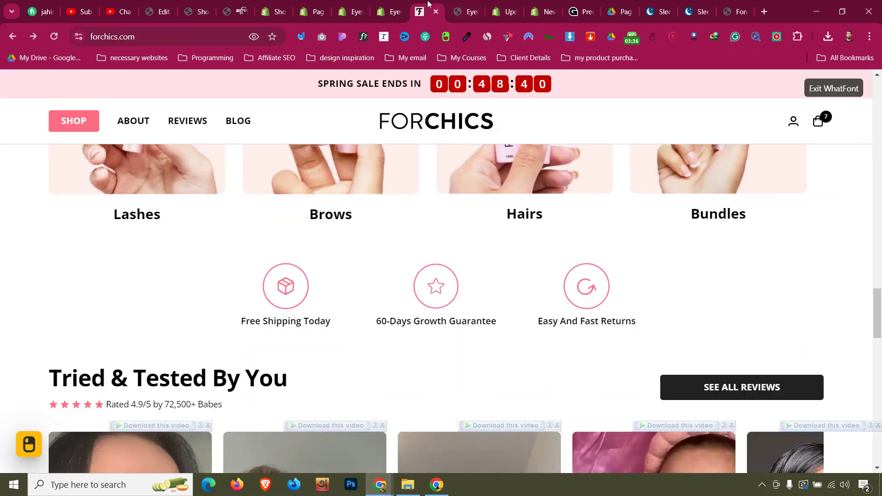
pyautogui.click(383, 11)
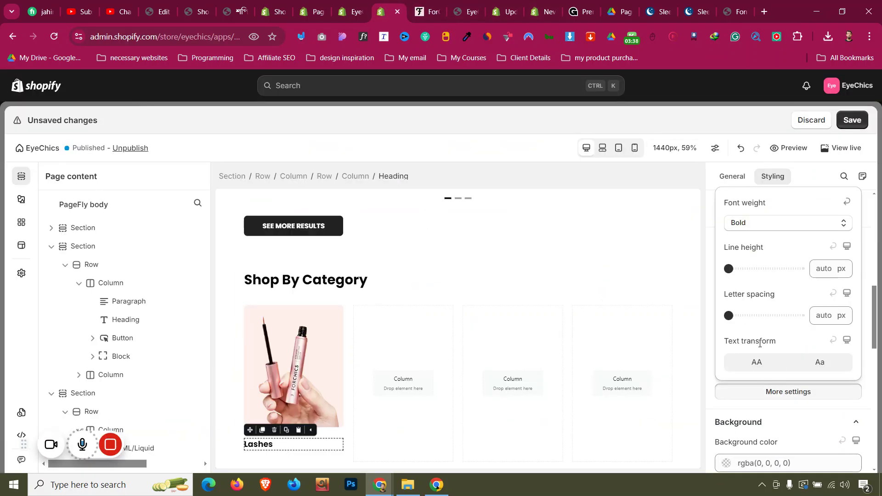
pyautogui.click(746, 404)
# Step: Set all margins of the Lashes heading to 0 px, except for a top margin of 18 px
pyautogui.scroll(5, 780, 331)
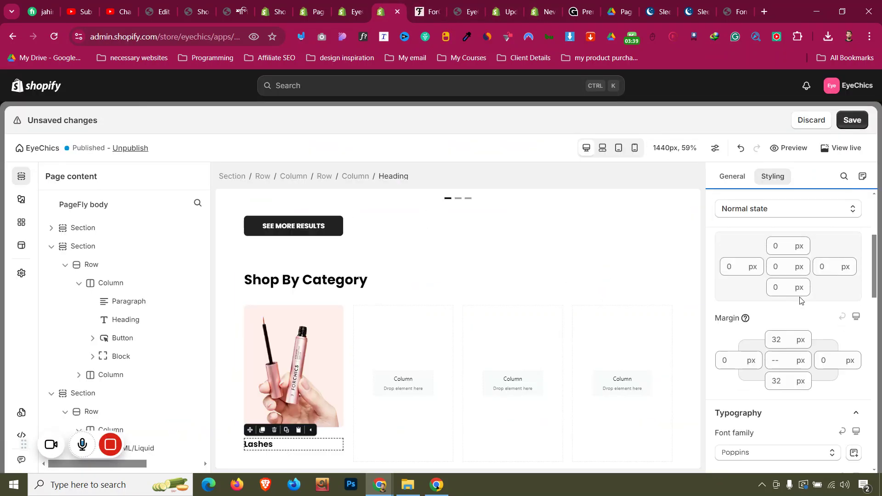
pyautogui.click(787, 359)
pyautogui.write('0')
pyautogui.click(783, 339)
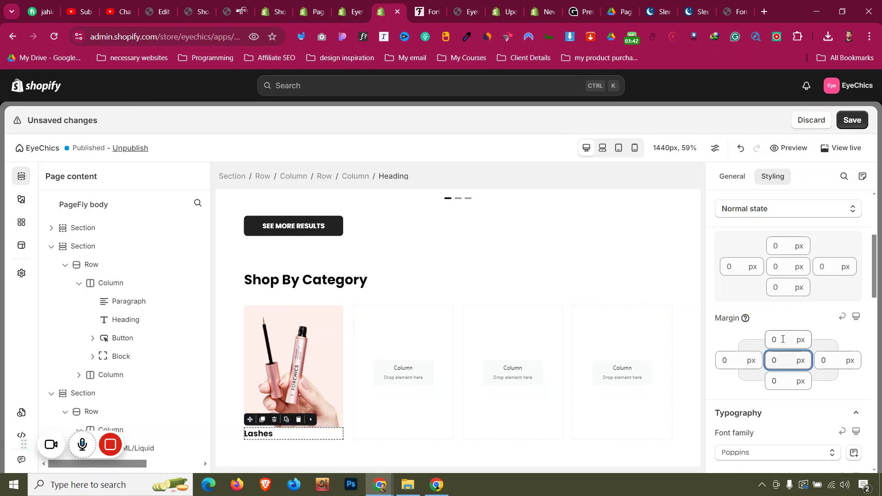
pyautogui.write('20')
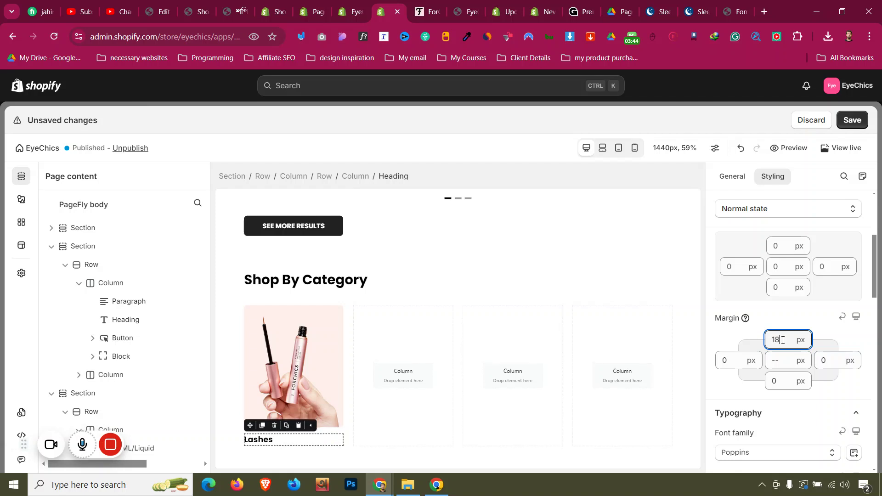
# Step: Center-align the Lashes heading text under its image and deselect it to view the result
pyautogui.scroll(-4, 801, 332)
pyautogui.click(769, 374)
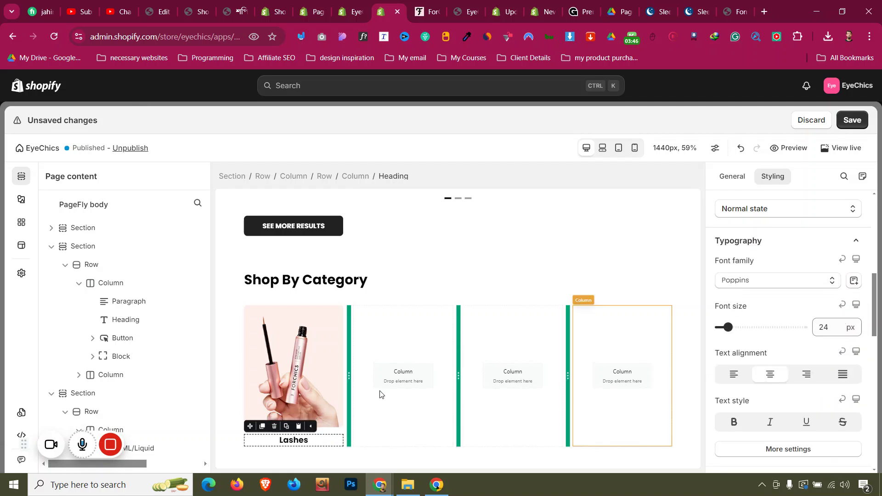
pyautogui.click(233, 343)
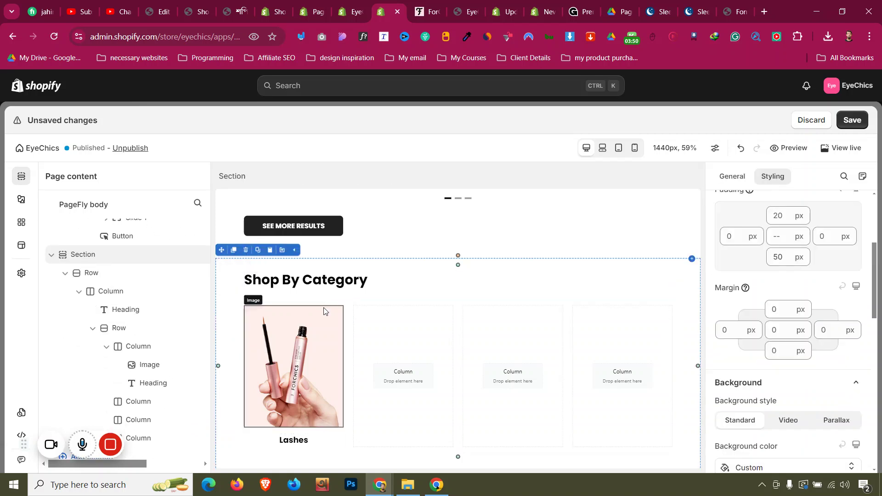
pyautogui.scroll(-1, 349, 307)
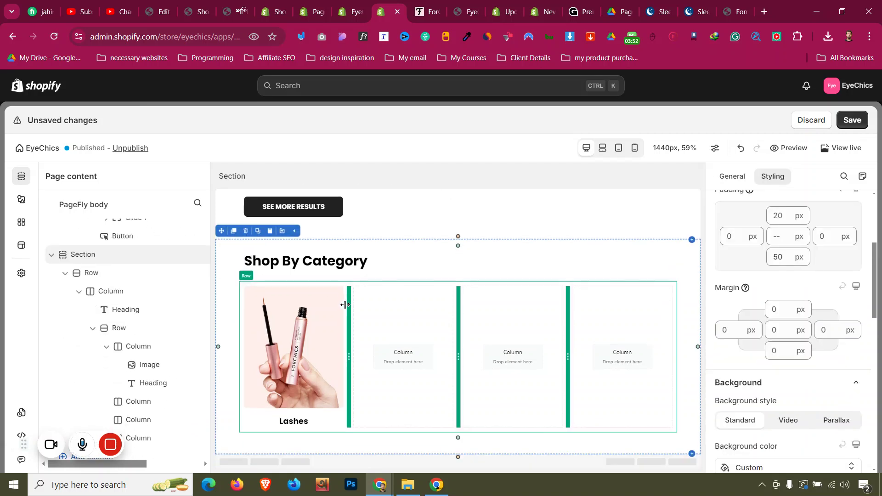
# Step: After checking the Lashes card on forchics.com, set the click action of the first category column to Go to URL
pyautogui.click(423, 5)
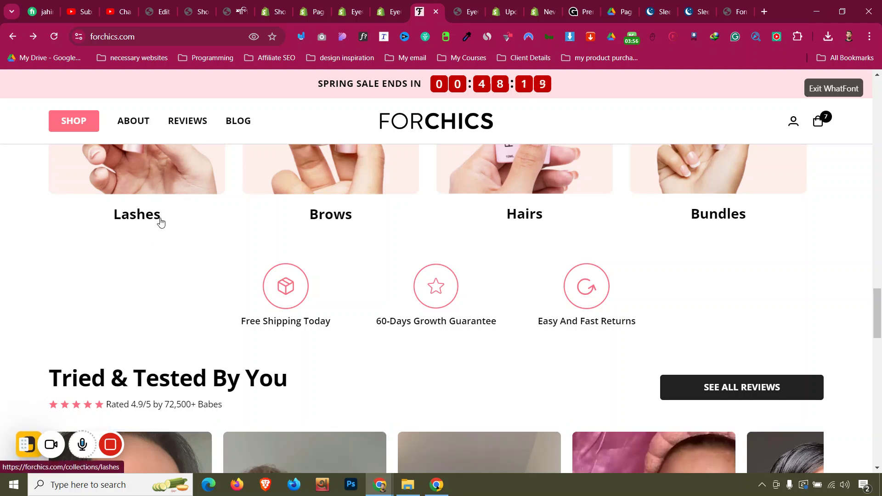
pyautogui.scroll(3, 161, 220)
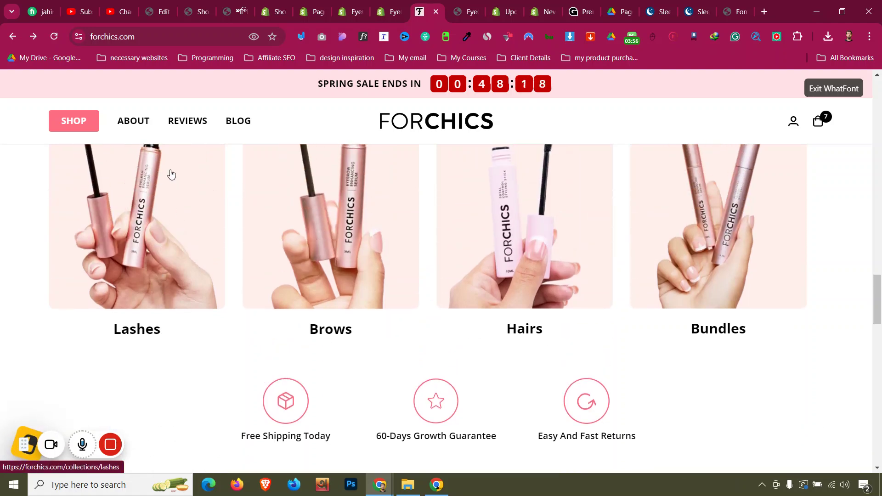
pyautogui.click(393, 9)
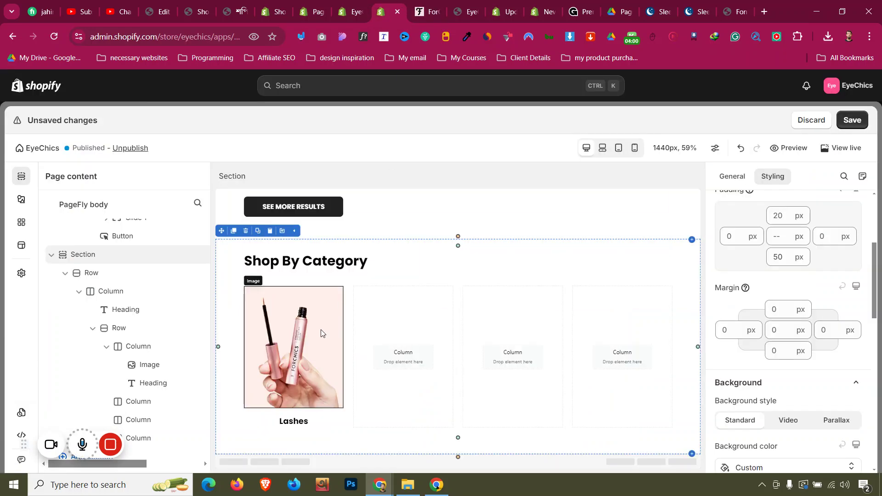
pyautogui.click(321, 333)
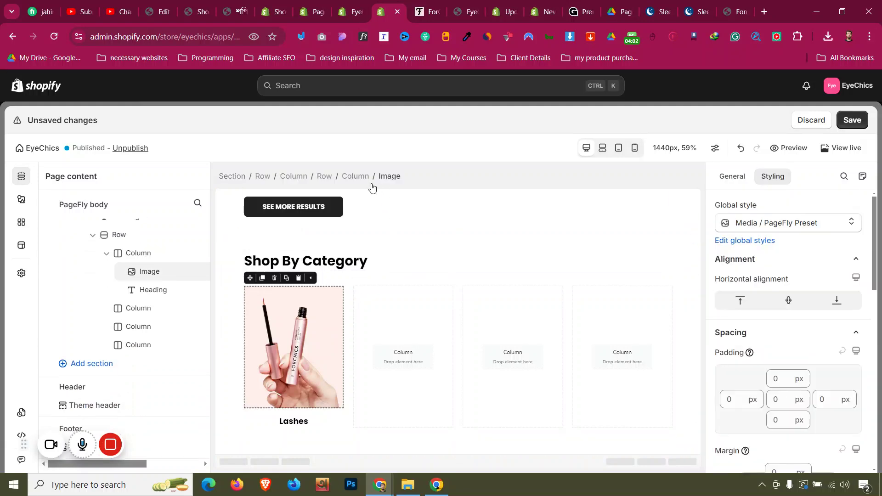
pyautogui.click(355, 176)
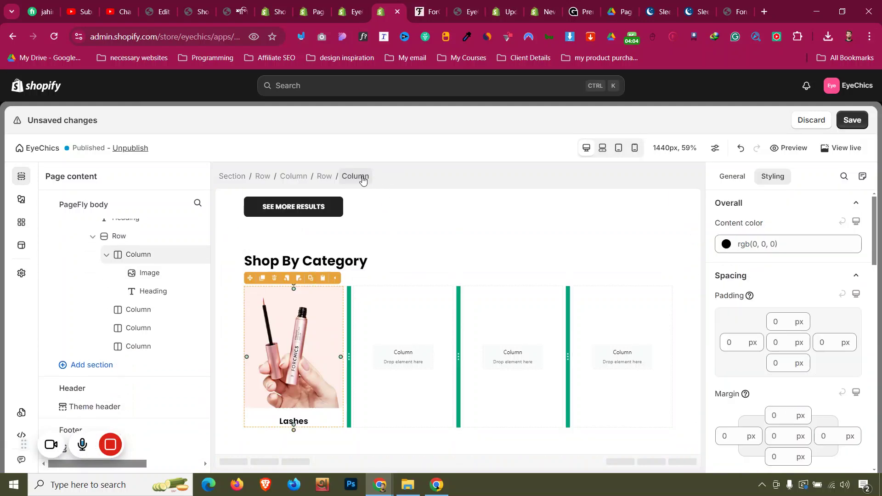
pyautogui.click(740, 178)
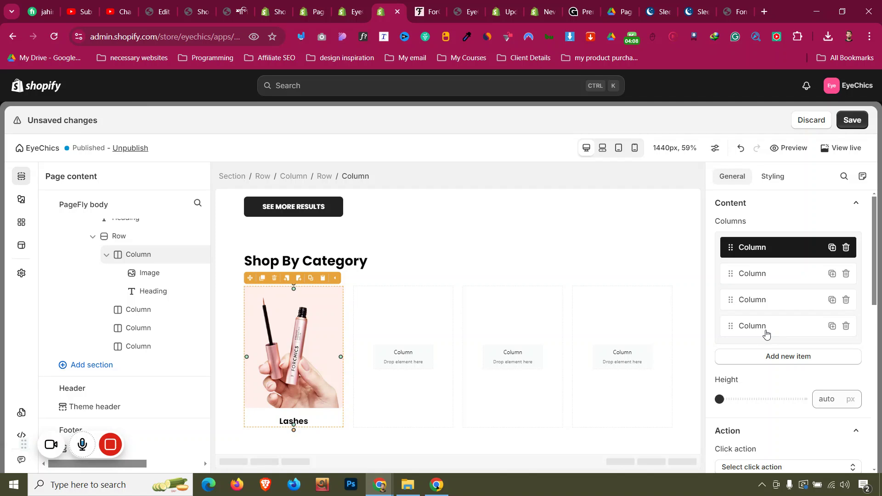
pyautogui.scroll(-3, 766, 334)
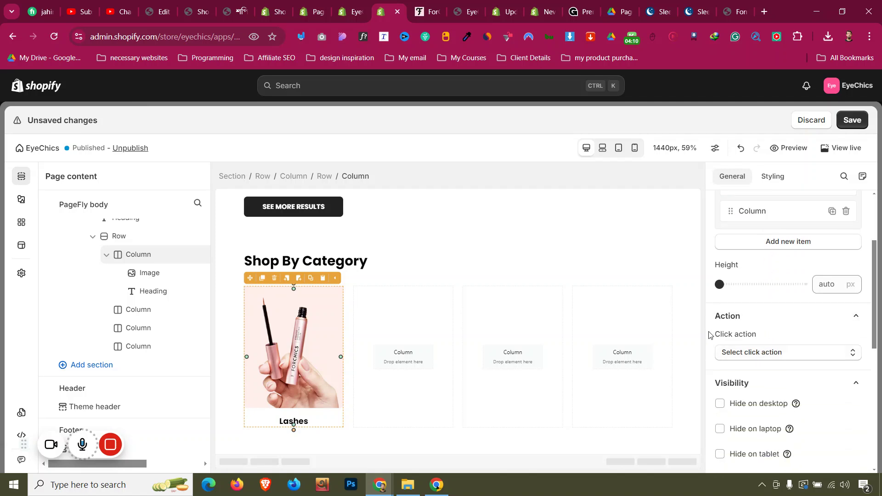
pyautogui.click(741, 355)
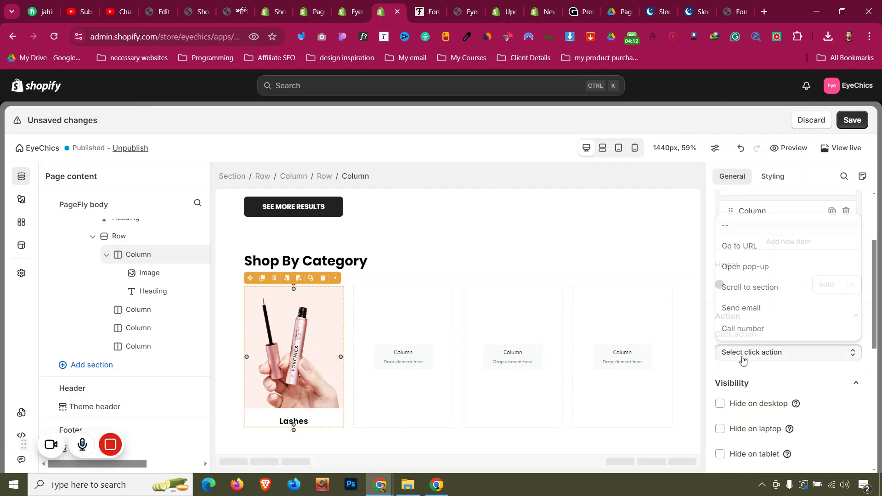
pyautogui.click(751, 247)
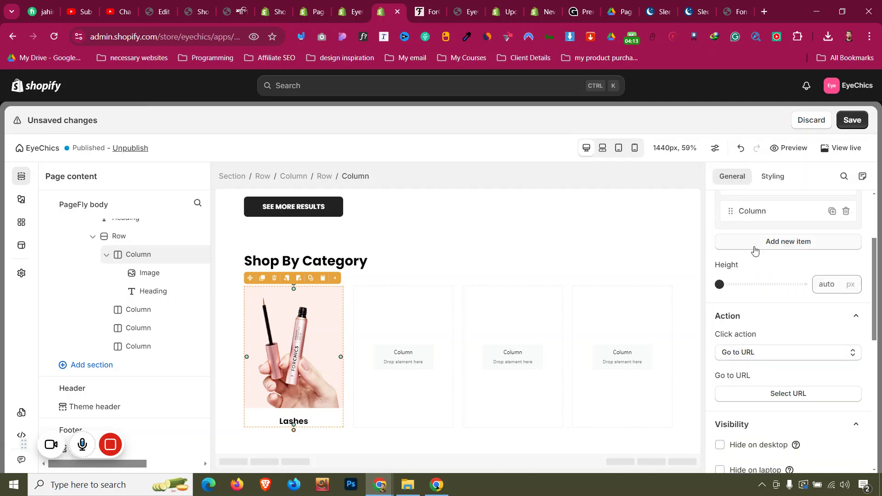
# Step: Link the first category column to the Forlash collection, using the URL /collections/forlash
pyautogui.click(773, 396)
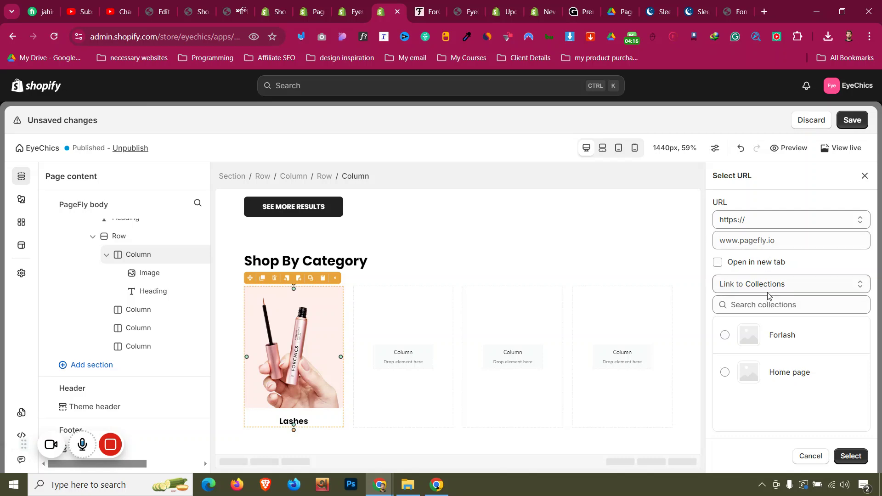
pyautogui.click(728, 336)
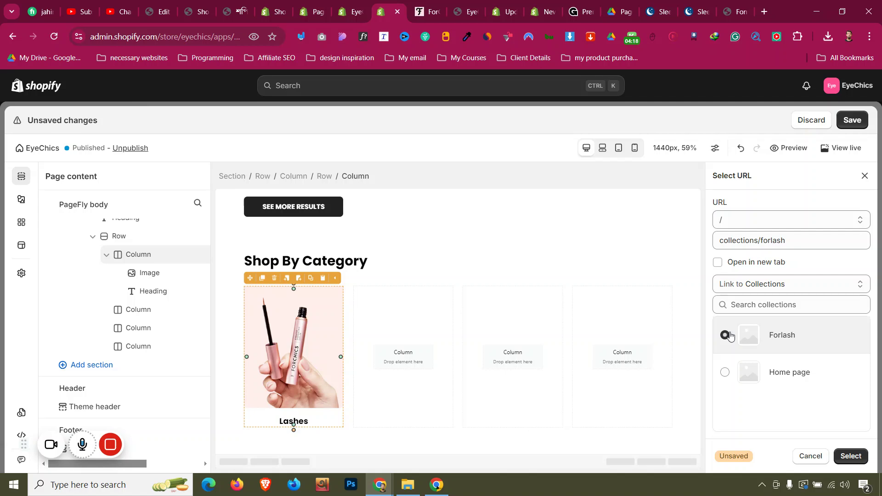
pyautogui.click(775, 285)
pyautogui.click(776, 286)
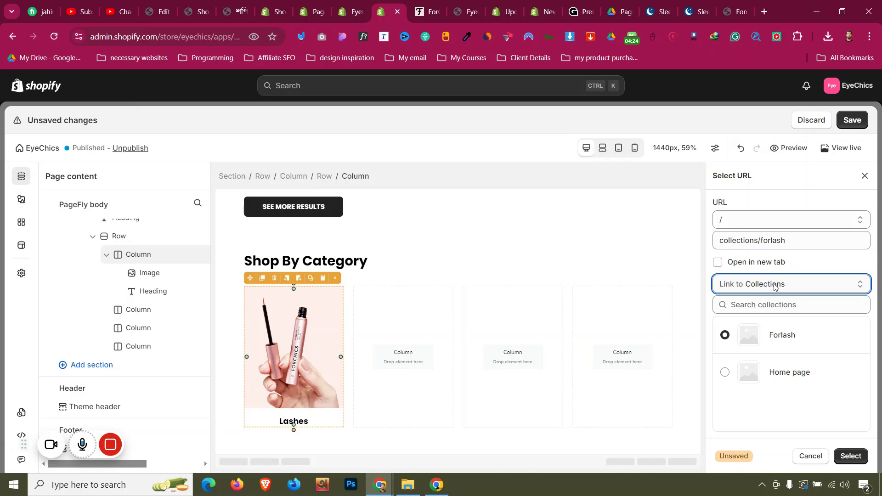
pyautogui.click(851, 456)
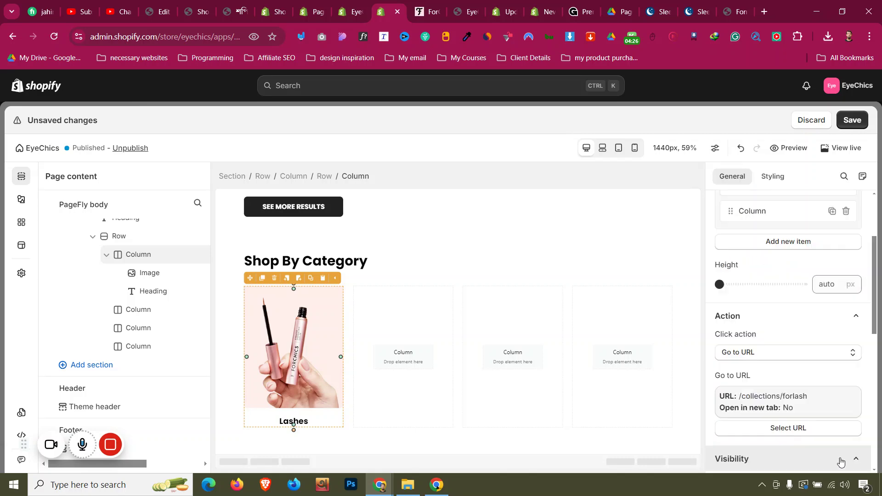
# Step: Examine the click action settings of the Lashes image and of the Lashes heading
pyautogui.click(324, 378)
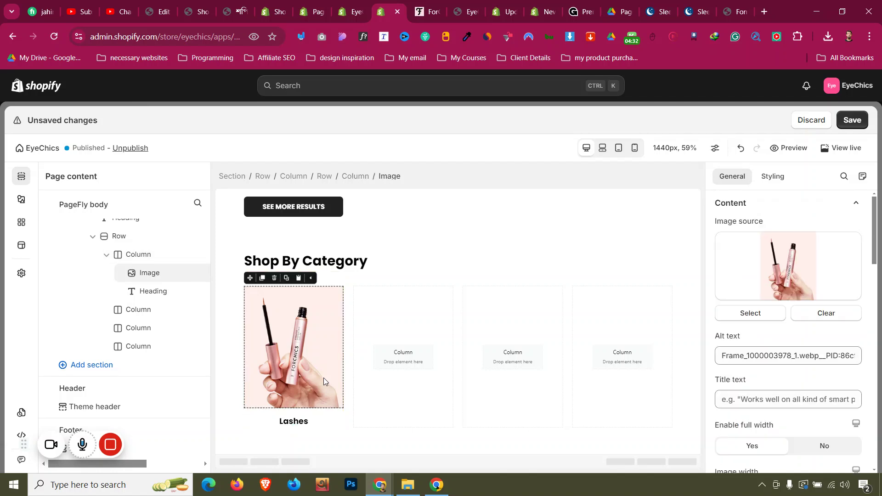
pyautogui.scroll(-10, 773, 288)
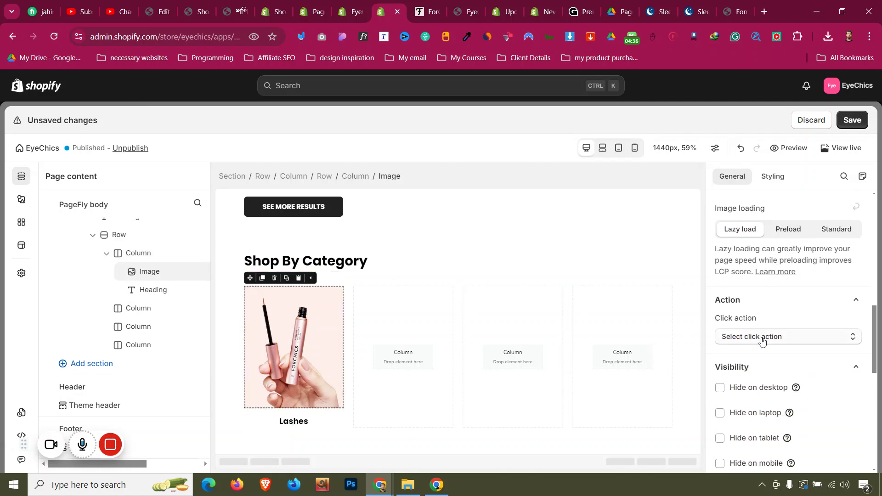
pyautogui.click(293, 421)
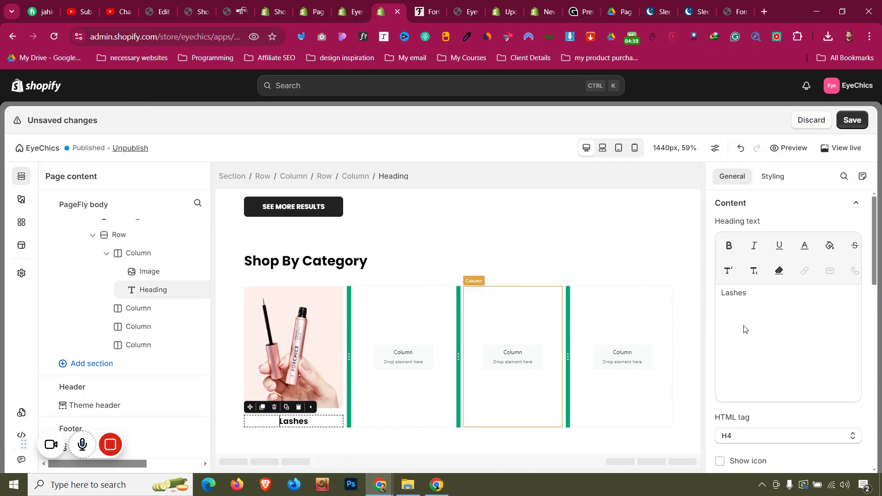
pyautogui.scroll(-5, 816, 281)
pyautogui.scroll(-1, 816, 281)
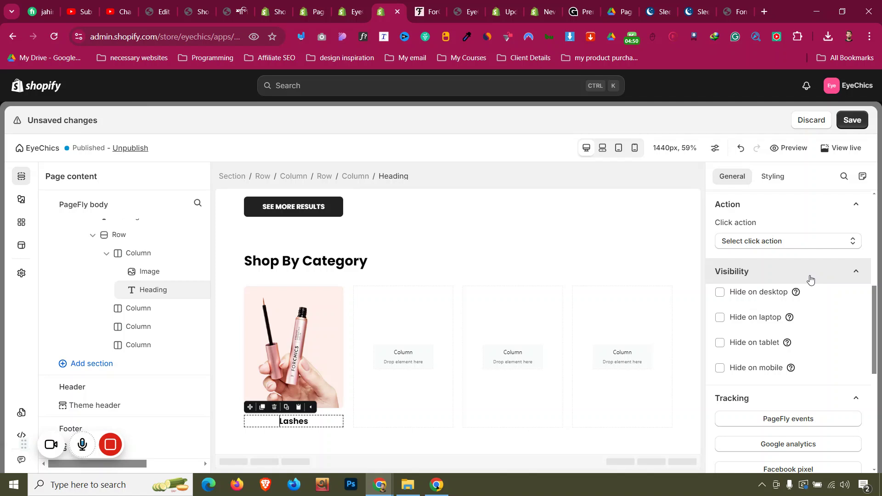
# Step: Duplicate the Lashes image and its heading, and move the copies into the second category column
pyautogui.click(324, 178)
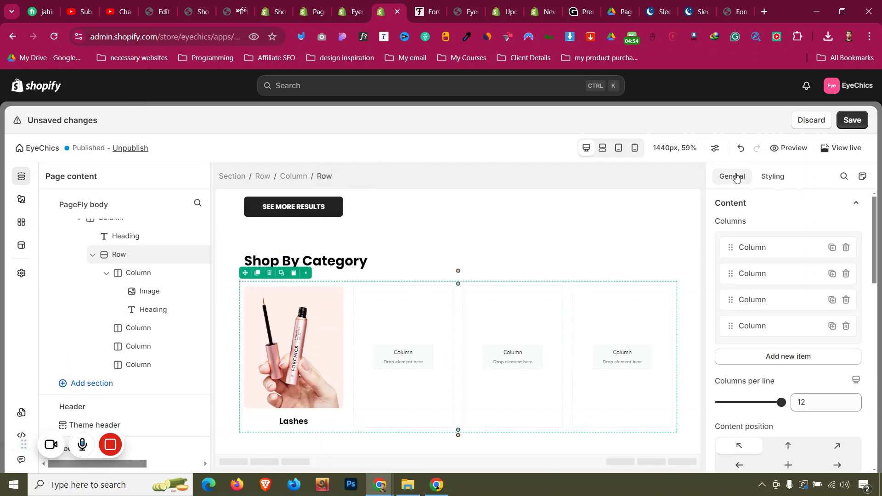
pyautogui.click(272, 357)
pyautogui.click(262, 279)
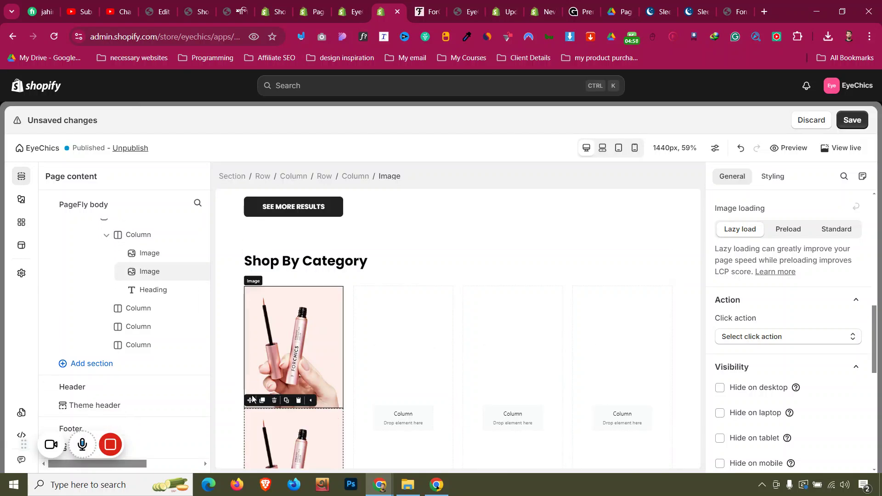
pyautogui.moveTo(256, 399); pyautogui.dragTo(384, 349)
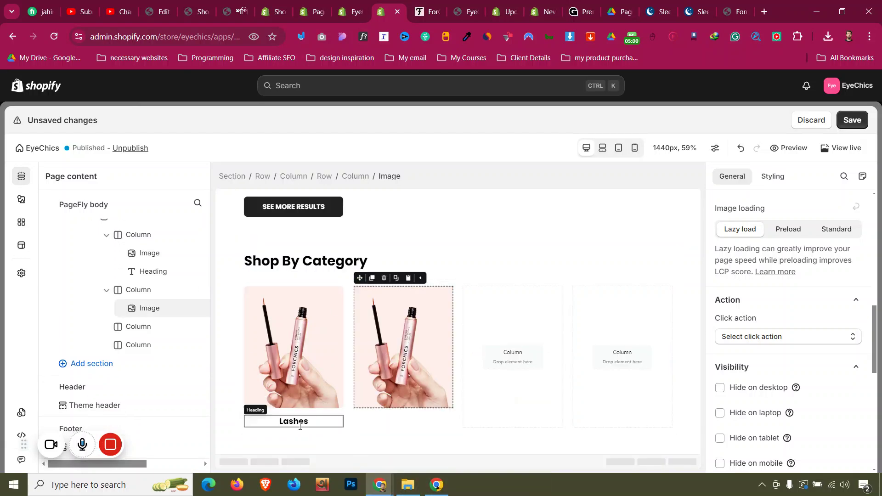
pyautogui.click(271, 421)
pyautogui.click(262, 407)
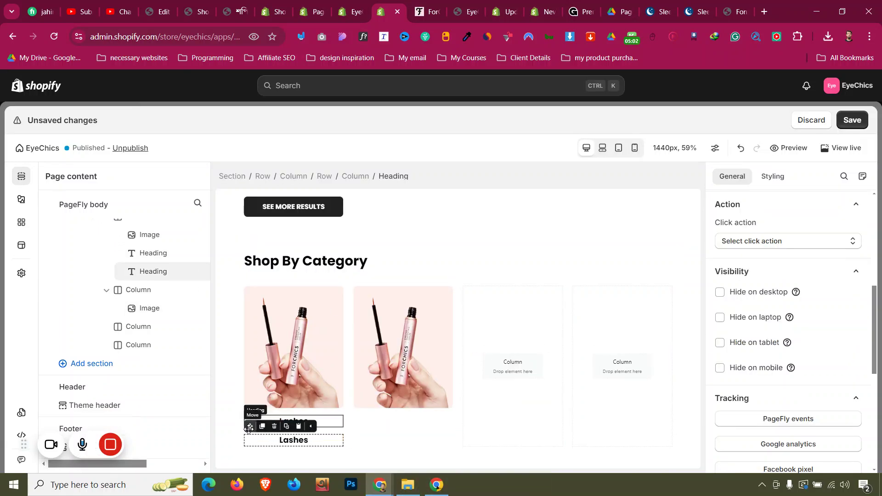
pyautogui.moveTo(250, 422); pyautogui.dragTo(409, 391)
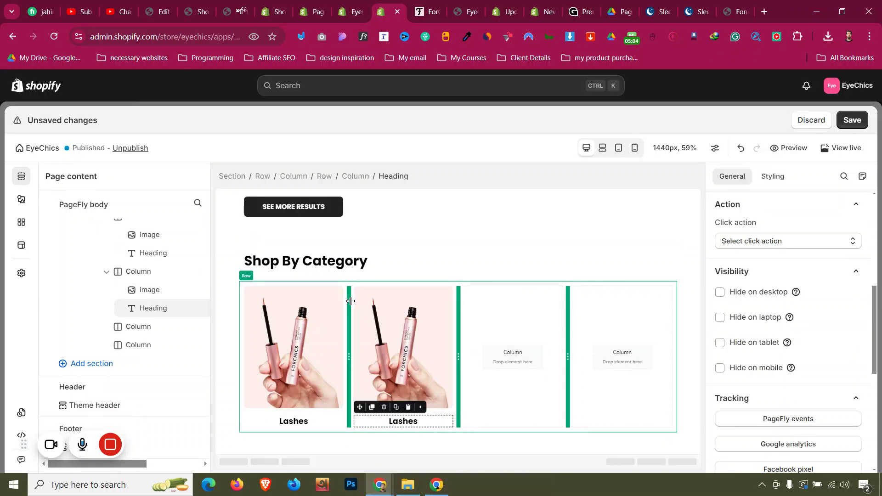
# Step: Change the heading text in the second category column to Brows, checking the category labels on forchics.com
pyautogui.click(363, 235)
pyautogui.click(355, 176)
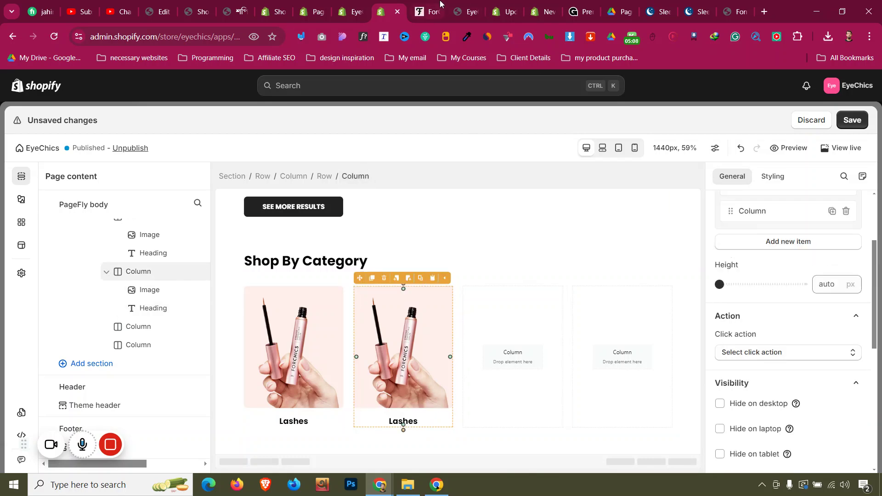
pyautogui.hotkey('ctrl', 'Tab')
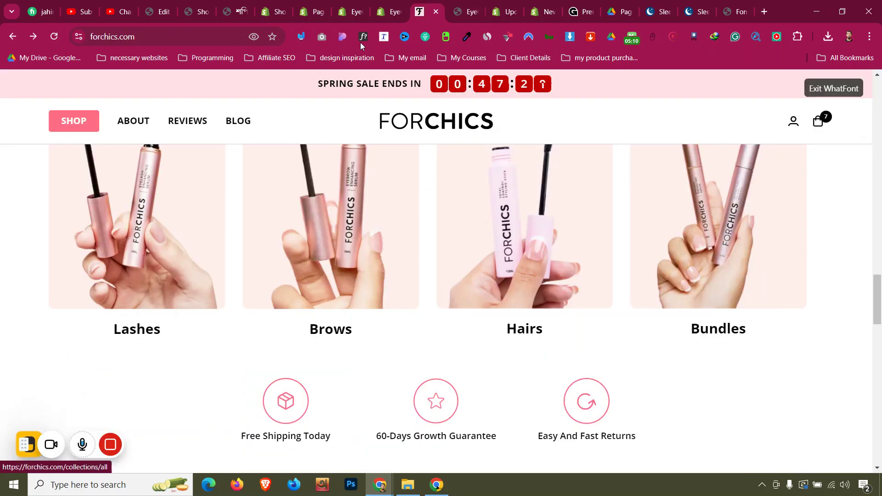
pyautogui.hotkey('ctrl', 'shift', 'Tab')
pyautogui.click(388, 396)
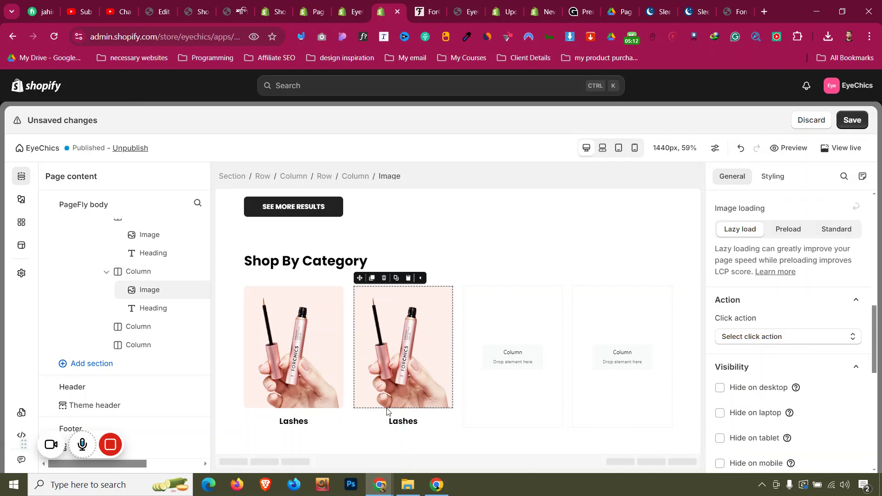
pyautogui.click(398, 421)
pyautogui.click(727, 177)
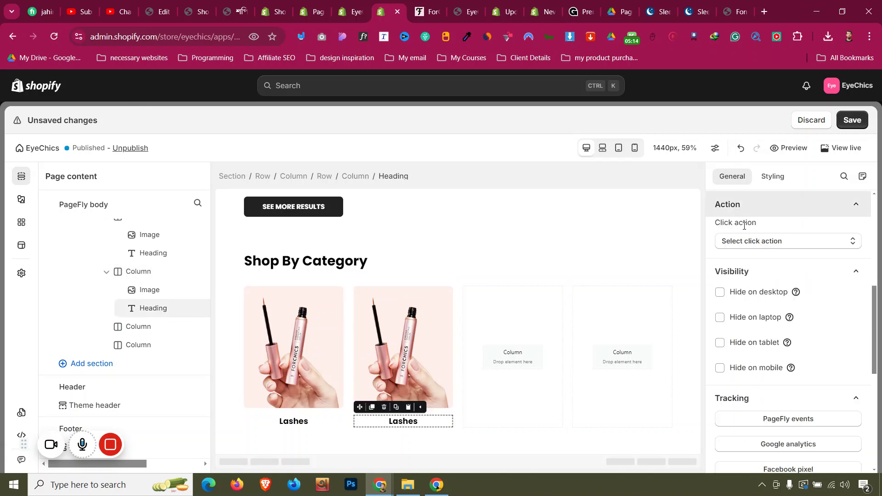
pyautogui.hotkey('ctrl', 'a')
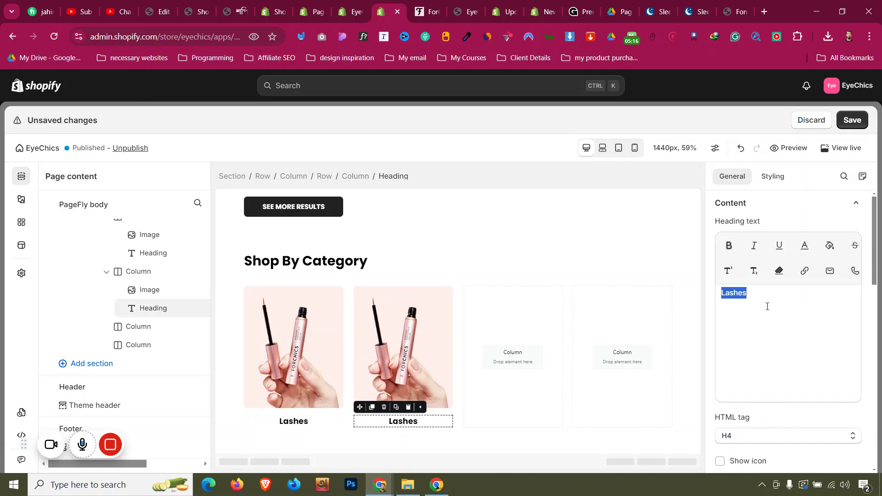
pyautogui.write('Brows')
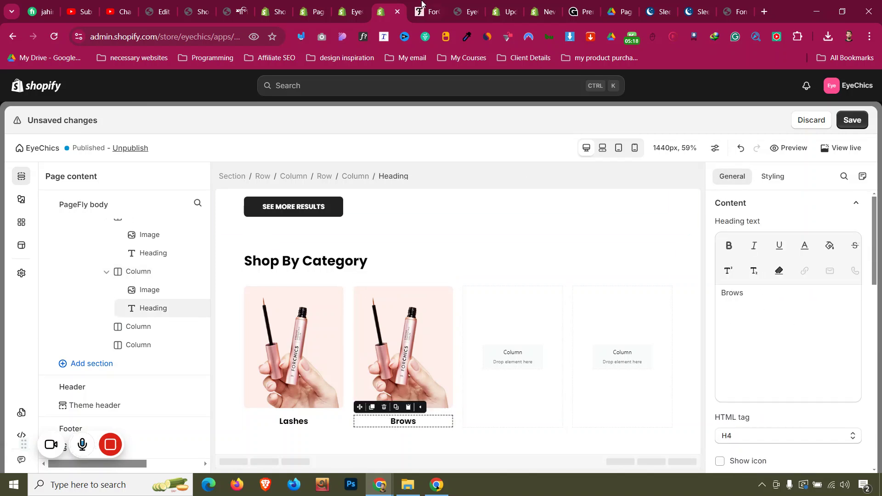
pyautogui.click(422, 4)
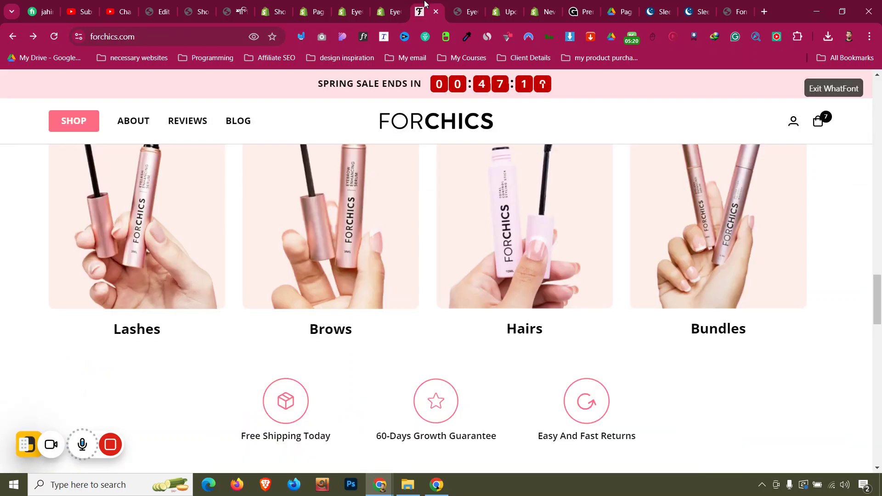
pyautogui.click(389, 12)
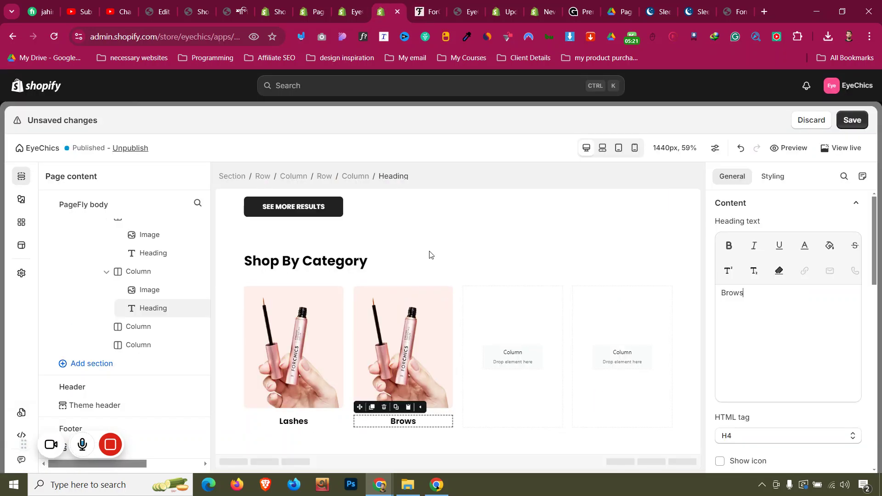
# Step: Duplicate the second column's image and Brows heading, and place the copies in the third category column
pyautogui.click(398, 321)
pyautogui.click(371, 275)
pyautogui.moveTo(359, 400); pyautogui.dragTo(498, 360)
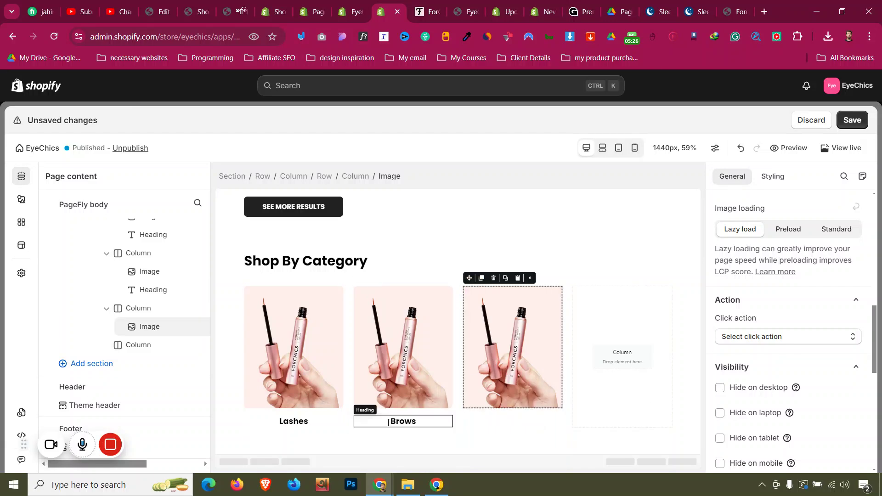
pyautogui.click(388, 422)
pyautogui.click(371, 408)
pyautogui.moveTo(359, 426); pyautogui.dragTo(608, 355)
# Step: Duplicate the third column's image and heading, and move the copies into the empty fourth category column
pyautogui.click(505, 289)
pyautogui.click(482, 278)
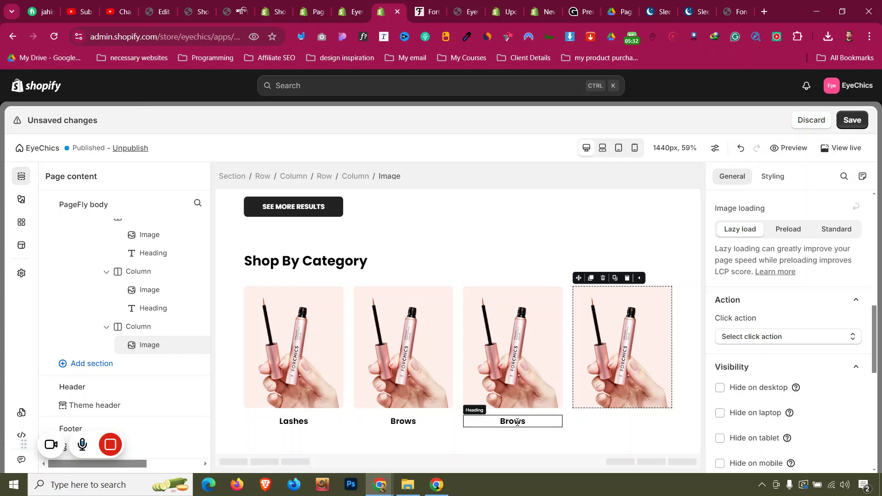
pyautogui.click(517, 421)
pyautogui.click(482, 408)
pyautogui.moveTo(468, 425); pyautogui.dragTo(602, 414)
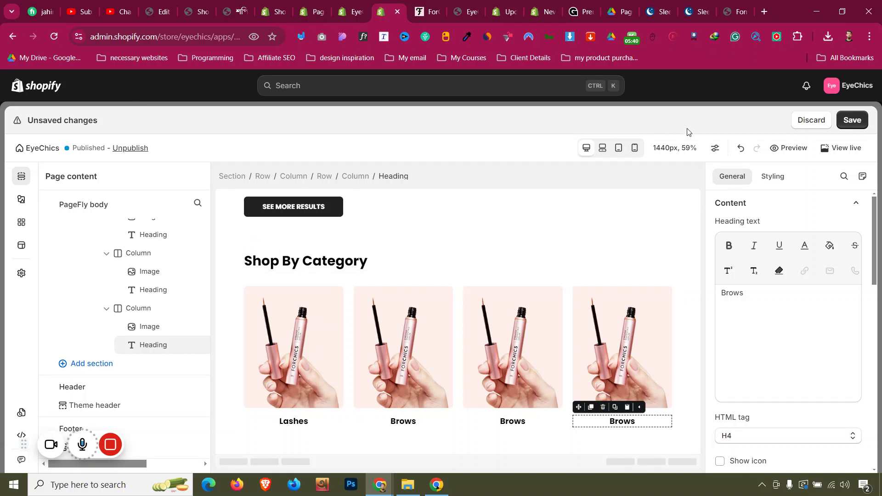
# Step: In the mobile view, set the category row to 2 columns per line
pyautogui.click(634, 147)
pyautogui.scroll(-15, 481, 294)
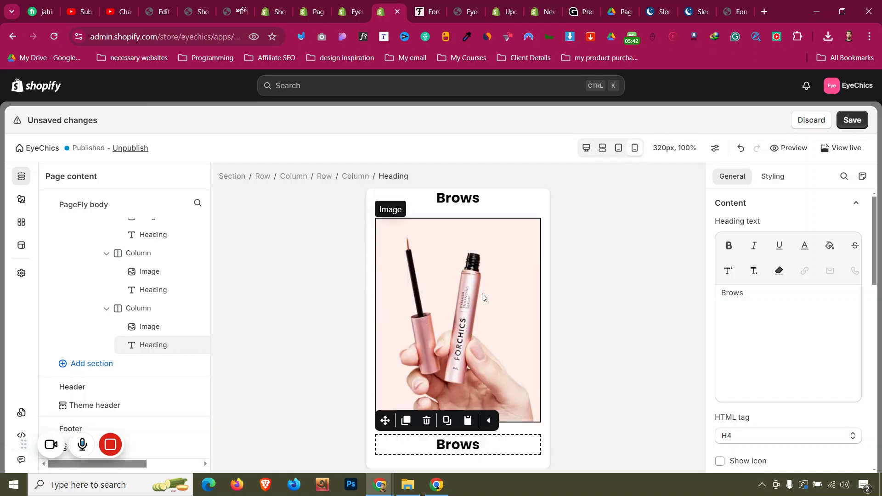
pyautogui.scroll(-2, 441, 409)
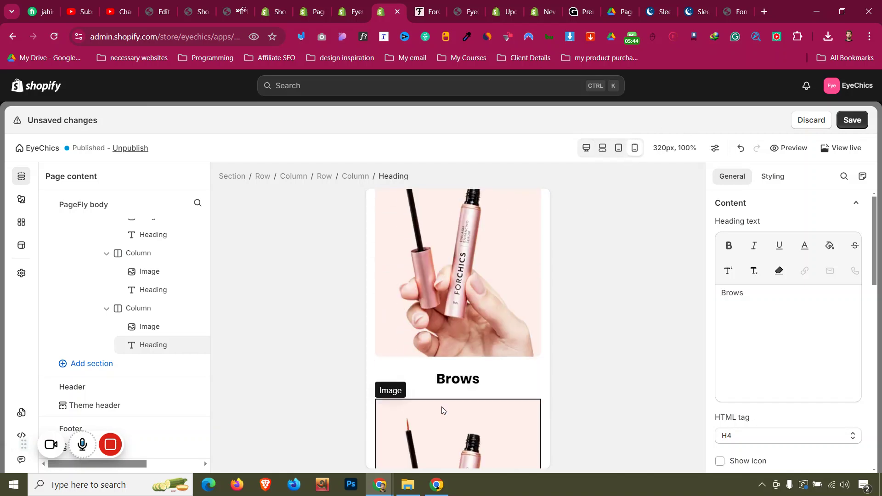
pyautogui.scroll(10, 442, 407)
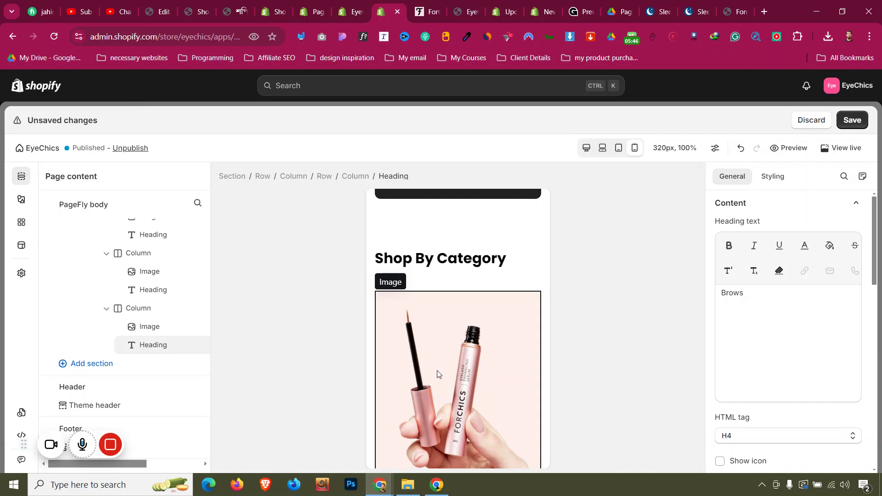
pyautogui.click(425, 291)
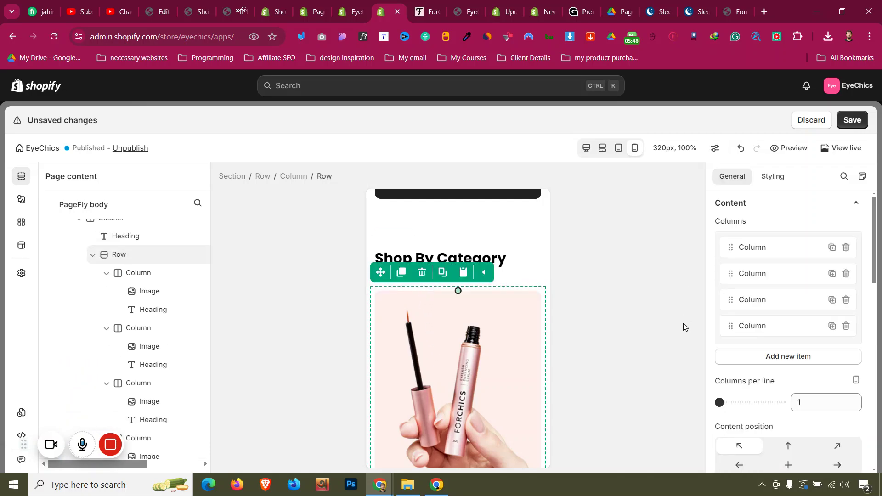
pyautogui.moveTo(721, 402); pyautogui.dragTo(740, 402)
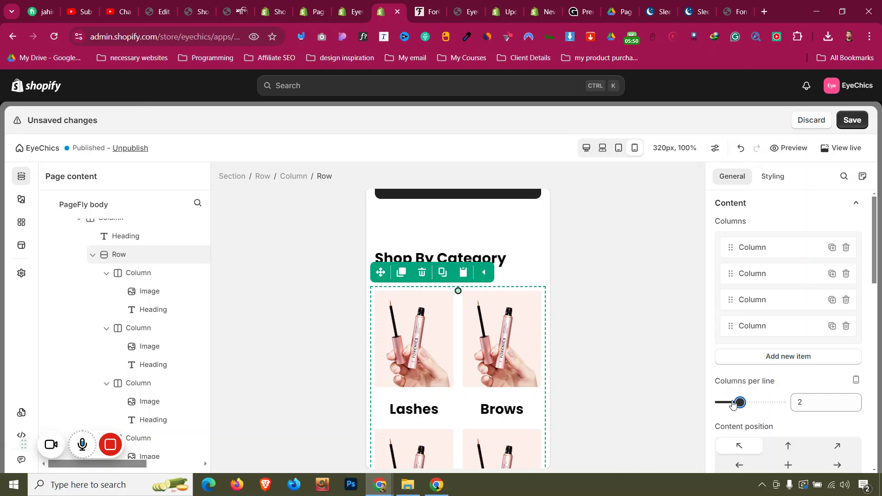
pyautogui.scroll(-3, 517, 373)
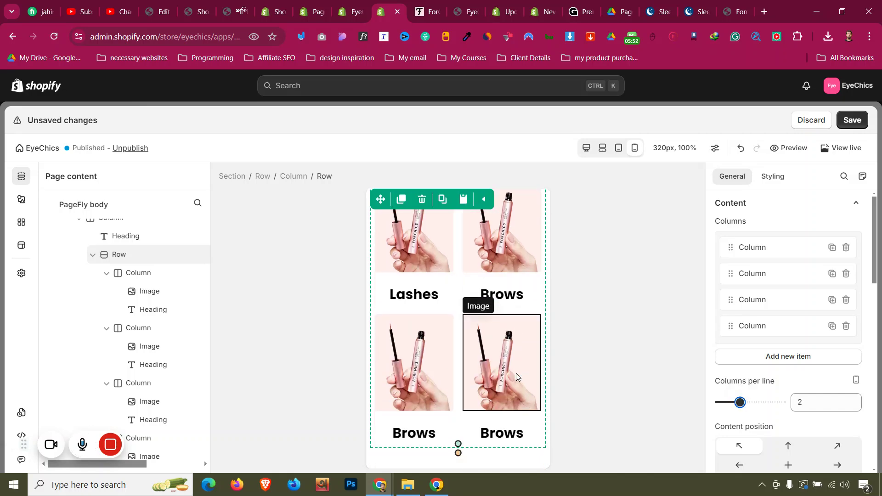
# Step: Set the category row's column spacing to 15 px for mobile
pyautogui.scroll(-3, 820, 384)
pyautogui.doubleClick(830, 397)
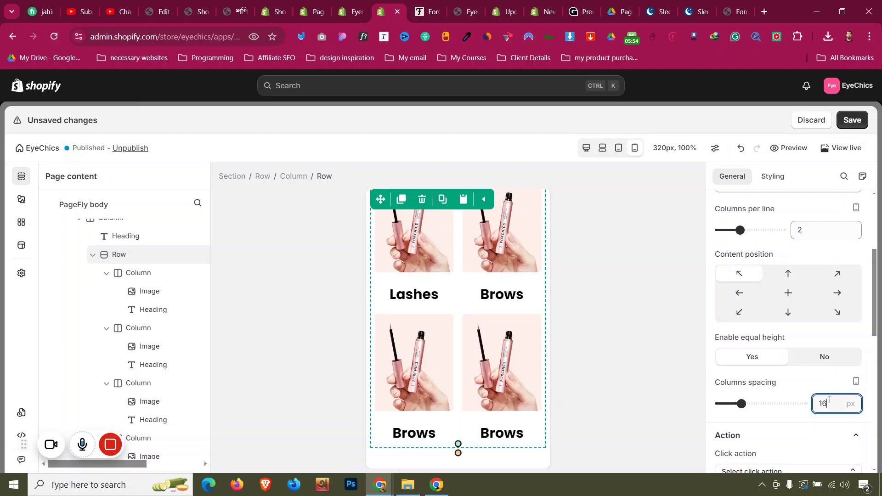
pyautogui.write('11')
pyautogui.press('Up')
pyautogui.press('Up')
pyautogui.press('Up')
pyautogui.press('Up')
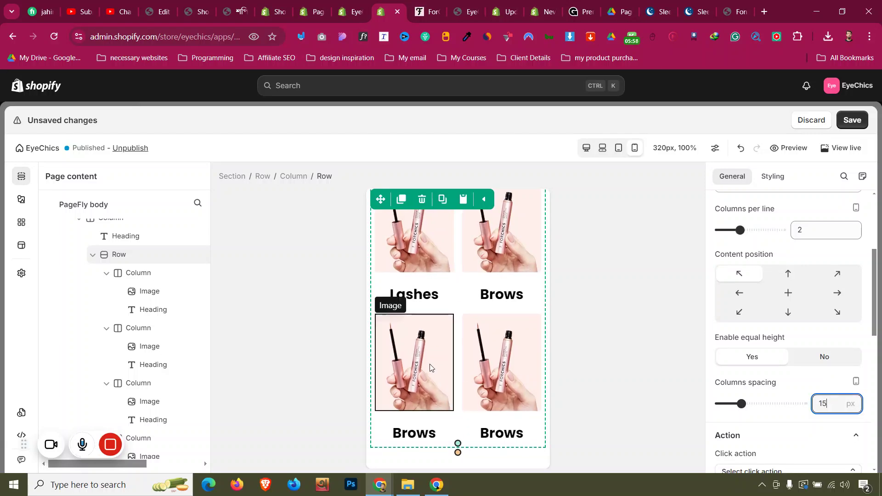
# Step: Examine the mobile padding and margins of the Shop By Category section and the section above, and return to the desktop view
pyautogui.scroll(2, 430, 368)
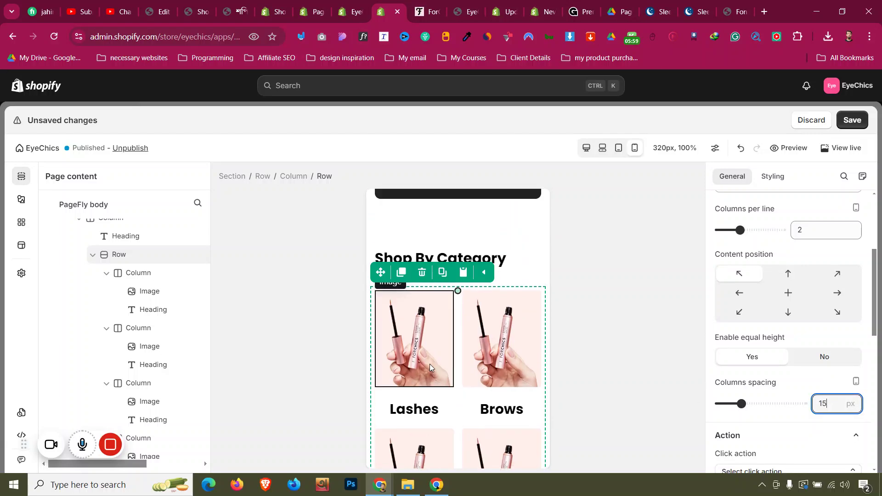
pyautogui.click(369, 308)
pyautogui.scroll(-3, 370, 307)
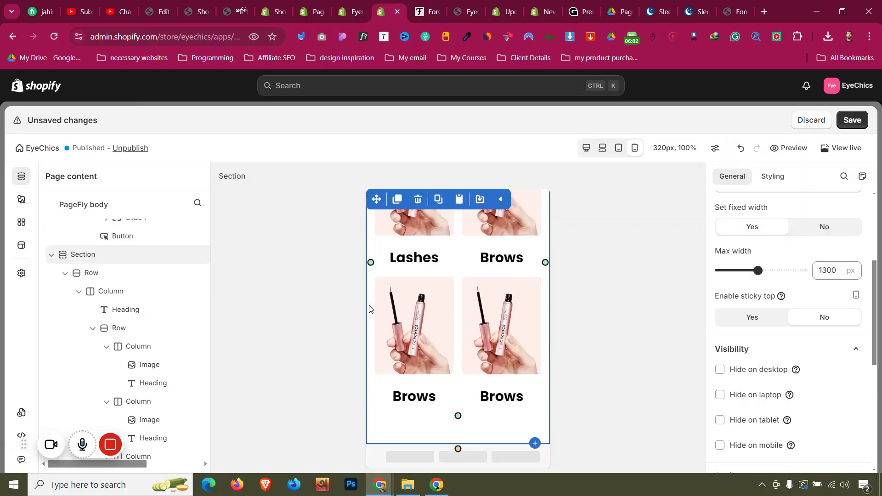
pyautogui.click(772, 176)
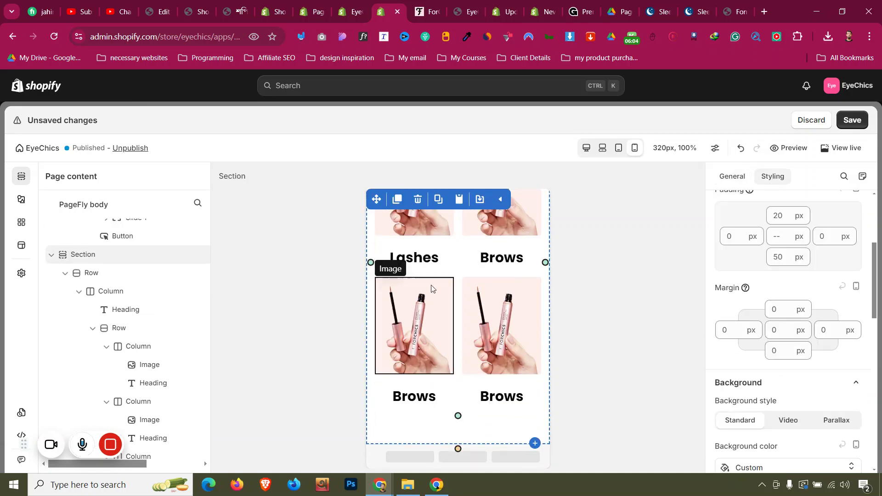
pyautogui.scroll(3, 519, 230)
pyautogui.click(523, 236)
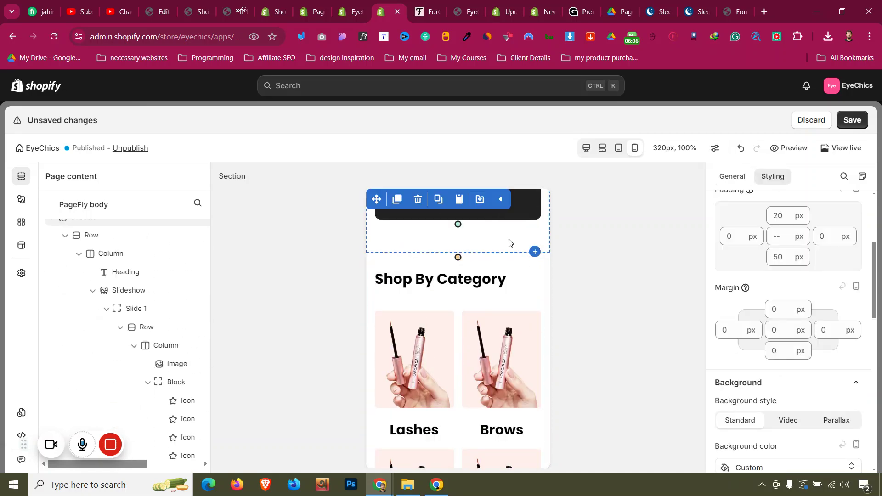
pyautogui.scroll(3, 509, 243)
pyautogui.click(586, 147)
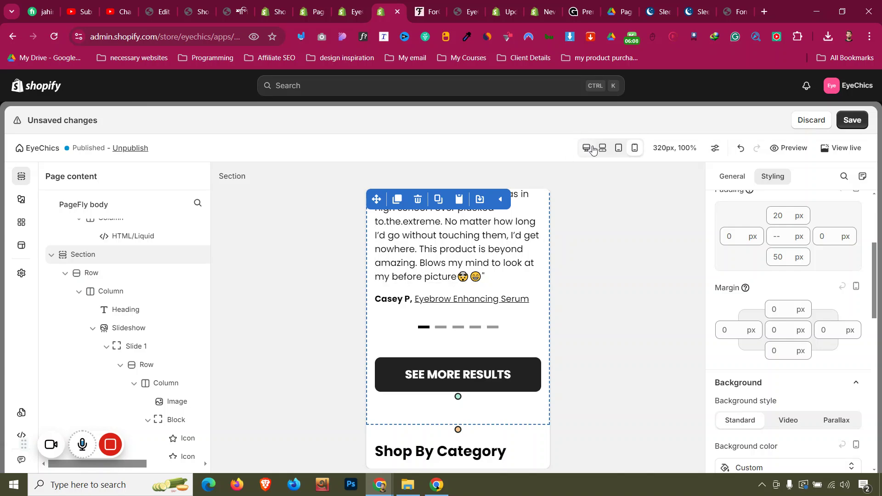
pyautogui.scroll(-3, 368, 282)
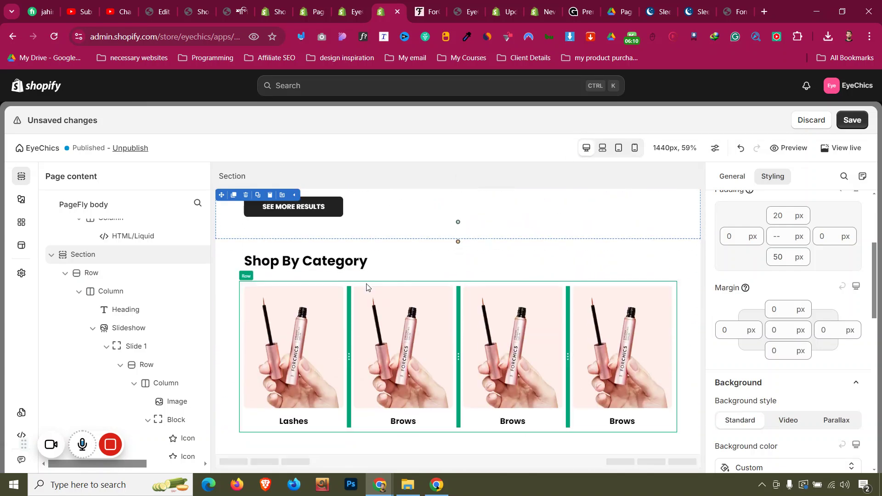
# Step: On forchics.com, examine the three-icon benefits row below Shop By Category at desktop and narrow mobile widths
pyautogui.click(421, 12)
pyautogui.scroll(-2, 363, 247)
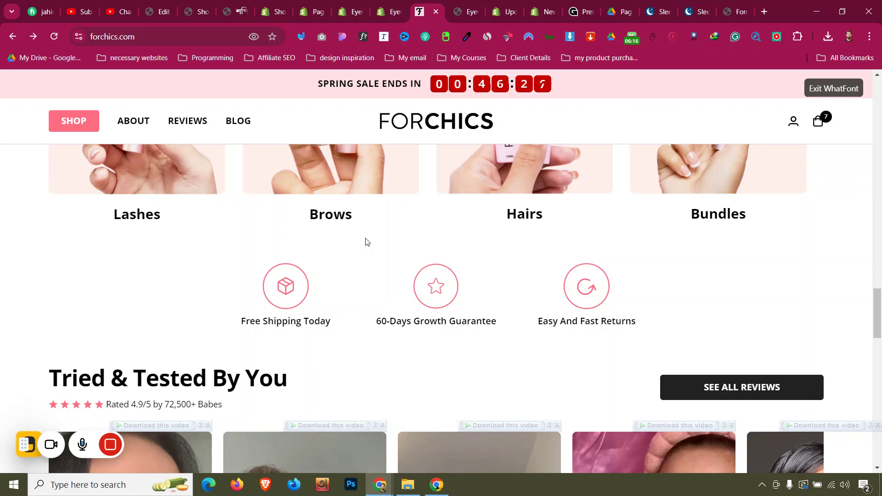
pyautogui.scroll(-2, 367, 242)
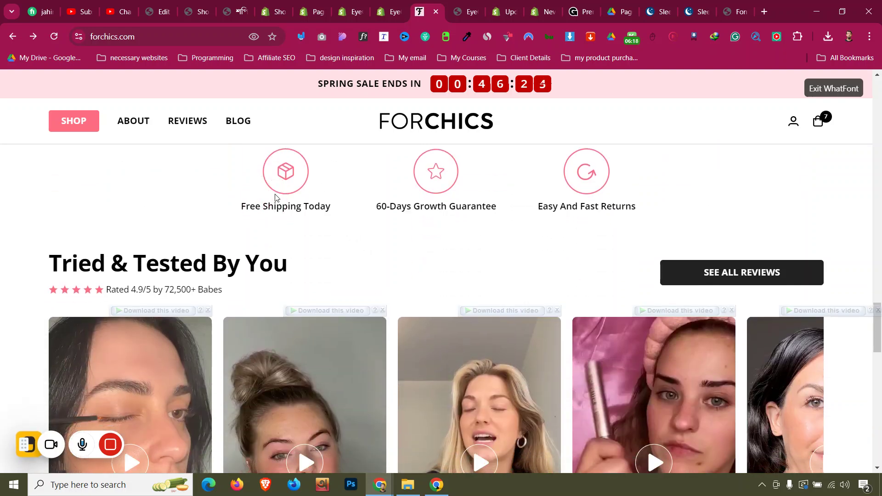
pyautogui.scroll(8, 276, 198)
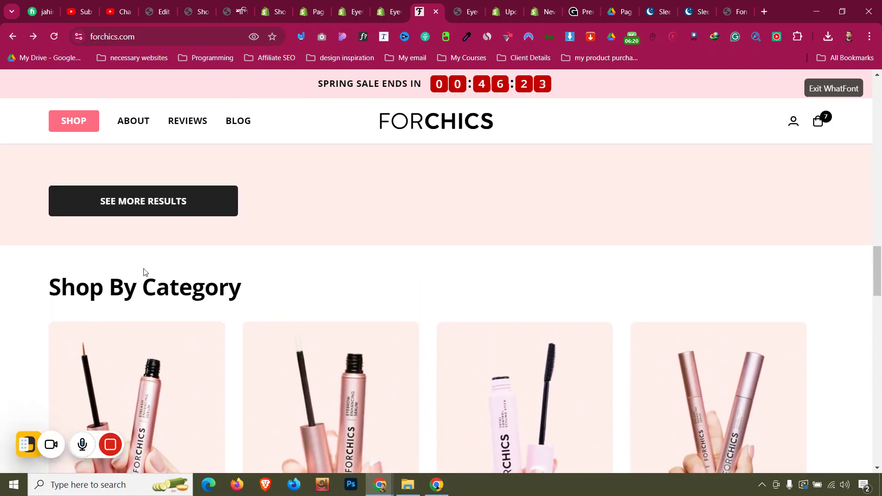
pyautogui.scroll(-8, 144, 272)
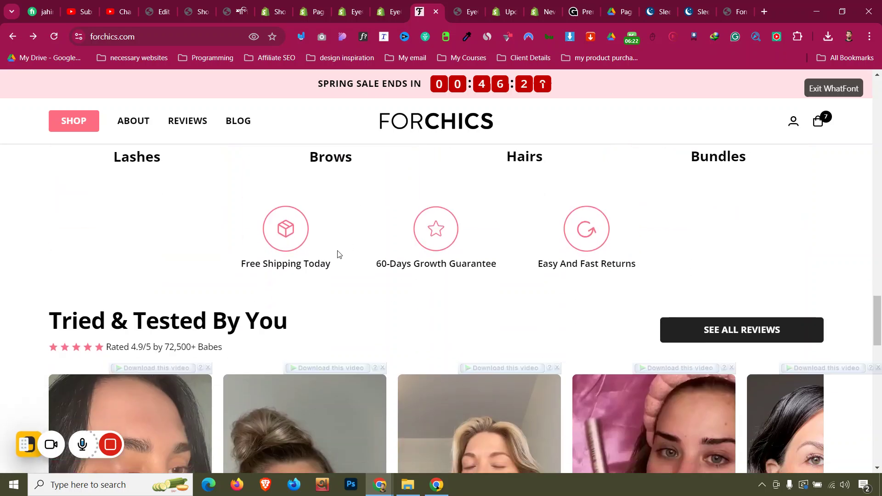
pyautogui.click(842, 11)
pyautogui.scroll(-6, 247, 239)
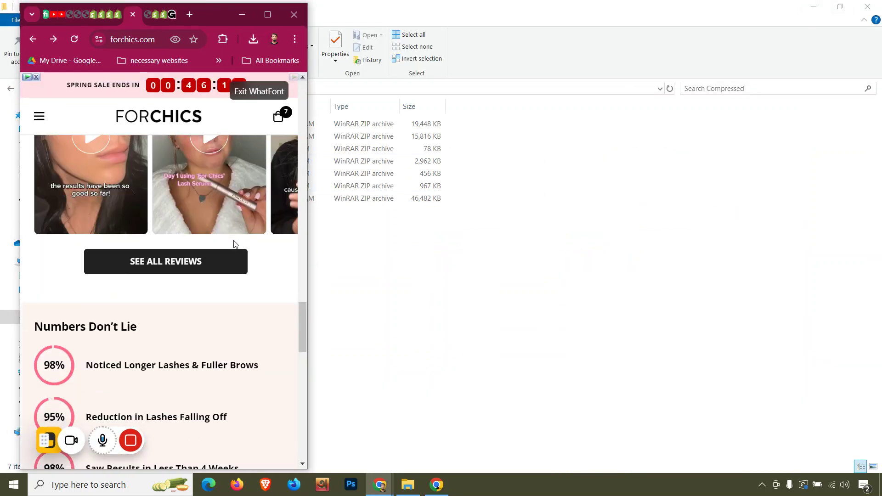
pyautogui.scroll(10, 234, 244)
pyautogui.scroll(-1, 233, 243)
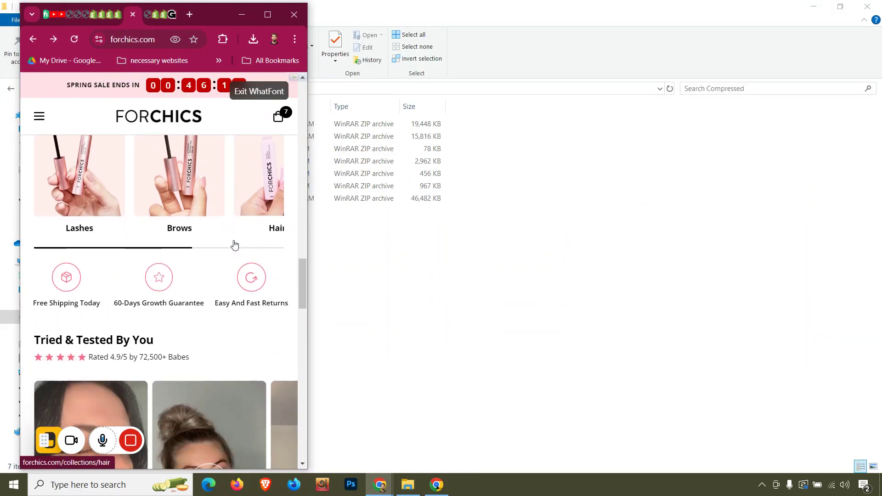
pyautogui.click(277, 10)
pyautogui.scroll(7, 505, 219)
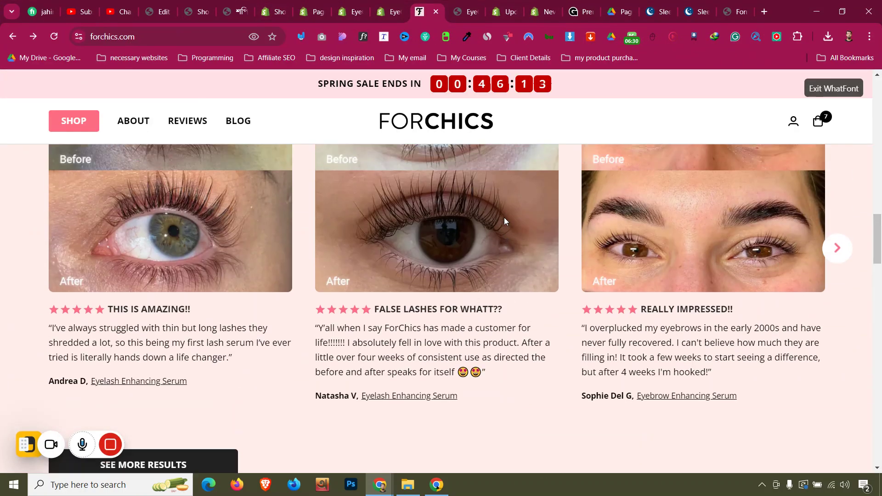
pyautogui.scroll(-5, 504, 219)
pyautogui.scroll(-9, 504, 223)
pyautogui.scroll(1, 296, 223)
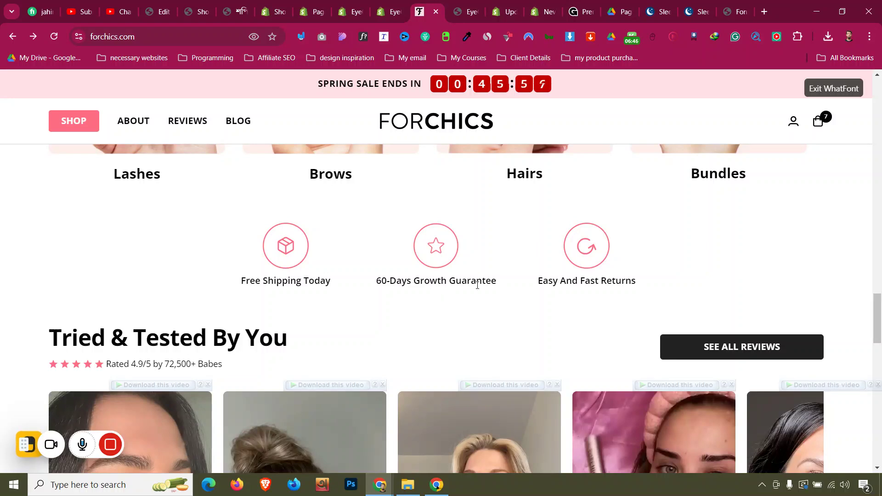
# Step: Back in the page editor, add a three-column 1/3 layout as a new section below Shop By Category
pyautogui.hotkey('ctrl', 'shift', 'Tab')
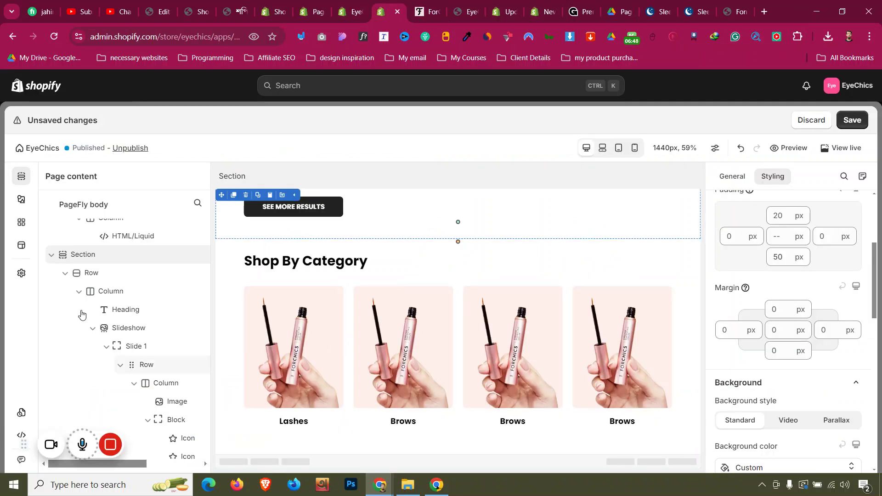
pyautogui.click(22, 202)
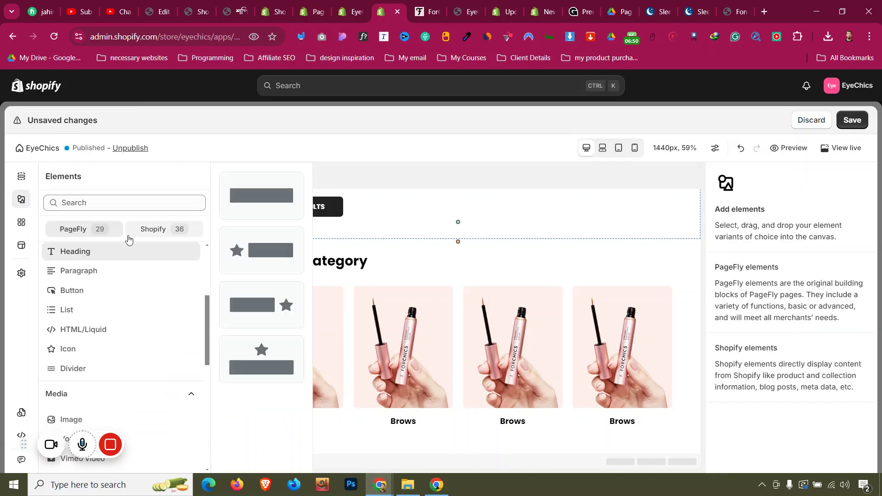
pyautogui.scroll(3, 89, 262)
pyautogui.click(86, 281)
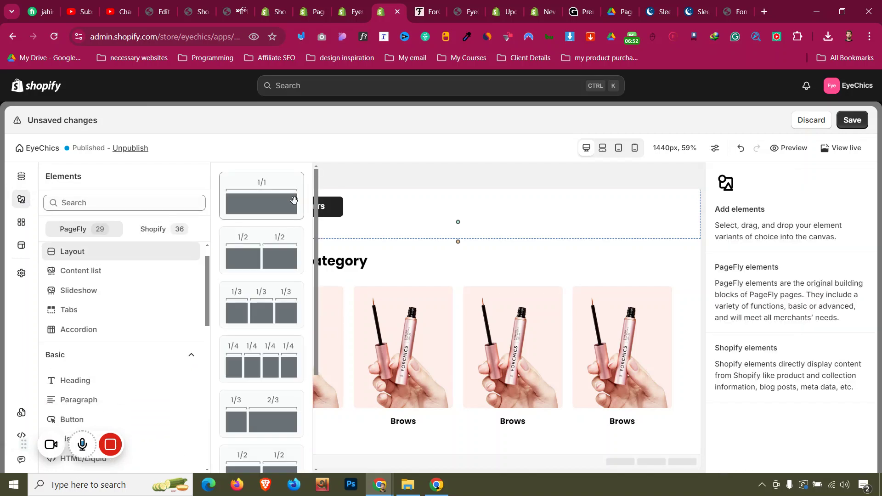
pyautogui.moveTo(276, 303); pyautogui.dragTo(413, 438)
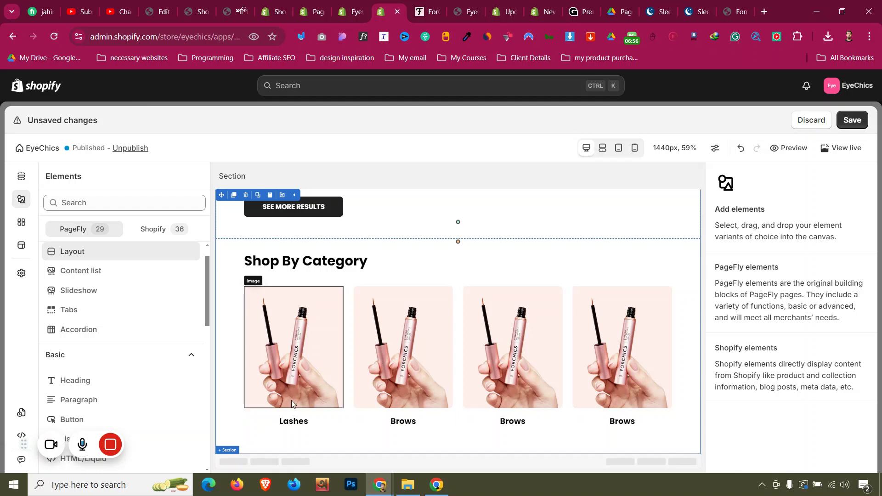
pyautogui.moveTo(120, 255)
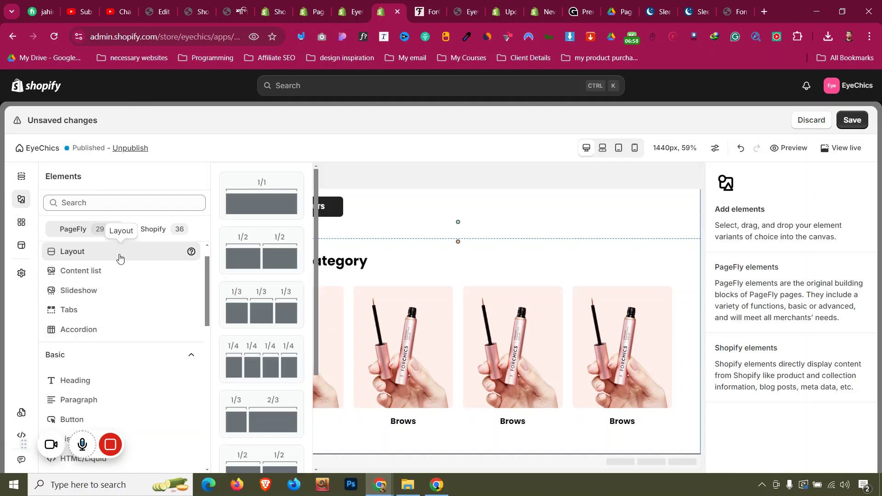
pyautogui.moveTo(236, 311); pyautogui.dragTo(342, 456)
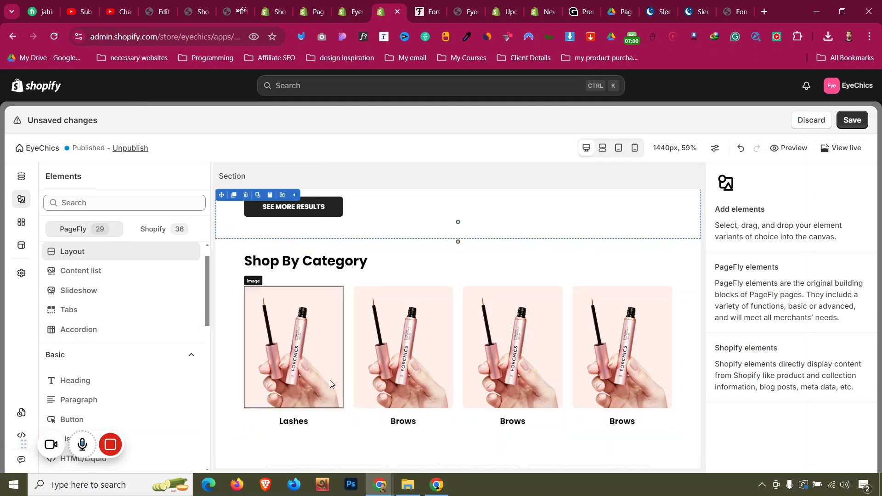
# Step: Inspect the font of the "Free Shipping Today" label on forchics.com with WhatFont, and exit the inspector
pyautogui.click(427, 11)
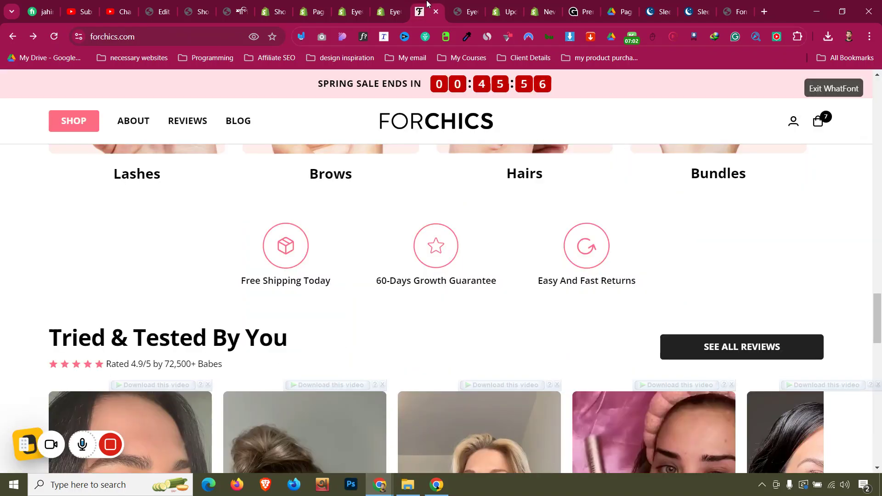
pyautogui.tripleClick(261, 284)
pyautogui.click(324, 242)
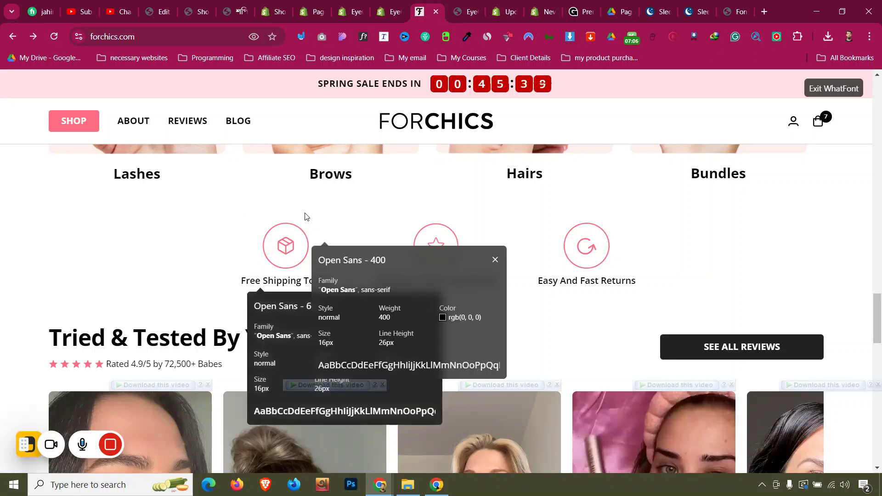
pyautogui.press('Escape')
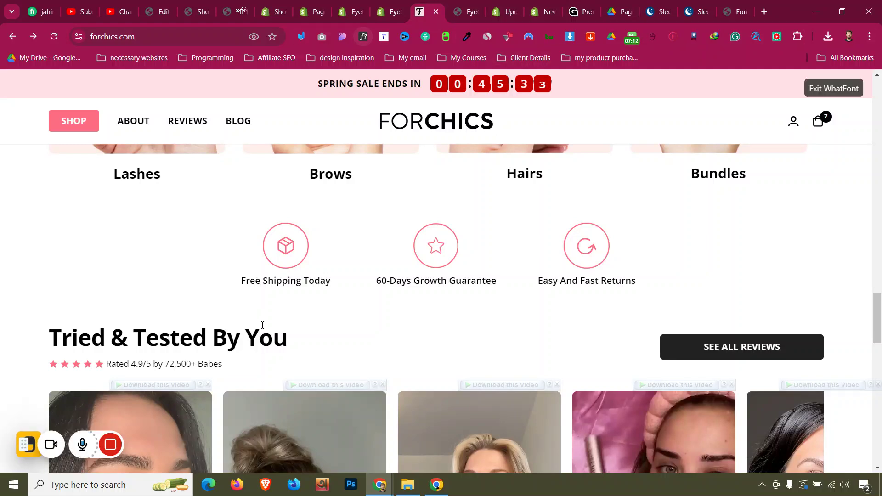
pyautogui.click(292, 282)
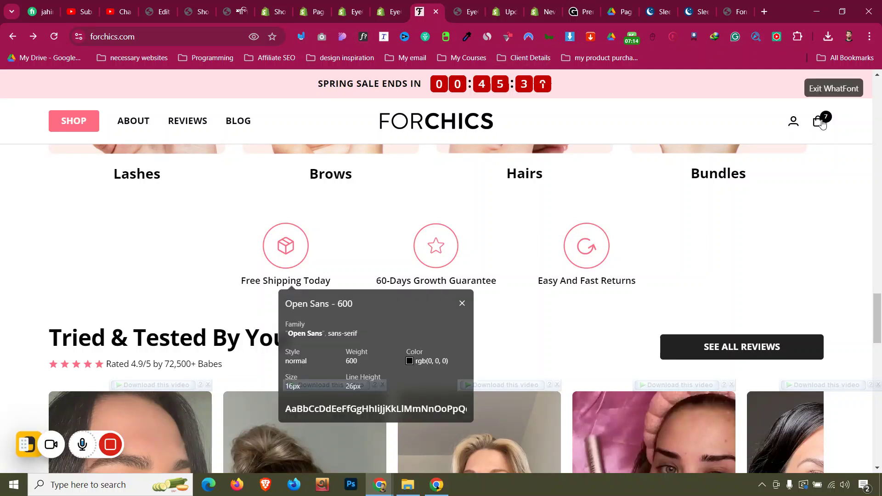
pyautogui.click(835, 89)
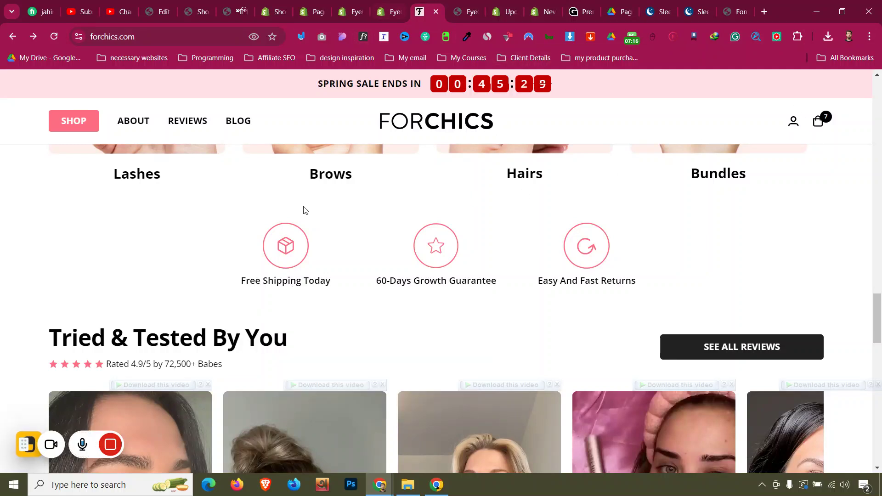
# Step: Save the shipping, guarantee and returns icons from forchics.com to Downloads as Icon.svg, Icon_1.svg and Icon_2.svg
pyautogui.rightClick(284, 249)
pyautogui.click(303, 276)
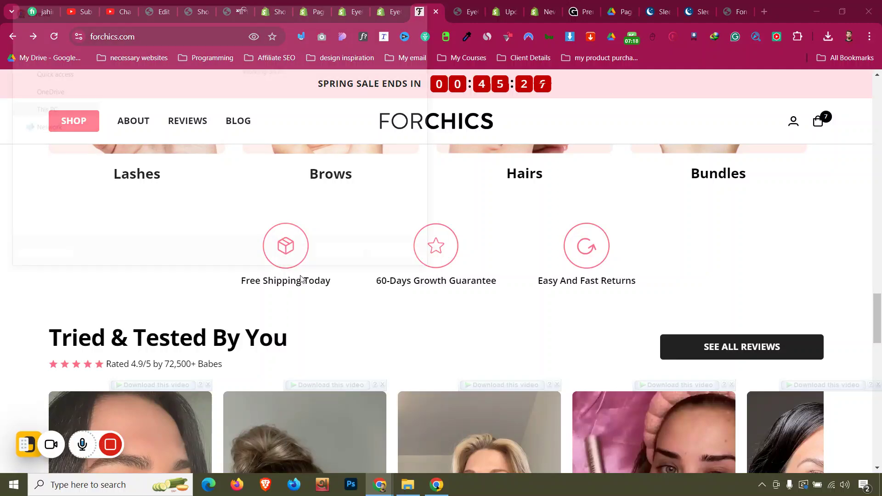
pyautogui.click(344, 256)
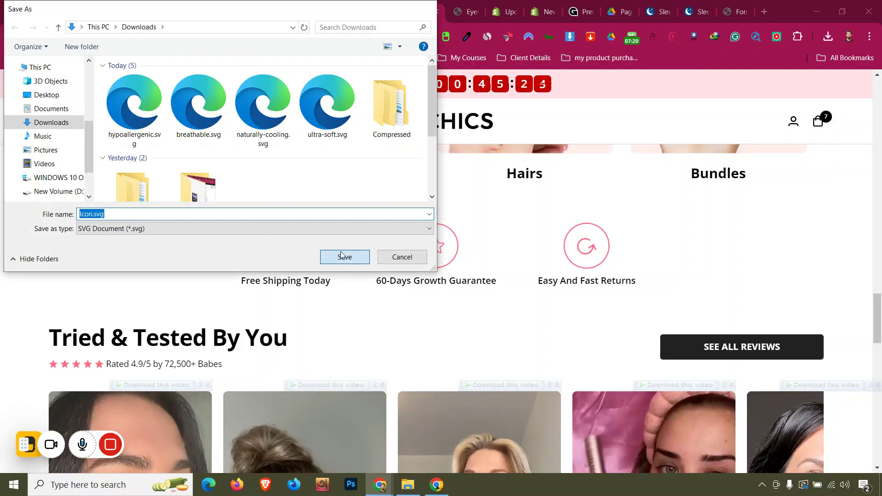
pyautogui.rightClick(434, 233)
pyautogui.click(468, 260)
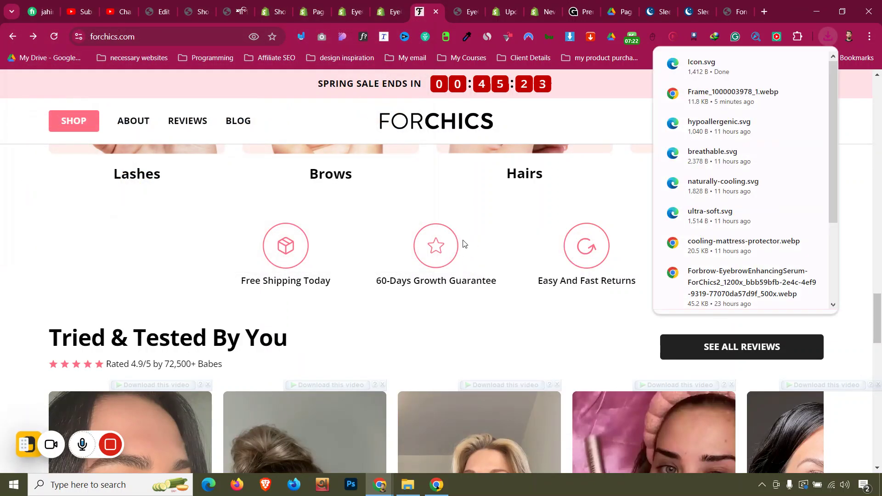
pyautogui.click(358, 257)
pyautogui.rightClick(610, 267)
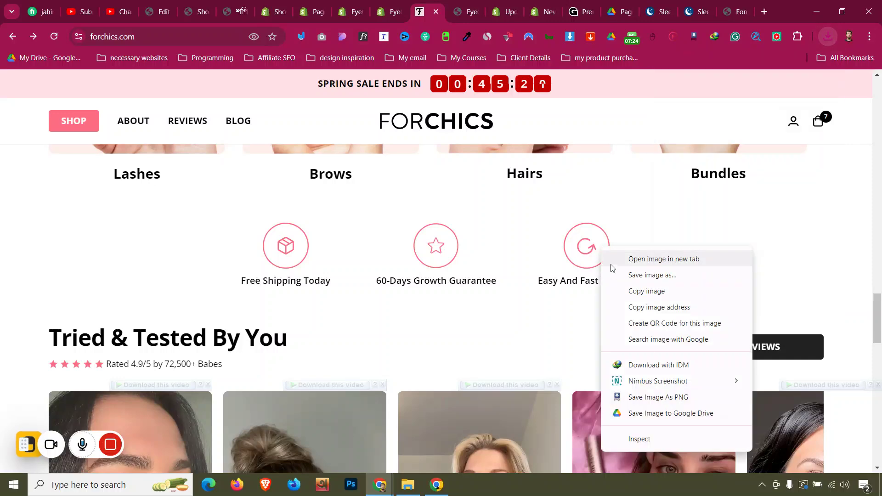
pyautogui.click(618, 274)
pyautogui.click(344, 254)
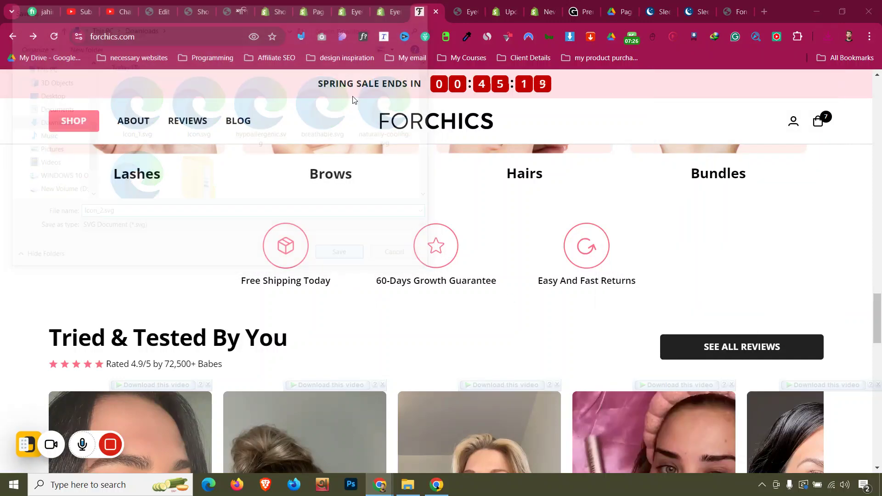
# Step: Return to the page editor and place a Block containing an empty Image element in the new row's first column
pyautogui.click(381, 11)
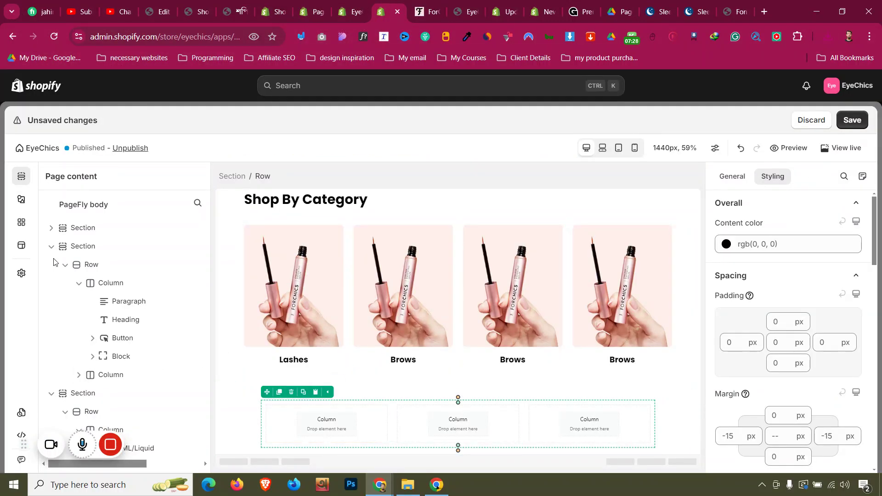
pyautogui.click(21, 199)
pyautogui.scroll(-3, 242, 299)
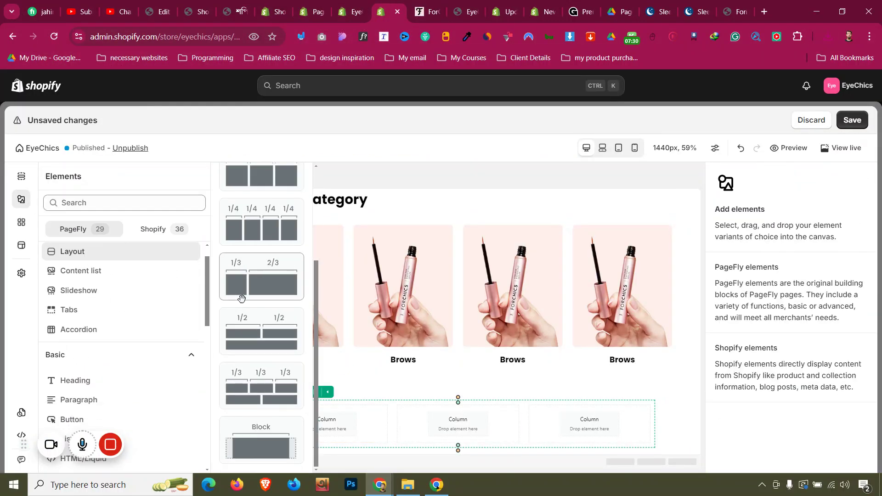
pyautogui.moveTo(270, 421); pyautogui.dragTo(344, 425)
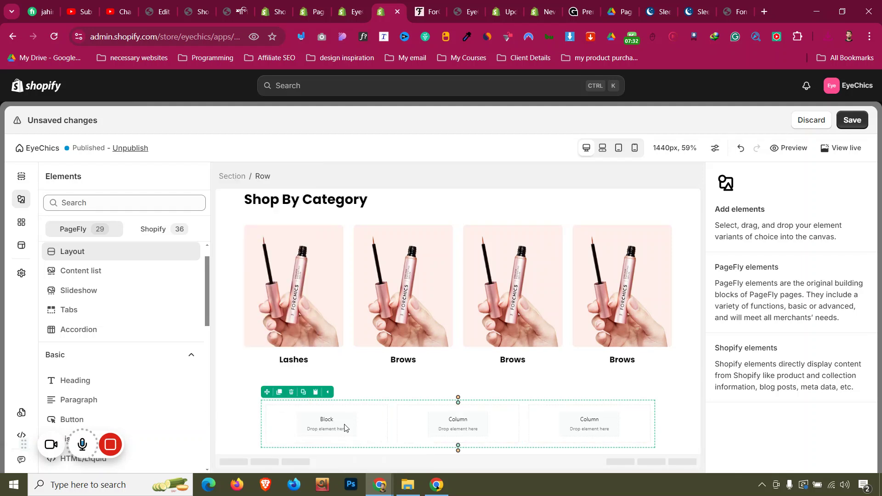
pyautogui.click(20, 200)
pyautogui.scroll(-5, 112, 338)
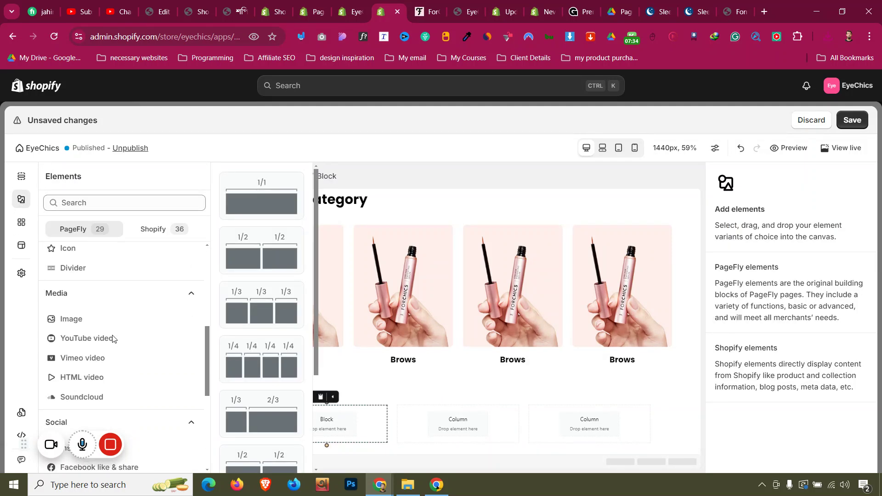
pyautogui.moveTo(120, 321)
pyautogui.moveTo(261, 196); pyautogui.dragTo(342, 426)
# Step: Duplicate the first testimonial's review paragraph and move the copy below the image in the new block
pyautogui.scroll(5, 415, 311)
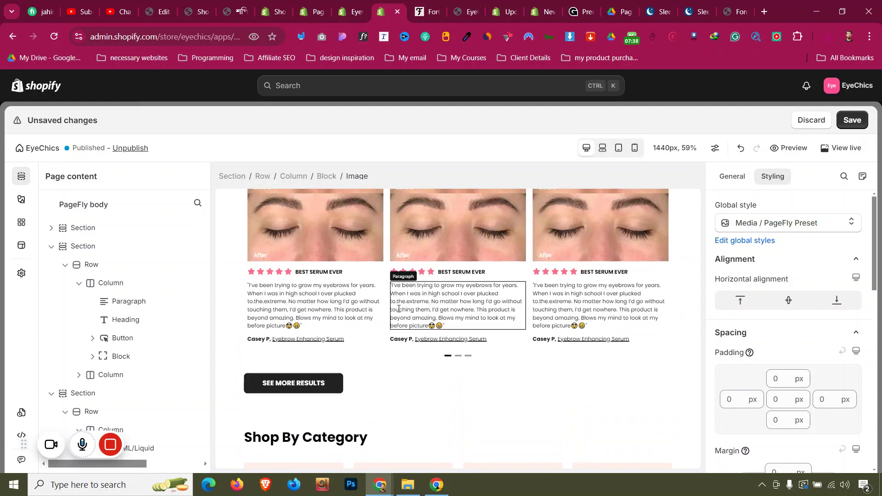
pyautogui.click(307, 309)
pyautogui.scroll(-5, 800, 204)
pyautogui.scroll(-5, 800, 204)
pyautogui.scroll(6, 799, 276)
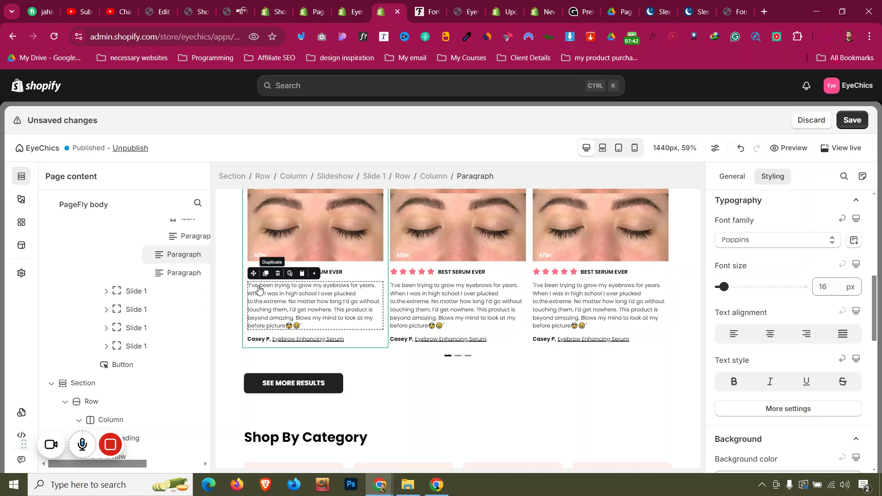
pyautogui.moveTo(258, 289); pyautogui.dragTo(343, 423)
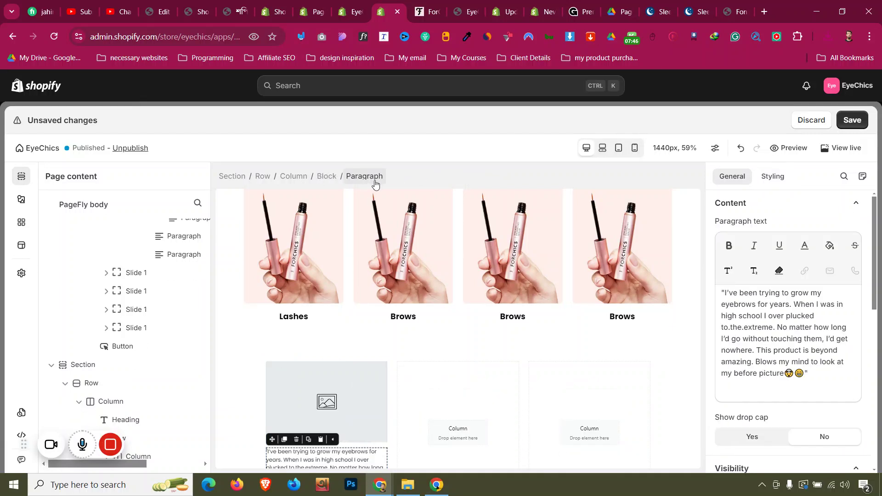
# Step: Upload Icon.svg, Icon_1.svg and Icon_2.svg from Downloads and use Icon as the image in the first column's block
pyautogui.click(327, 176)
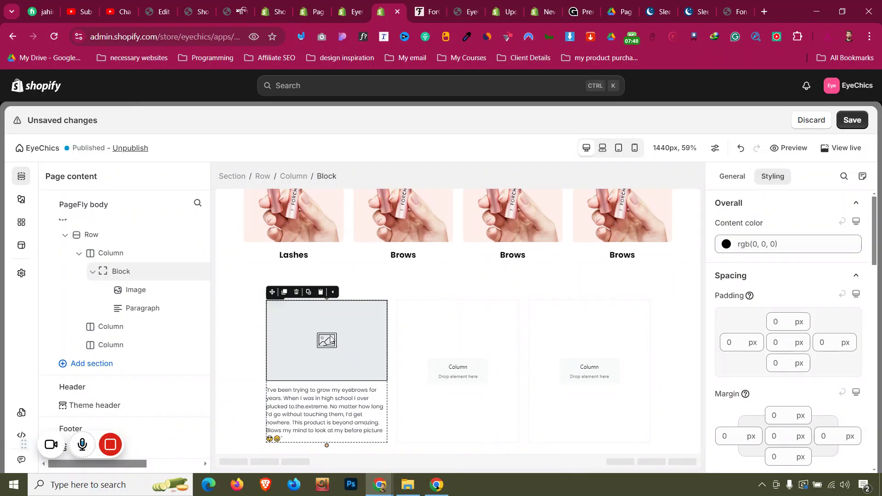
pyautogui.click(362, 339)
pyautogui.click(727, 183)
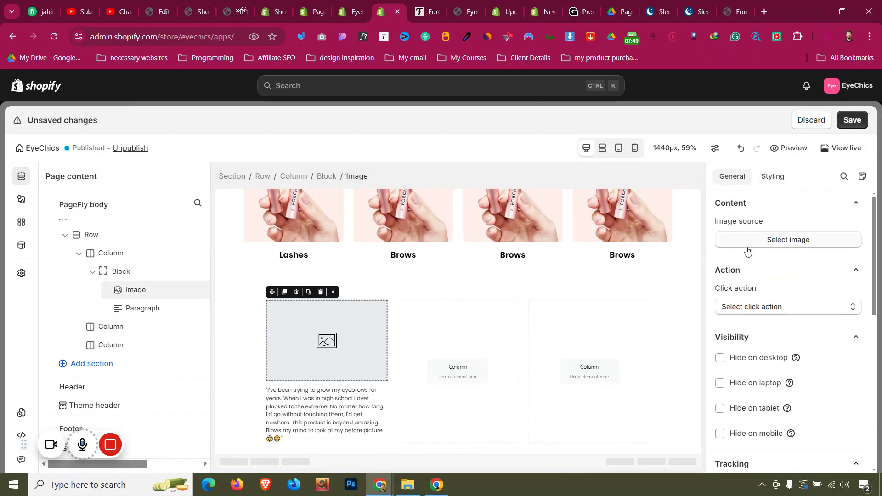
pyautogui.click(787, 239)
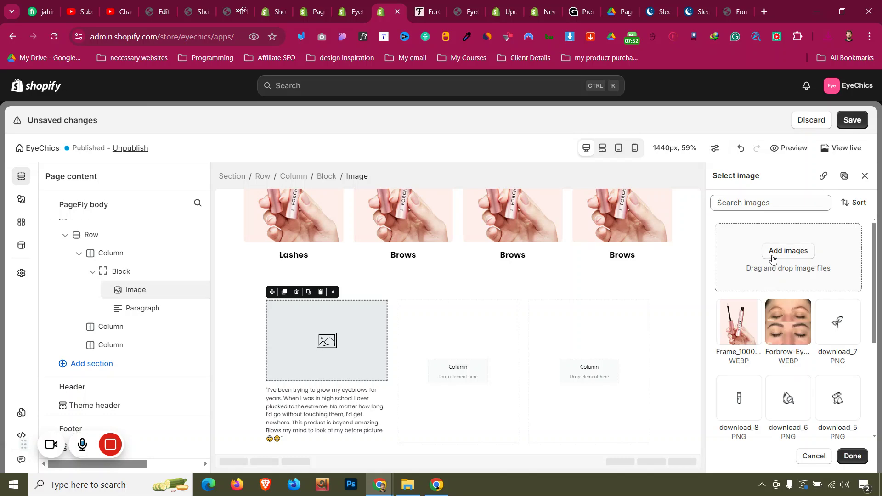
pyautogui.click(772, 256)
pyautogui.click(263, 106)
pyautogui.keyDown('ctrl'); pyautogui.click(199, 106); pyautogui.keyUp('ctrl')
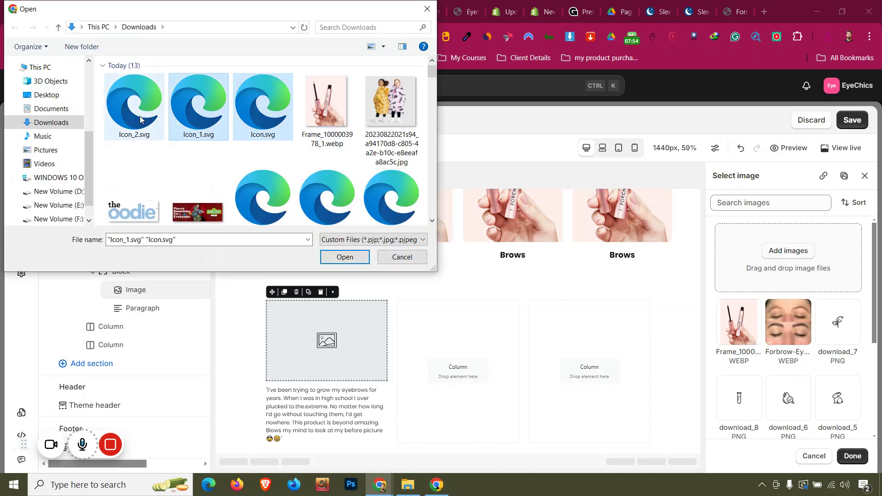
pyautogui.keyDown('ctrl'); pyautogui.click(140, 119); pyautogui.keyUp('ctrl')
pyautogui.click(325, 256)
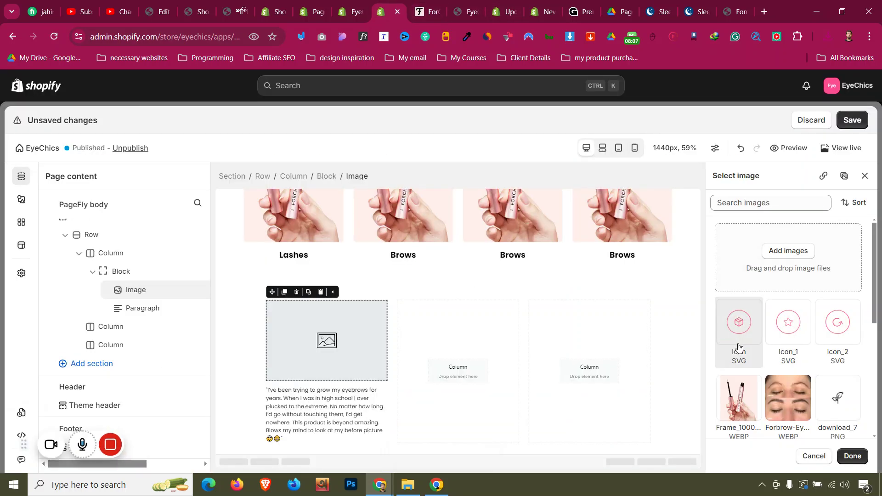
pyautogui.click(738, 348)
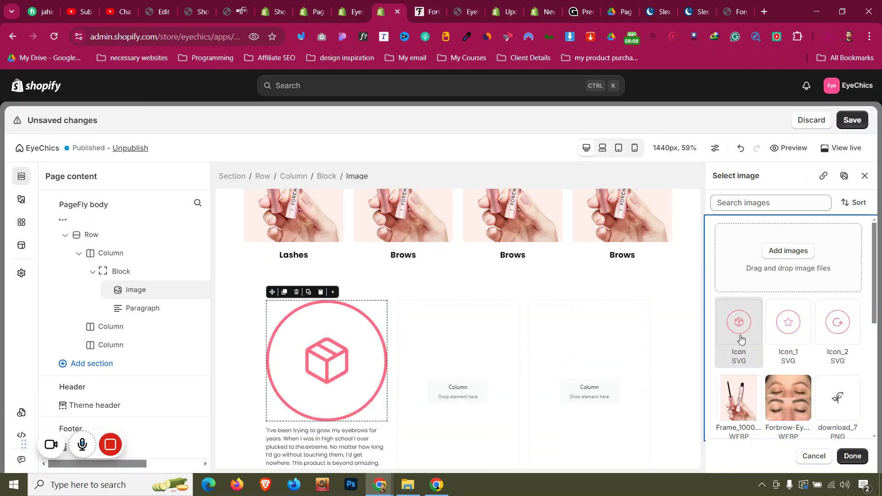
pyautogui.click(852, 456)
# Step: Disable full width for the shipping icon and set its image width to 70 px
pyautogui.scroll(-4, 832, 340)
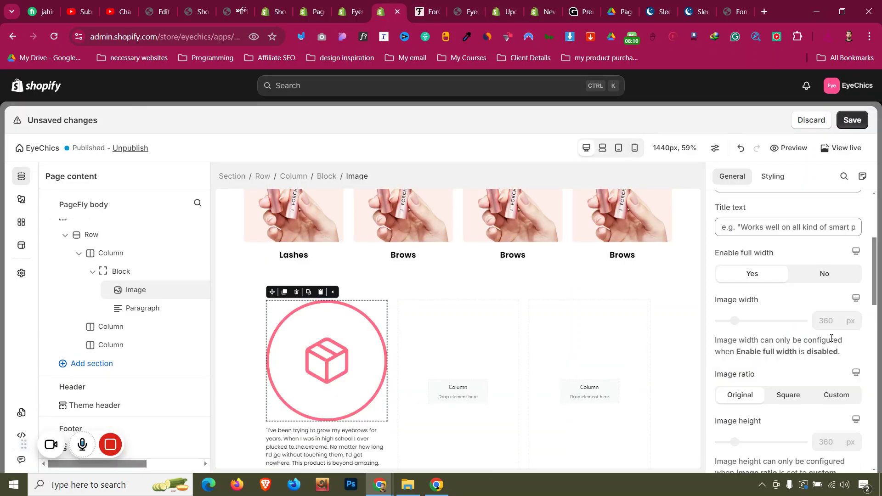
pyautogui.click(826, 274)
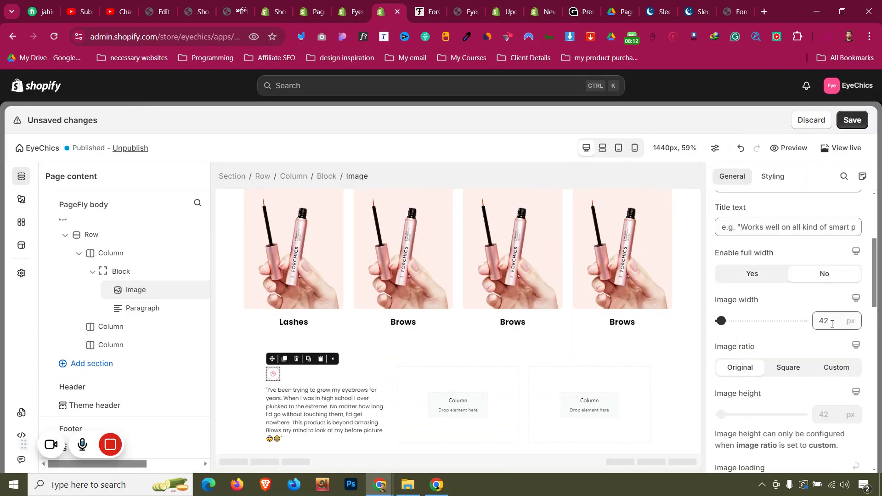
pyautogui.press('BackSpace')
pyautogui.press('BackSpace')
pyautogui.write('67')
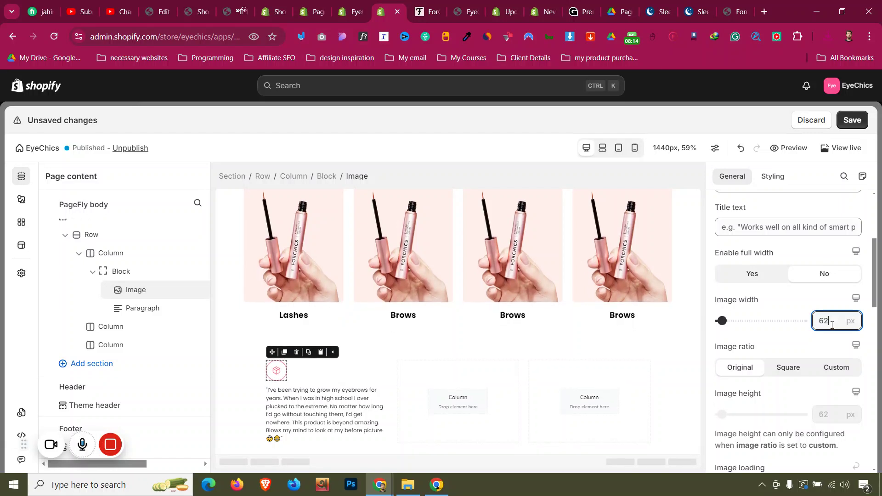
pyautogui.press('BackSpace')
pyautogui.press('BackSpace')
pyautogui.write('70')
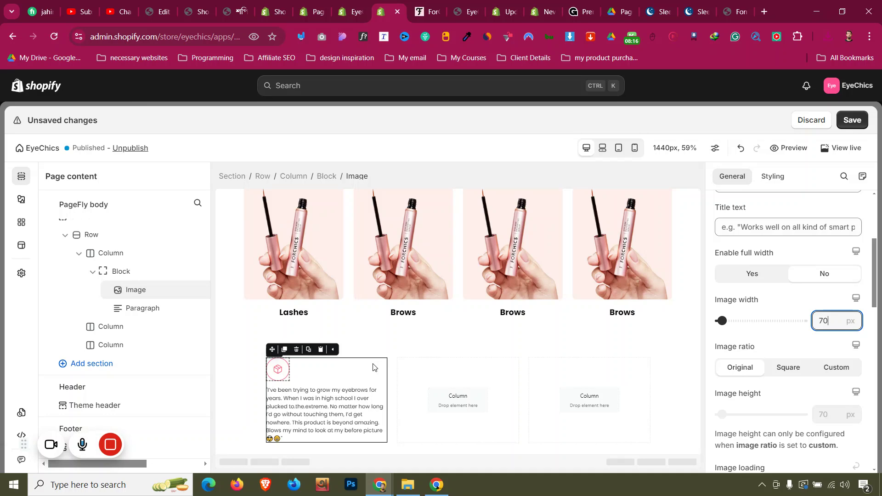
# Step: Copy "Free Shipping Today" from forchics.com and replace the review text in the paragraph below the shipping icon with it
pyautogui.hotkey('ctrl', 'Tab')
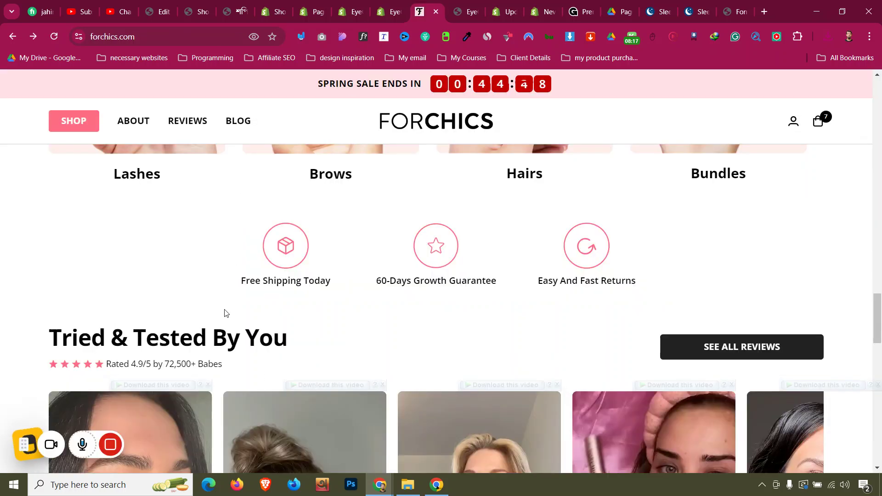
pyautogui.tripleClick(266, 282)
pyautogui.rightClick(266, 282)
pyautogui.click(333, 89)
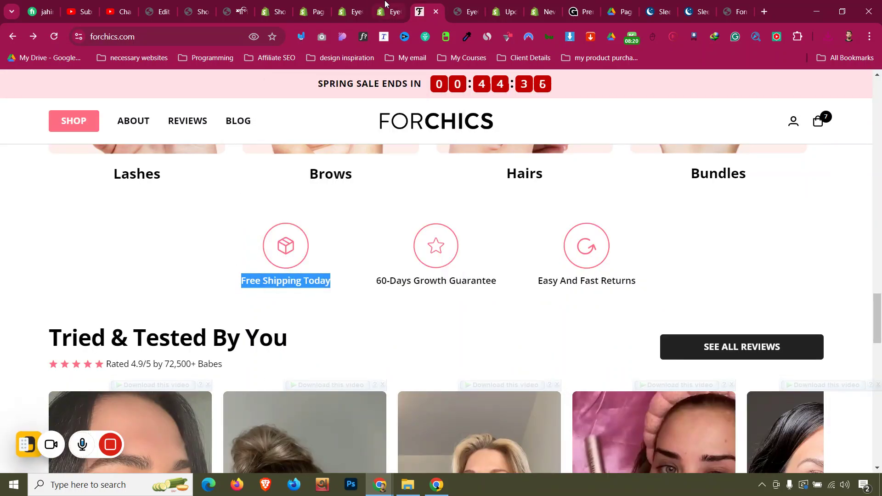
pyautogui.click(384, 3)
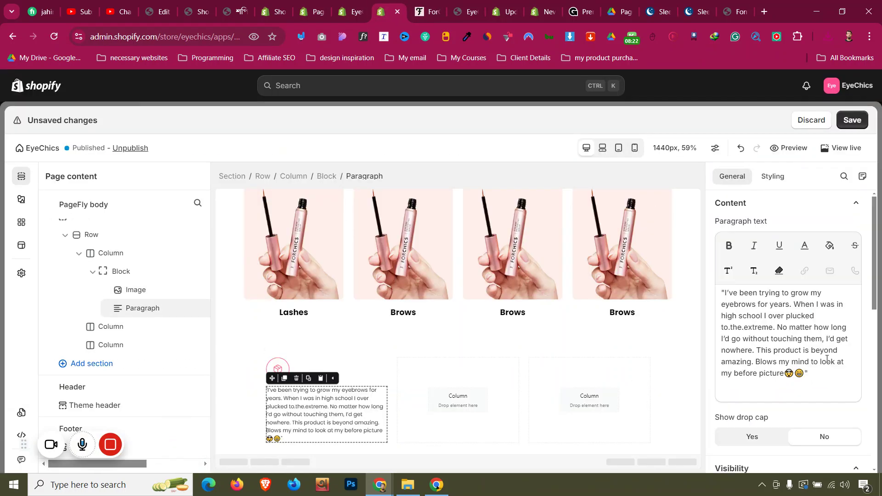
pyautogui.hotkey('ctrl', 'a')
pyautogui.hotkey('ctrl', 'v')
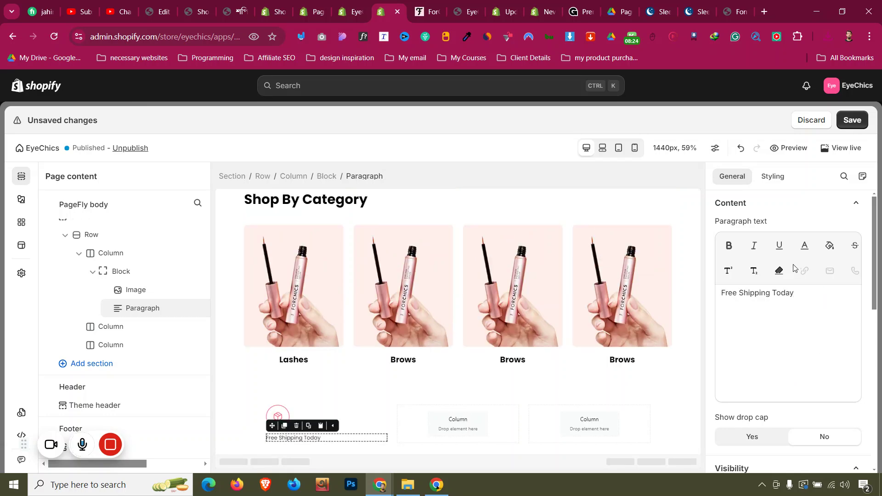
# Step: Set the font weight of the "Free Shipping Today" paragraph to Semi Bold
pyautogui.click(781, 176)
pyautogui.scroll(-5, 783, 285)
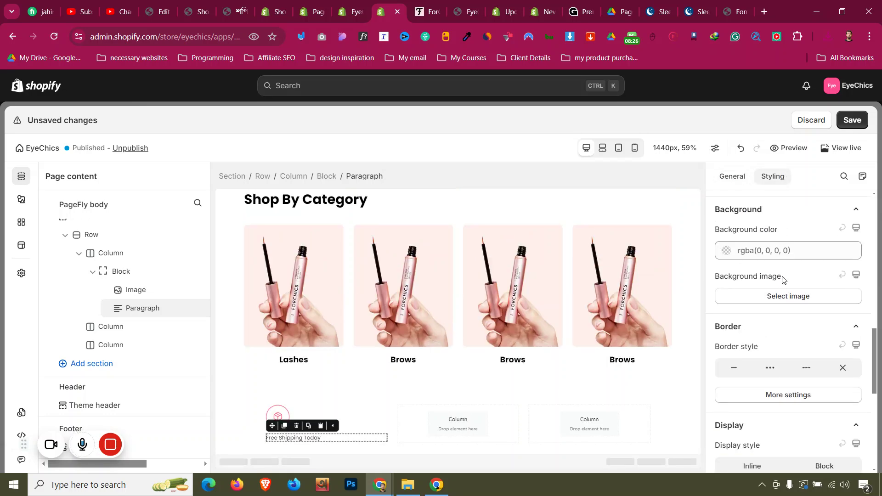
pyautogui.scroll(2, 783, 278)
pyautogui.click(787, 237)
pyautogui.click(757, 287)
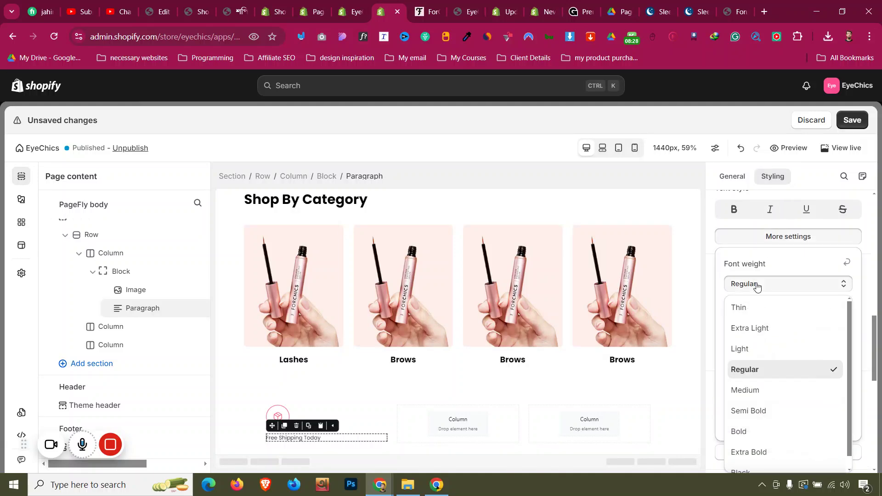
pyautogui.click(756, 412)
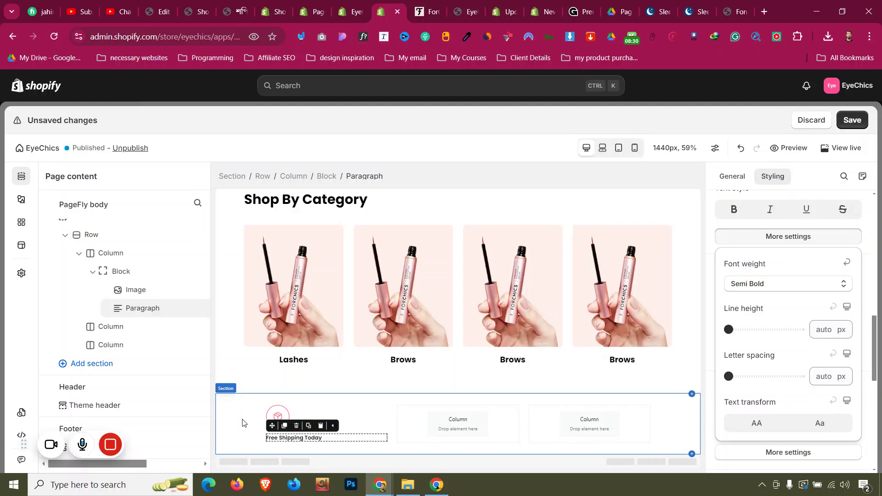
# Step: Center the content of the block holding the shipping icon and its label through the block's text alignment
pyautogui.click(243, 421)
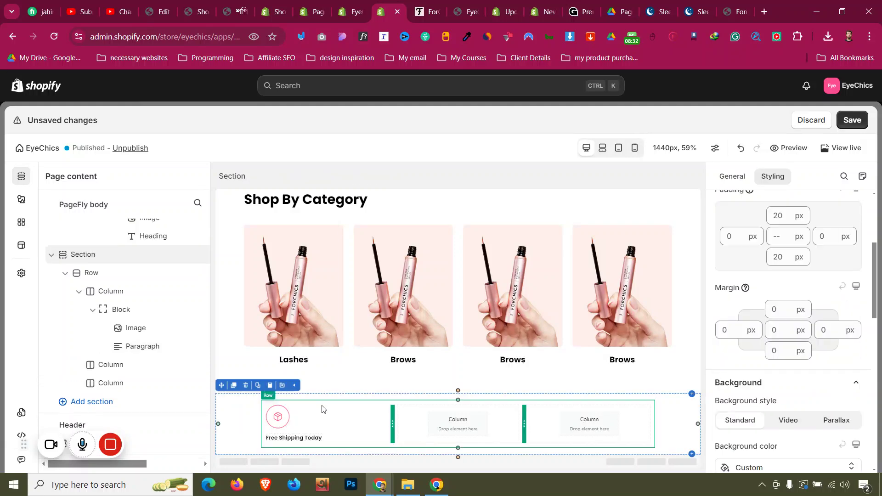
pyautogui.click(323, 408)
pyautogui.scroll(-1, 794, 293)
pyautogui.scroll(-5, 792, 291)
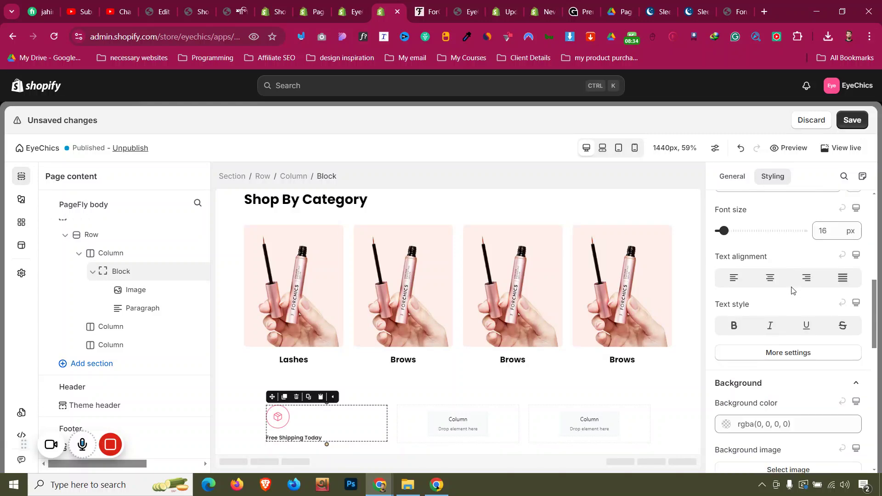
pyautogui.click(770, 278)
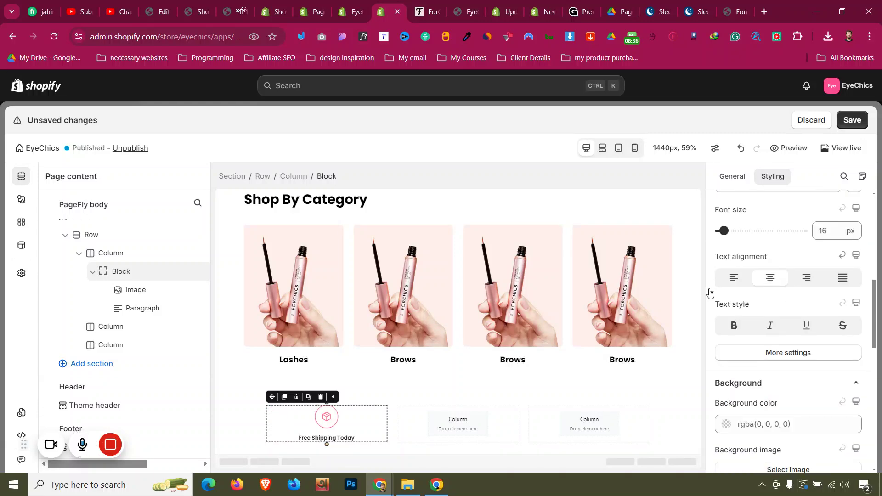
# Step: Center-align the "Free Shipping Today" paragraph in the mobile view and return to the desktop view
pyautogui.click(239, 402)
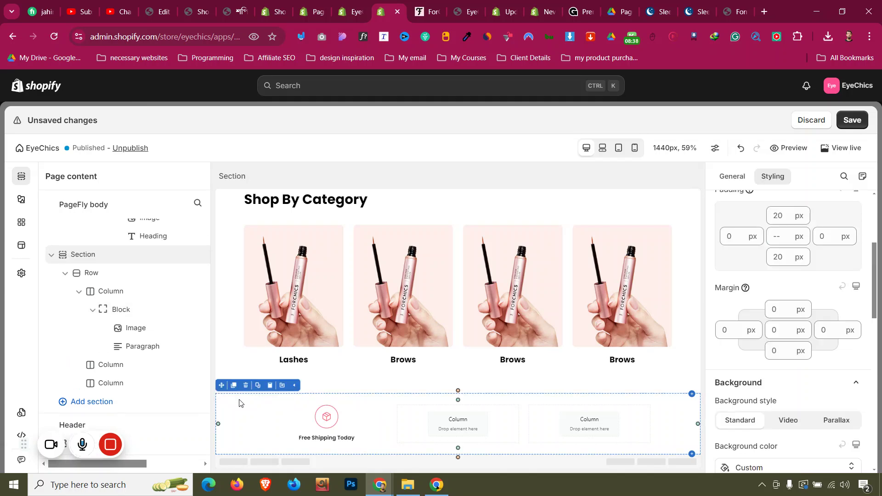
pyautogui.click(634, 147)
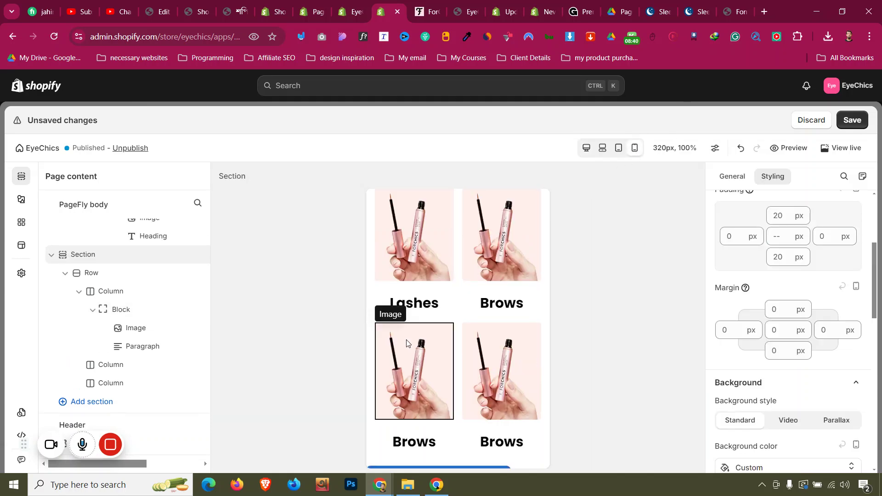
pyautogui.scroll(-5, 426, 328)
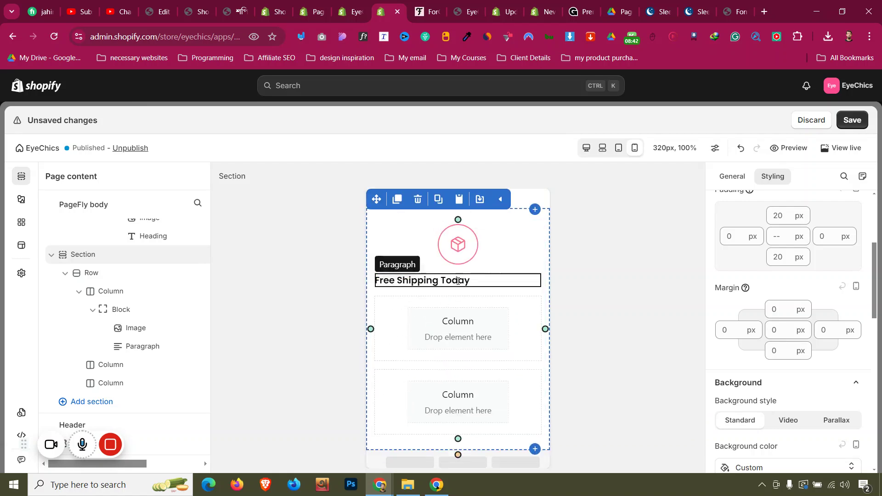
pyautogui.click(478, 285)
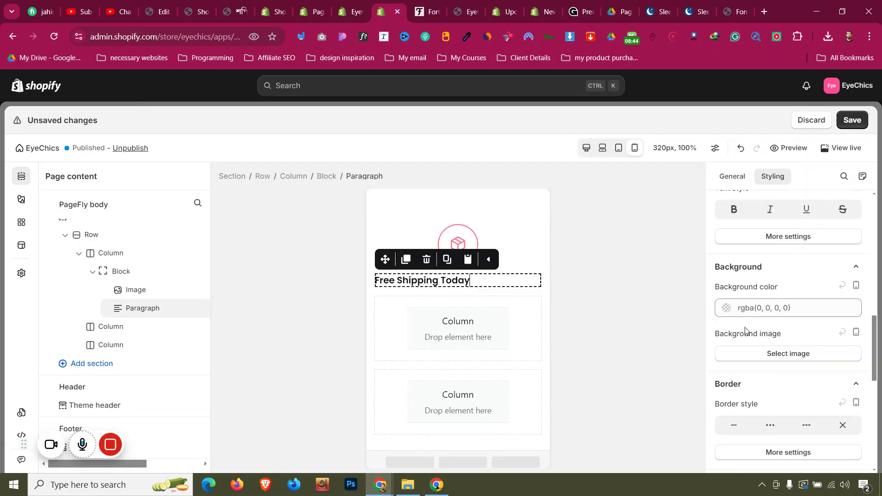
pyautogui.scroll(6, 773, 258)
pyautogui.scroll(-1, 773, 258)
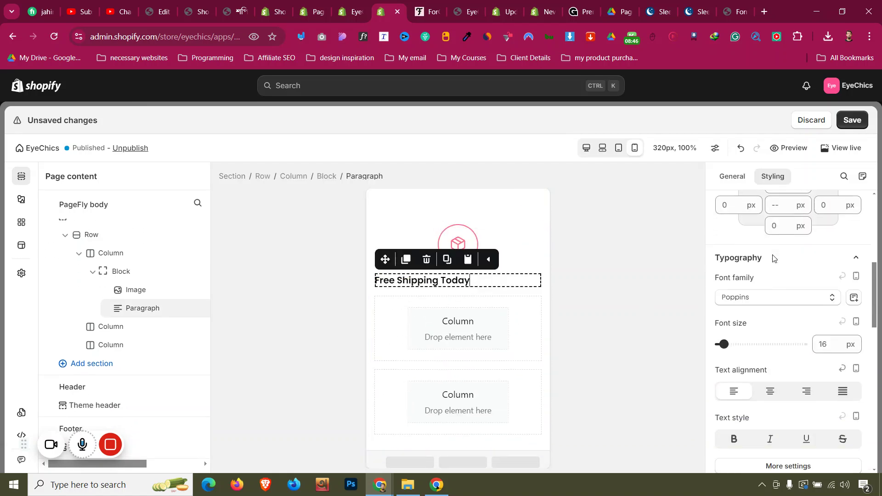
pyautogui.click(771, 390)
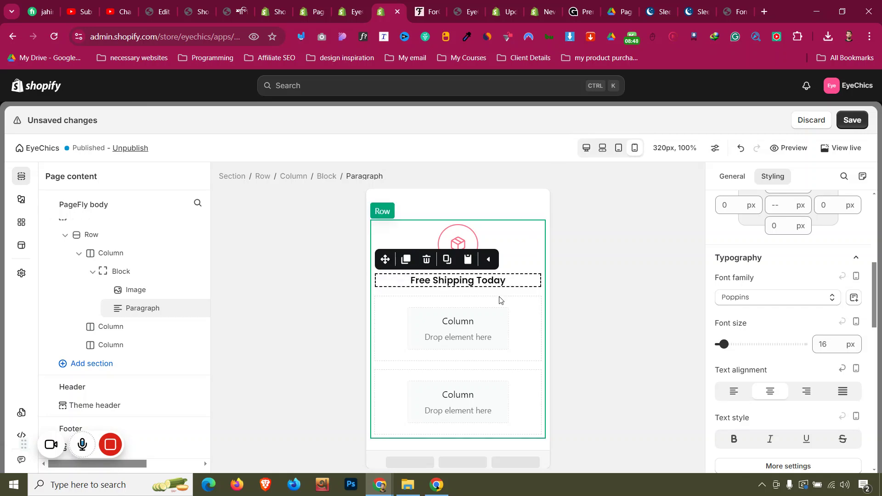
pyautogui.scroll(1, 808, 299)
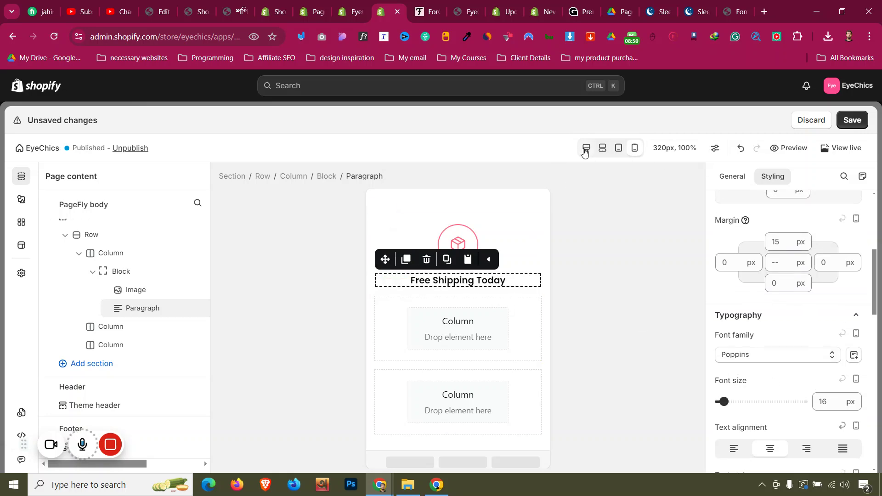
pyautogui.click(585, 149)
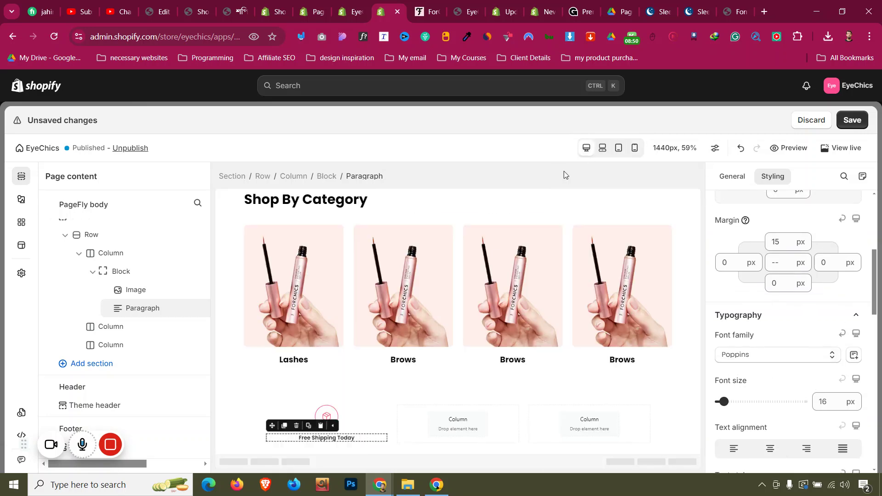
# Step: Duplicate the shipping block twice so that the row's second and third columns each hold a copy
pyautogui.click(349, 419)
pyautogui.click(285, 397)
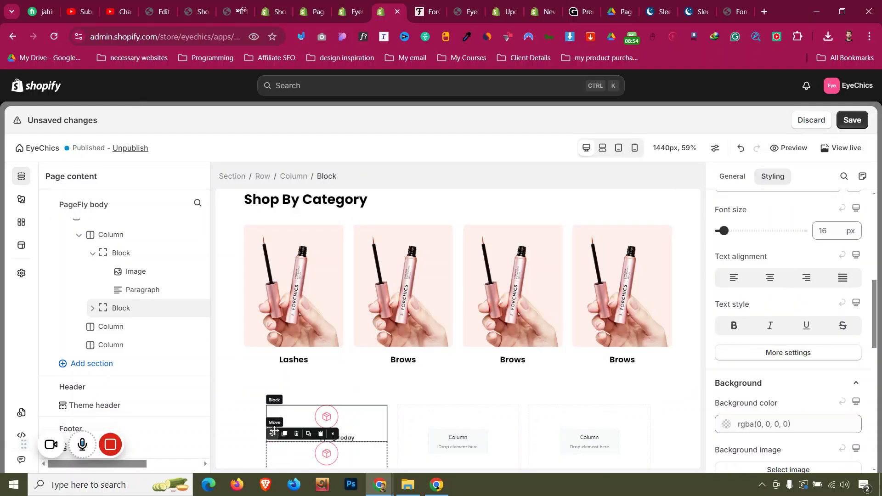
pyautogui.moveTo(272, 433); pyautogui.dragTo(590, 420)
pyautogui.click(415, 397)
# Step: Replace the second column's icon with Icon_1, and copy the "60-Days Growth Guarantee" label from forchics.com
pyautogui.click(453, 423)
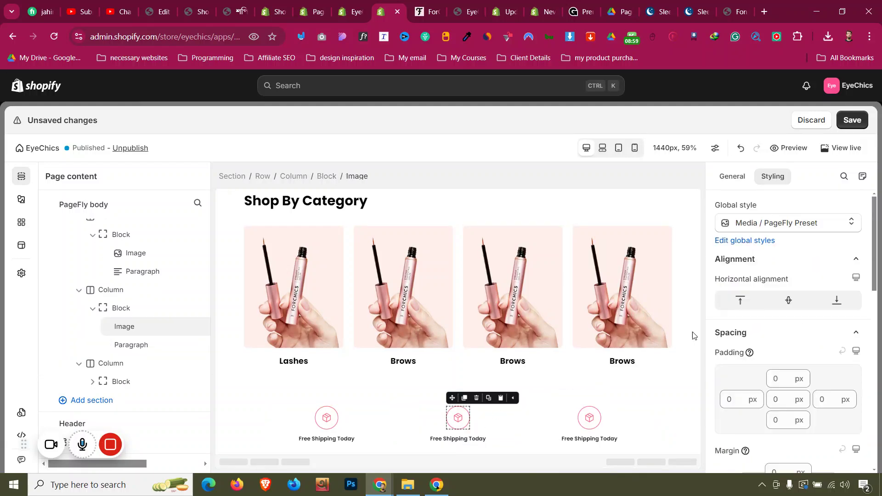
pyautogui.click(740, 178)
pyautogui.click(750, 315)
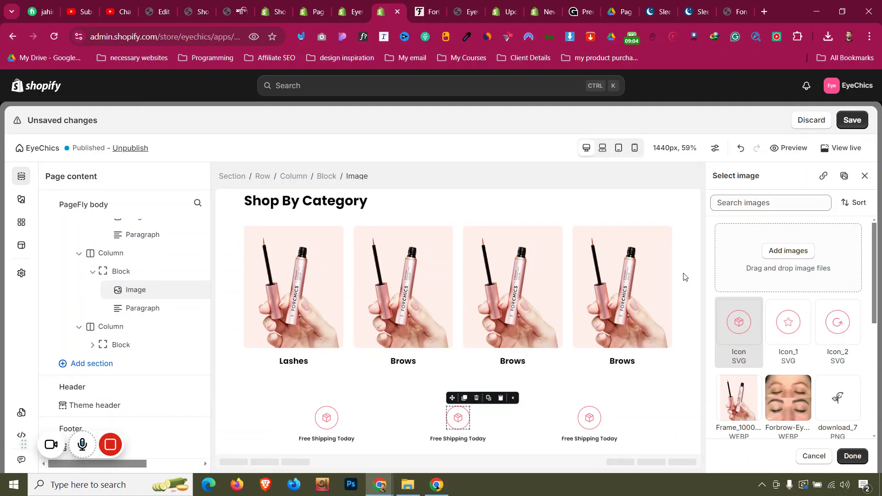
pyautogui.hotkey('ctrl', 'Tab')
pyautogui.tripleClick(459, 281)
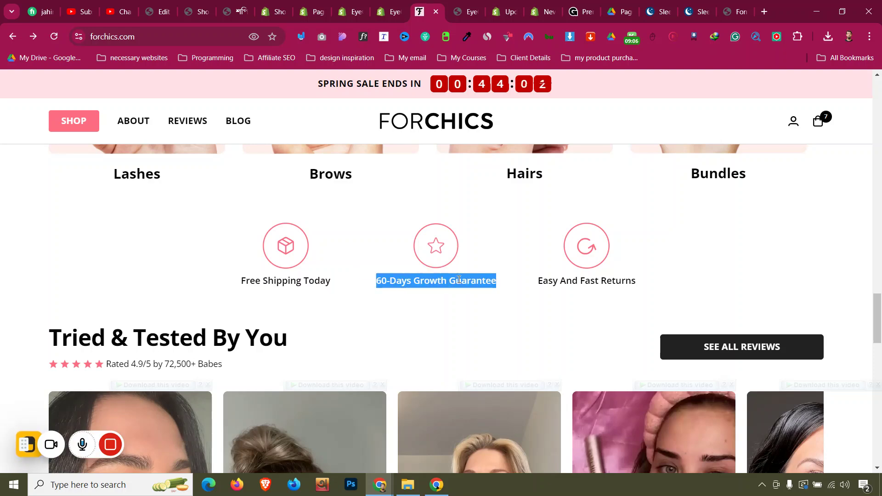
pyautogui.rightClick(460, 279)
pyautogui.click(513, 87)
pyautogui.hotkey('ctrl', 'shift', 'Tab')
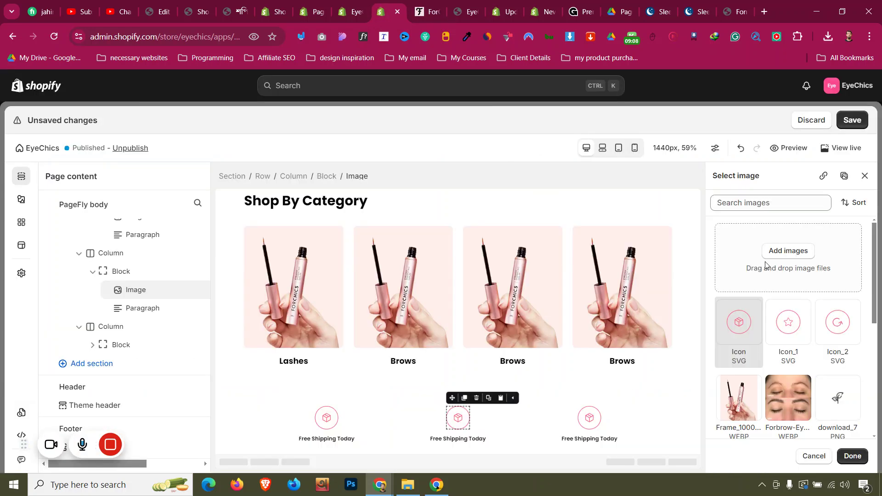
pyautogui.click(786, 329)
pyautogui.click(852, 456)
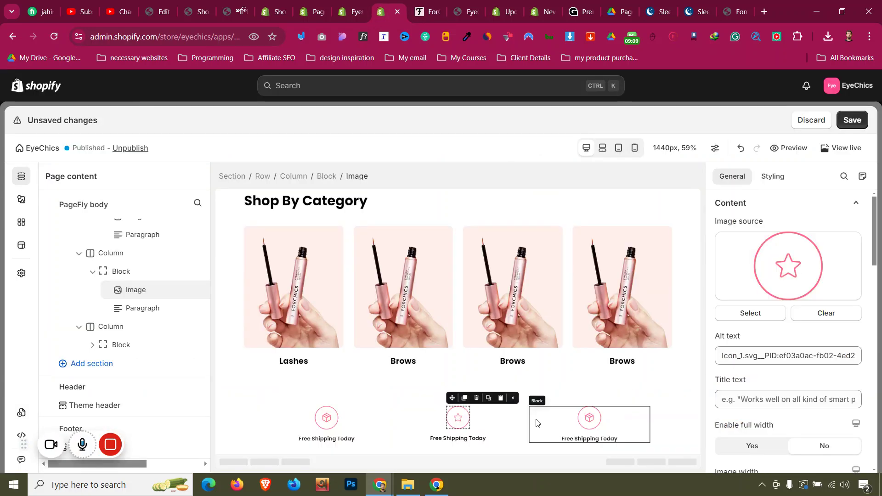
# Step: Replace the label text in the second column with "60-Days Growth Guarantee"
pyautogui.click(459, 439)
pyautogui.hotkey('ctrl', 'a')
pyautogui.hotkey('ctrl', 'v')
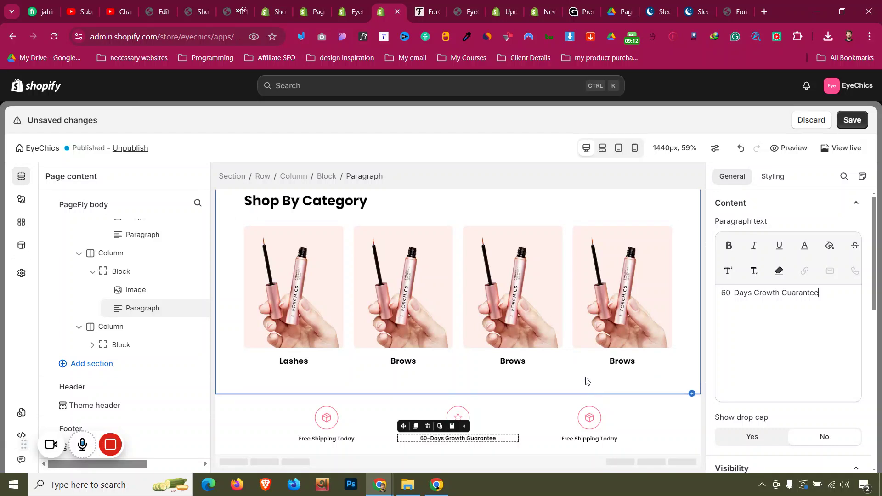
# Step: Replace the icon in the benefits row's third column with Icon_2
pyautogui.click(586, 420)
pyautogui.click(765, 317)
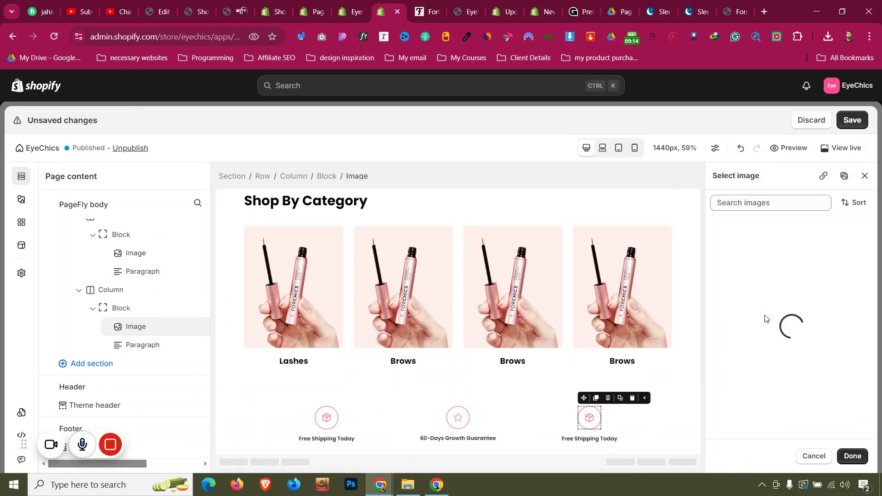
pyautogui.click(851, 340)
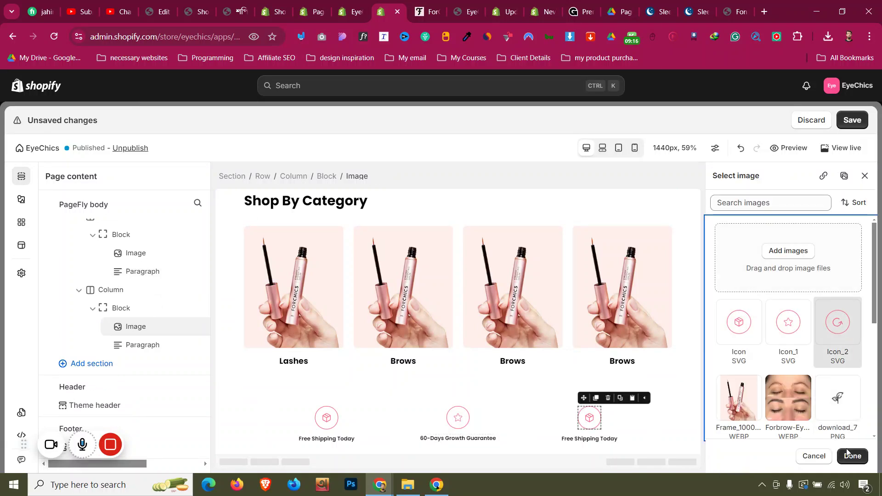
pyautogui.click(850, 456)
# Step: Copy the "Easy And Fast Returns" label from forchics.com and replace the third column's paragraph text with it
pyautogui.click(433, 4)
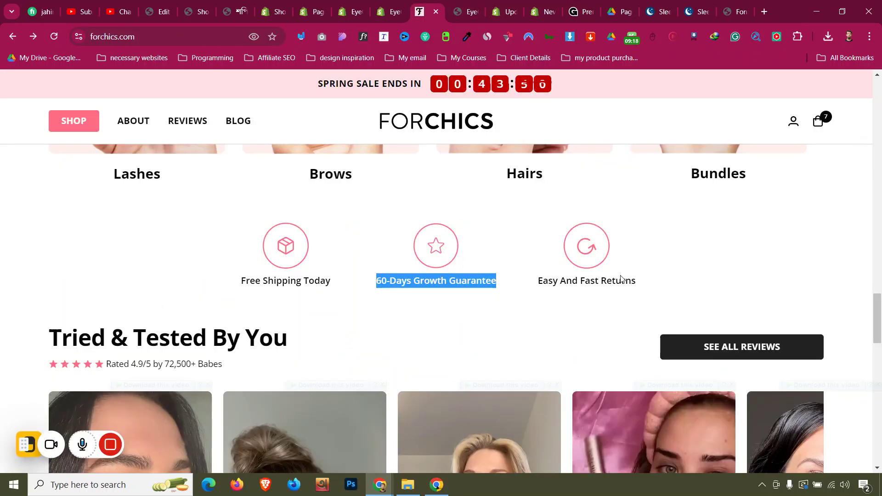
pyautogui.moveTo(637, 280); pyautogui.dragTo(538, 280)
pyautogui.click(381, 11)
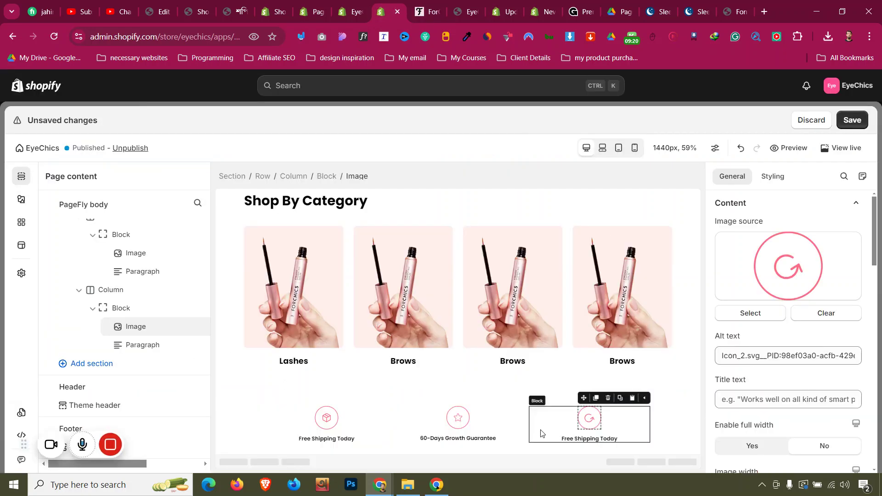
pyautogui.click(589, 439)
pyautogui.tripleClick(783, 360)
pyautogui.hotkey('ctrl', 'v')
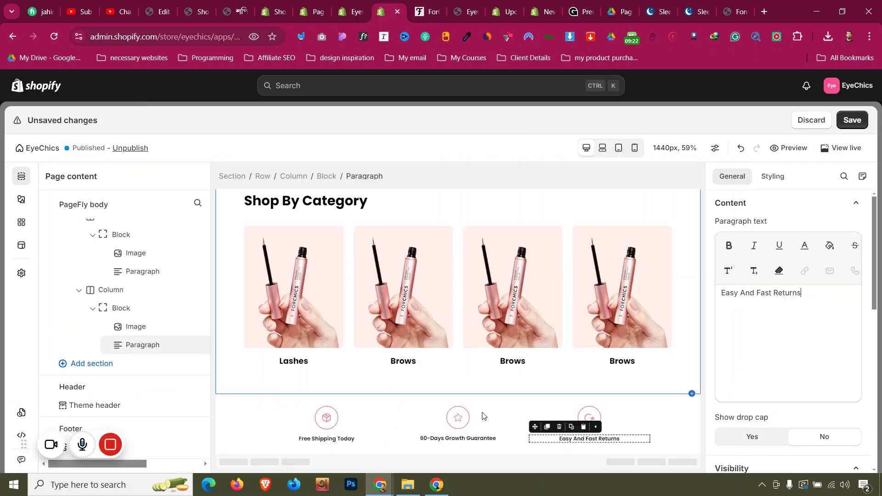
# Step: Select the benefits section, check the reference row on forchics.com, and publish the updated page
pyautogui.click(242, 417)
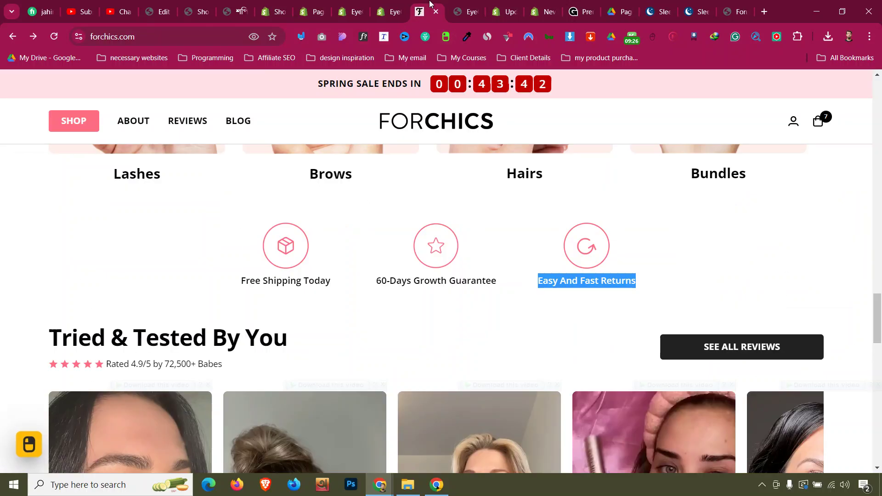
pyautogui.click(434, 11)
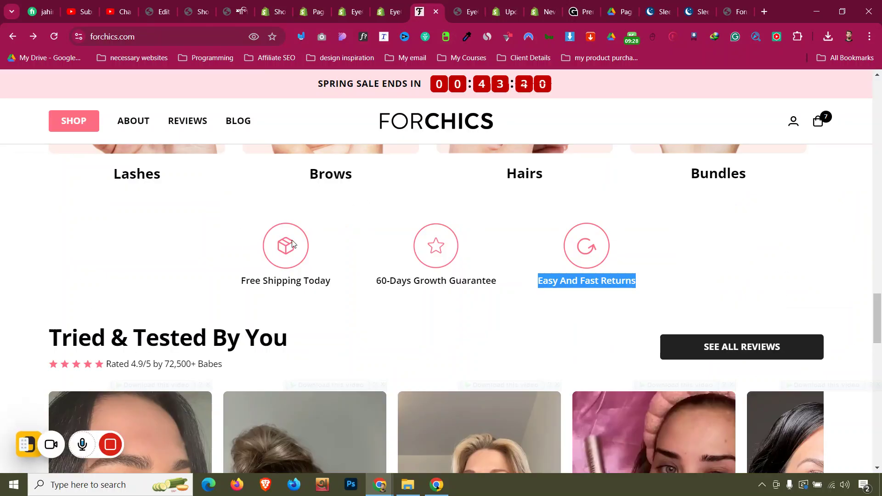
pyautogui.hotkey('ctrl', 'shift', 'Tab')
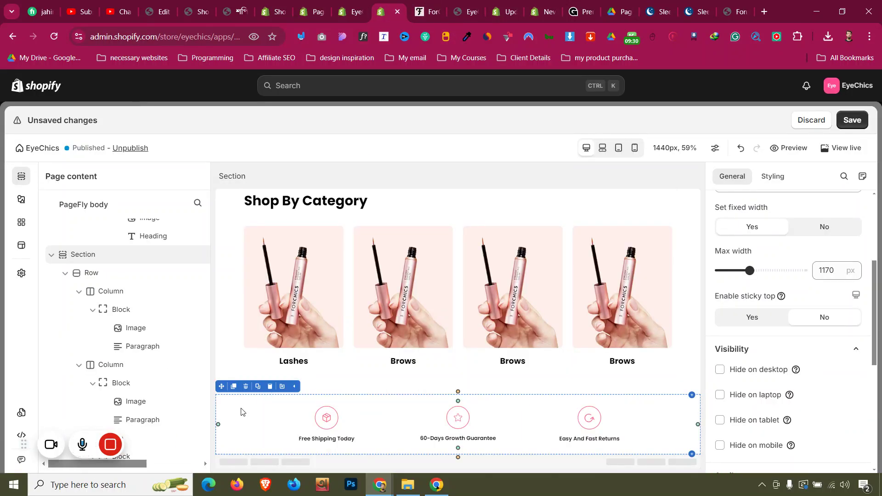
pyautogui.hotkey('ctrl', 's')
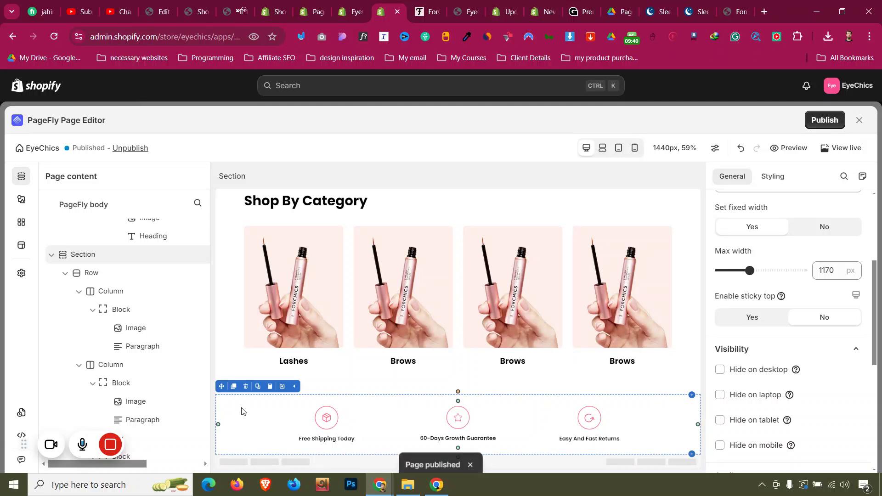
# Step: Compare the benefits row on the live EyeChics page with the one on forchics.com, and return to the editor
pyautogui.click(841, 149)
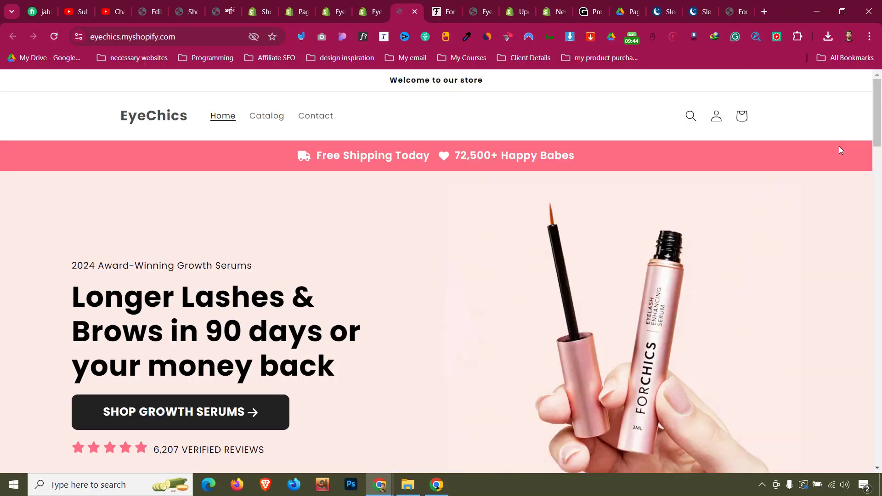
pyautogui.scroll(-20, 464, 328)
pyautogui.scroll(-10, 469, 287)
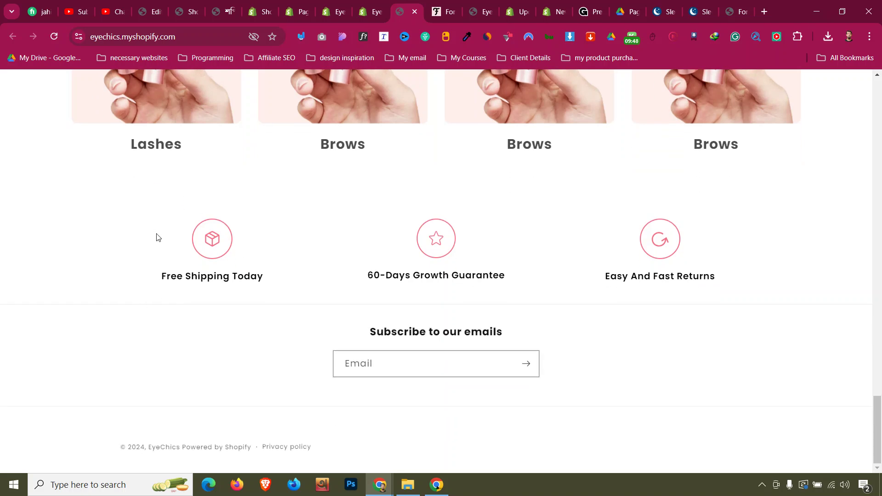
pyautogui.click(436, 7)
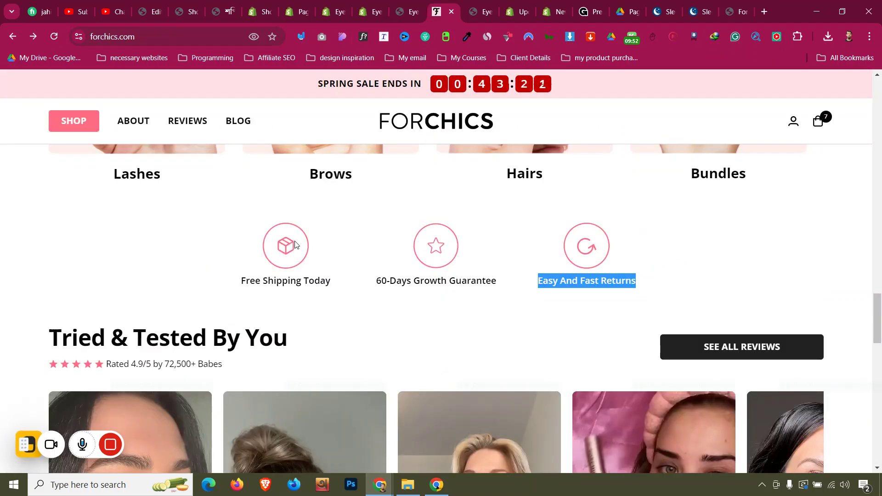
pyautogui.click(389, 3)
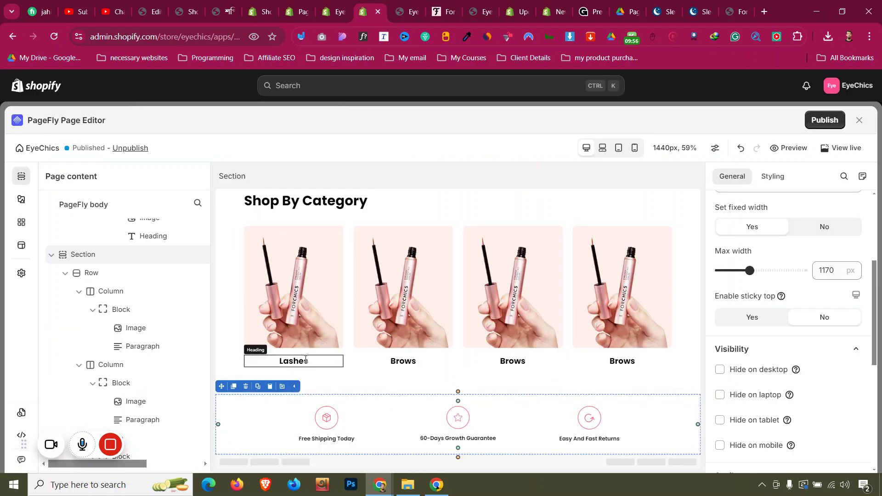
# Step: Set the content color of the "Lashes" heading to black, rgb(0, 0, 0)
pyautogui.click(305, 360)
pyautogui.click(772, 176)
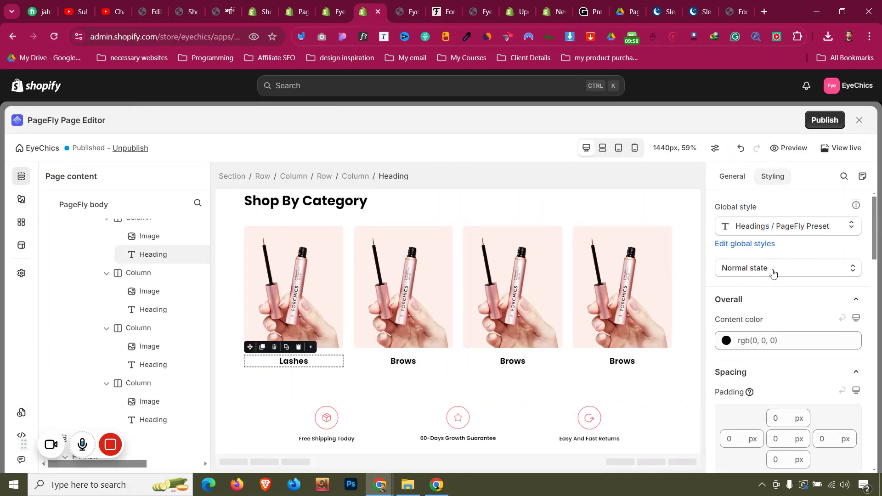
pyautogui.click(764, 340)
pyautogui.click(743, 316)
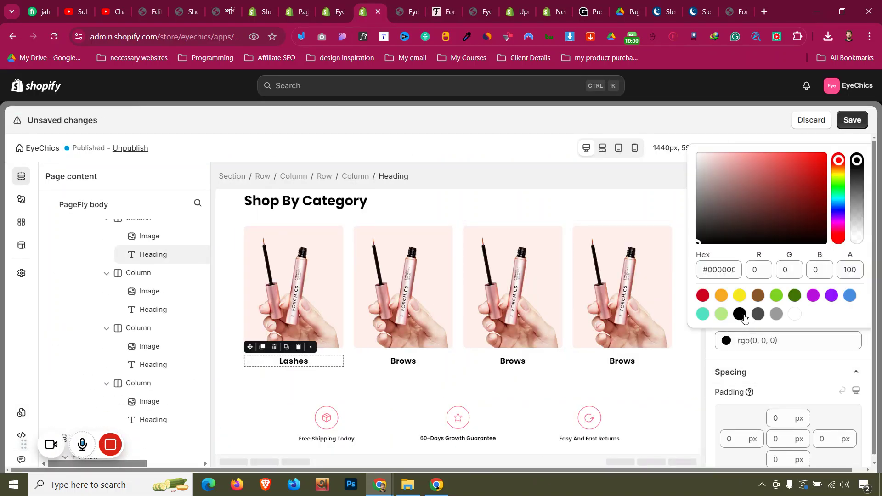
# Step: Copy the "Lashes" heading's style and paste it onto the three "Brows" headings
pyautogui.click(286, 347)
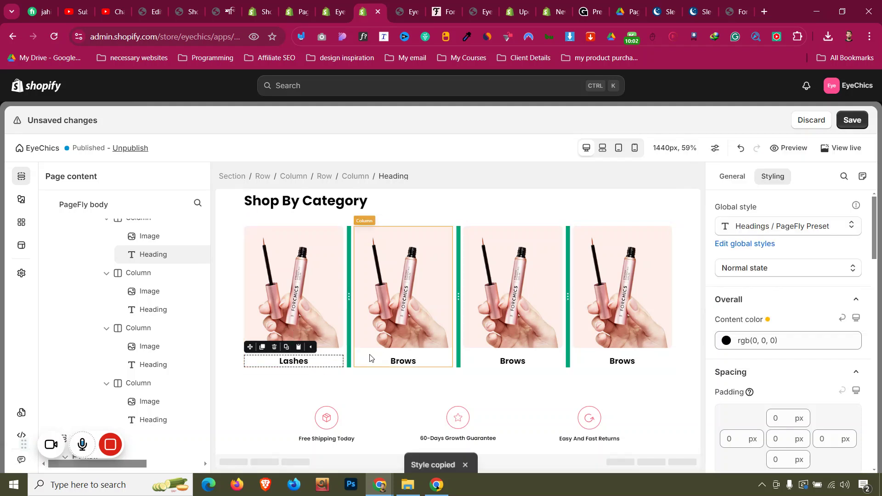
pyautogui.click(403, 361)
pyautogui.click(409, 347)
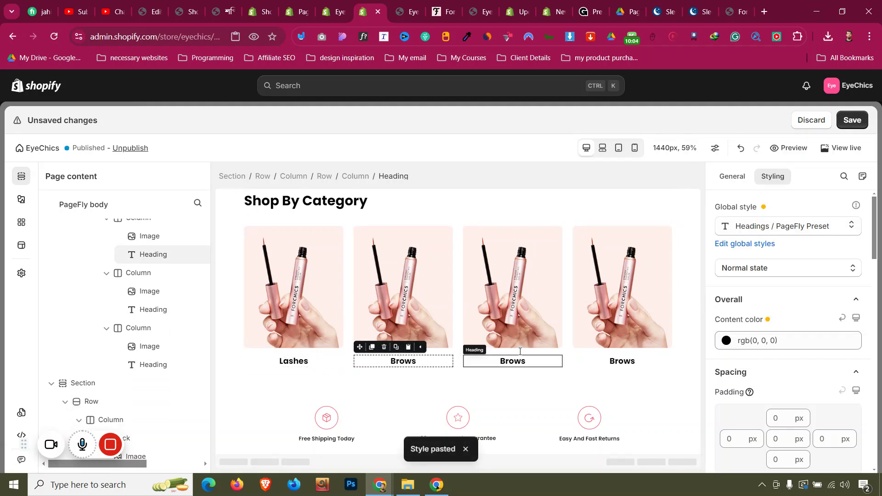
pyautogui.click(517, 358)
pyautogui.click(518, 347)
pyautogui.click(615, 357)
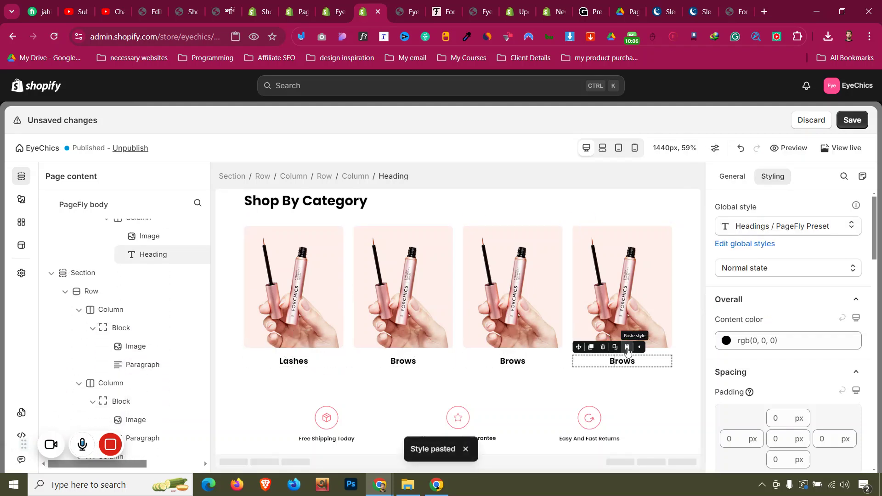
# Step: Set the benefits section's max width to 850 px and publish the page
pyautogui.click(252, 423)
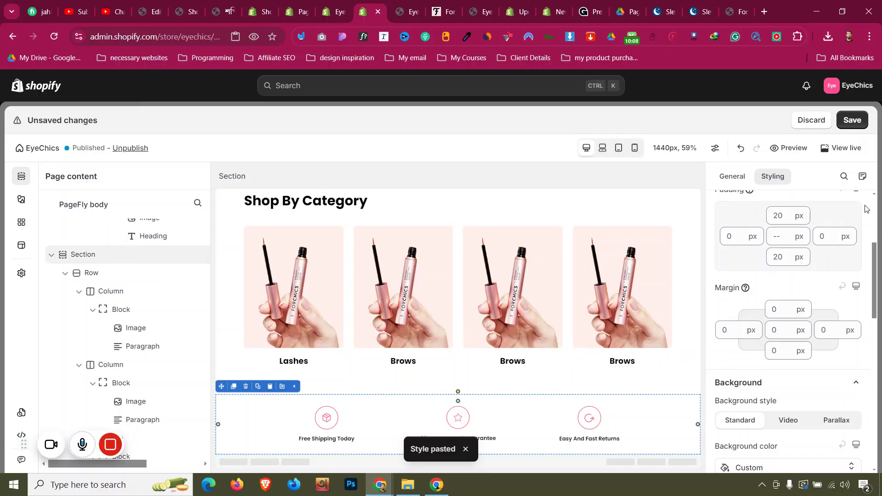
pyautogui.click(744, 179)
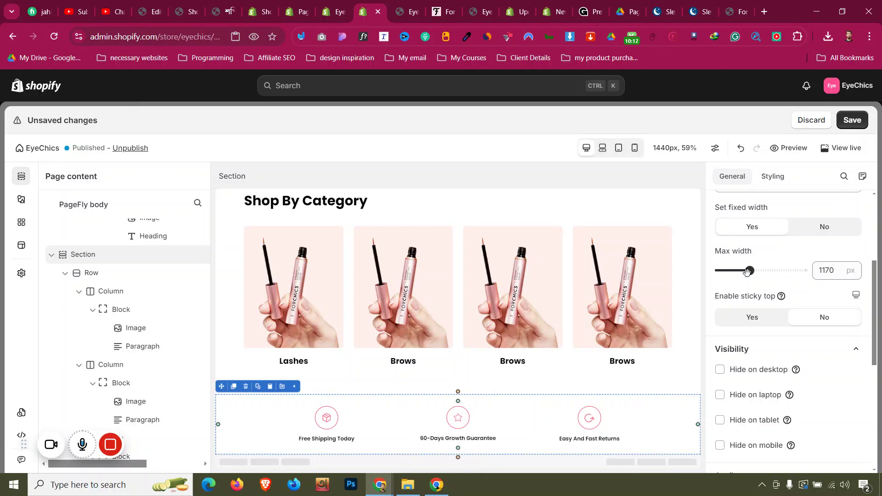
pyautogui.moveTo(747, 271); pyautogui.dragTo(729, 269)
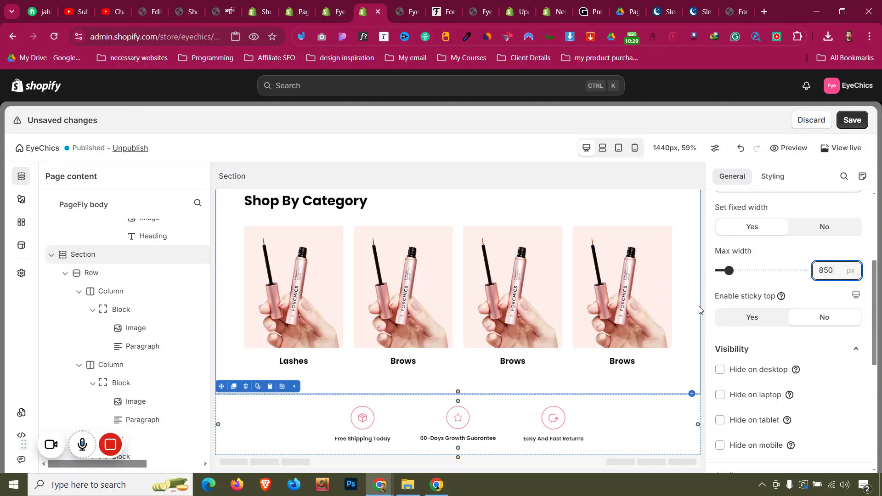
pyautogui.hotkey('ctrl', 's')
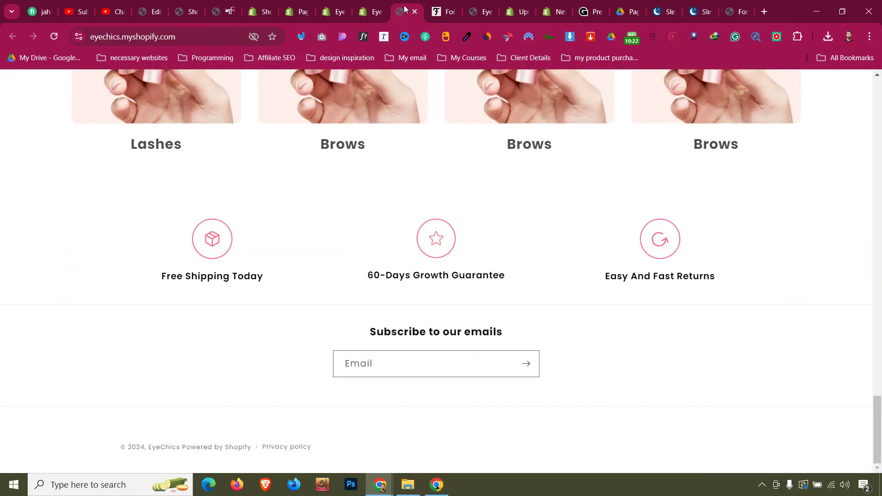
# Step: Open the updated live page, close the outdated one, and check the category headings and the benefits row
pyautogui.scroll(9, 221, 239)
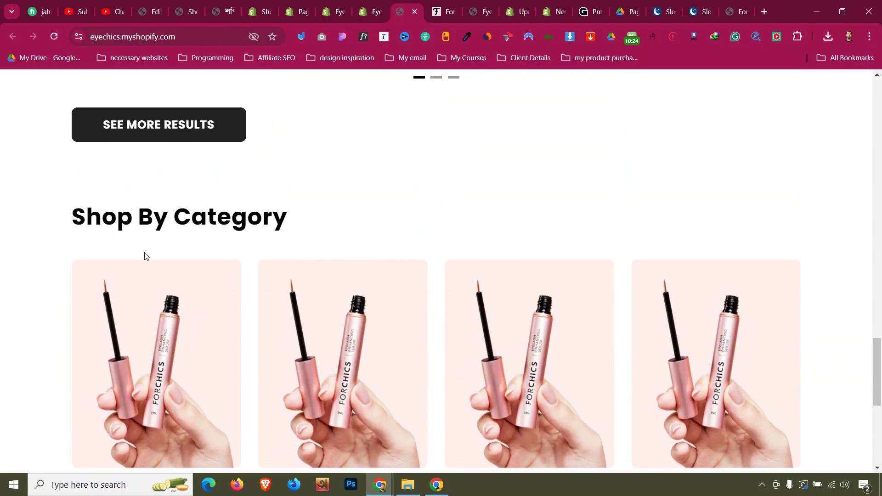
pyautogui.scroll(-3, 146, 256)
pyautogui.scroll(-2, 159, 254)
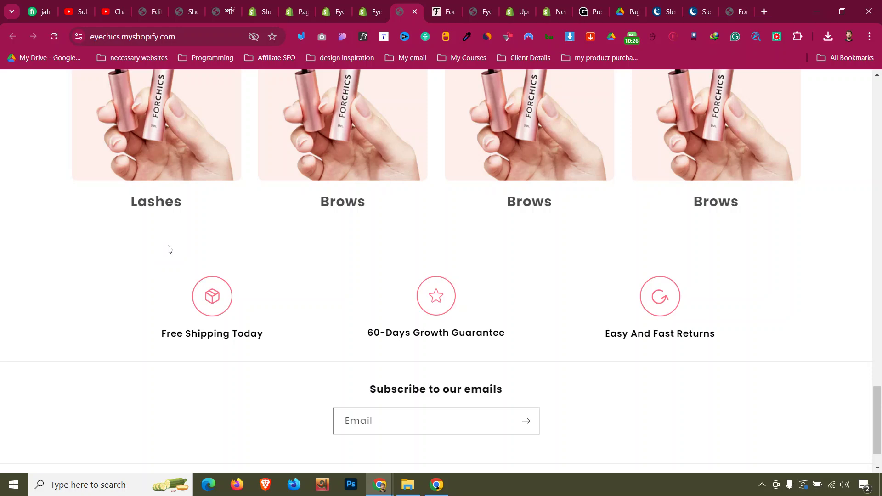
pyautogui.click(370, 7)
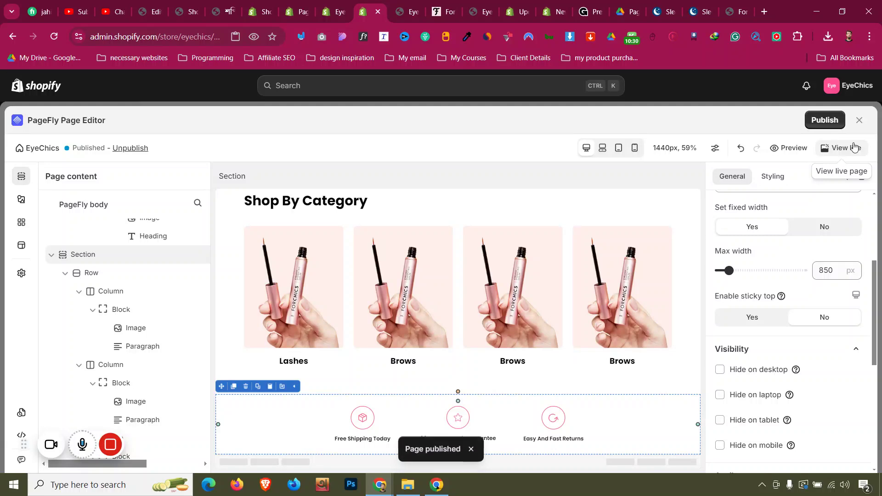
pyautogui.click(855, 147)
pyautogui.hotkey('ctrl', 'Tab')
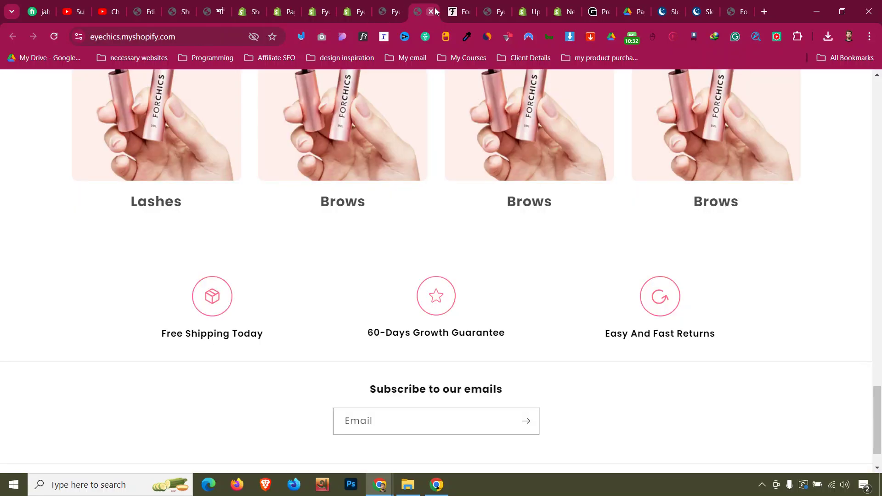
pyautogui.hotkey('ctrl', 'w')
pyautogui.hotkey('ctrl', 'shift', 'Tab')
pyautogui.scroll(-20, 359, 268)
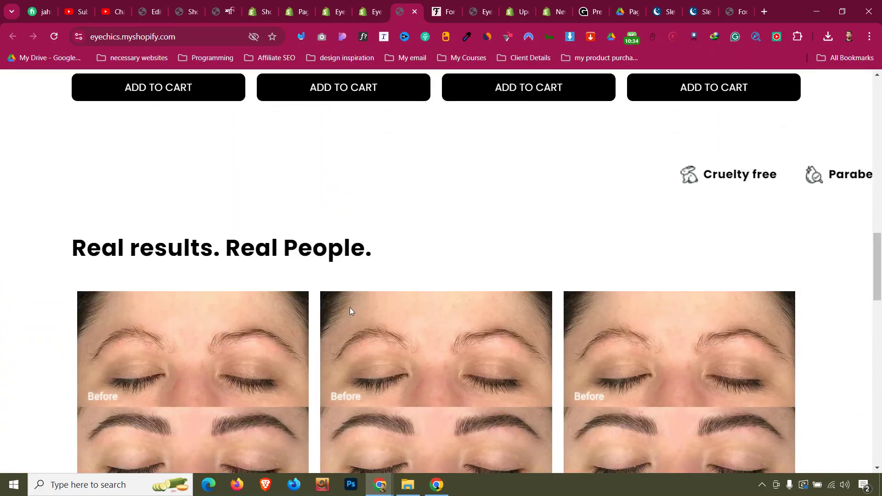
pyautogui.scroll(-10, 359, 307)
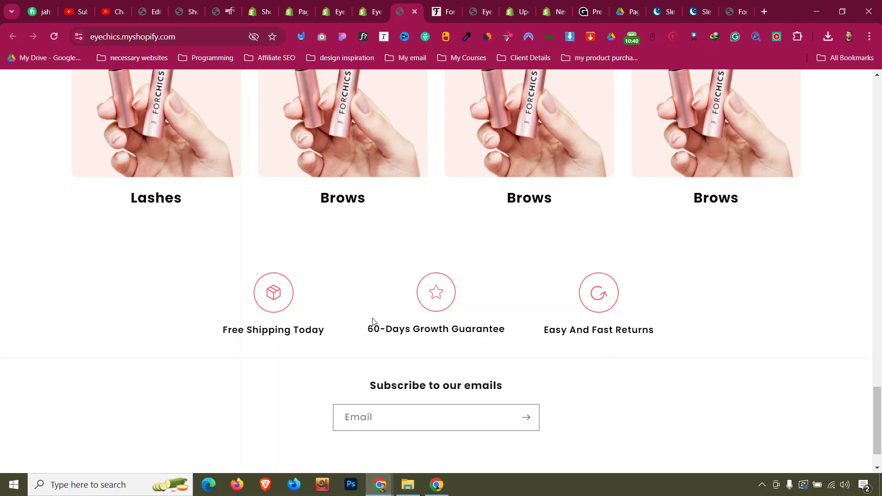
# Step: Examine the "Tried & Tested By You" section below the benefits row on forchics.com
pyautogui.hotkey('ctrl', 'Tab')
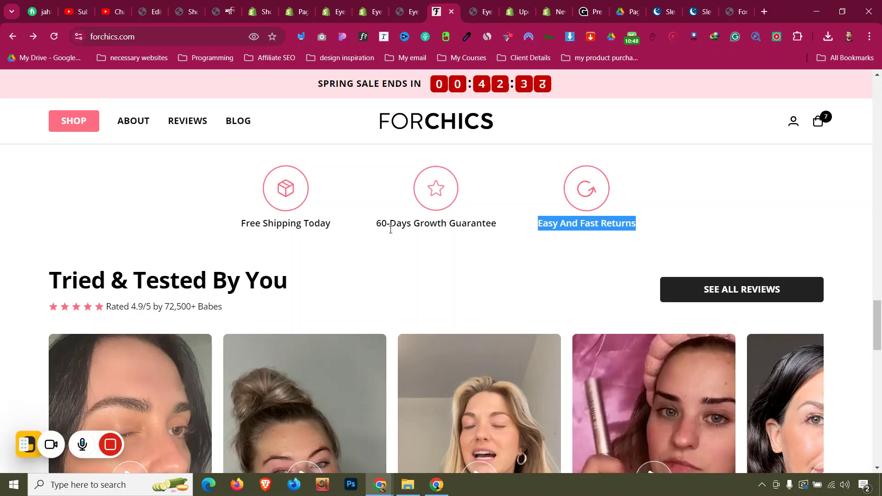
pyautogui.scroll(-10, 388, 227)
pyautogui.scroll(10, 385, 225)
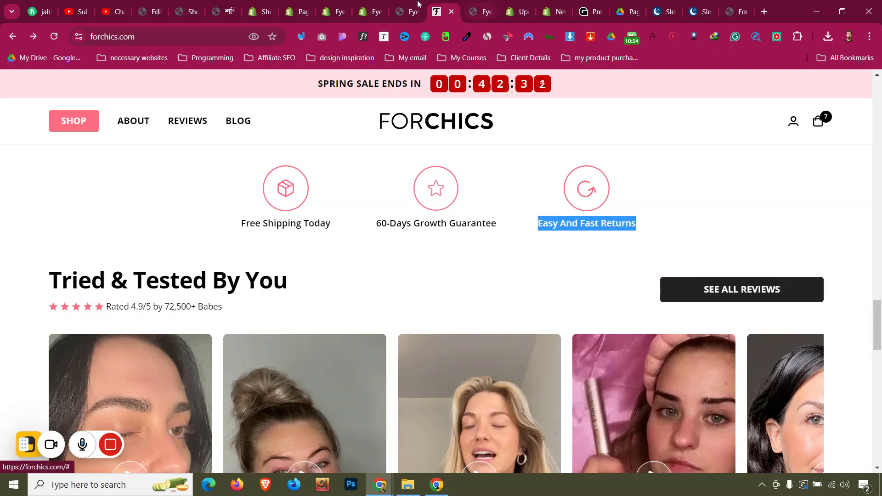
# Step: Return to the PageFly editor and duplicate the Bestsellers section
pyautogui.click(376, 12)
pyautogui.scroll(5, 385, 272)
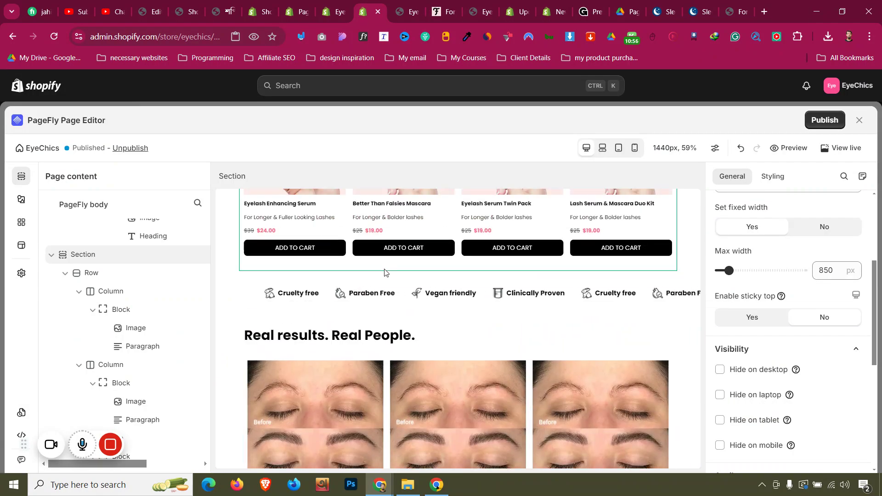
pyautogui.scroll(5, 377, 269)
pyautogui.click(219, 320)
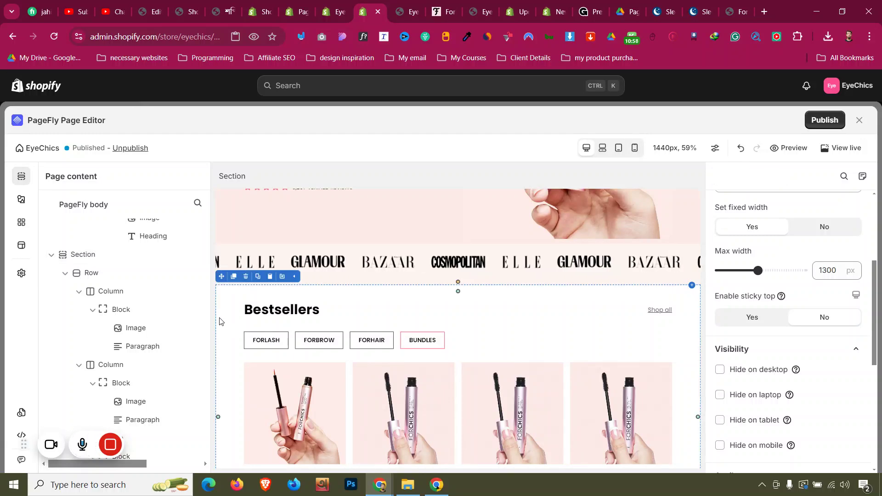
pyautogui.scroll(-3, 220, 320)
pyautogui.scroll(-3, 220, 319)
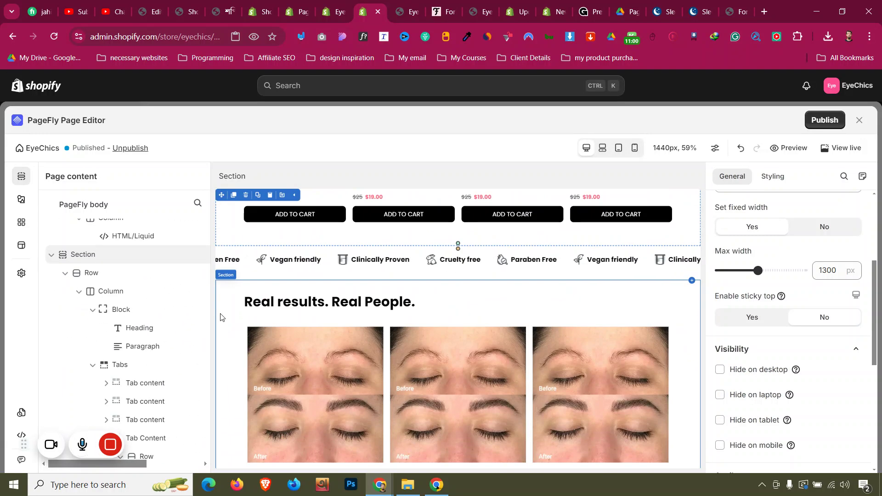
pyautogui.scroll(6, 223, 315)
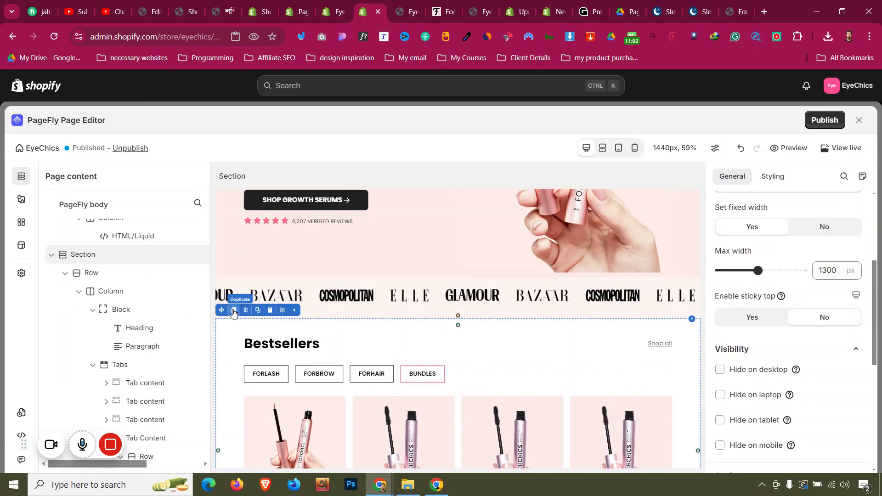
pyautogui.moveTo(223, 312); pyautogui.dragTo(233, 312)
pyautogui.scroll(-2, 232, 313)
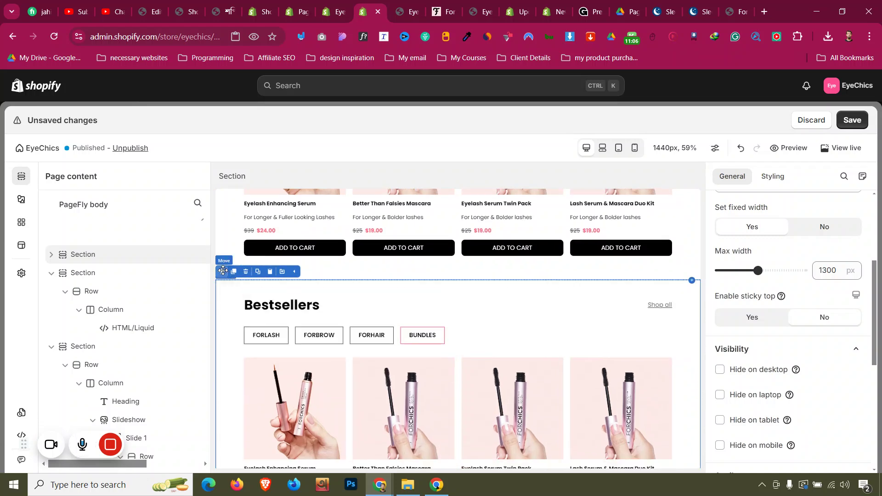
# Step: Collapse the expanded sections below the duplicated Bestsellers section in the page outline
pyautogui.click(51, 346)
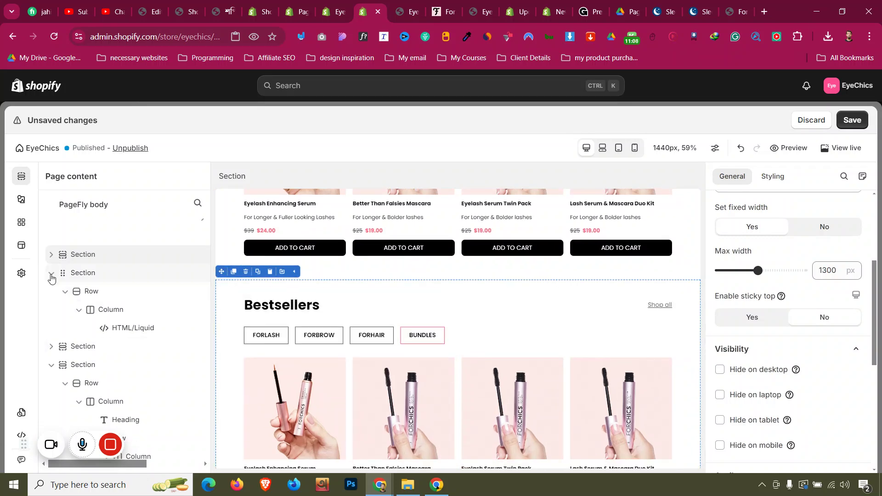
pyautogui.click(51, 274)
pyautogui.click(51, 310)
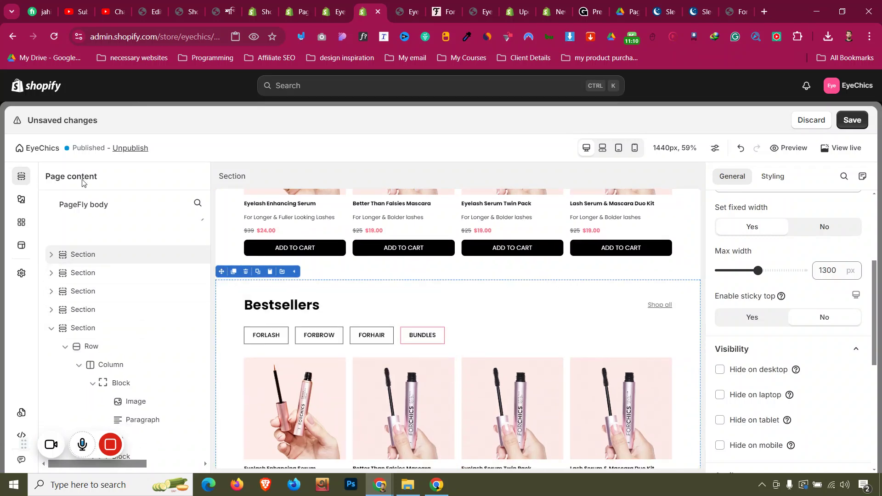
pyautogui.click(51, 327)
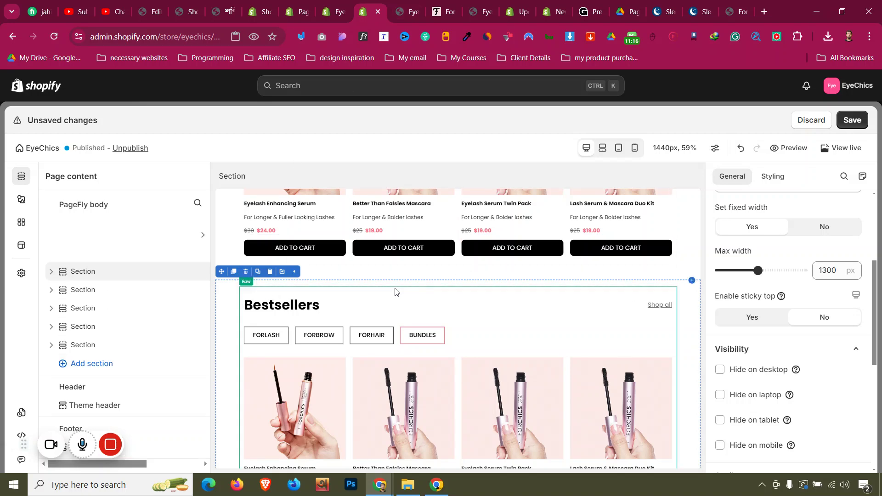
# Step: Name the duplicated Bestsellers section "Section Video Testimonial" in its additional attribute settings
pyautogui.click(404, 3)
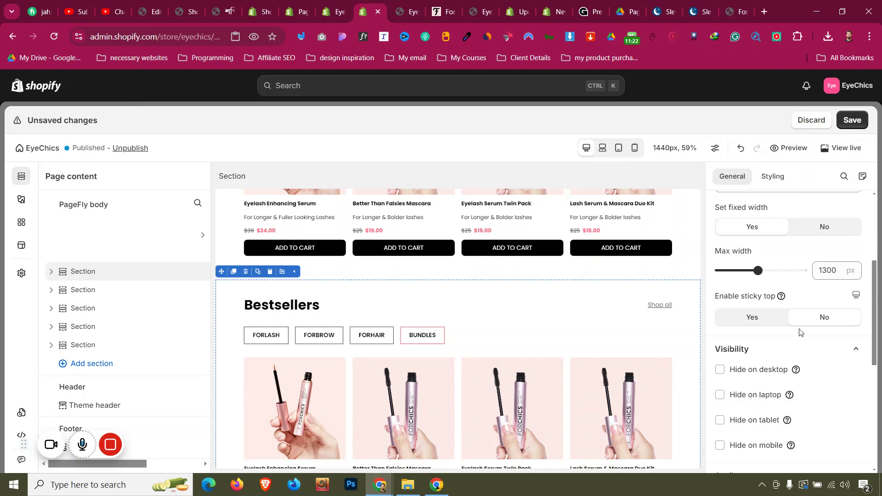
pyautogui.scroll(3, 770, 293)
pyautogui.scroll(-10, 772, 304)
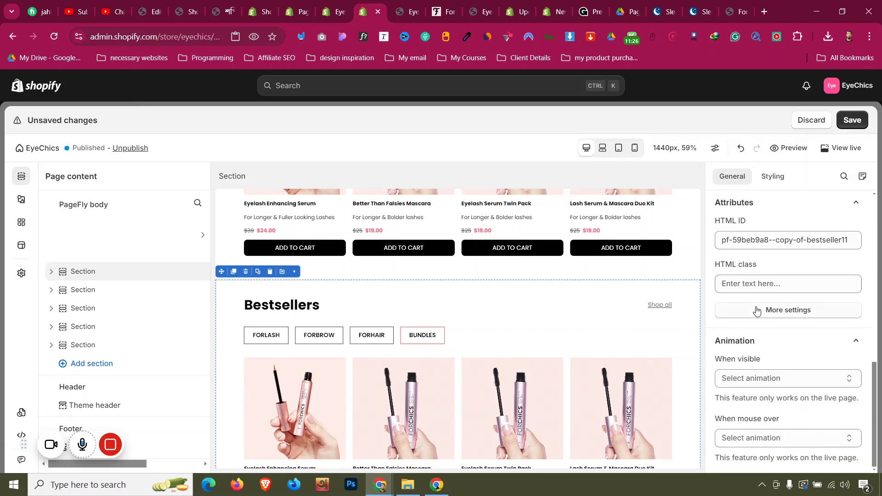
pyautogui.click(757, 311)
pyautogui.click(739, 177)
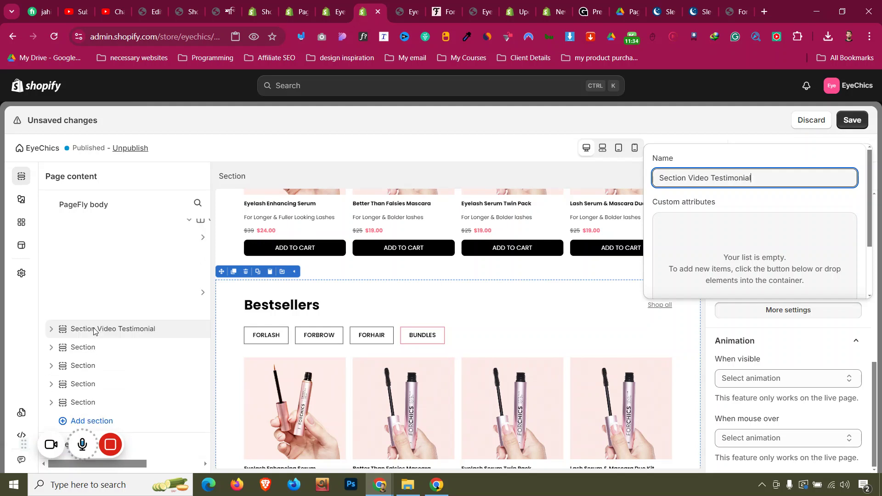
# Step: Check the renamed section and the "Real results. Real People." section, and collapse the expanded sections above them in the outline
pyautogui.click(121, 275)
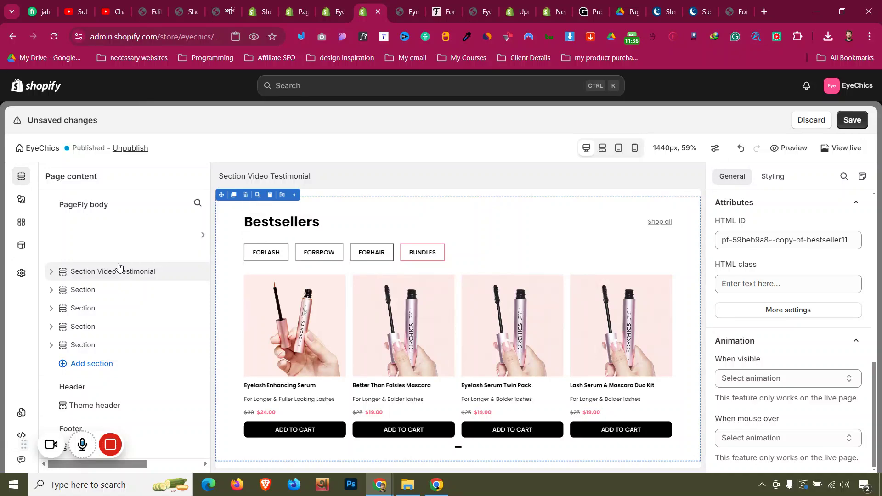
pyautogui.click(123, 308)
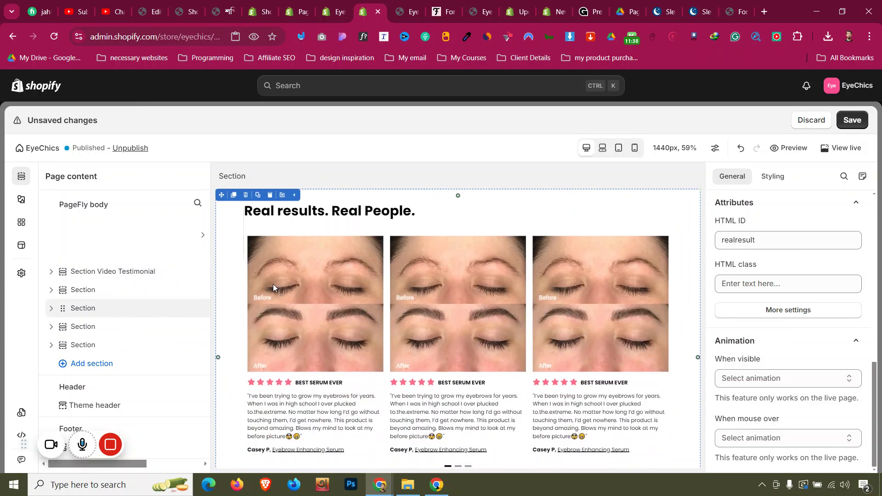
pyautogui.scroll(5, 319, 287)
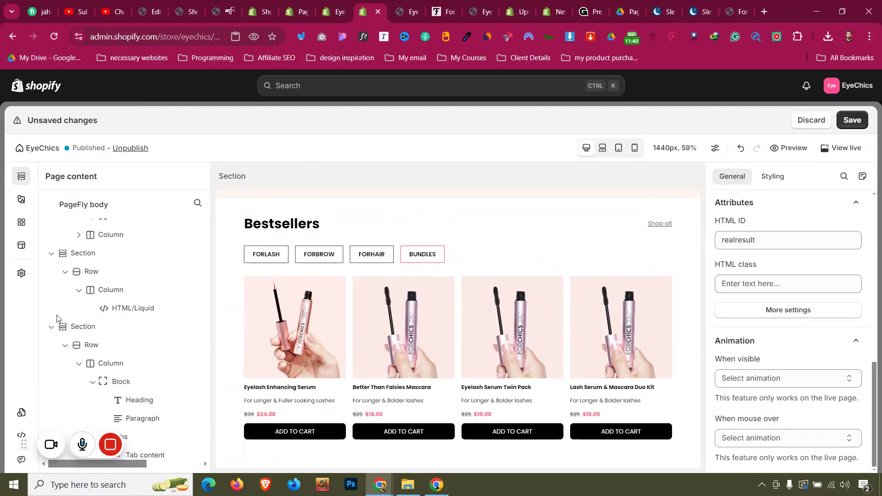
pyautogui.click(51, 326)
pyautogui.click(50, 254)
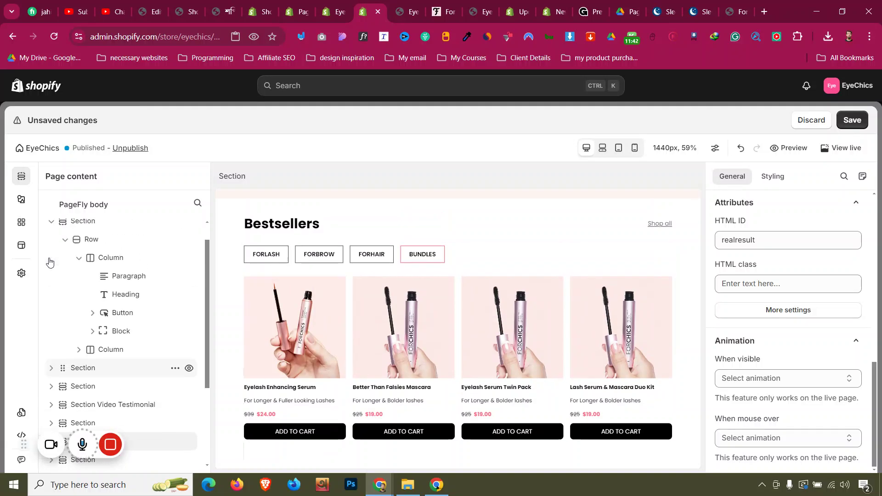
# Step: Collapse the expanded first section in the page outline and move Section Video Testimonial below all the other sections
pyautogui.click(51, 247)
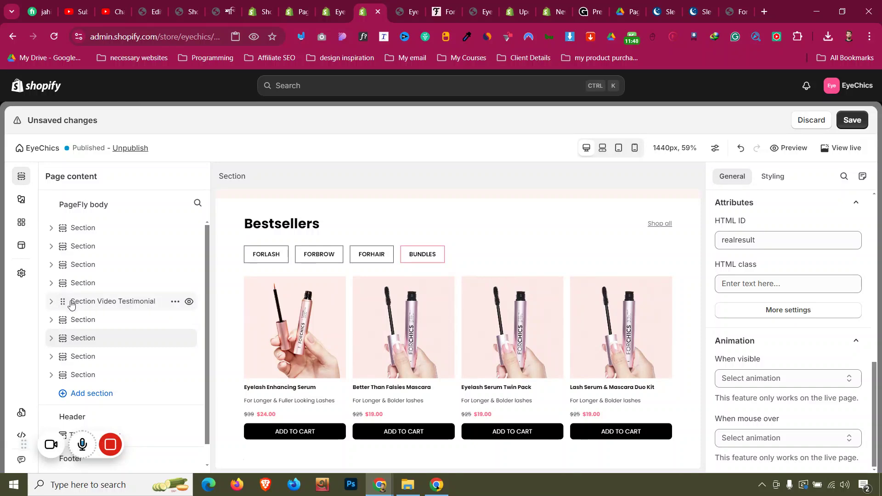
pyautogui.moveTo(64, 305); pyautogui.dragTo(63, 357)
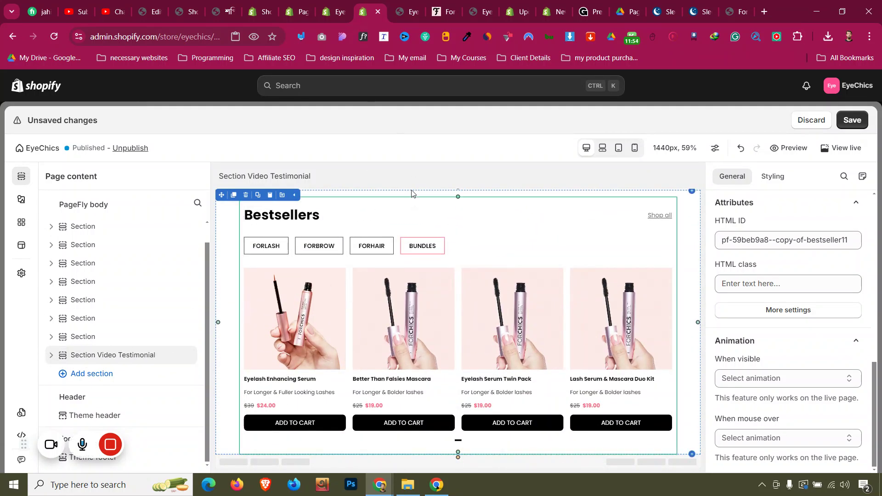
# Step: Replace the Bestsellers heading in the video testimonial section with "Tried & Tested by you", following the forchics.com reference page
pyautogui.click(434, 9)
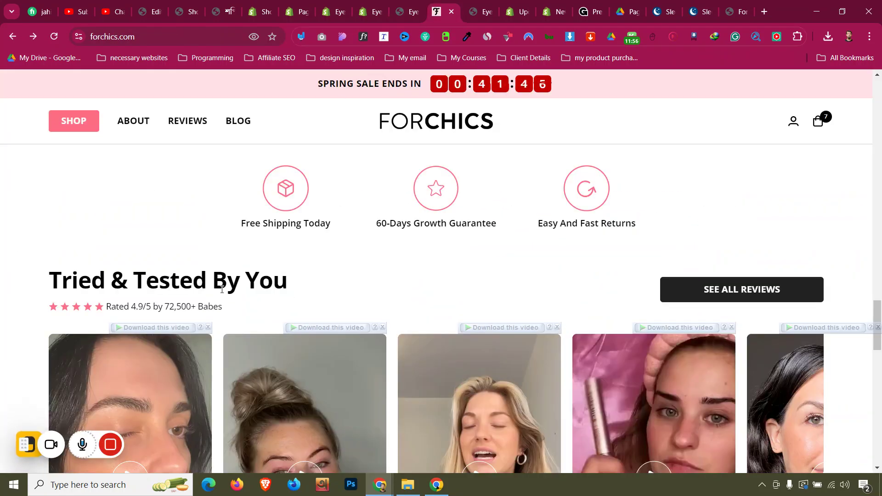
pyautogui.click(367, 11)
pyautogui.click(299, 215)
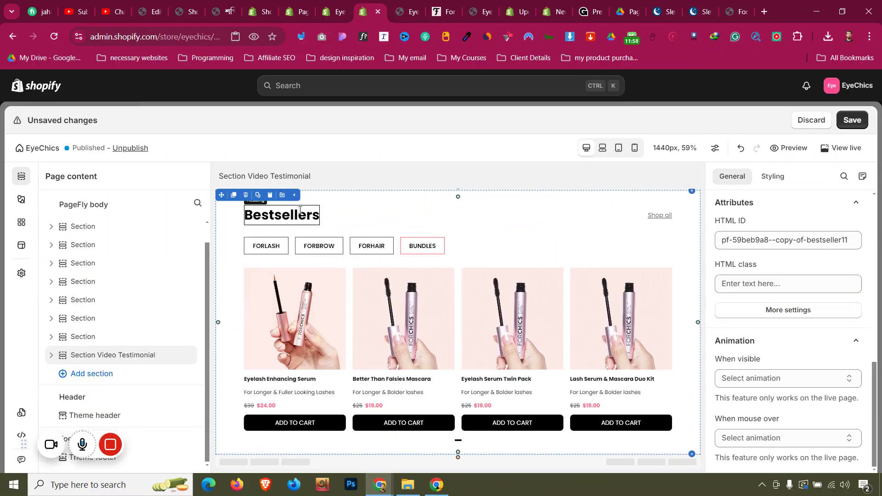
pyautogui.click(774, 331)
pyautogui.hotkey('ctrl', 'a')
pyautogui.write('Tried & Tested by you')
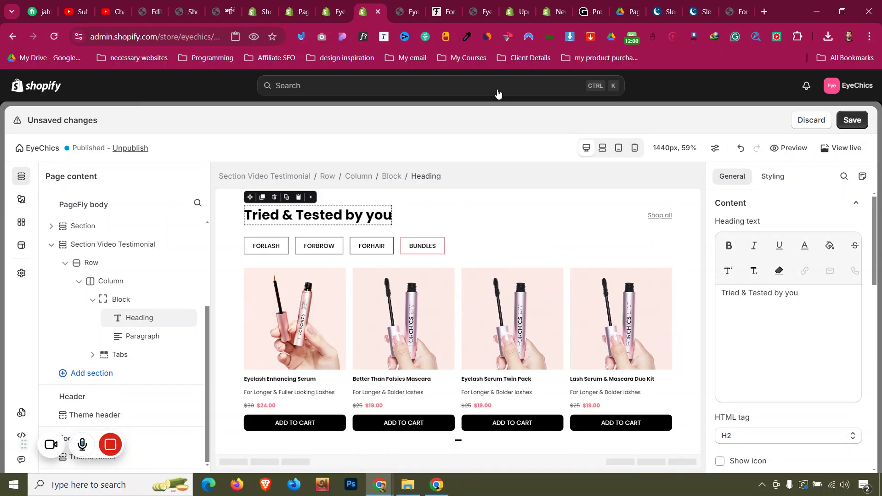
# Step: Replace the Shop all link beside the Tried & Tested heading with a duplicate of the See More Results button
pyautogui.click(450, 9)
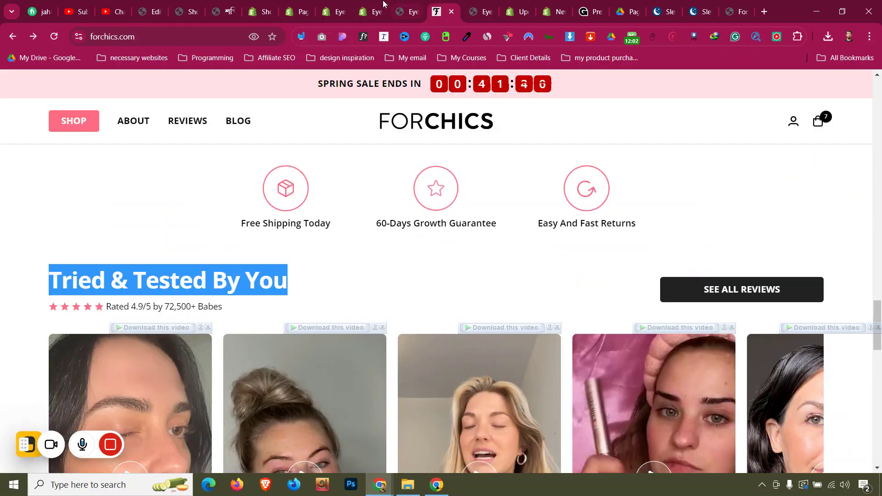
pyautogui.click(367, 11)
pyautogui.scroll(8, 378, 234)
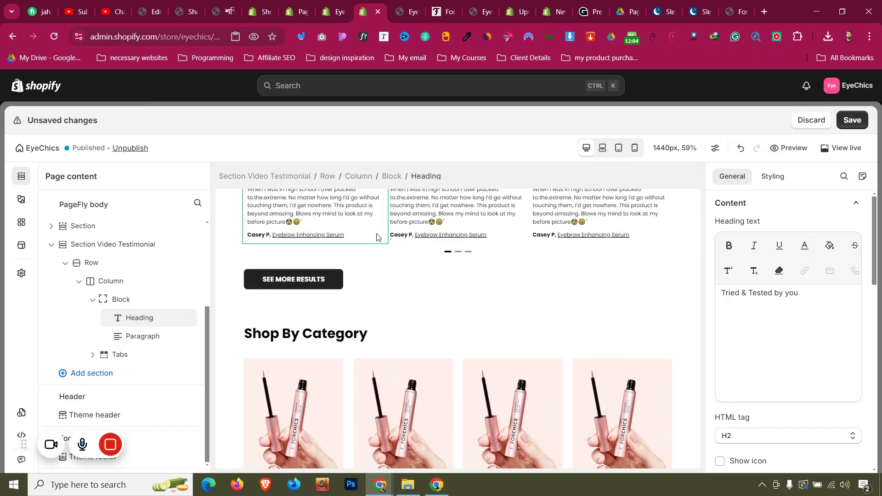
pyautogui.click(293, 257)
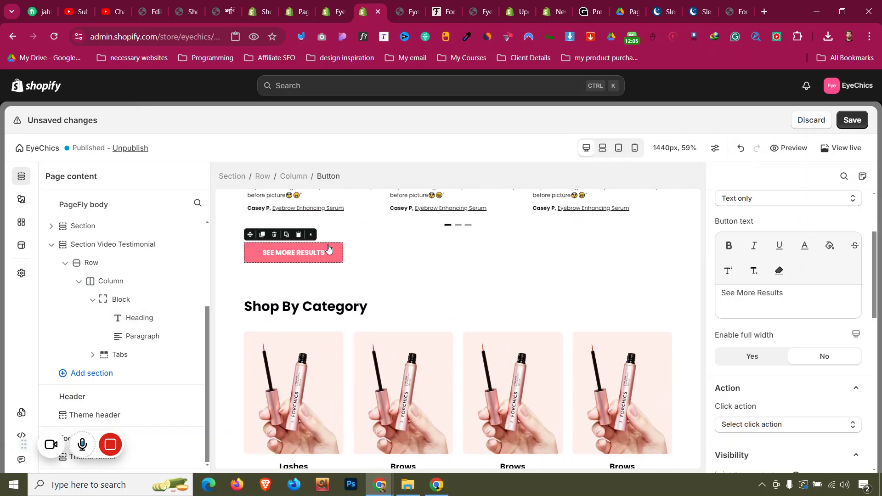
pyautogui.click(260, 238)
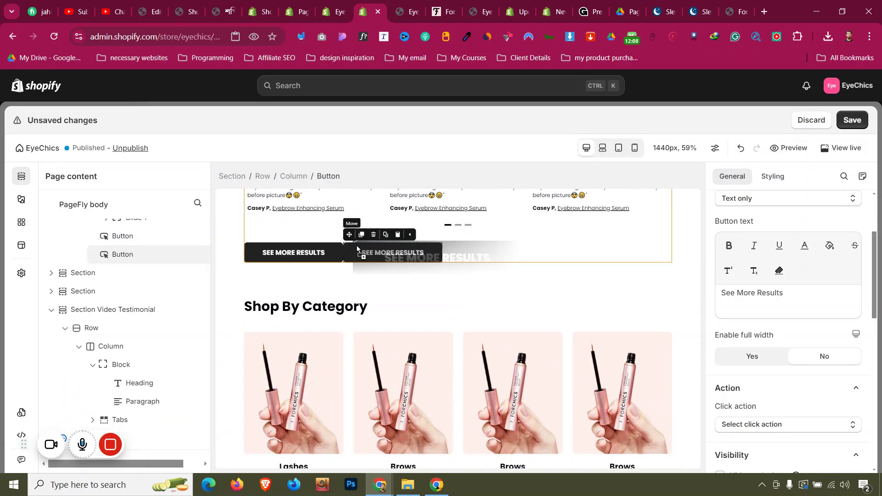
pyautogui.moveTo(390, 253); pyautogui.dragTo(662, 222)
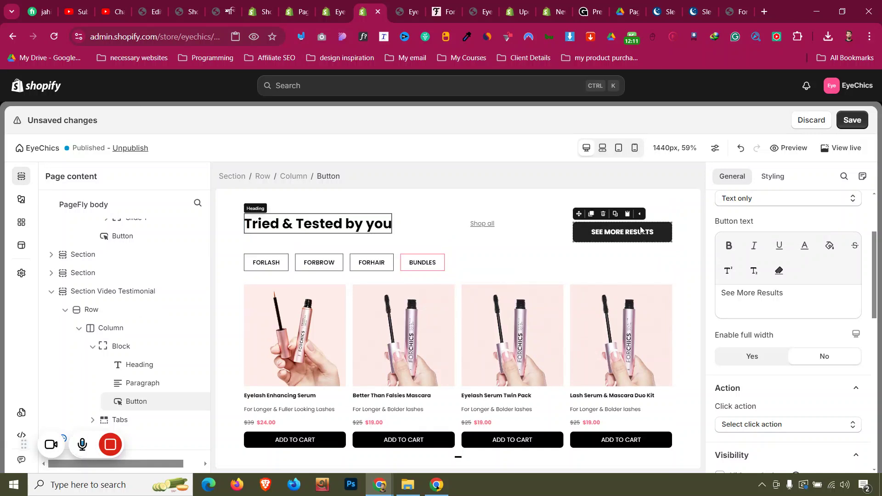
pyautogui.click(481, 223)
pyautogui.click(502, 211)
# Step: Set the margin of the copied See More Results button to 0 px on all sides
pyautogui.click(610, 232)
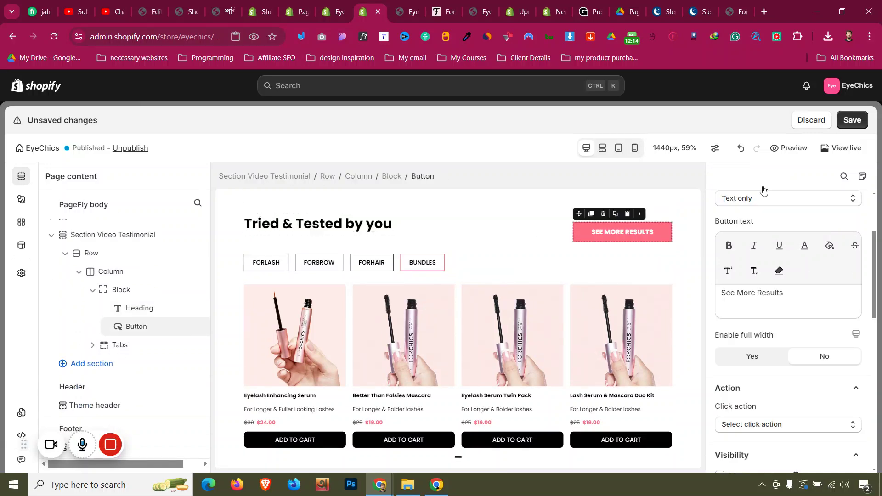
pyautogui.click(779, 179)
pyautogui.click(780, 263)
pyautogui.write('1')
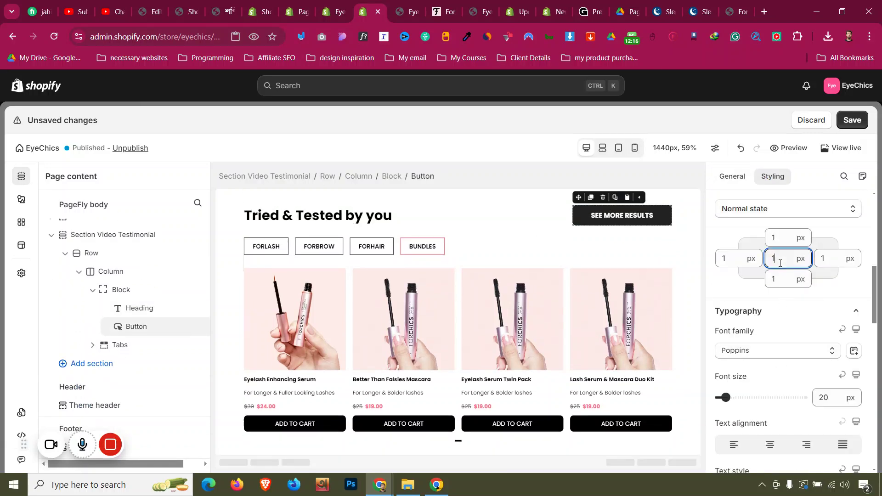
pyautogui.press('BackSpace')
pyautogui.write('0')
# Step: Change the copied button's text to "See All Reviews" to match the reference site
pyautogui.click(406, 11)
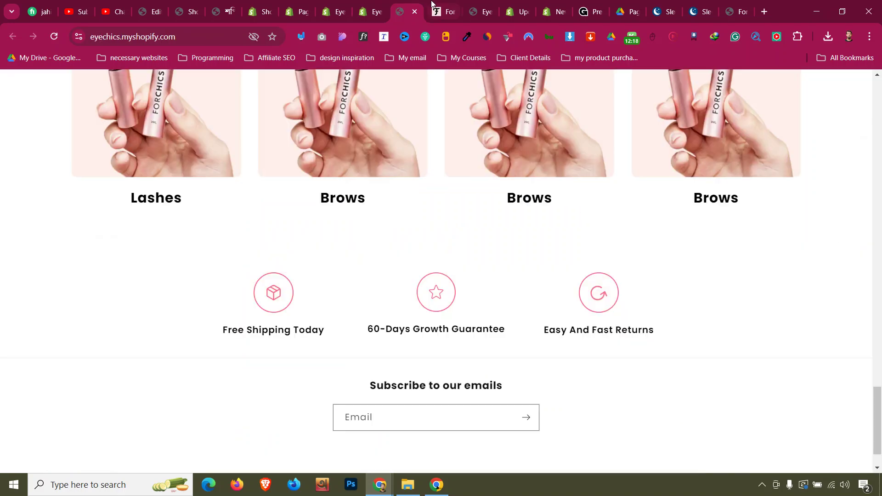
pyautogui.click(435, 6)
pyautogui.click(377, 4)
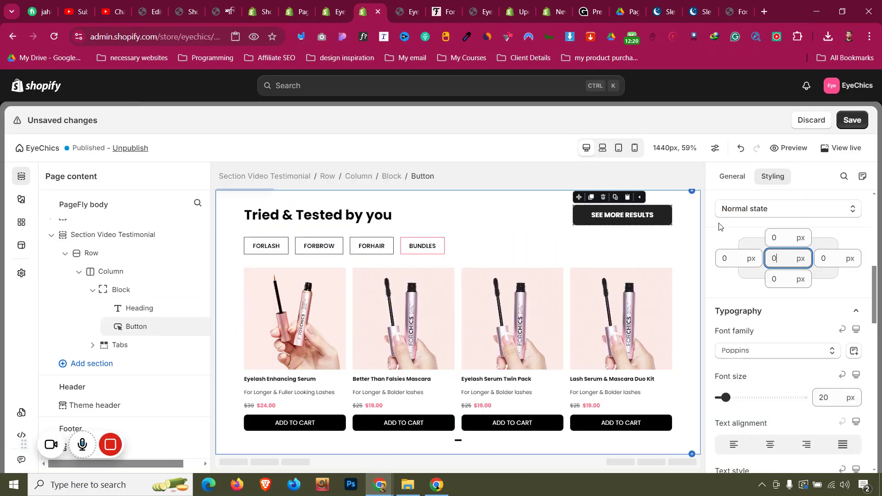
pyautogui.click(727, 178)
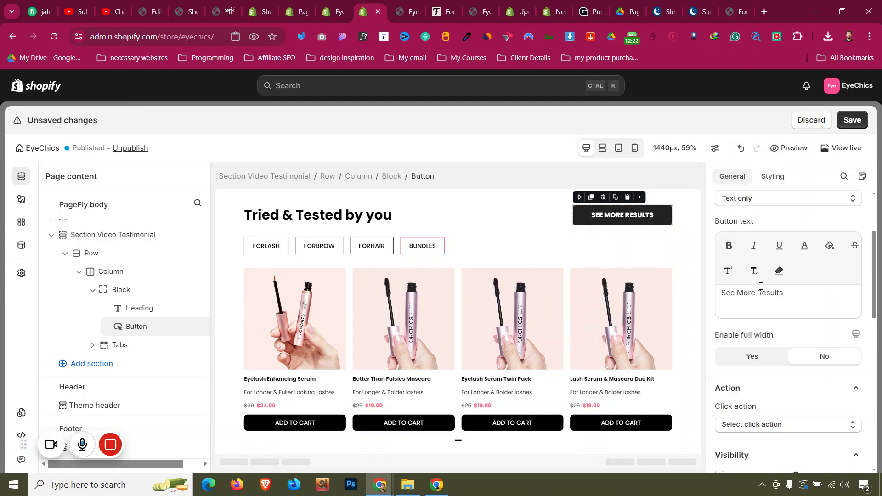
pyautogui.scroll(-5, 763, 285)
pyautogui.scroll(6, 769, 266)
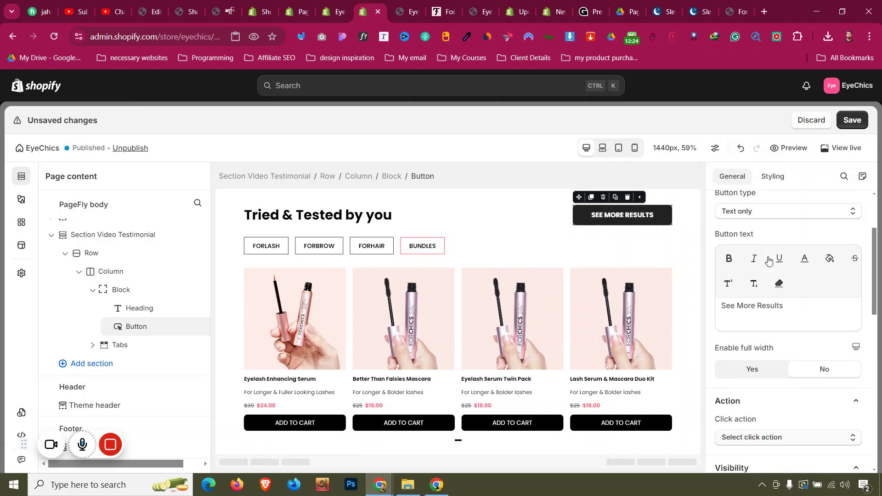
pyautogui.scroll(-3, 755, 335)
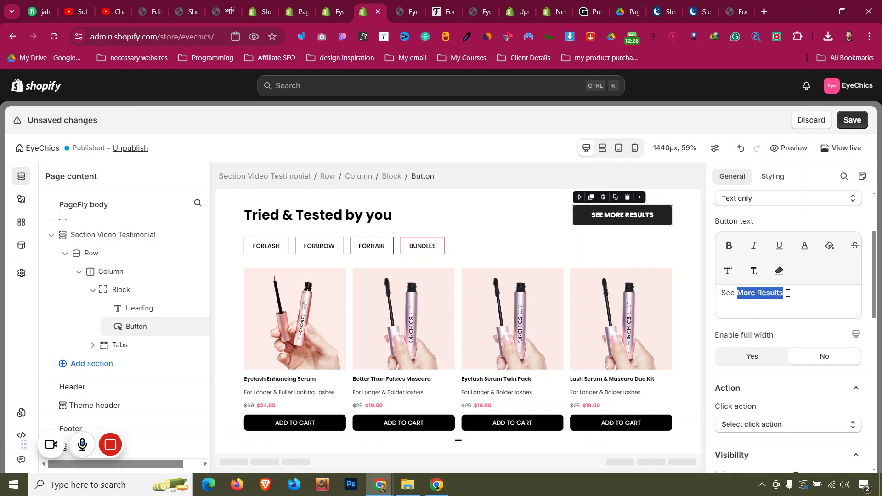
pyautogui.write('ll ')
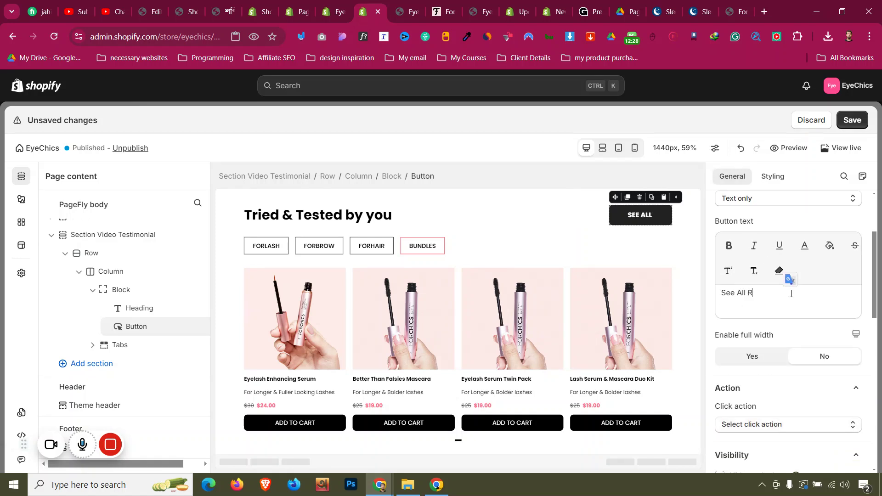
pyautogui.write('Reviews')
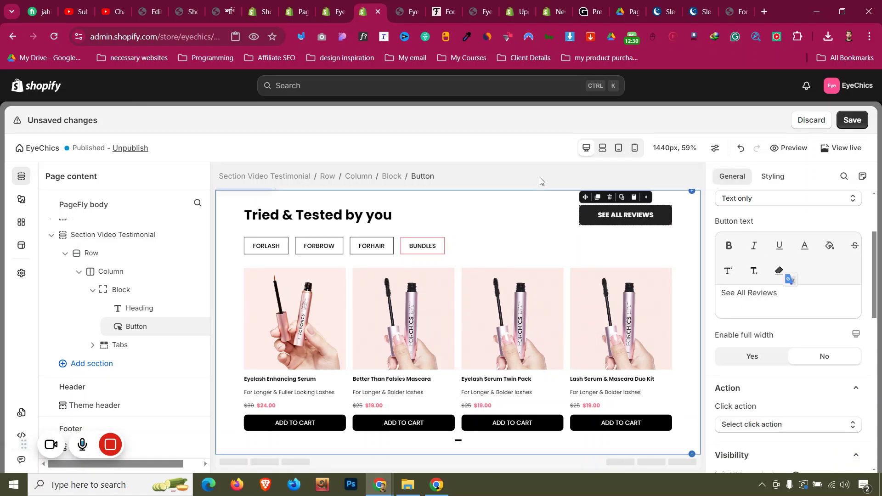
# Step: Duplicate the hero section's star-rating block into the Tried & Tested heading row, between the heading and the See All Reviews button
pyautogui.click(455, 4)
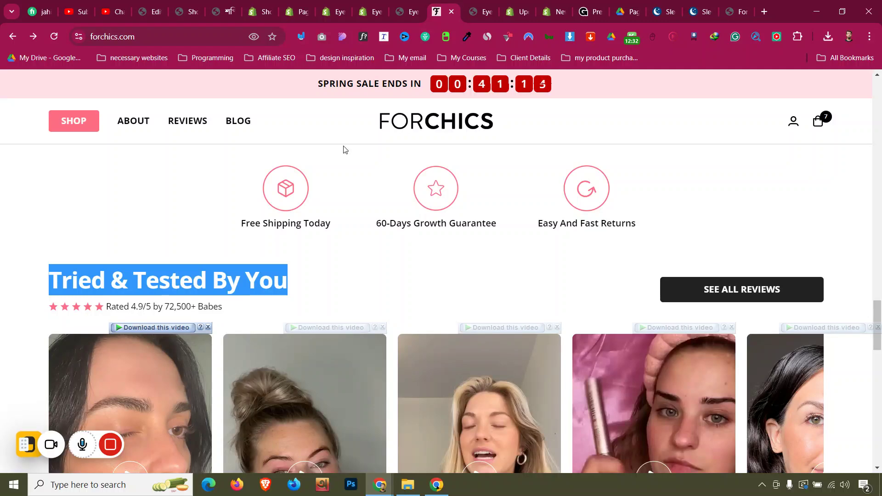
pyautogui.click(380, 4)
pyautogui.scroll(10, 322, 248)
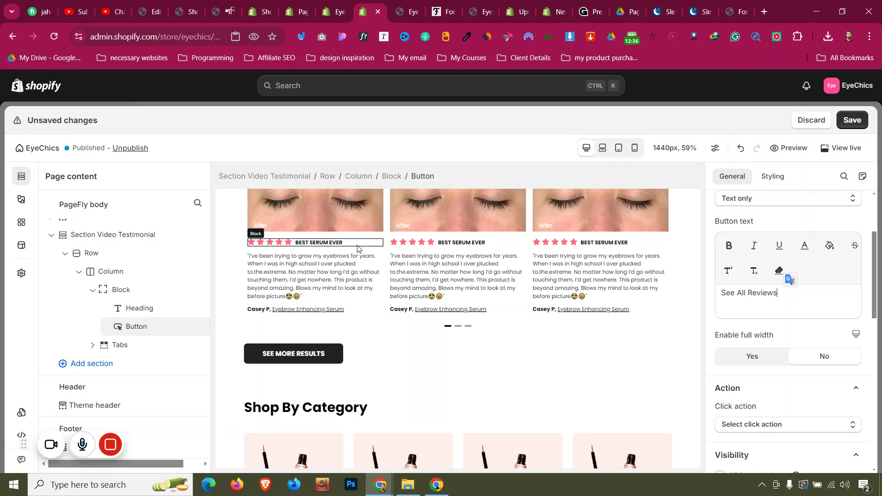
pyautogui.scroll(15, 358, 249)
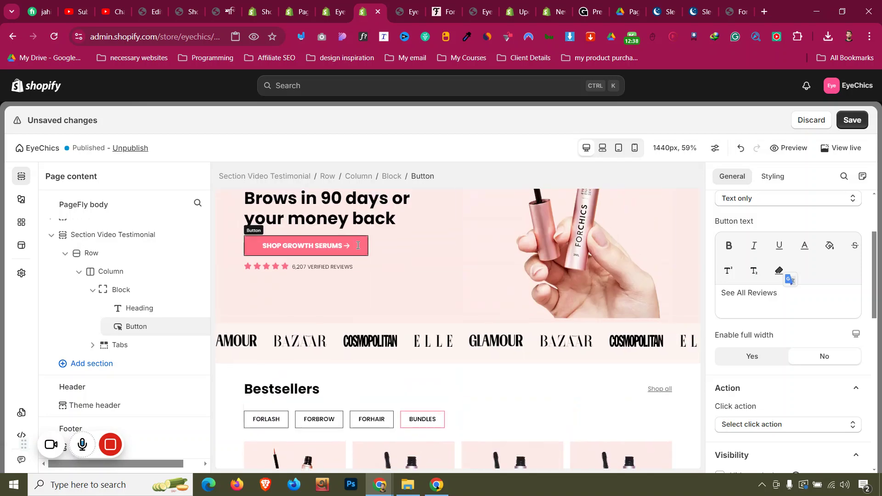
pyautogui.scroll(-2, 359, 248)
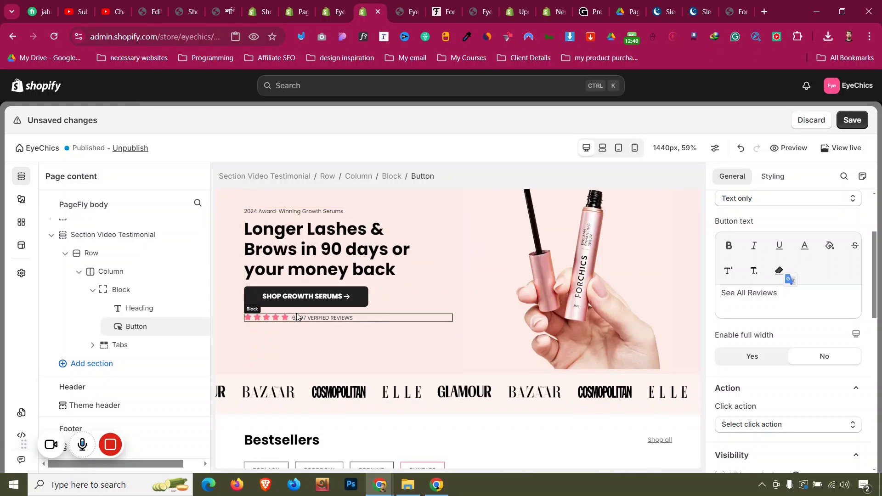
pyautogui.click(269, 317)
pyautogui.moveTo(269, 311); pyautogui.dragTo(317, 216)
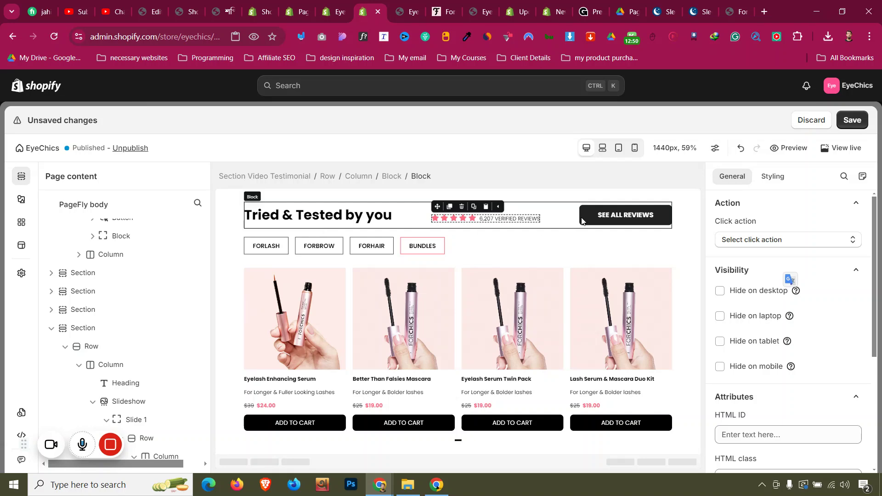
# Step: Examine the mobile layout of the Tried & Tested By You section on forchics.com in a narrowed browser window
pyautogui.click(442, 12)
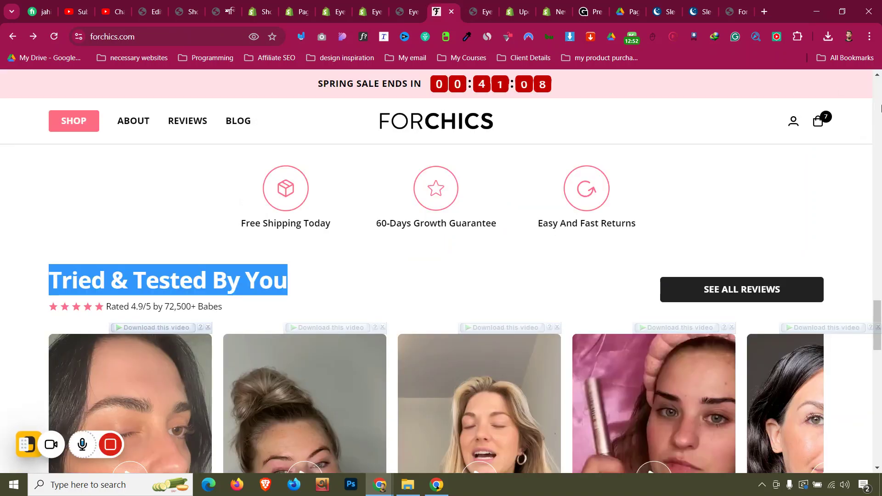
pyautogui.click(842, 12)
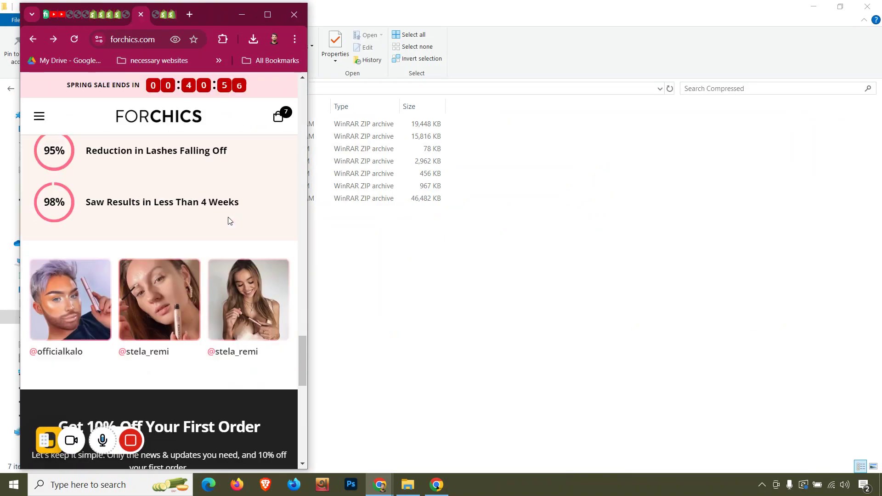
pyautogui.scroll(5, 229, 219)
pyautogui.click(200, 296)
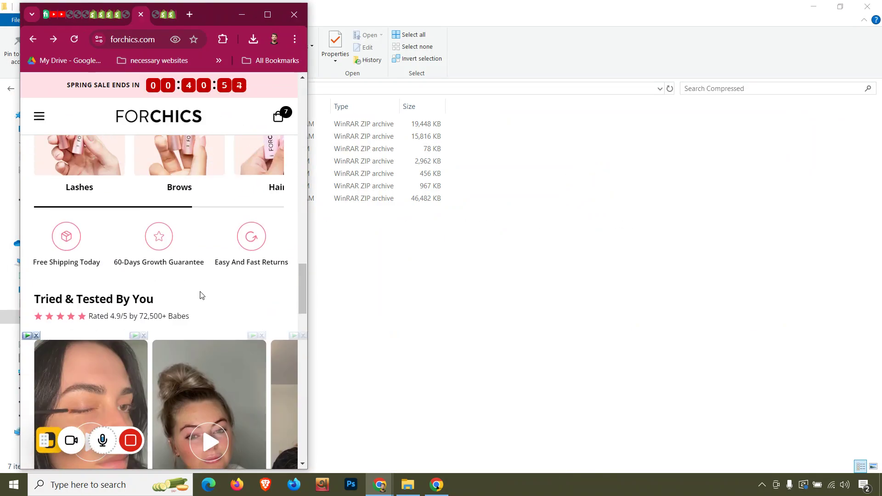
pyautogui.scroll(-5, 201, 296)
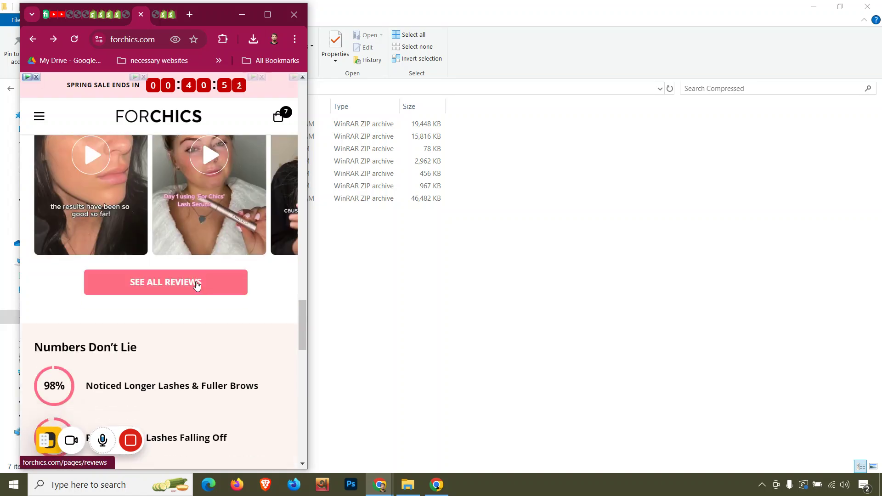
pyautogui.scroll(3, 197, 284)
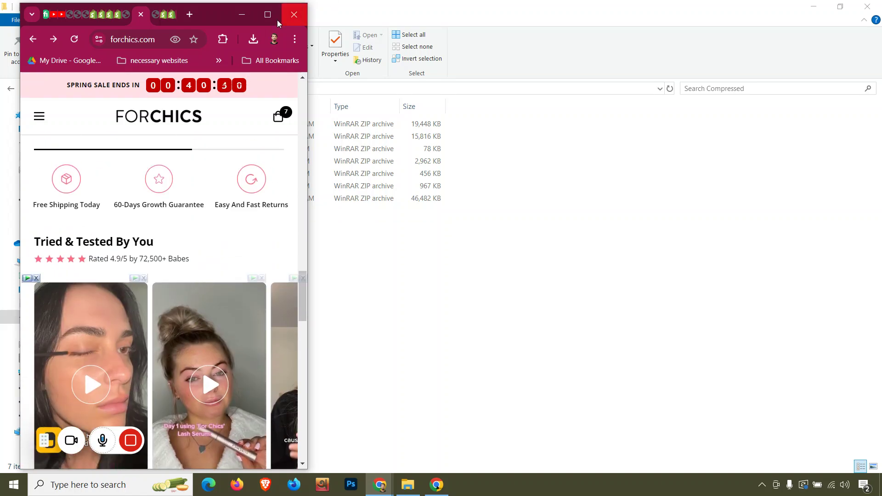
pyautogui.click(277, 20)
pyautogui.click(373, 3)
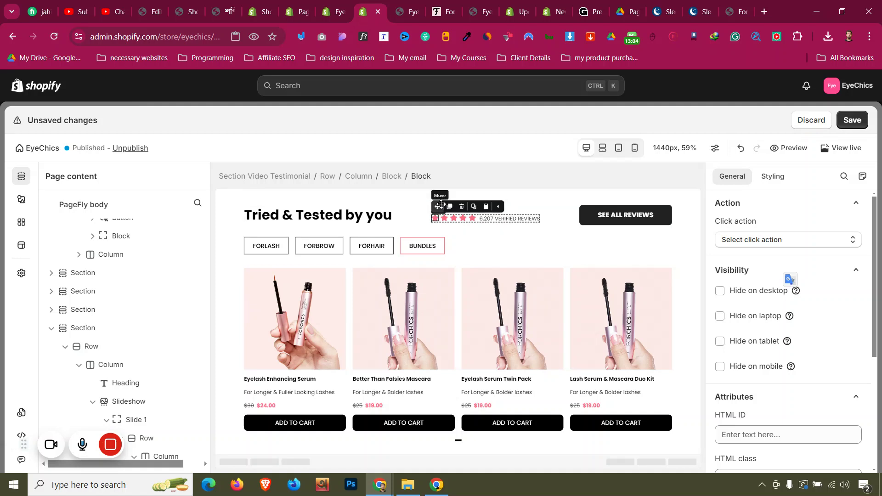
# Step: Move the star-rating block out of the heading row, placing it between the heading and the product tabs
pyautogui.moveTo(440, 206); pyautogui.dragTo(347, 230)
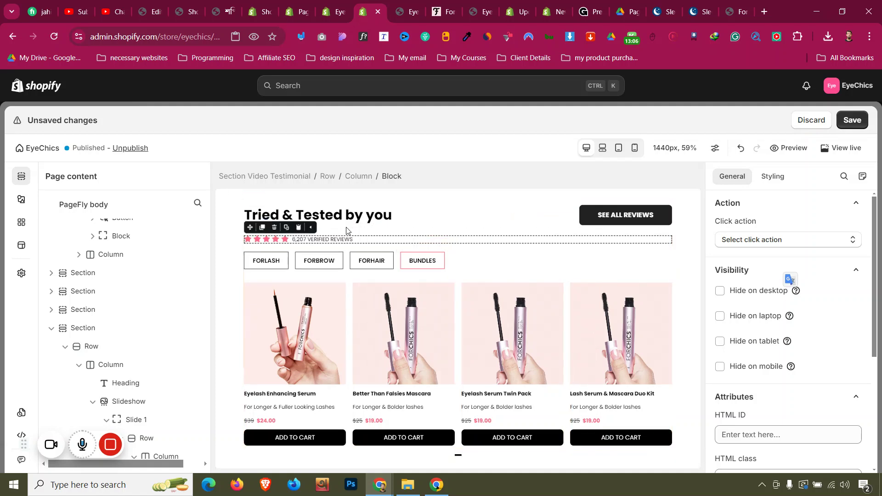
pyautogui.click(236, 228)
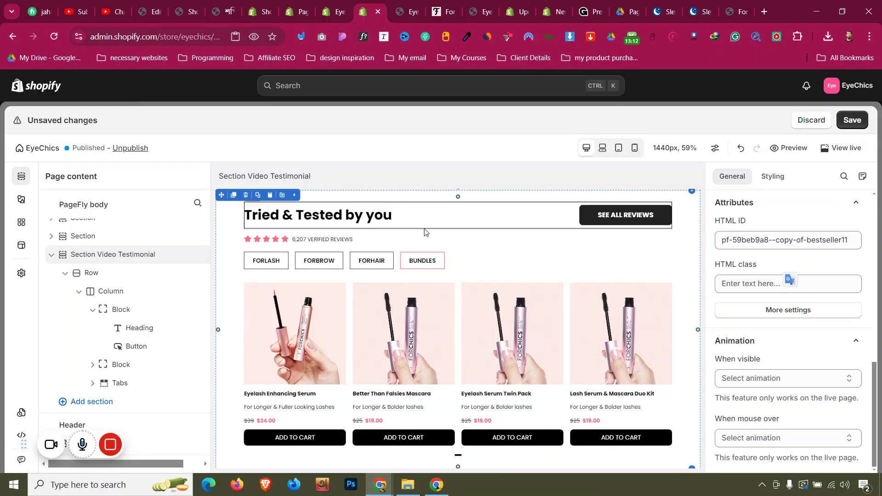
# Step: Set the margin of the star-rating block under the Tried & Tested heading to 2 px on all sides
pyautogui.click(425, 240)
pyautogui.click(773, 176)
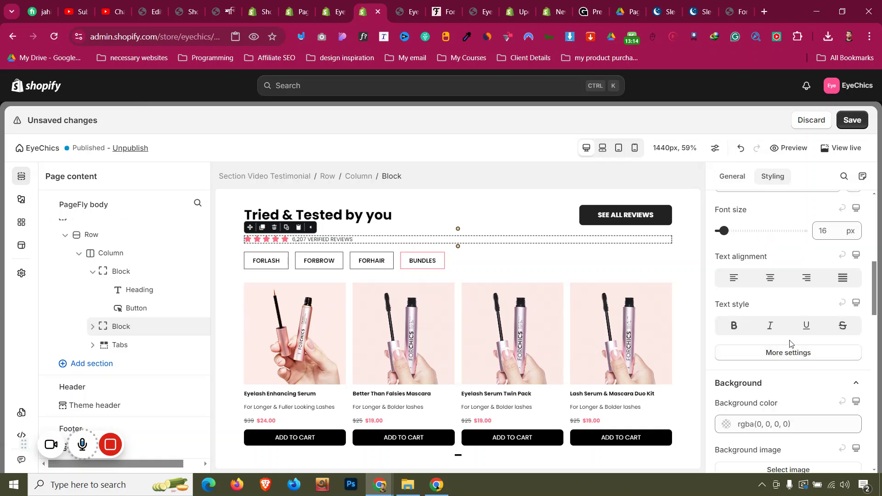
pyautogui.scroll(3, 794, 309)
pyautogui.click(783, 262)
pyautogui.write('1')
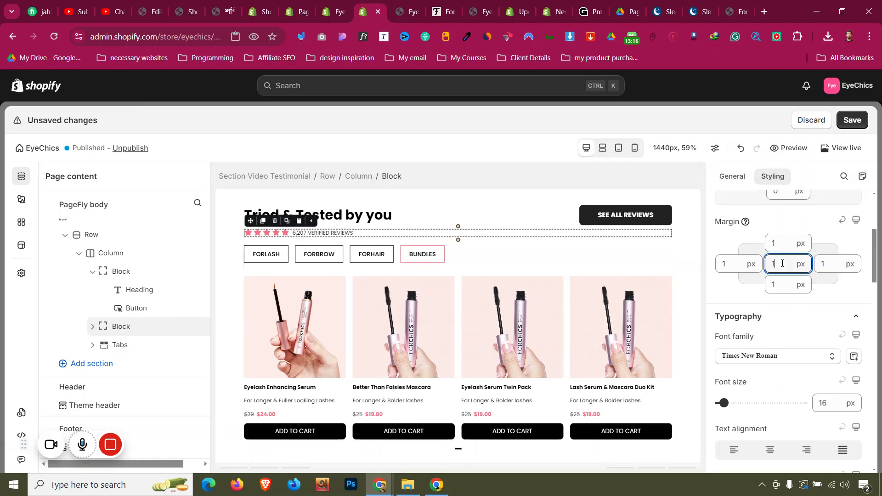
pyautogui.press('BackSpace')
pyautogui.write('2')
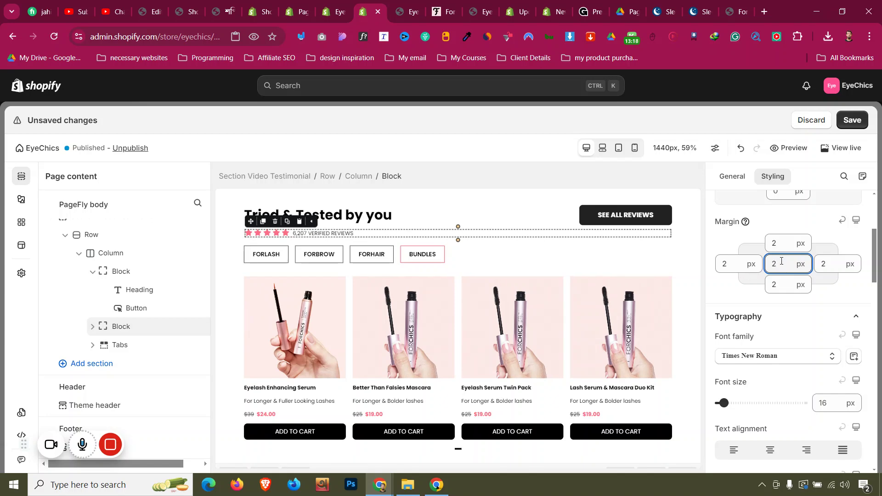
# Step: Set the star-rating block's margin to 0 px on all sides
pyautogui.press('BackSpace')
pyautogui.write('0')
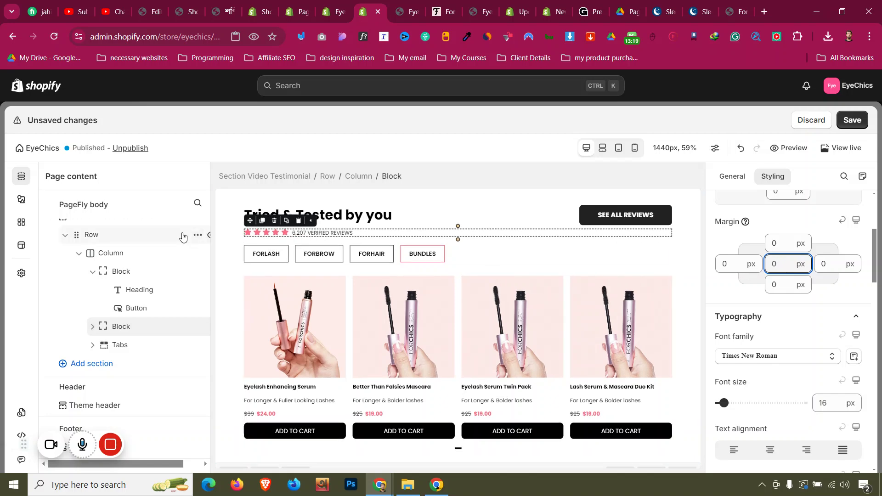
pyautogui.click(230, 237)
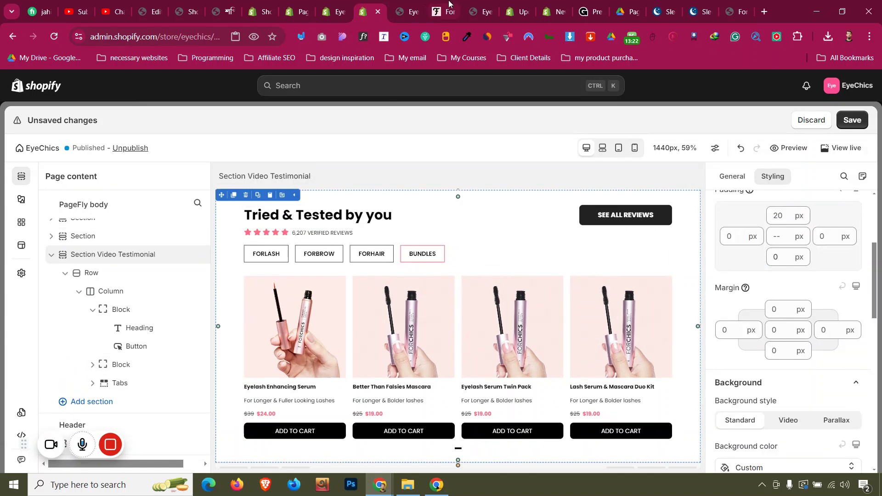
# Step: Examine the heading, rating line and video carousel of the Tried & Tested By You section on forchics.com
pyautogui.hotkey('ctrl', 'Tab')
pyautogui.hotkey('ctrl', 'Tab')
pyautogui.scroll(-5, 320, 218)
pyautogui.scroll(1, 320, 217)
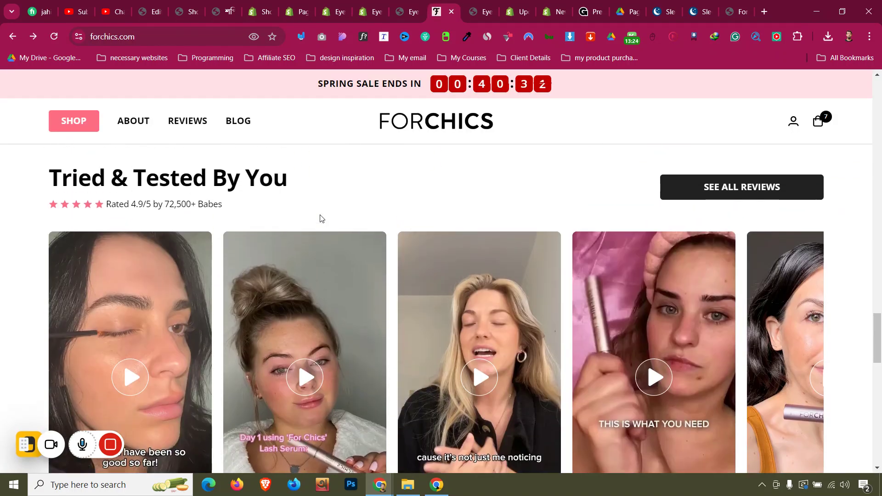
pyautogui.hotkey('ctrl', 'shift', 'Tab')
pyautogui.hotkey('ctrl', 'shift', 'Tab')
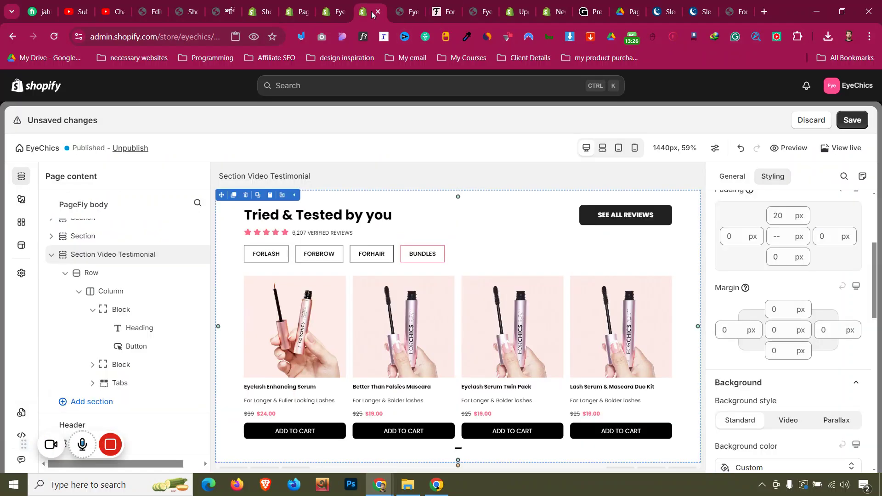
pyautogui.hotkey('ctrl', 'Tab')
pyautogui.hotkey('ctrl', 'Tab')
pyautogui.scroll(-3, 434, 239)
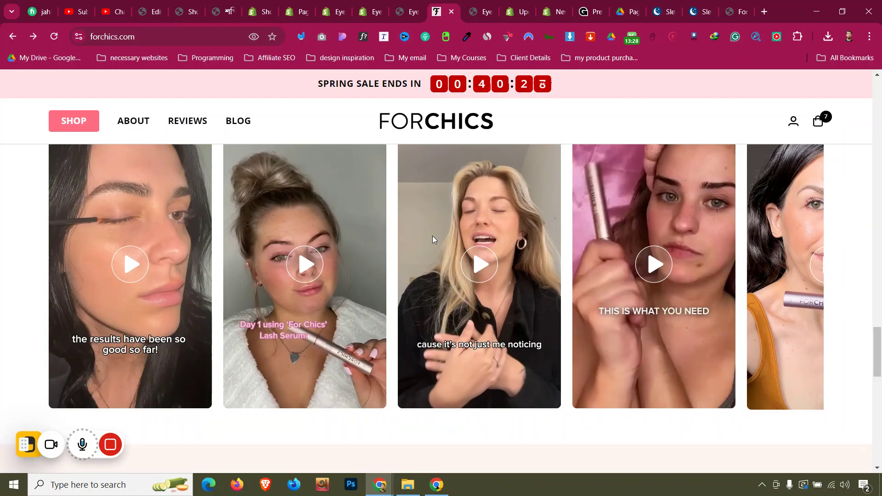
pyautogui.scroll(-2, 342, 258)
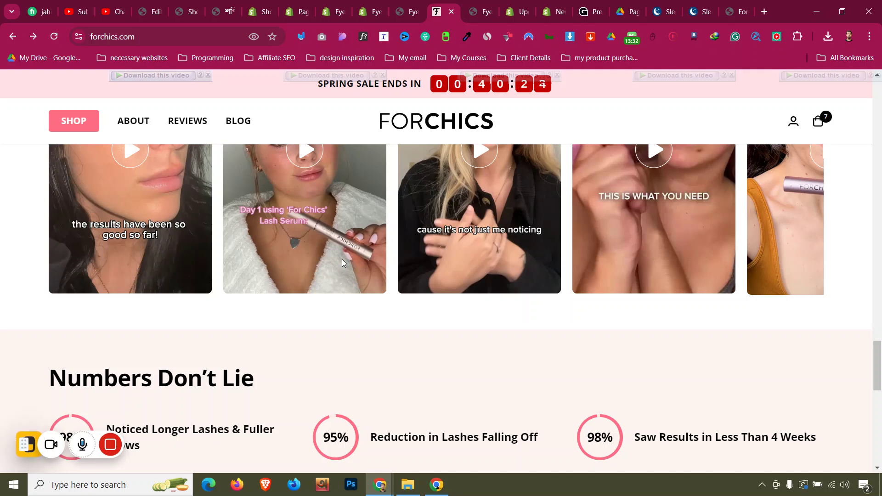
pyautogui.scroll(2, 341, 259)
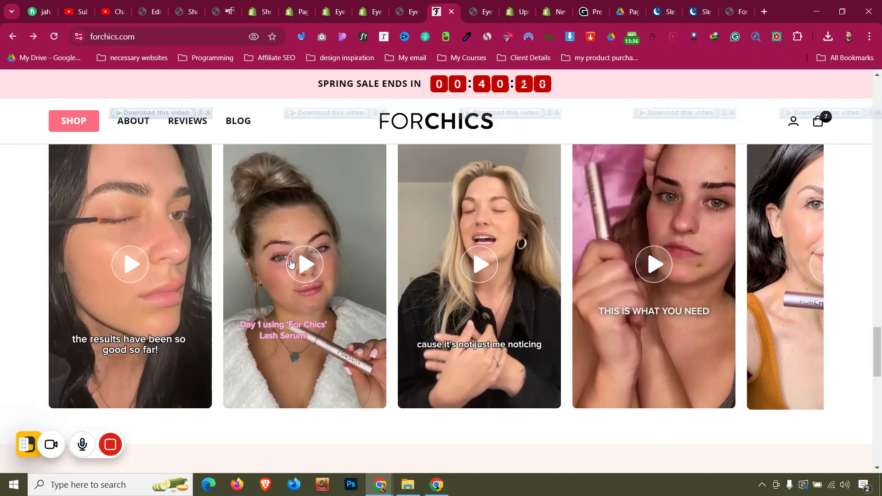
# Step: Inspect the page markup of the second testimonial video on forchics.com to see how its source is embedded
pyautogui.scroll(1, 298, 266)
pyautogui.rightClick(310, 271)
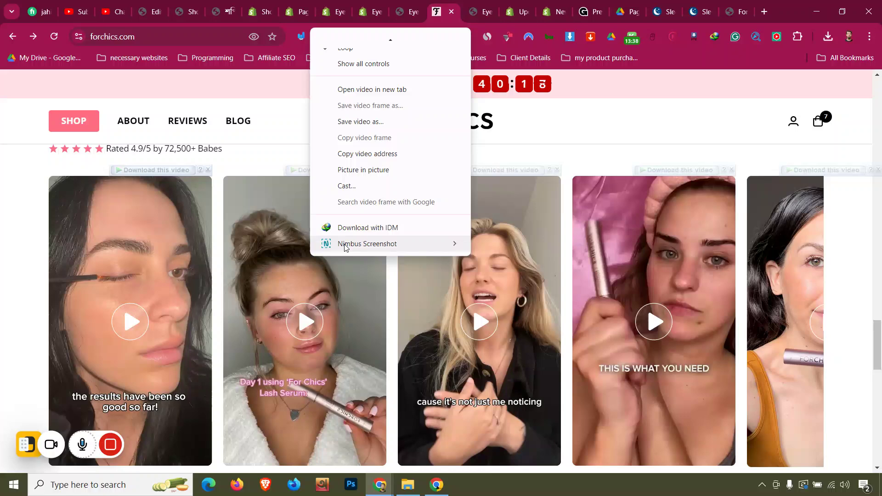
pyautogui.scroll(-1, 345, 247)
pyautogui.scroll(2, 362, 130)
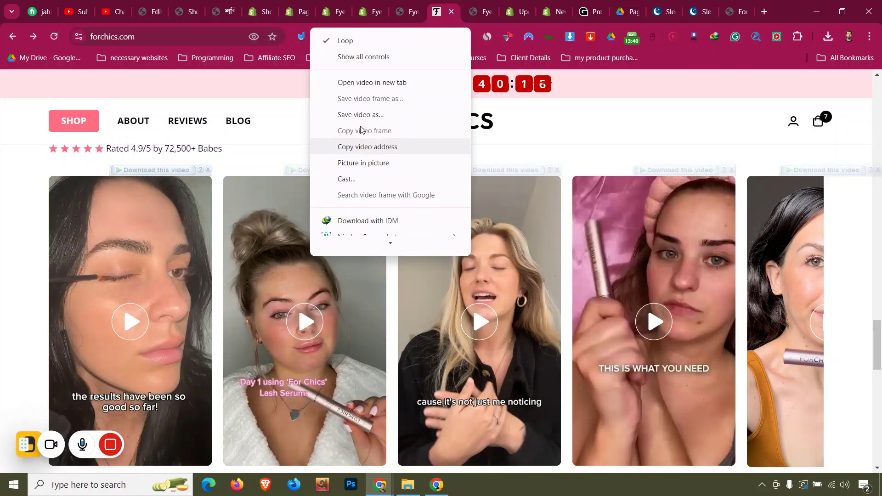
pyautogui.scroll(-2, 362, 130)
pyautogui.click(350, 242)
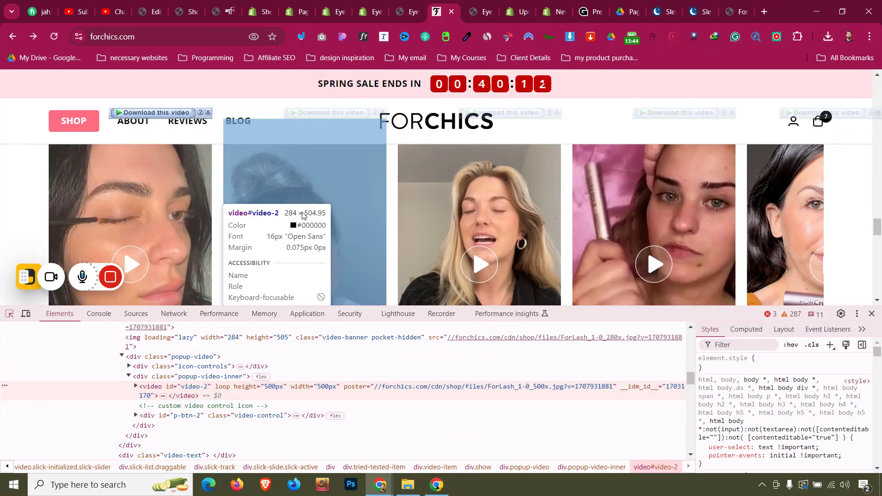
pyautogui.click(135, 397)
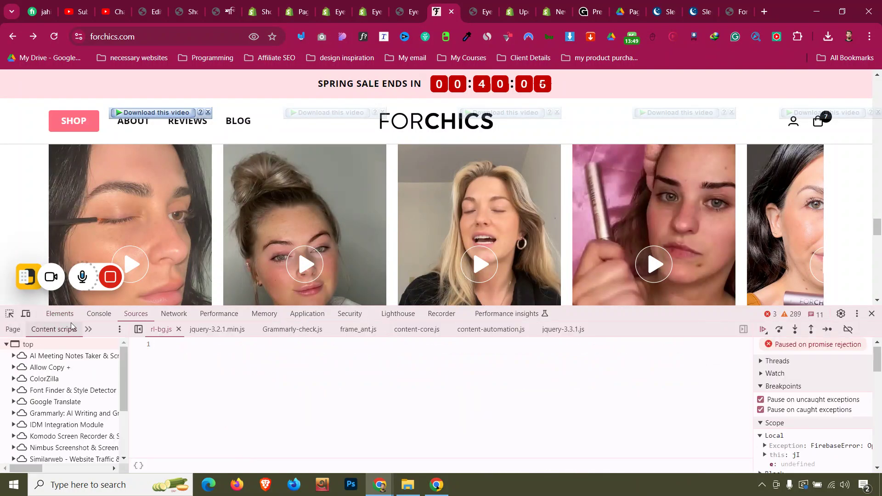
pyautogui.click(59, 314)
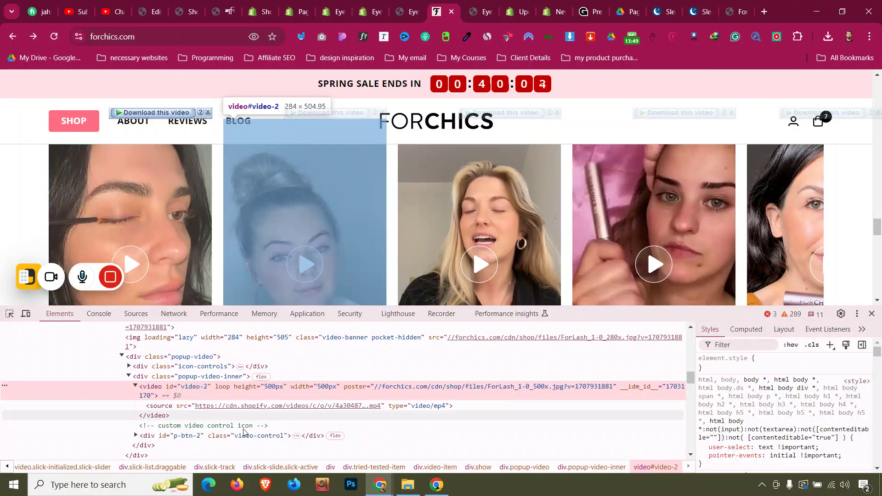
pyautogui.click(871, 314)
# Step: Return to the EyeChics page editor and check which element holds the Real results. Real People. cards
pyautogui.click(363, 9)
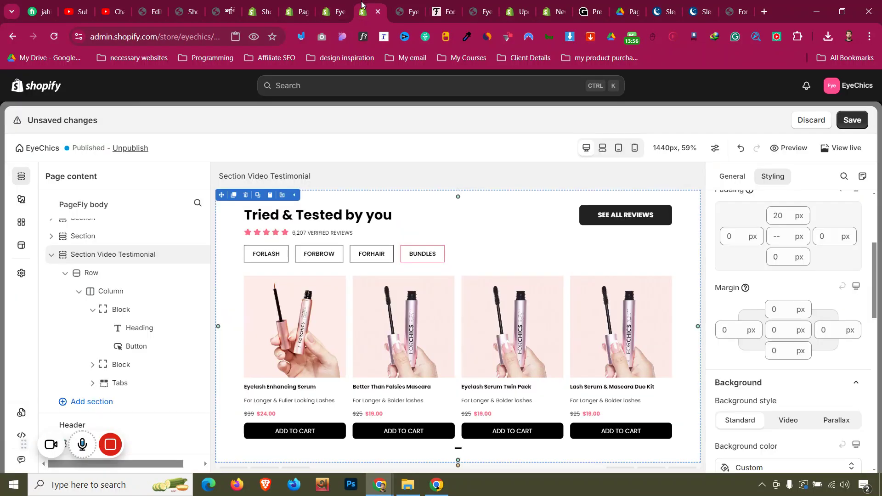
pyautogui.scroll(5, 308, 321)
pyautogui.scroll(10, 307, 321)
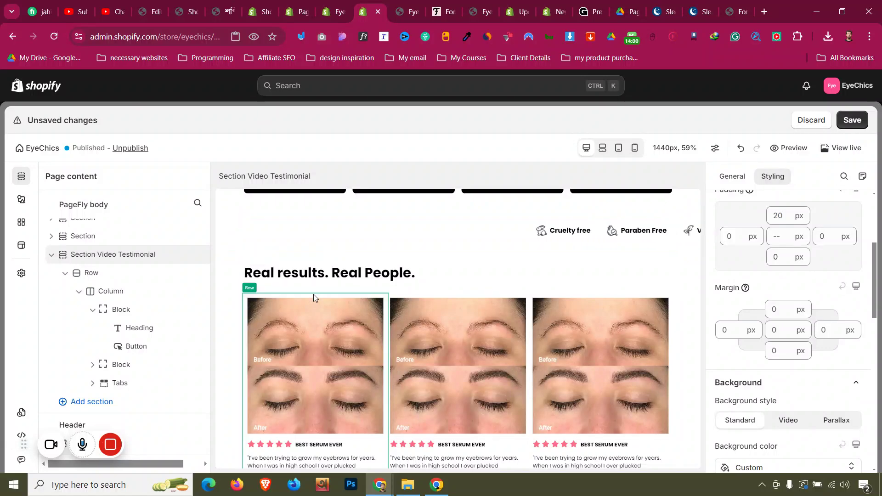
pyautogui.click(313, 294)
pyautogui.click(337, 177)
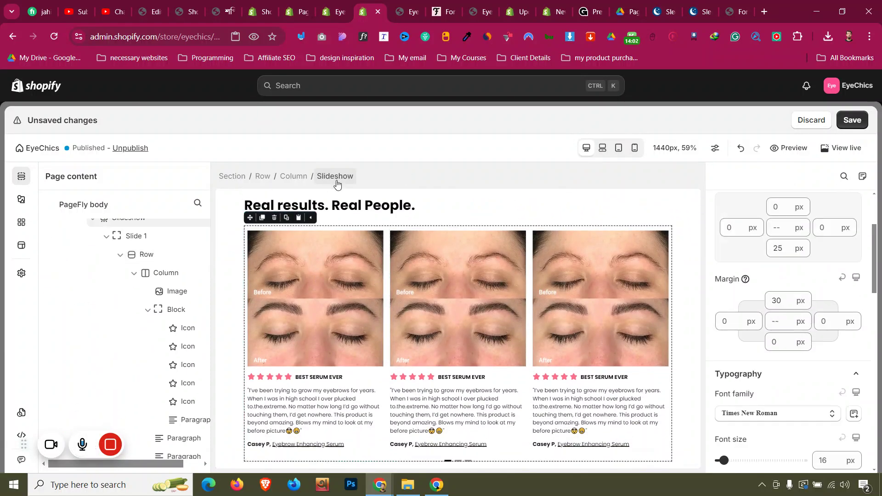
pyautogui.scroll(-10, 341, 378)
pyautogui.scroll(-5, 341, 379)
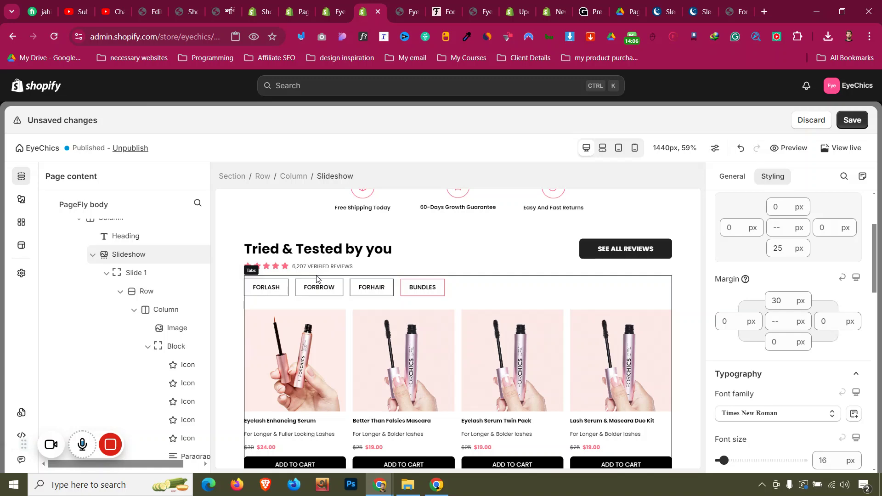
# Step: Delete the product tabs below the star rating in the Tried & Tested section
pyautogui.click(295, 279)
pyautogui.click(274, 269)
pyautogui.scroll(4, 275, 269)
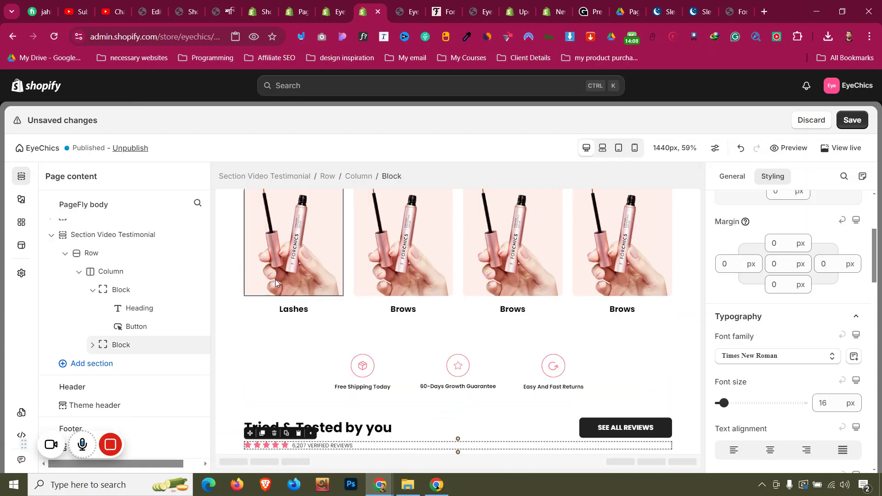
# Step: Add a blank slideshow below the star rating in the Tried & Tested section
pyautogui.click(22, 200)
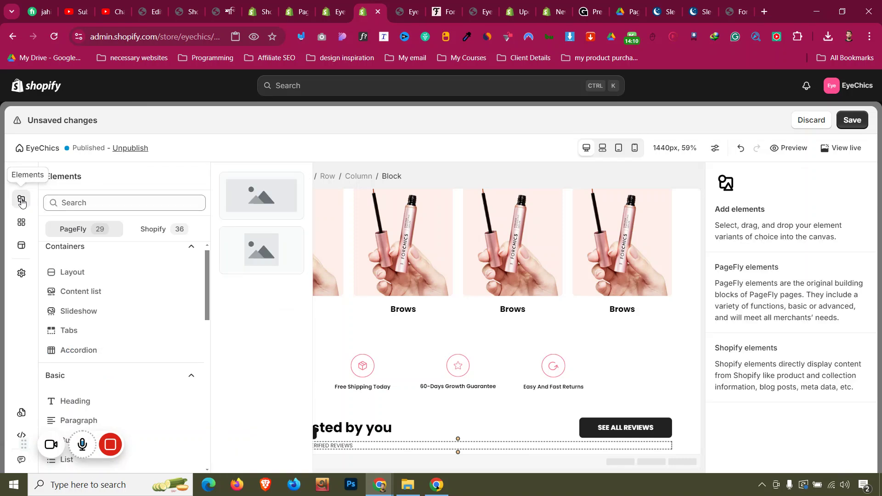
pyautogui.scroll(-5, 92, 294)
pyautogui.scroll(1, 93, 295)
pyautogui.scroll(3, 92, 294)
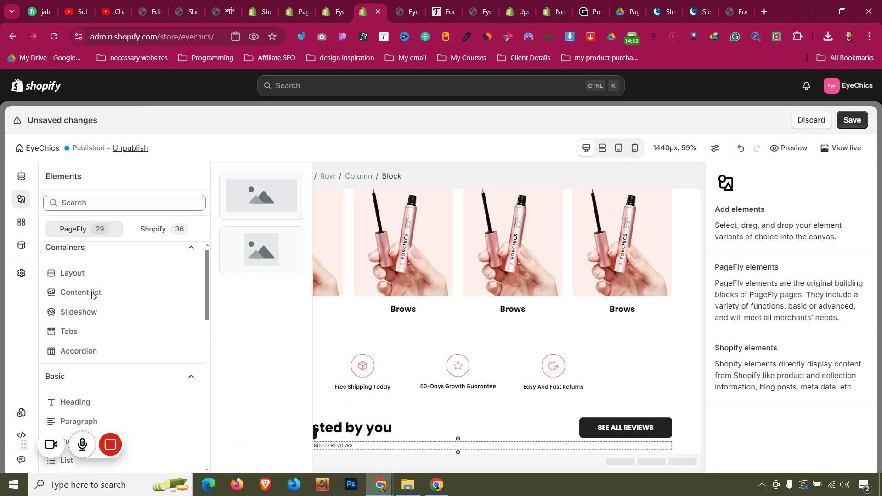
pyautogui.click(103, 320)
pyautogui.moveTo(408, 349); pyautogui.dragTo(364, 456)
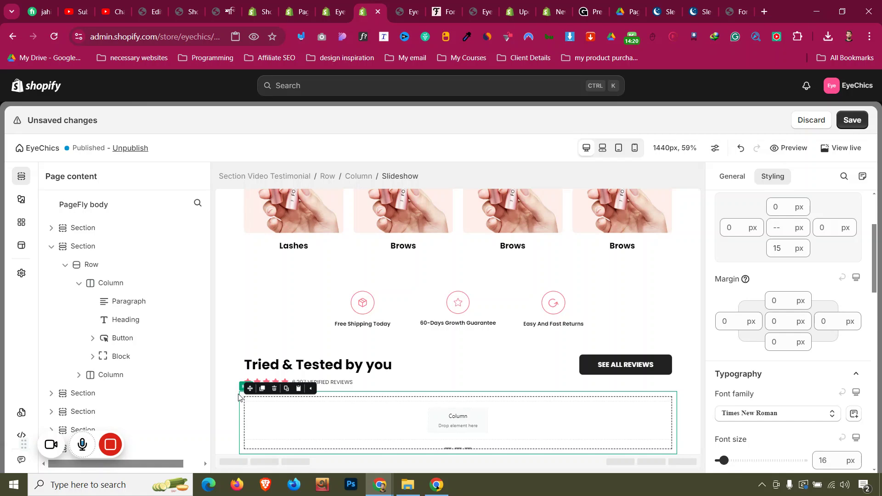
pyautogui.click(234, 391)
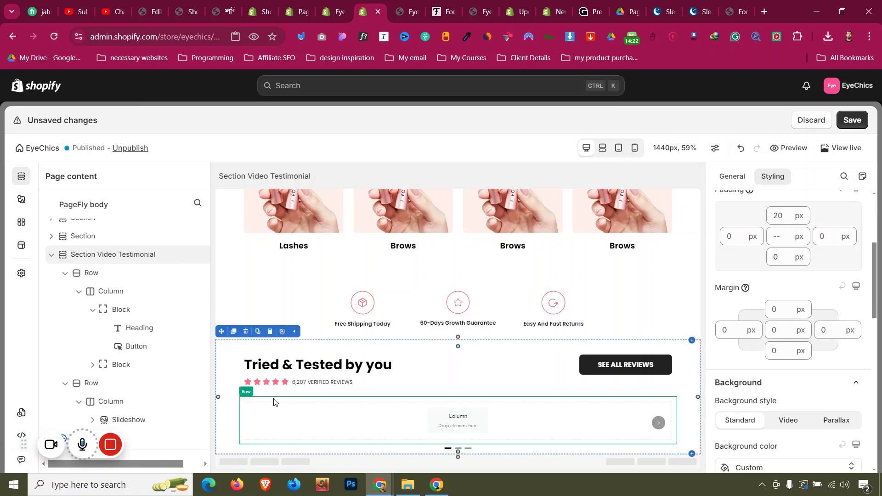
# Step: Add two more slides to the Tried & Tested slideshow and set it to display 4 items with 20 px spacing
pyautogui.click(278, 407)
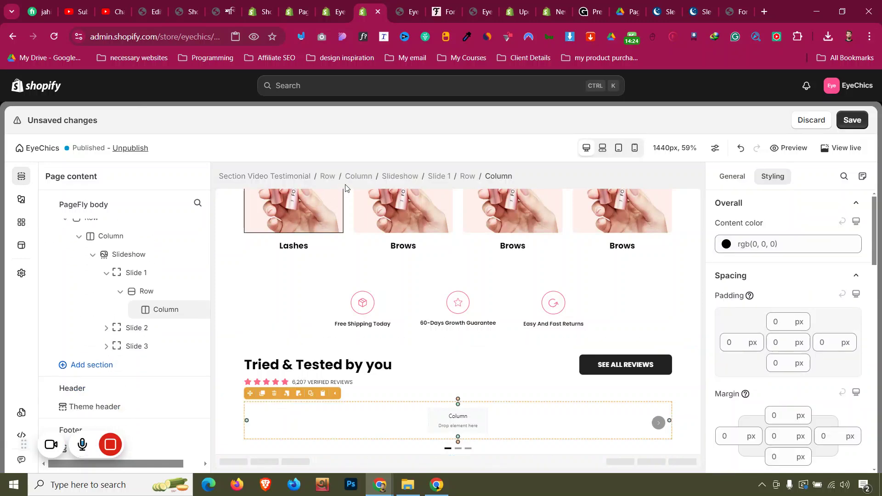
pyautogui.click(399, 178)
pyautogui.click(734, 179)
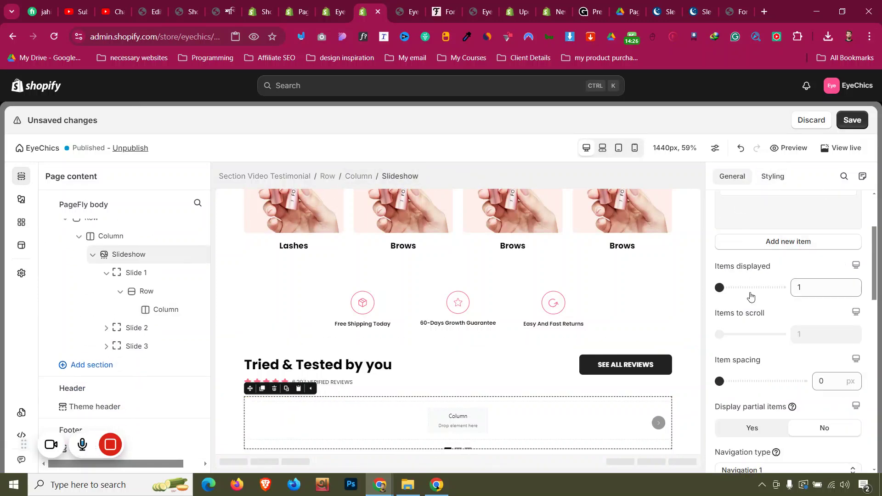
pyautogui.scroll(2, 749, 285)
pyautogui.click(766, 305)
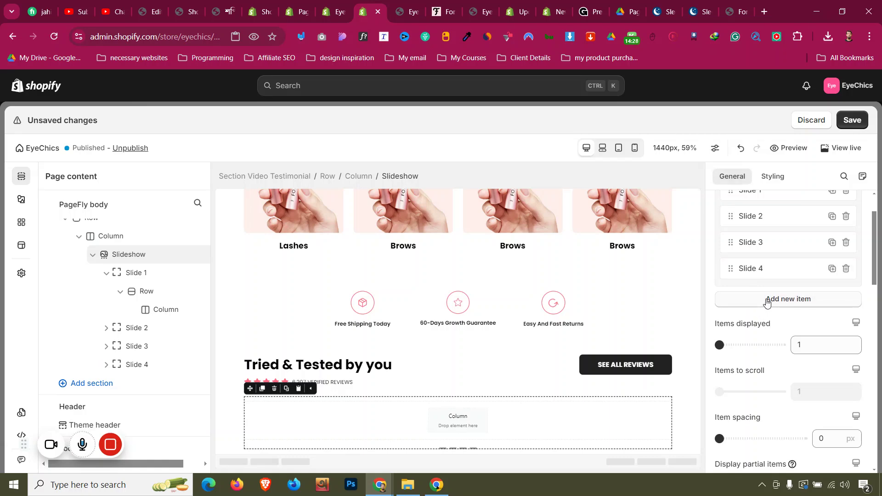
pyautogui.click(766, 303)
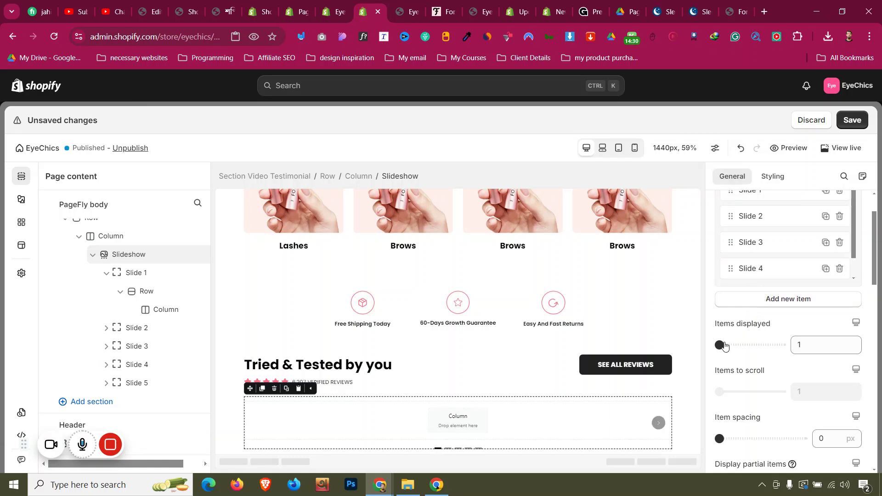
pyautogui.moveTo(725, 346); pyautogui.dragTo(781, 347)
pyautogui.scroll(-3, 822, 330)
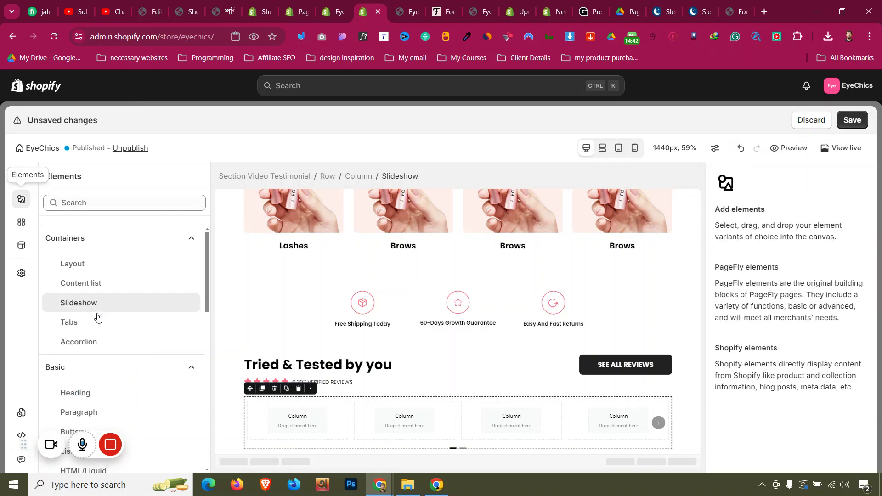
# Step: Insert an HTML video element into the slideshow's first slide and place copies of it in slides 2, 3 and 4
pyautogui.click(98, 303)
pyautogui.scroll(-3, 104, 301)
pyautogui.scroll(-2, 106, 306)
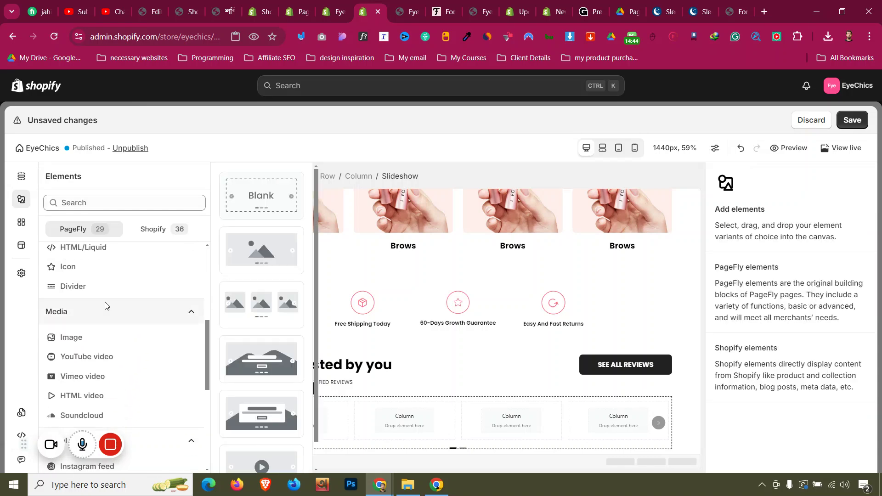
pyautogui.scroll(-1, 105, 306)
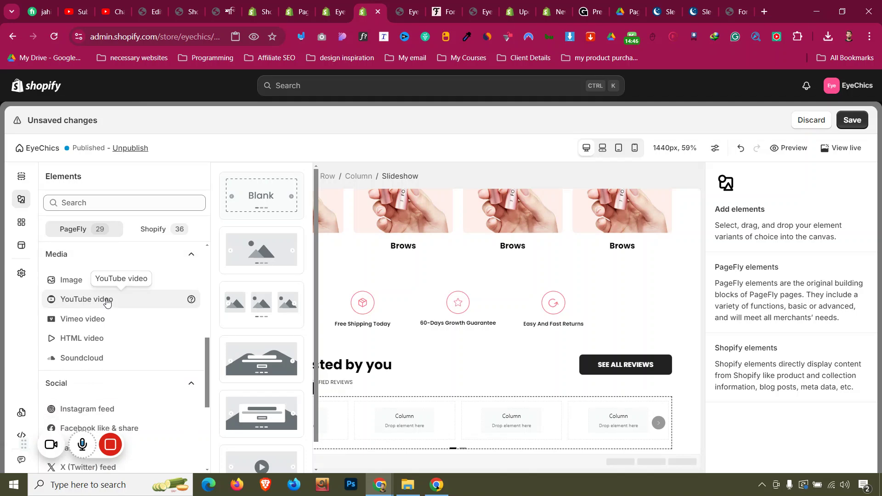
pyautogui.moveTo(98, 337)
pyautogui.scroll(-2, 103, 338)
pyautogui.moveTo(246, 191); pyautogui.dragTo(284, 432)
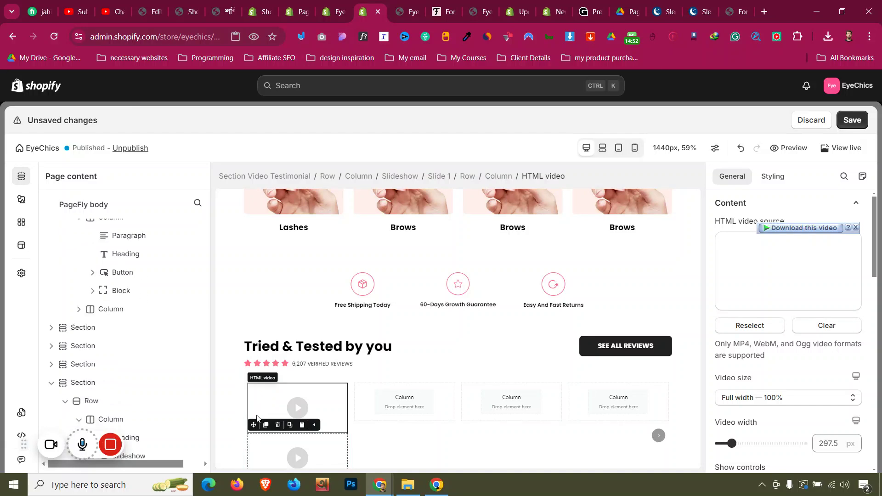
pyautogui.moveTo(253, 425); pyautogui.dragTo(609, 406)
pyautogui.click(373, 381)
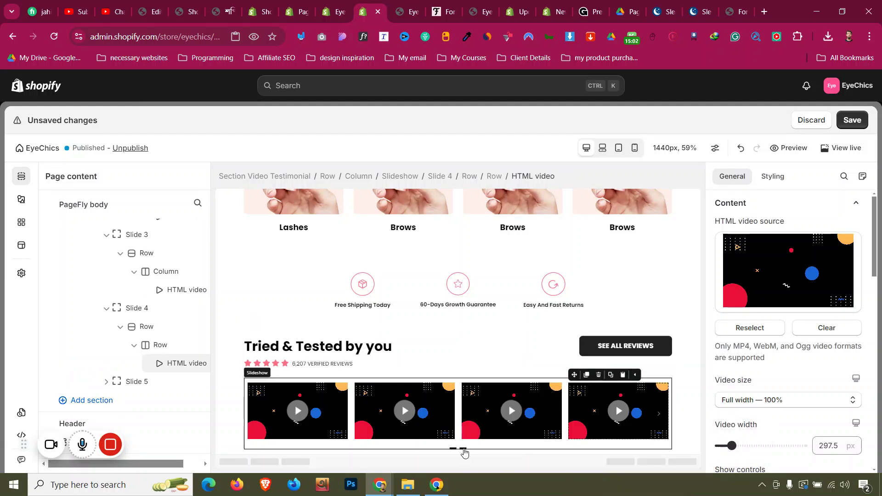
# Step: Duplicate the HTML video in slide 4 and move the copy into the empty fifth slide
pyautogui.click(464, 452)
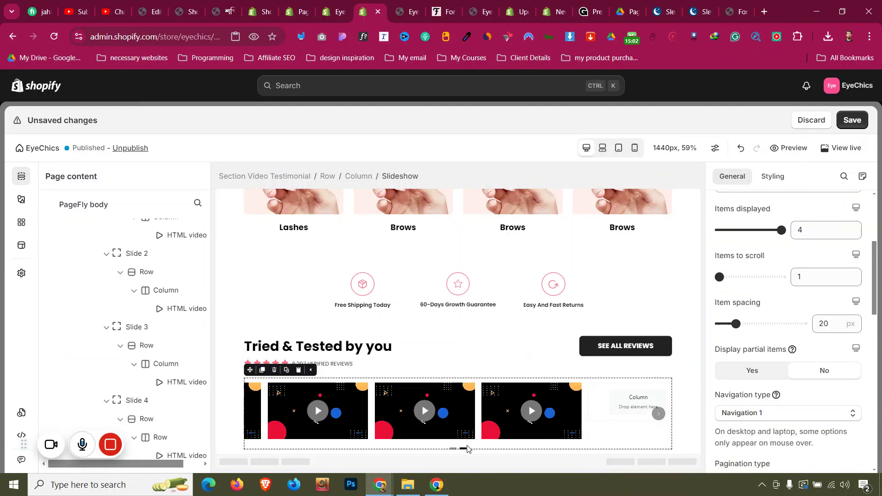
pyautogui.click(495, 394)
pyautogui.click(479, 377)
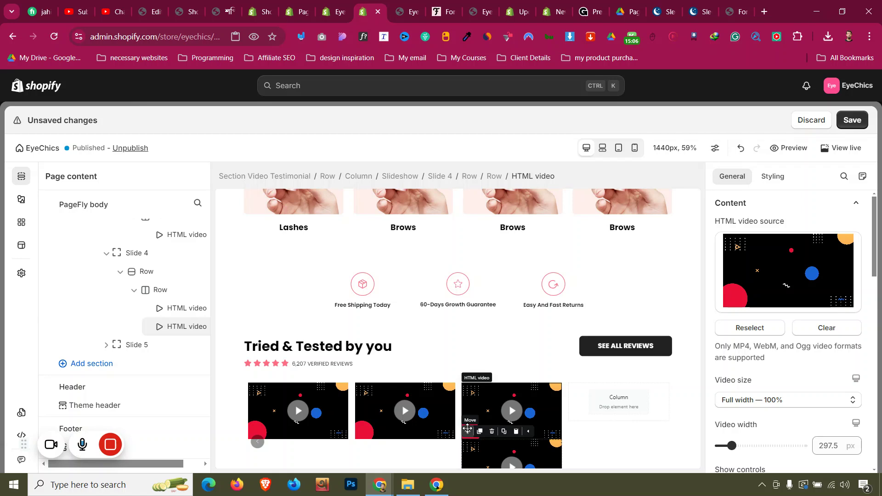
pyautogui.moveTo(467, 428); pyautogui.dragTo(619, 404)
# Step: Clear the HTML ID of the Video Testimonial section
pyautogui.click(231, 368)
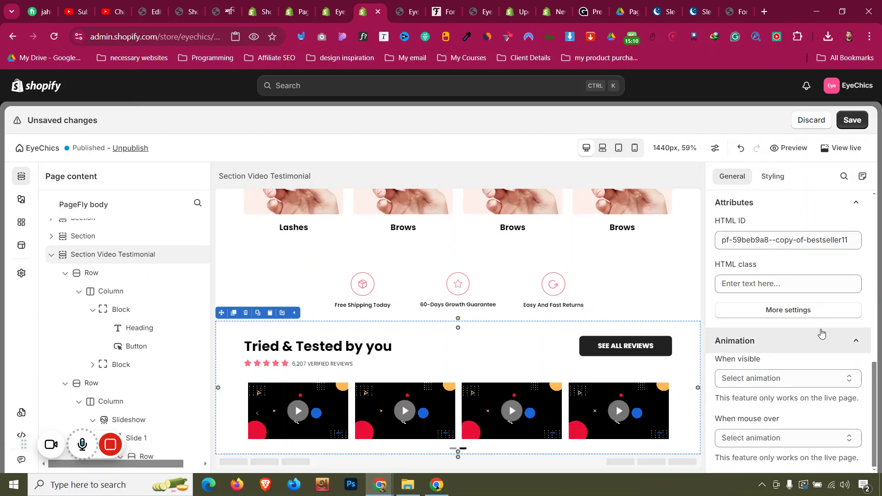
pyautogui.scroll(5, 822, 328)
pyautogui.scroll(-4, 820, 319)
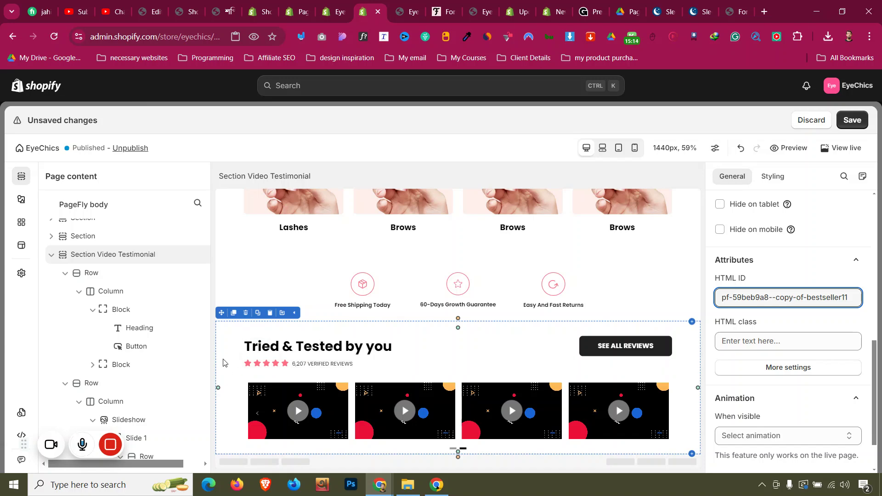
pyautogui.click(865, 322)
pyautogui.hotkey('ctrl', 'a')
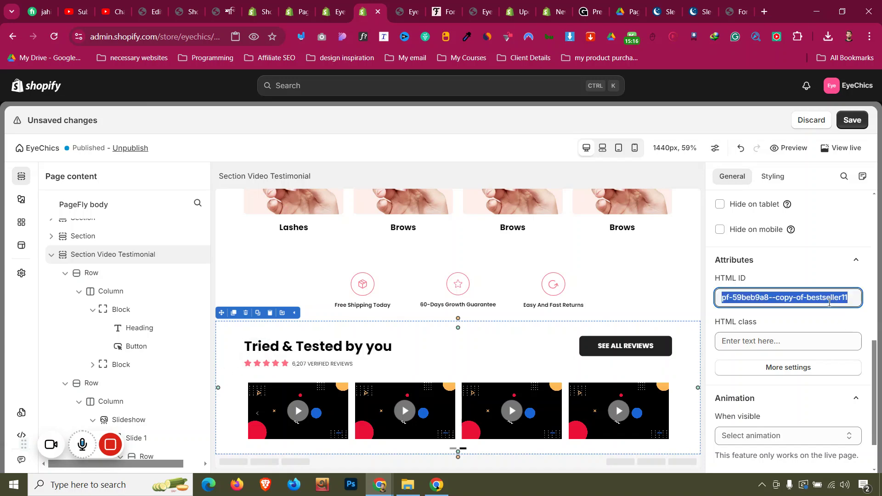
pyautogui.press('BackSpace')
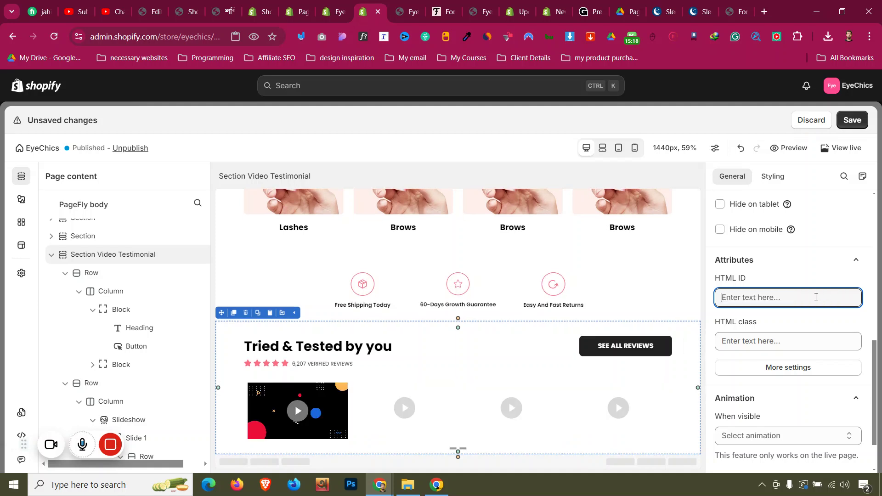
pyautogui.click(881, 325)
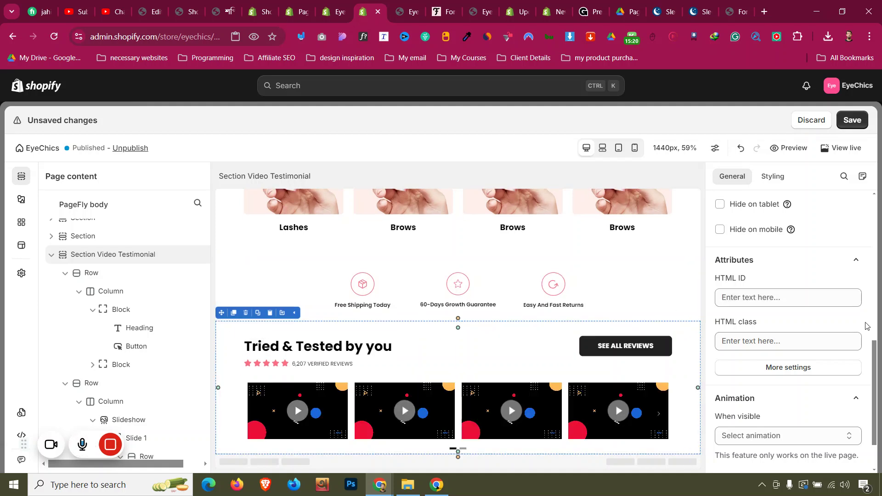
pyautogui.scroll(5, 866, 326)
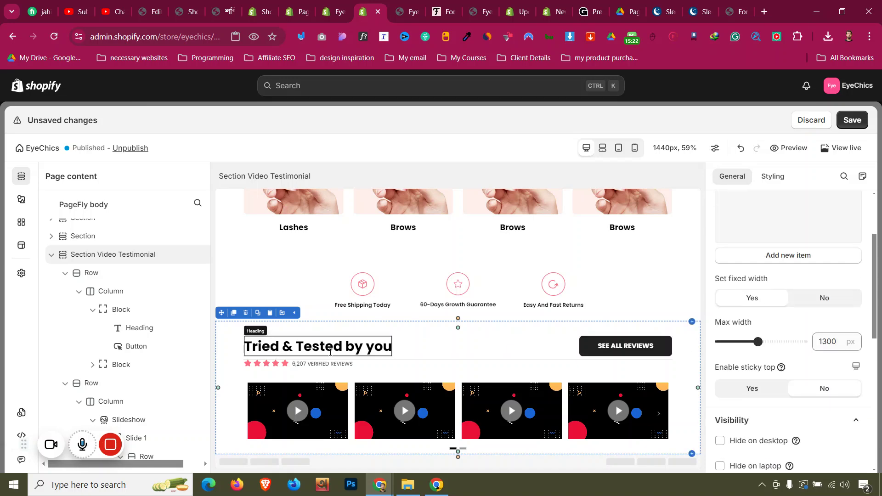
# Step: Set the Video Testimonial section's bottom padding to 50 px and compare the section with forchics.com
pyautogui.click(374, 377)
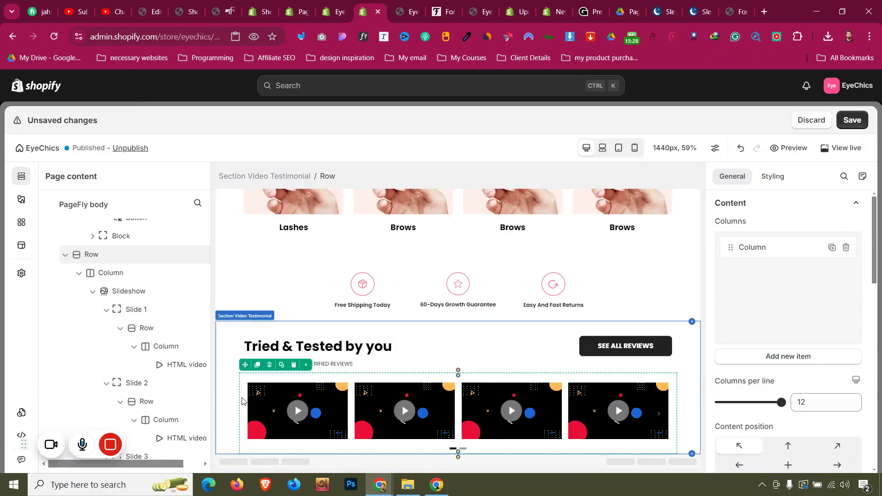
pyautogui.click(229, 389)
pyautogui.click(769, 176)
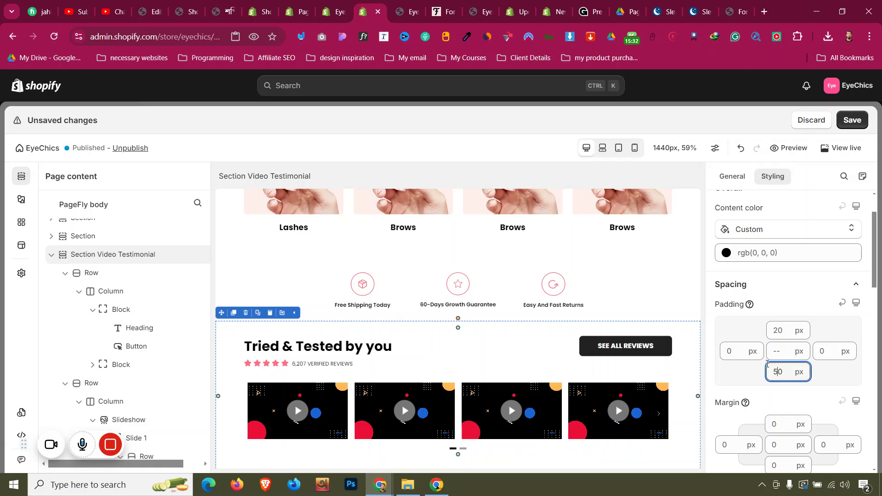
pyautogui.write('50')
pyautogui.click(449, 4)
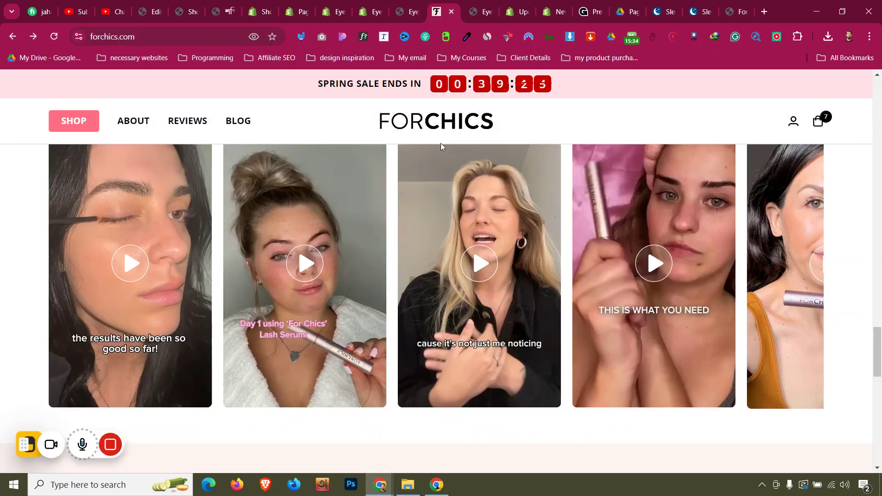
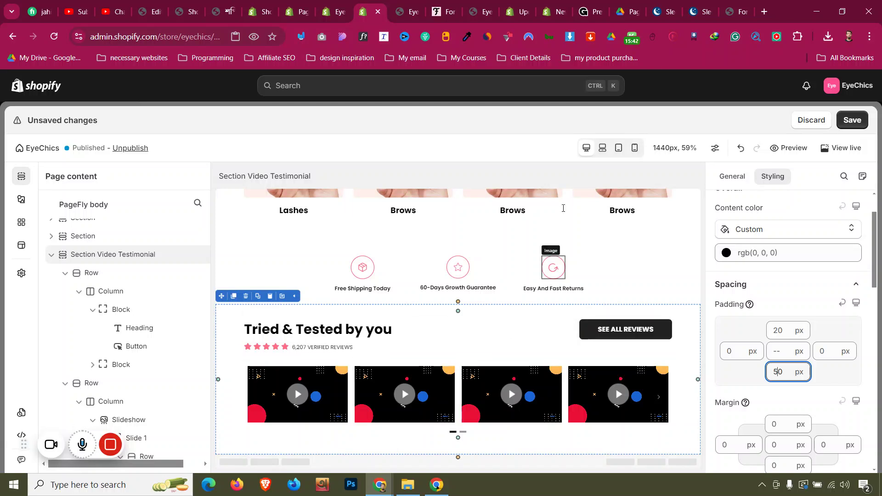
# Step: In the mobile layout, duplicate the See All Reviews button and move the copy below the video slideshow
pyautogui.click(635, 148)
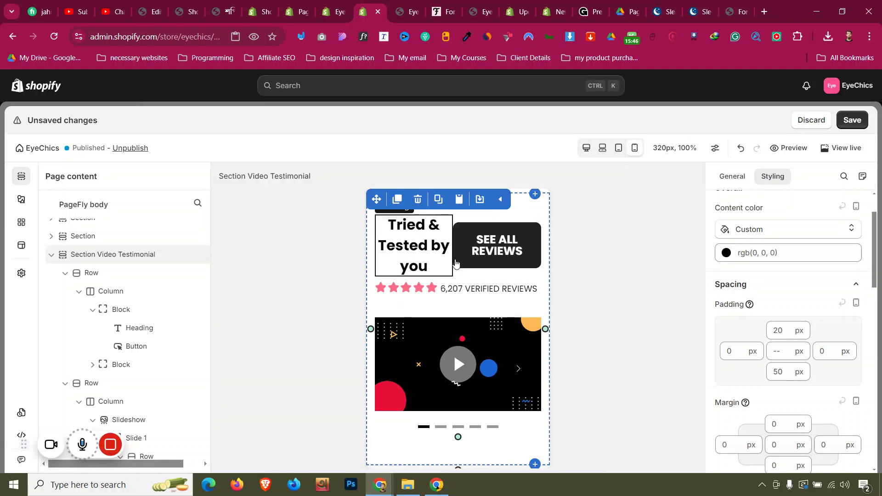
pyautogui.click(473, 252)
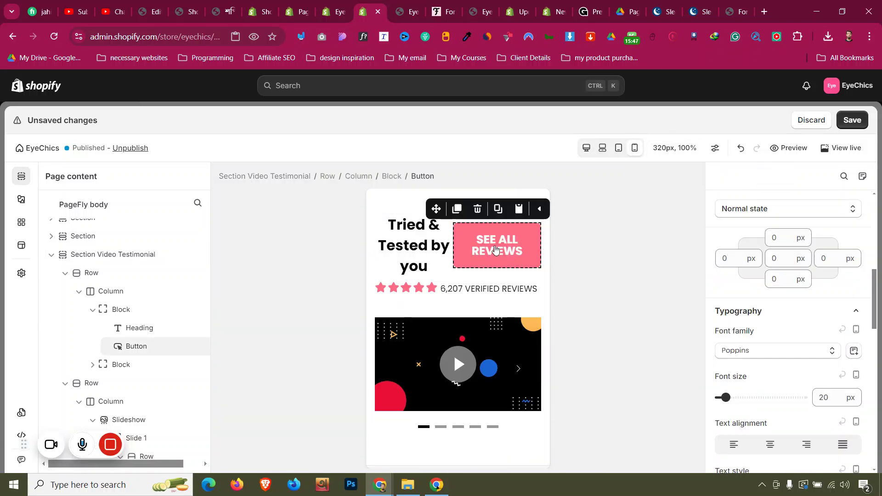
pyautogui.click(456, 215)
pyautogui.moveTo(436, 218); pyautogui.dragTo(442, 447)
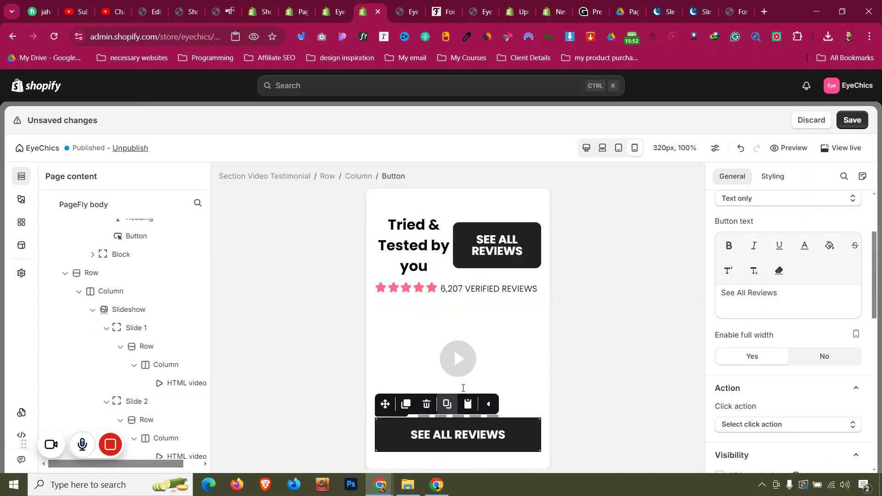
pyautogui.scroll(-1, 499, 395)
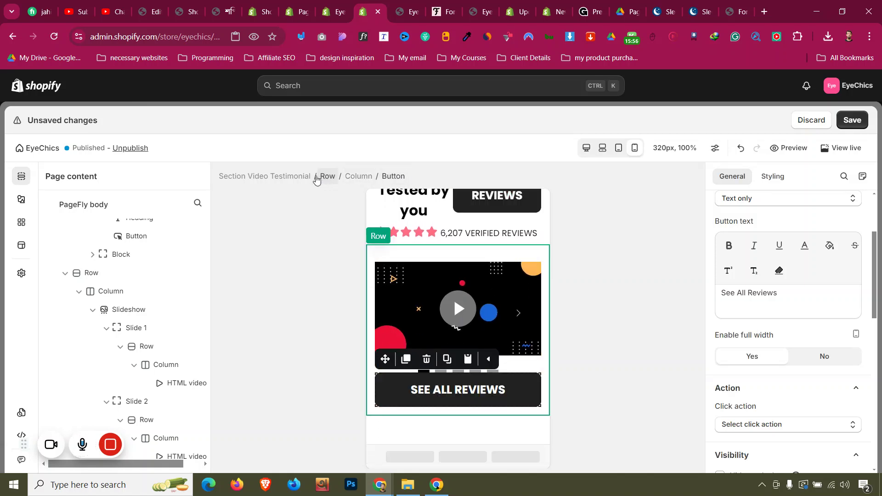
# Step: Set the top margin of the See All Reviews button below the slideshow to 30 px on mobile
pyautogui.scroll(2, 772, 287)
pyautogui.scroll(1, 771, 288)
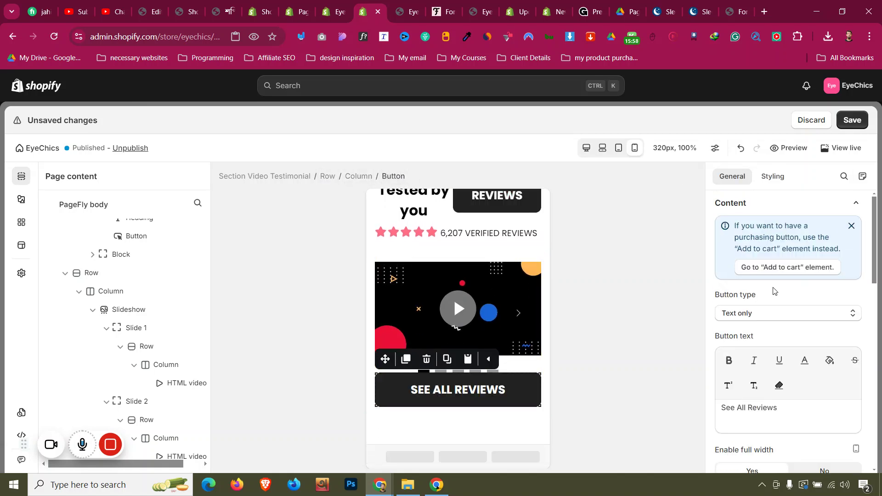
pyautogui.scroll(-5, 772, 292)
pyautogui.click(776, 179)
pyautogui.scroll(20, 780, 234)
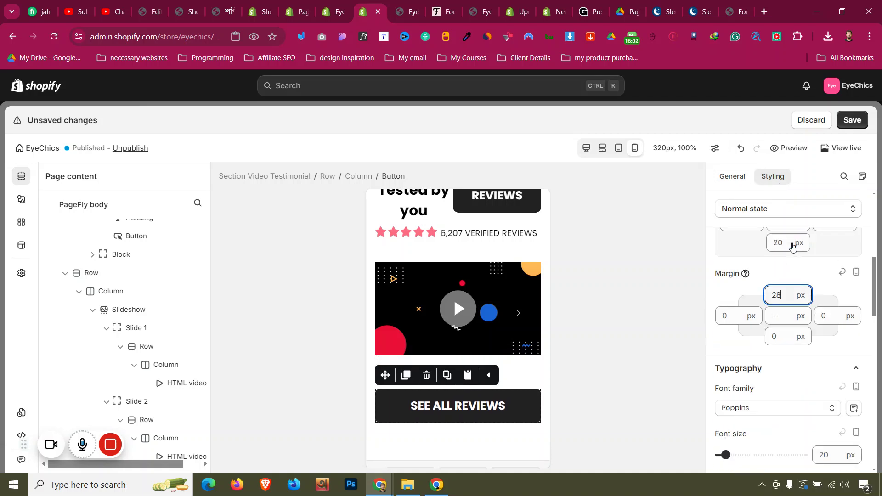
pyautogui.scroll(2, 784, 291)
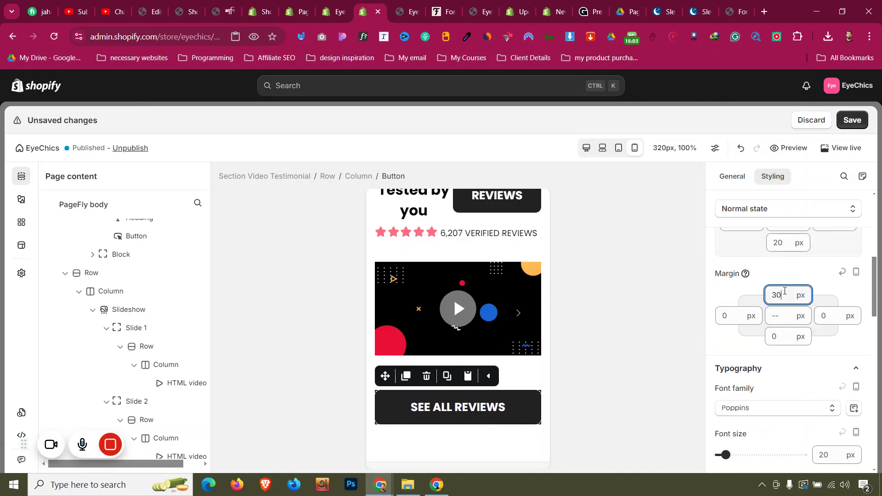
# Step: Set the Video Testimonial section's bottom padding to 30 px on mobile
pyautogui.click(370, 291)
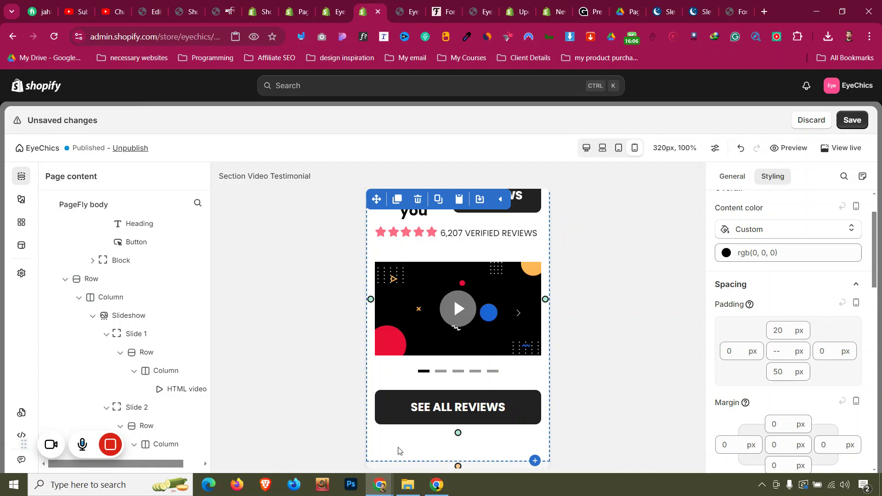
pyautogui.click(788, 376)
pyautogui.press('BackSpace')
pyautogui.press('BackSpace')
pyautogui.write('17')
pyautogui.press('BackSpace')
pyautogui.press('BackSpace')
pyautogui.write('30')
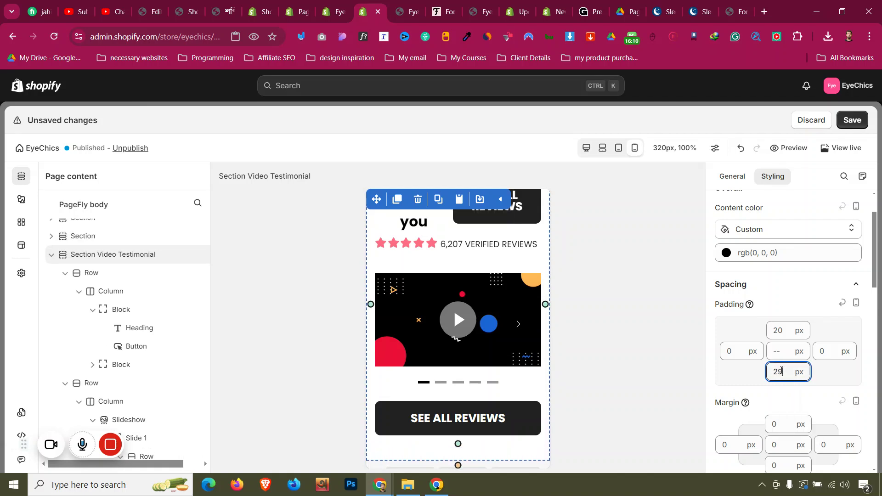
# Step: Hide the See All Reviews button beside the heading on tablet and mobile, and the copy below the slideshow on desktop and laptop
pyautogui.click(586, 147)
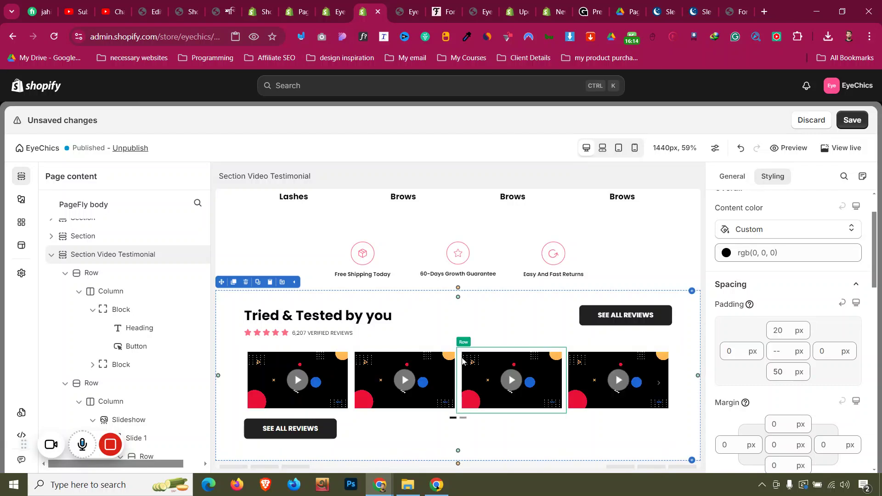
pyautogui.click(633, 311)
pyautogui.click(743, 177)
pyautogui.scroll(1, 757, 316)
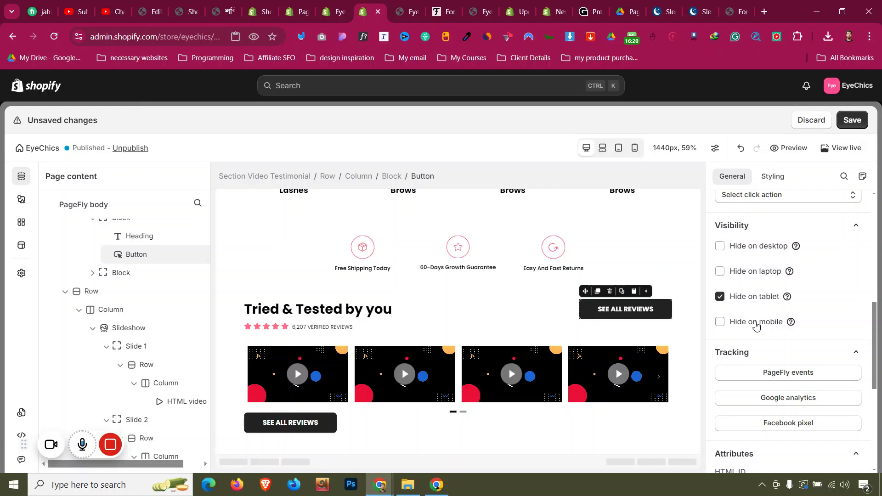
pyautogui.click(322, 427)
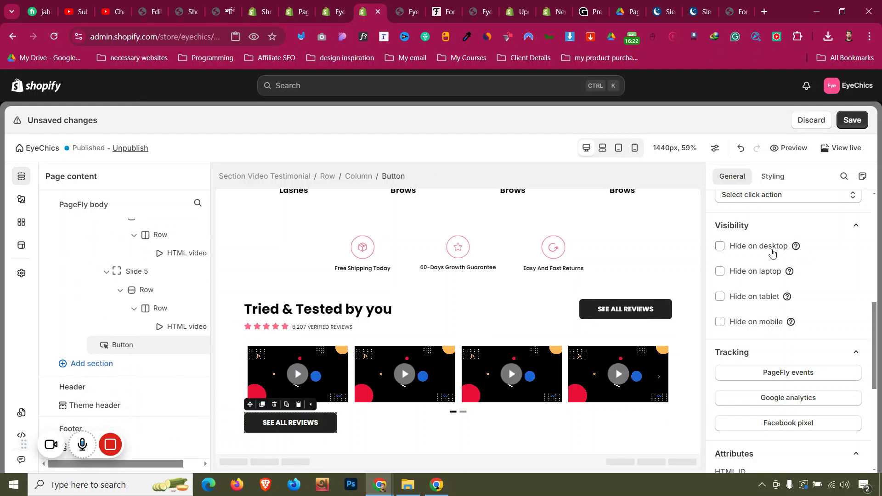
pyautogui.click(757, 247)
pyautogui.click(635, 148)
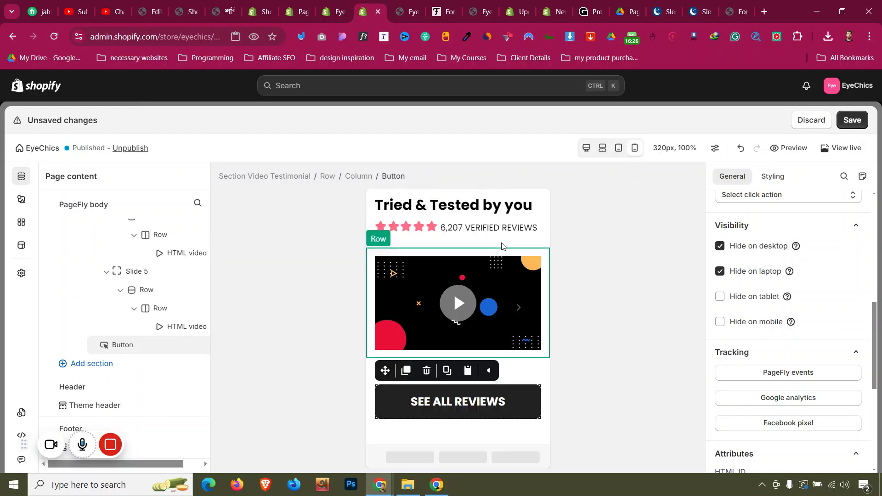
# Step: Examine the mobile spacing settings of the slideshow, its surrounding rows and the verified reviews text
pyautogui.click(394, 443)
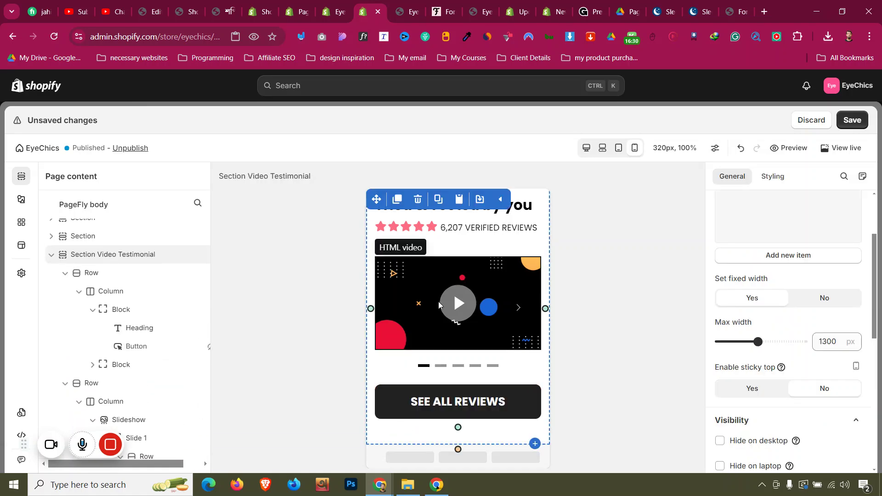
pyautogui.click(445, 257)
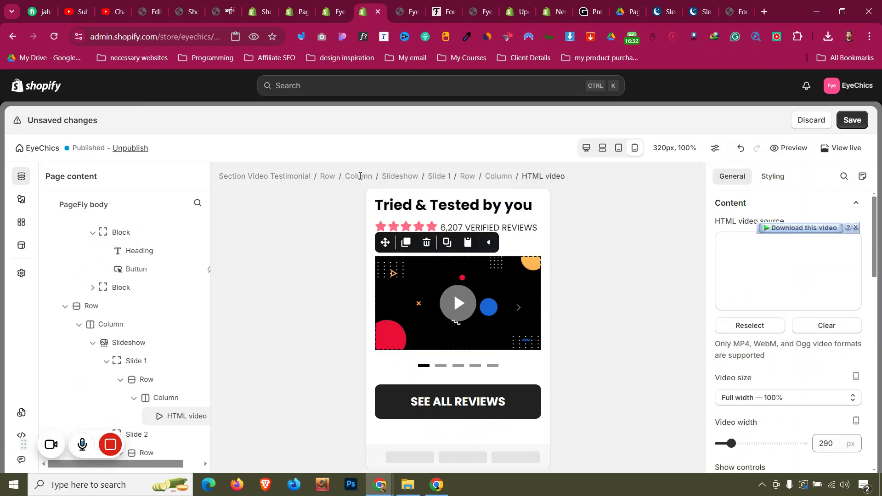
pyautogui.click(400, 175)
pyautogui.click(791, 184)
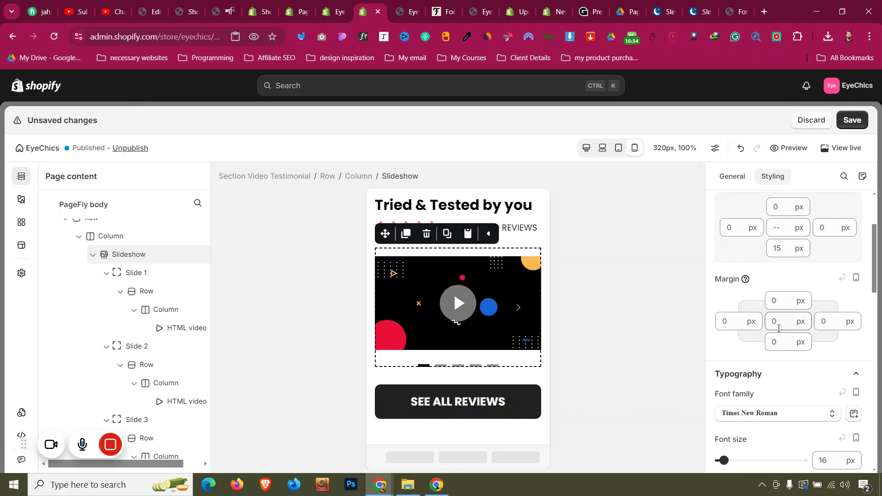
pyautogui.click(370, 261)
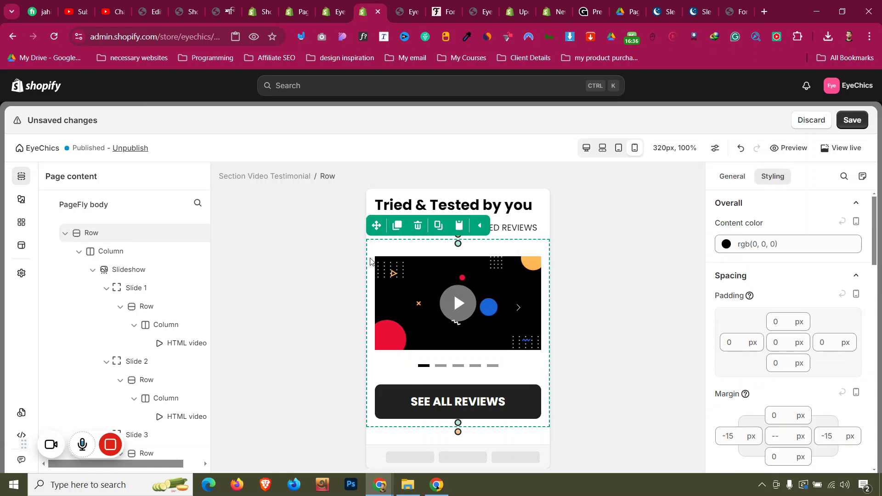
pyautogui.click(387, 255)
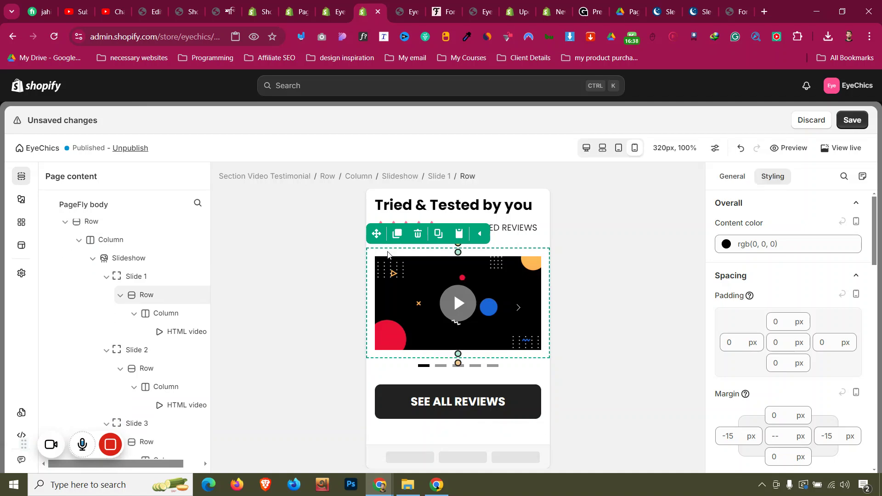
pyautogui.click(369, 275)
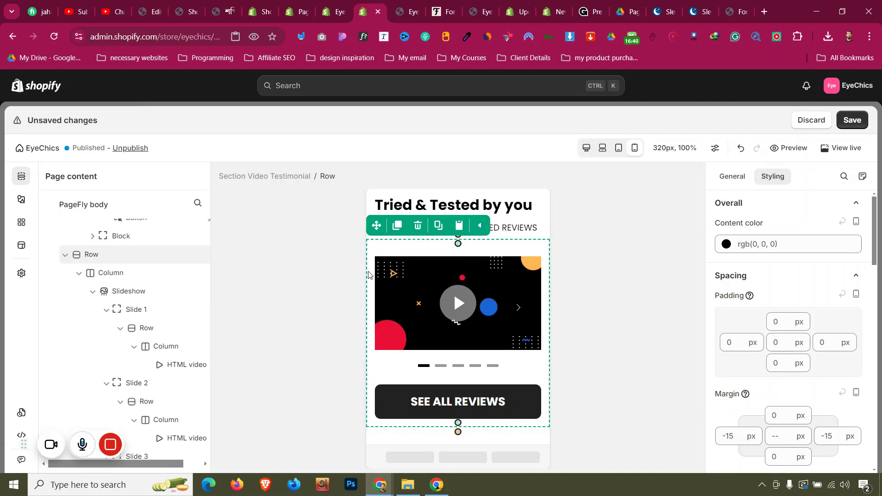
pyautogui.click(505, 228)
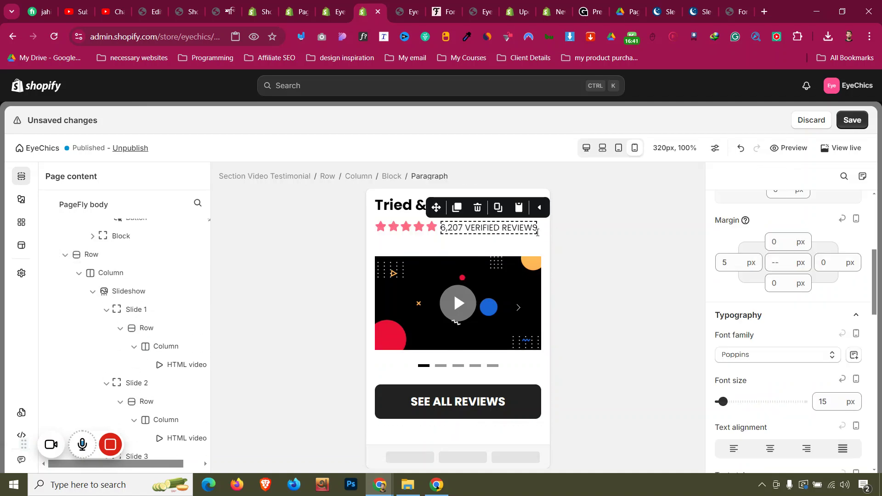
pyautogui.click(446, 246)
pyautogui.scroll(3, 398, 364)
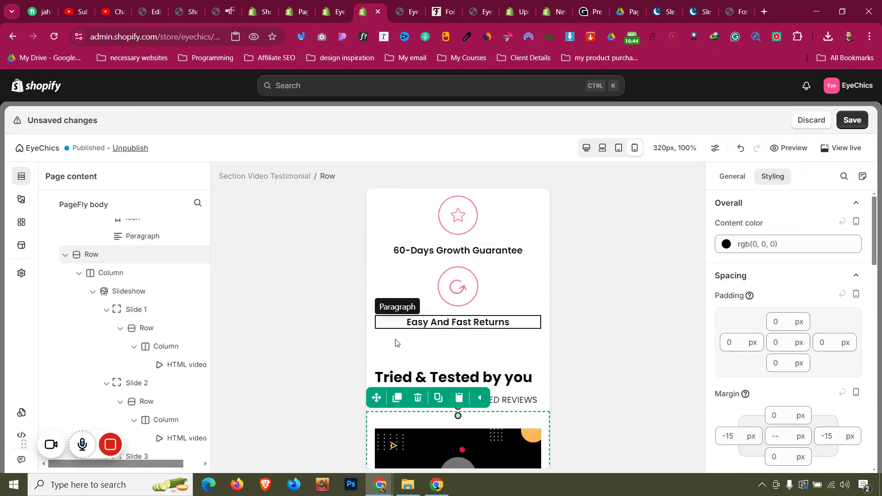
# Step: Reduce the Video Testimonial section's top padding in the mobile layout
pyautogui.click(456, 354)
pyautogui.click(776, 331)
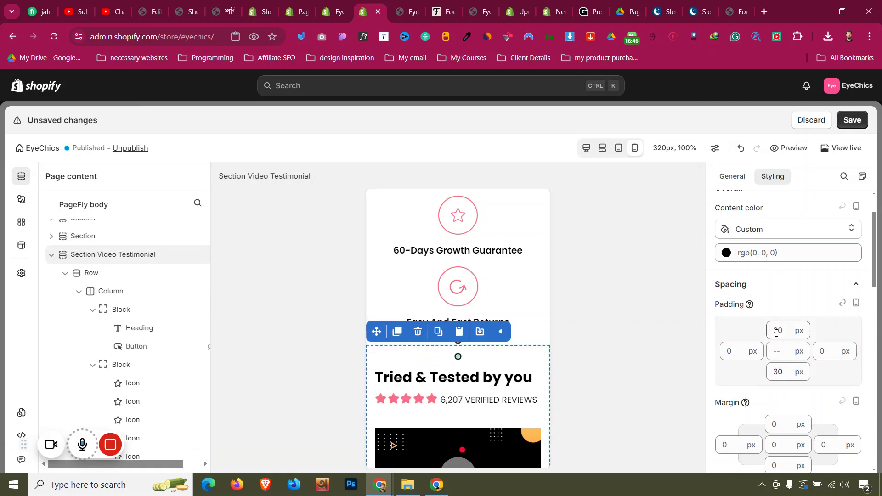
pyautogui.click(539, 337)
pyautogui.scroll(-3, 540, 338)
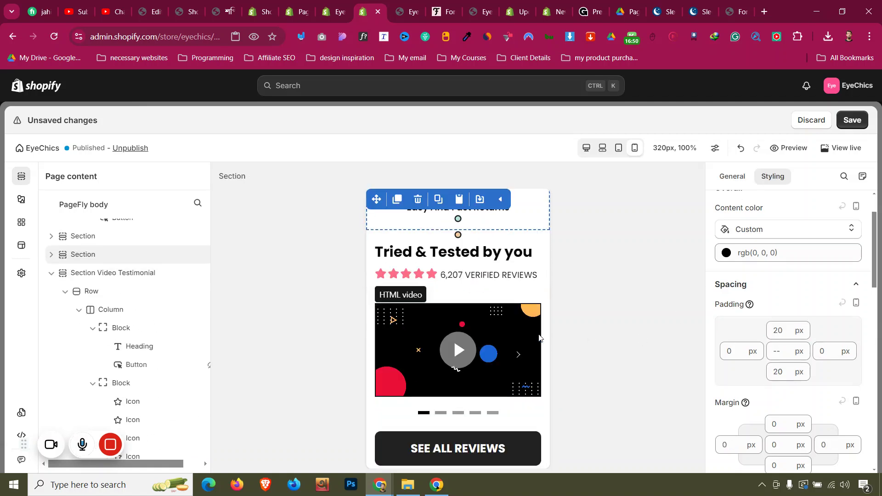
# Step: Switch back to the desktop layout and look further down the forchics.com reference page
pyautogui.click(588, 148)
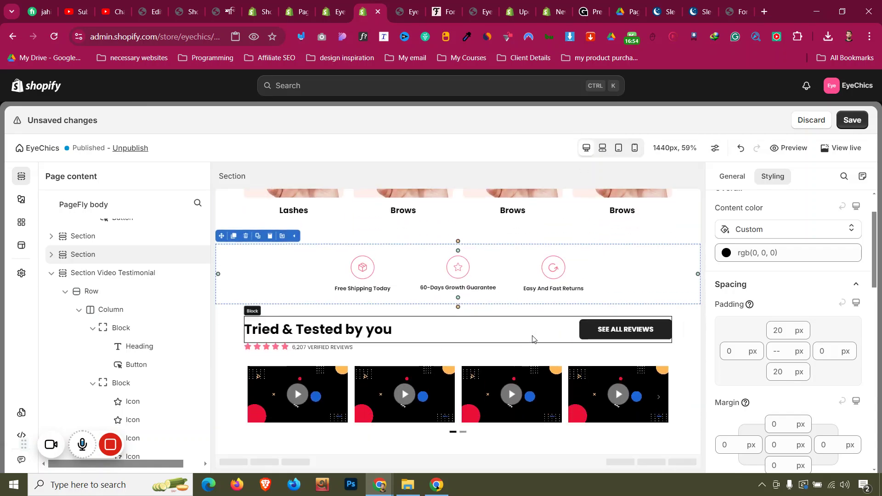
pyautogui.click(445, 4)
pyautogui.scroll(-10, 465, 273)
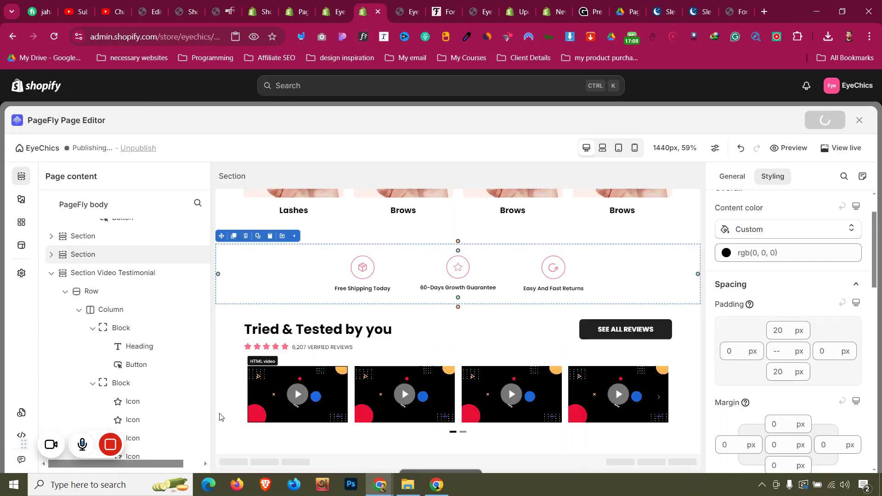
# Step: Add a new section with a one-column layout below the Video Testimonial section and set its maximum width to 1300 px
pyautogui.click(22, 199)
pyautogui.scroll(5, 120, 301)
pyautogui.moveTo(118, 280)
pyautogui.moveTo(259, 207); pyautogui.dragTo(288, 405)
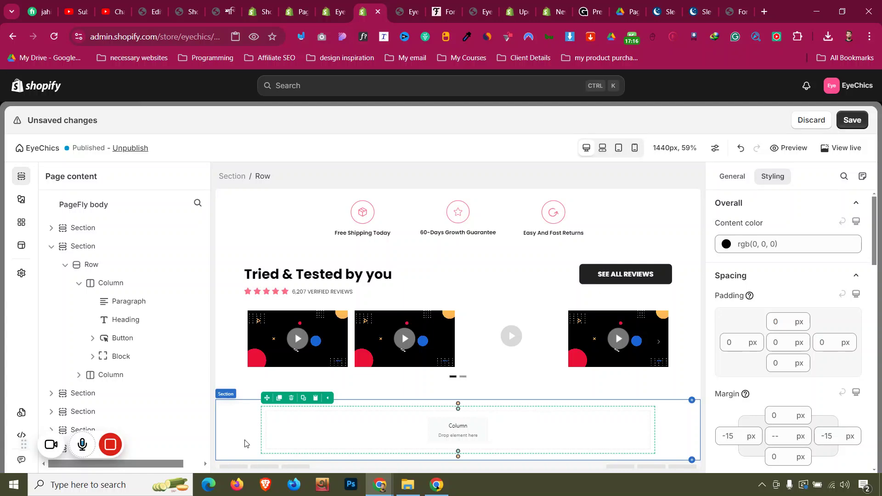
pyautogui.click(732, 176)
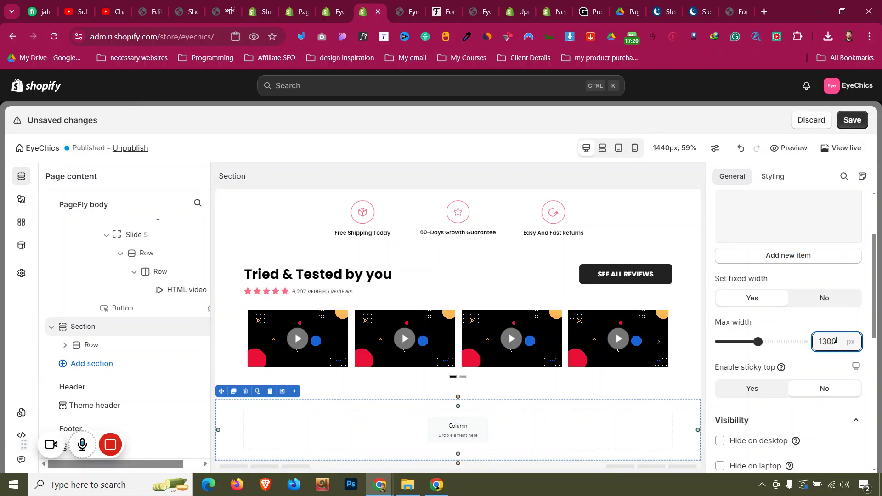
# Step: Duplicate the "Tried & Tested by you" heading and move the copy into the new section's empty column
pyautogui.click(294, 274)
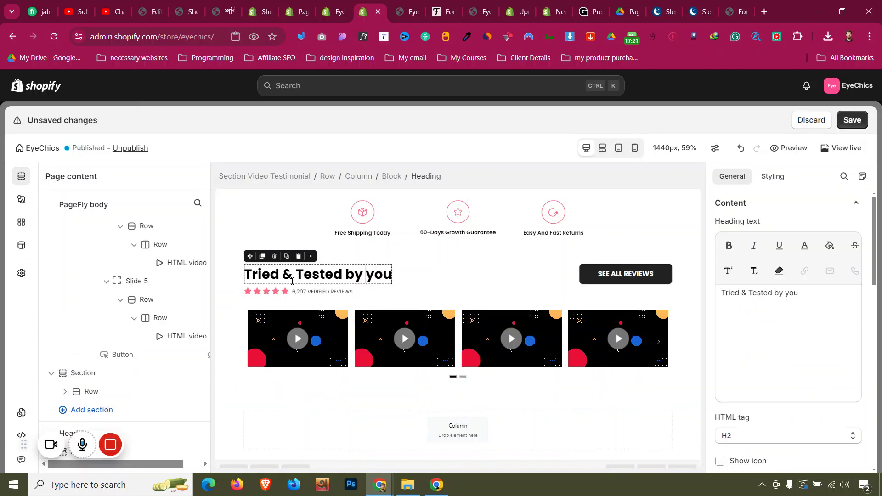
pyautogui.click(260, 256)
pyautogui.moveTo(418, 256); pyautogui.dragTo(390, 434)
# Step: Replace the copied heading's text with "Numbers Don't Lie", copied from the forchics.com reference page
pyautogui.click(441, 11)
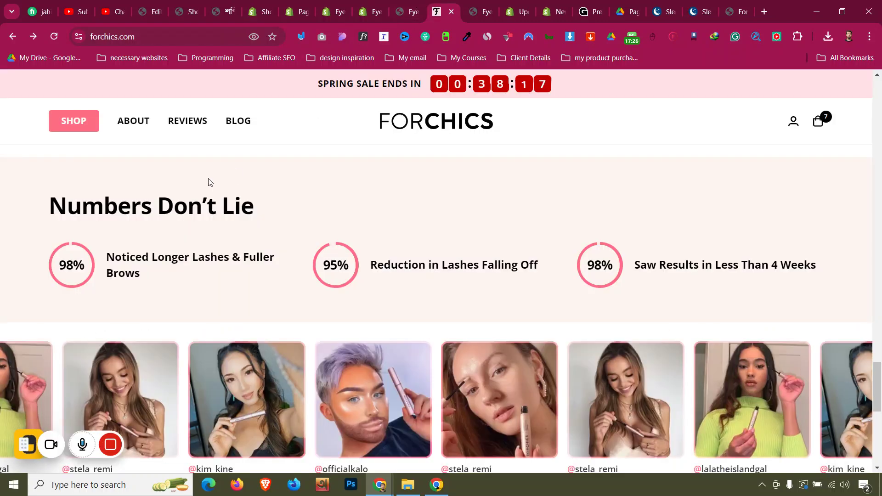
pyautogui.tripleClick(214, 200)
pyautogui.hotkey('ctrl', 'c')
pyautogui.click(381, 9)
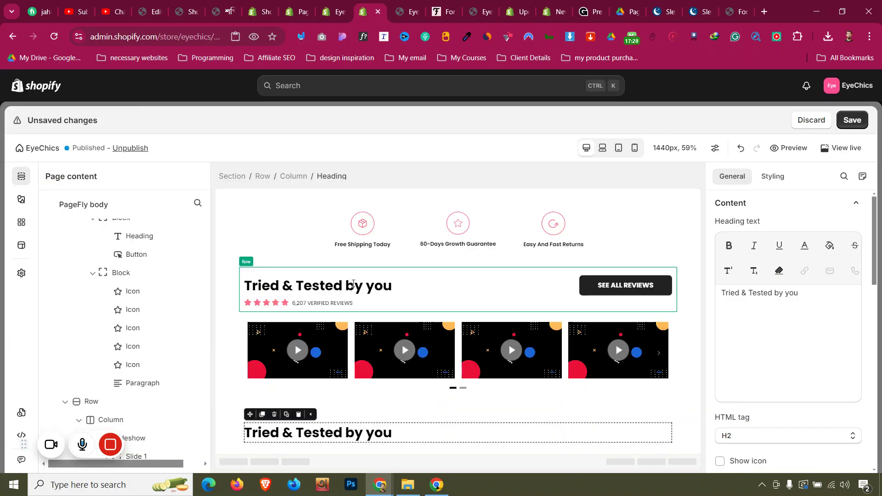
pyautogui.hotkey('ctrl', 'a')
pyautogui.hotkey('ctrl', 'v')
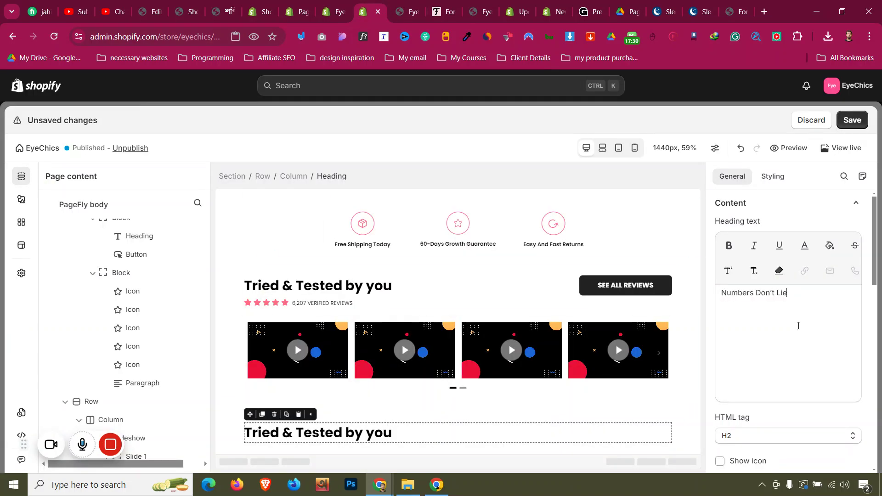
pyautogui.click(234, 427)
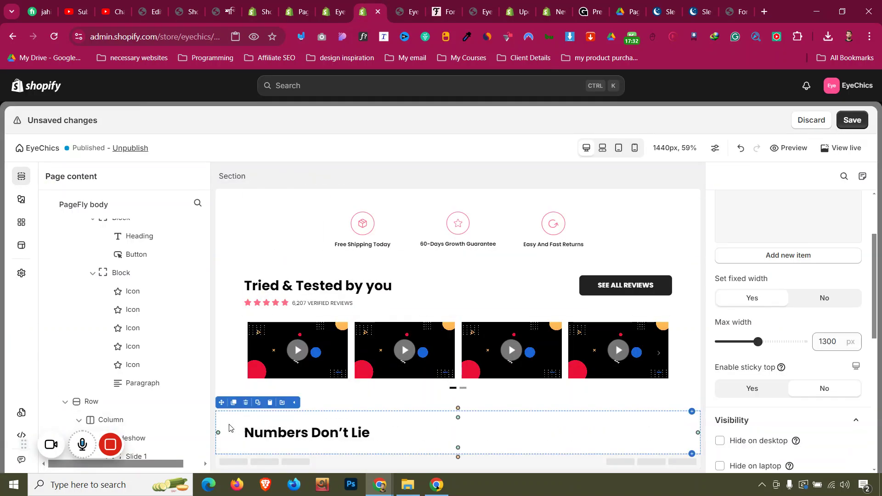
# Step: Check the forchics.com statistics layout, and add a three-column row below the Numbers Don't Lie heading with a 20 px top margin
pyautogui.click(445, 7)
pyautogui.click(130, 251)
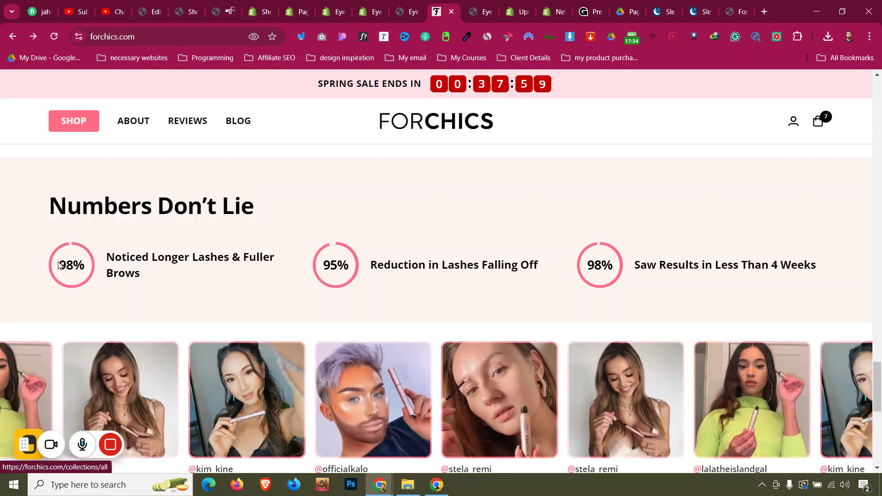
pyautogui.click(370, 11)
pyautogui.click(21, 199)
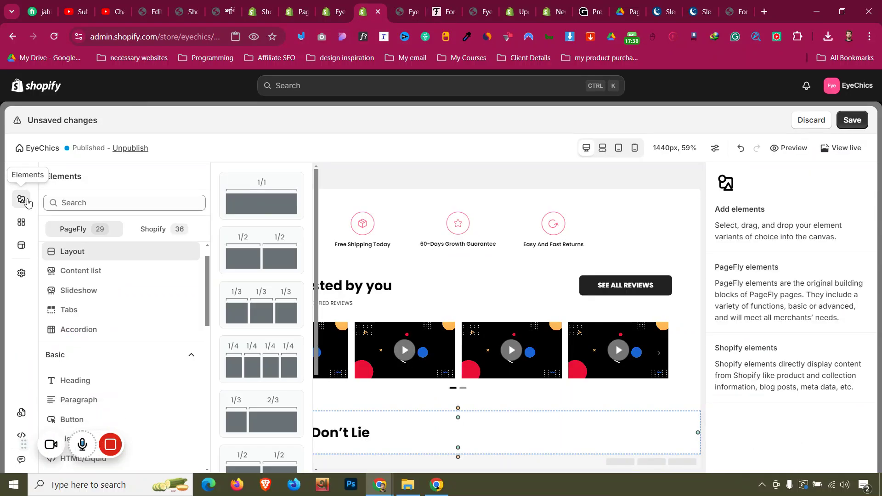
pyautogui.moveTo(257, 307); pyautogui.dragTo(346, 444)
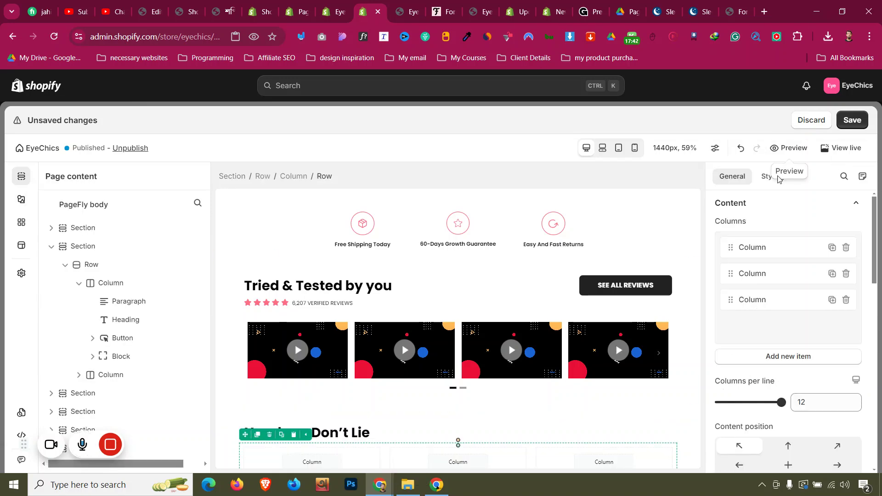
pyautogui.click(764, 179)
pyautogui.write('22')
pyautogui.press('BackSpace')
pyautogui.write('0')
pyautogui.scroll(-2, 219, 412)
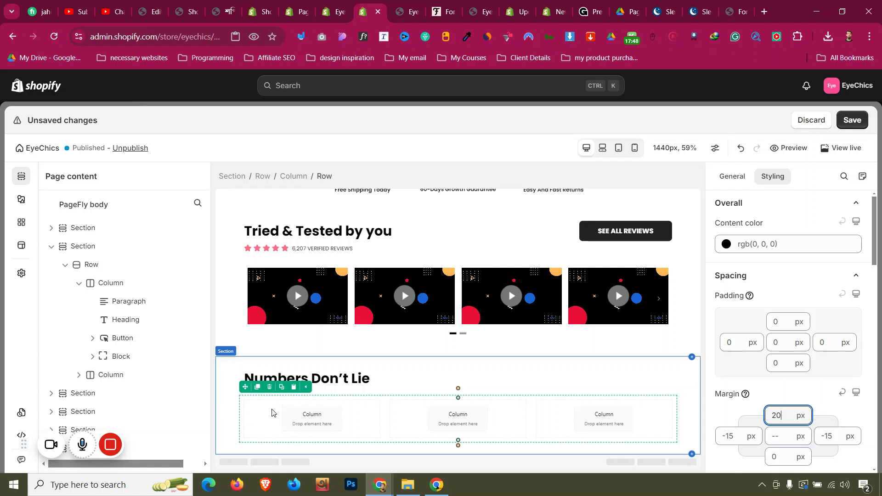
# Step: Insert a block into the first column of the three-column row under the Numbers Don't Lie heading
pyautogui.click(228, 404)
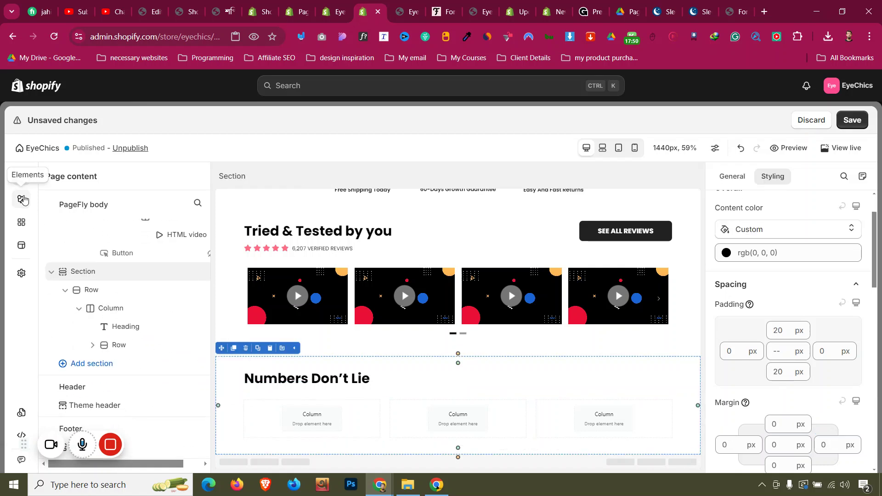
pyautogui.click(23, 199)
pyautogui.scroll(-3, 258, 313)
pyautogui.moveTo(275, 428); pyautogui.dragTo(313, 419)
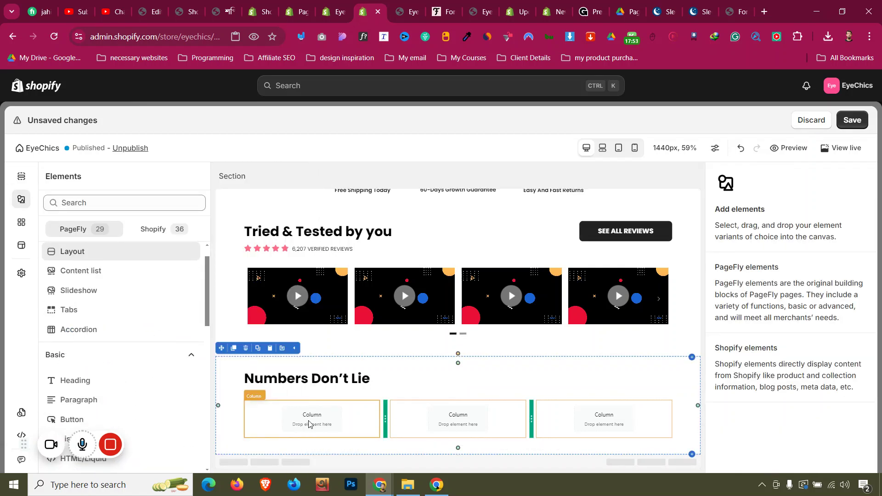
# Step: Find the circular Progress element and try to place it inside the first column's block
pyautogui.click(21, 199)
pyautogui.scroll(-1, 136, 312)
pyautogui.scroll(-1, 136, 308)
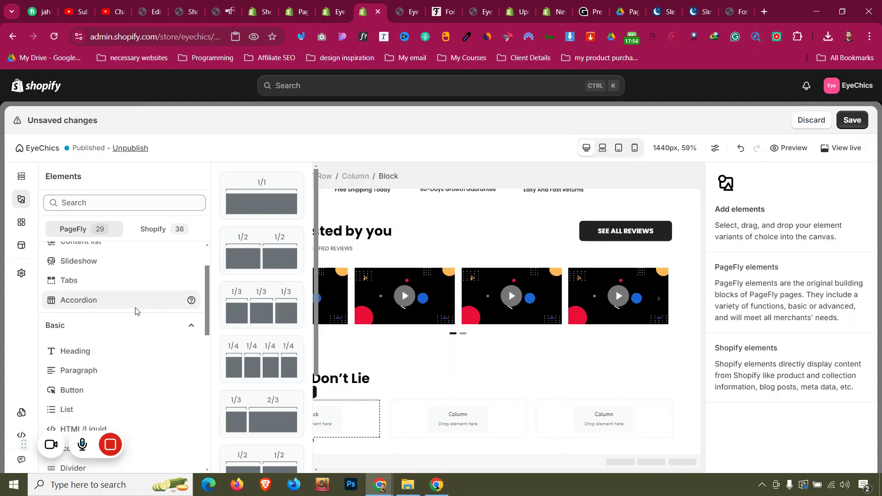
pyautogui.scroll(2, 136, 302)
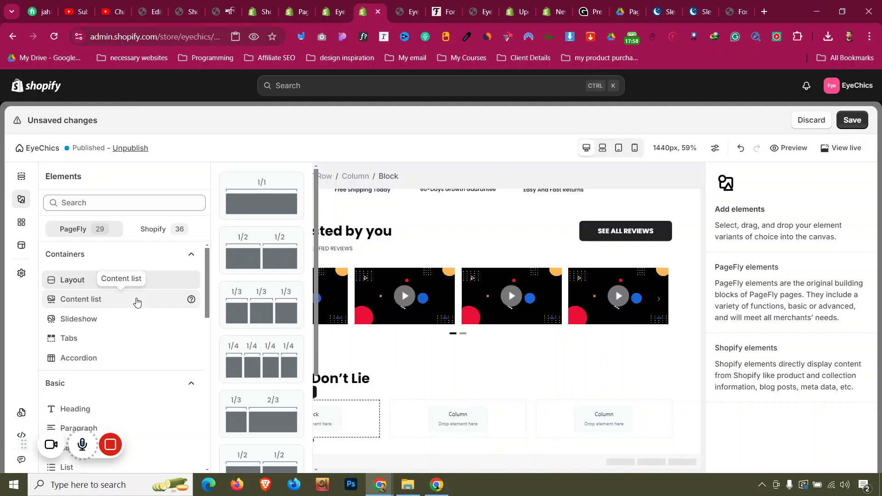
pyautogui.scroll(-7, 136, 302)
pyautogui.scroll(-4, 136, 302)
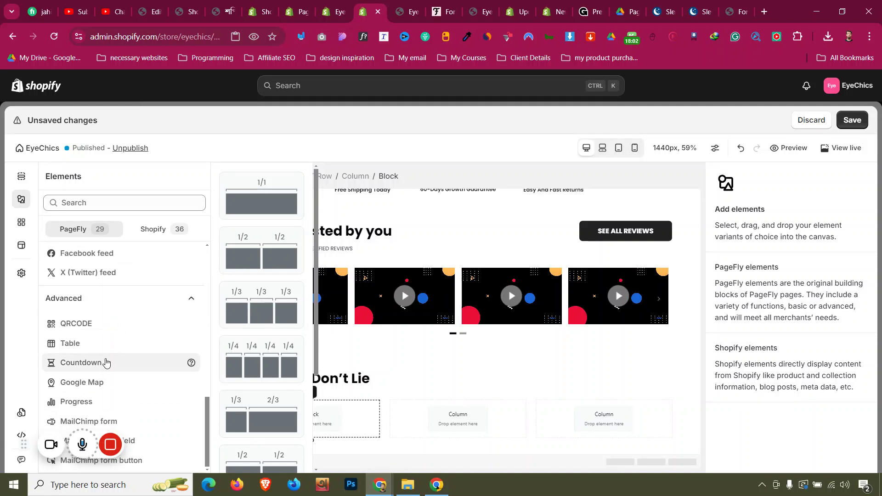
pyautogui.moveTo(106, 364)
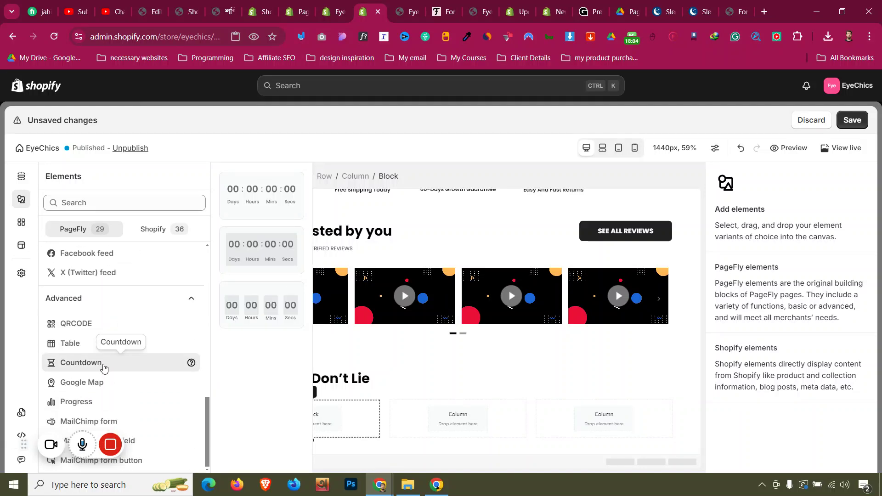
pyautogui.moveTo(110, 408)
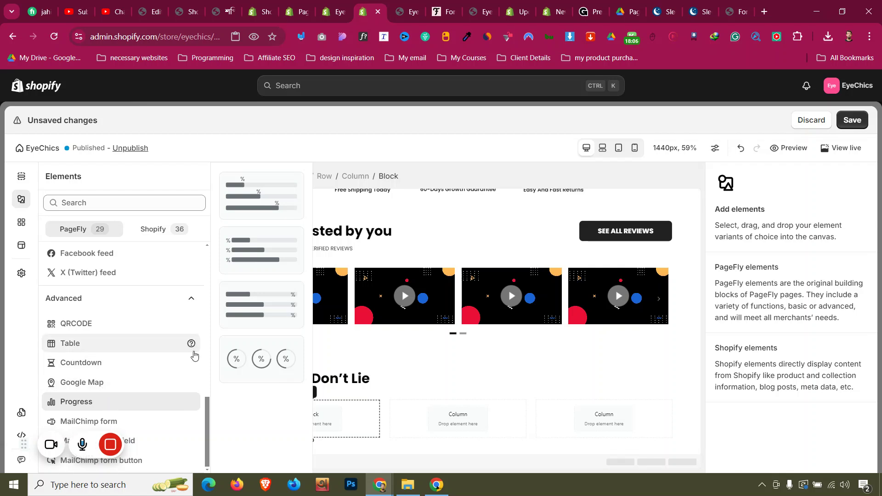
pyautogui.click(253, 356)
pyautogui.moveTo(251, 356); pyautogui.dragTo(344, 416)
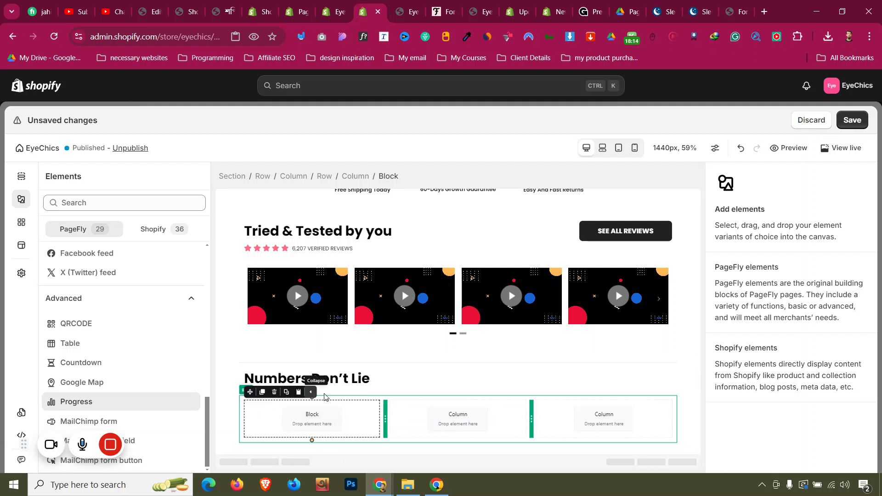
# Step: Delete the nested three-column row and the Numbers Don't Lie heading from the new section
pyautogui.click(354, 402)
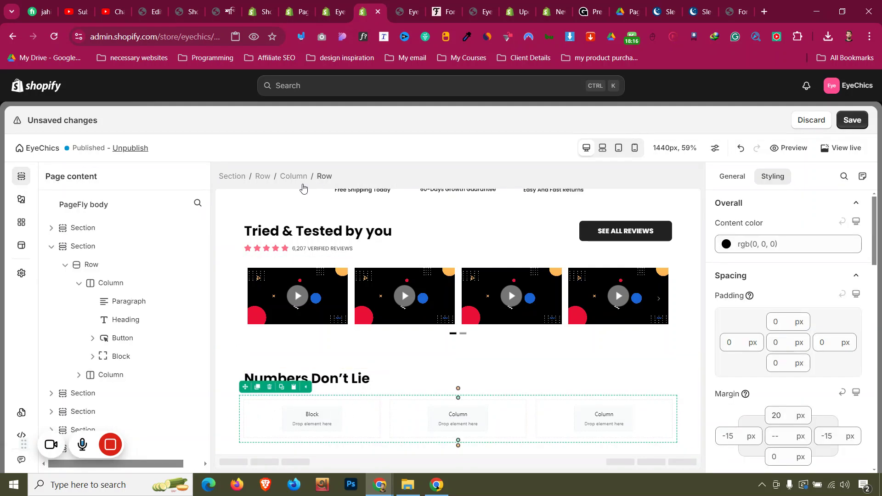
pyautogui.click(264, 177)
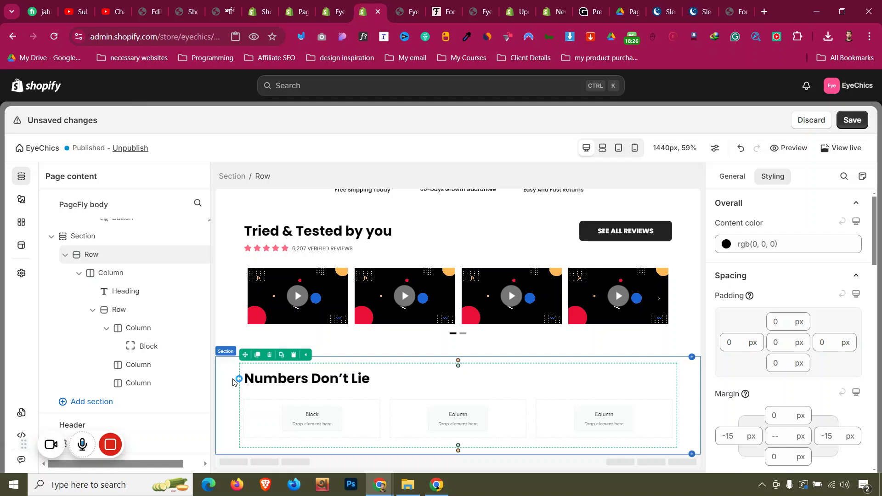
pyautogui.click(244, 402)
pyautogui.click(270, 392)
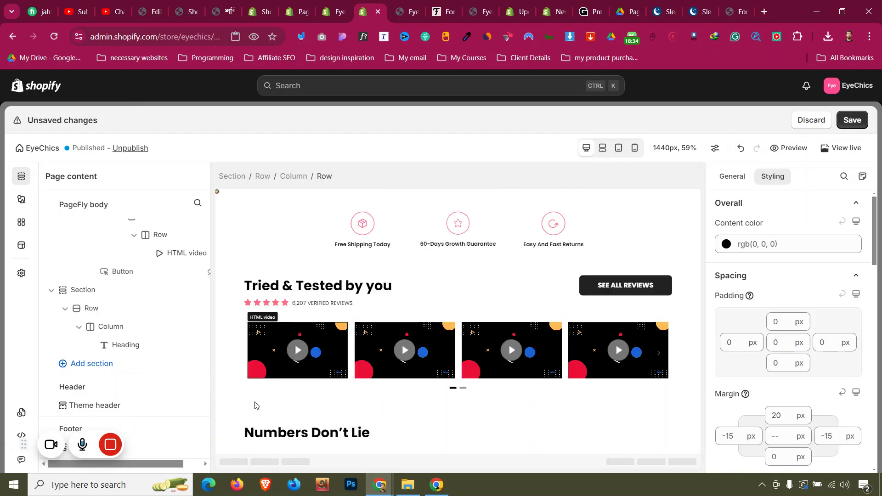
pyautogui.click(256, 431)
pyautogui.click(276, 415)
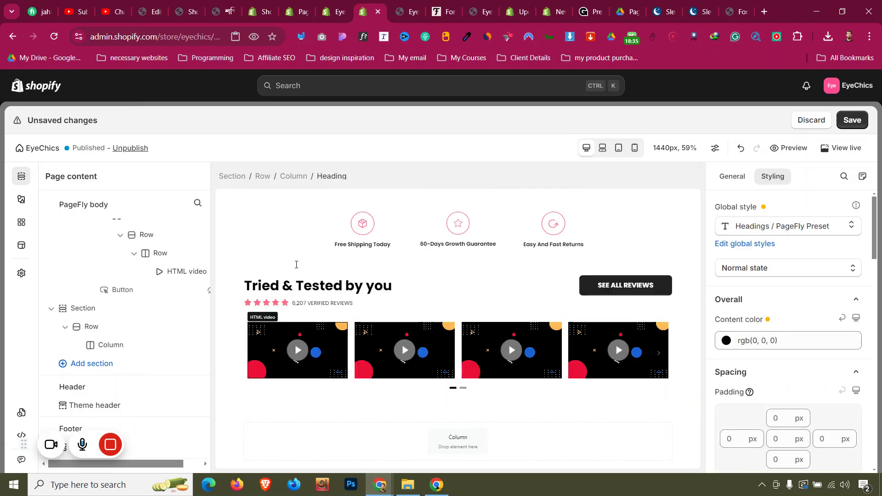
# Step: Duplicate the column in the new section's row twice to make a three-column row
pyautogui.click(264, 177)
pyautogui.click(733, 176)
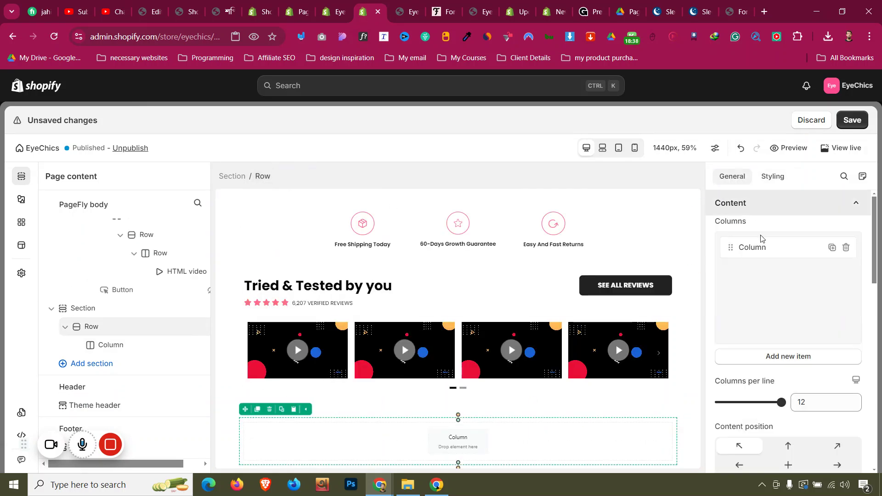
pyautogui.click(832, 248)
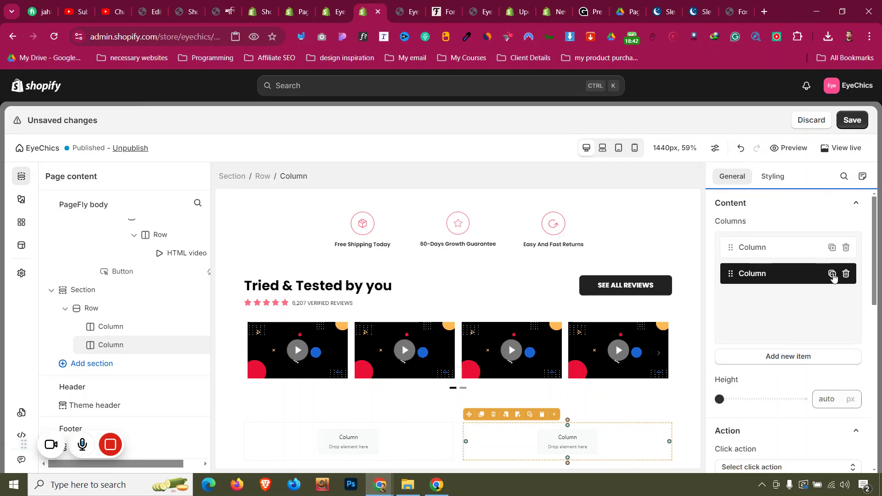
pyautogui.click(833, 274)
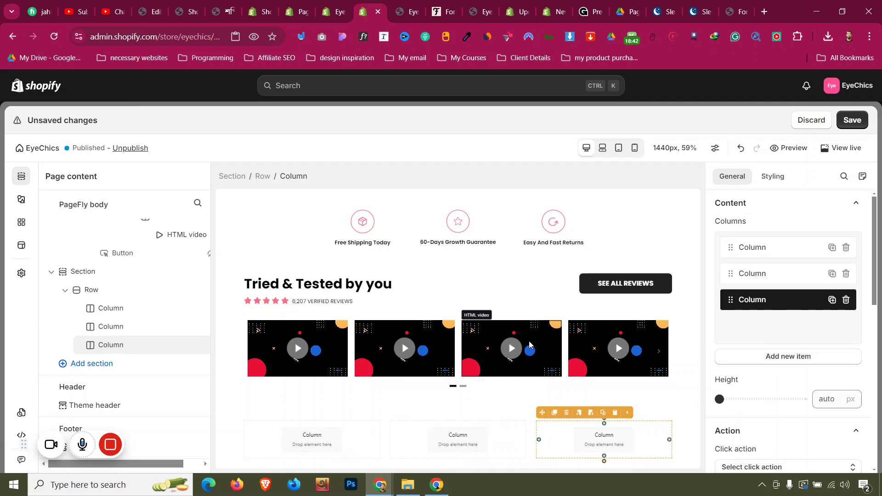
# Step: Insert a block into the first of the new section's three columns
pyautogui.click(21, 200)
pyautogui.scroll(5, 121, 274)
pyautogui.moveTo(121, 275)
pyautogui.scroll(-1, 120, 275)
pyautogui.scroll(-3, 243, 310)
pyautogui.moveTo(270, 420); pyautogui.dragTo(306, 430)
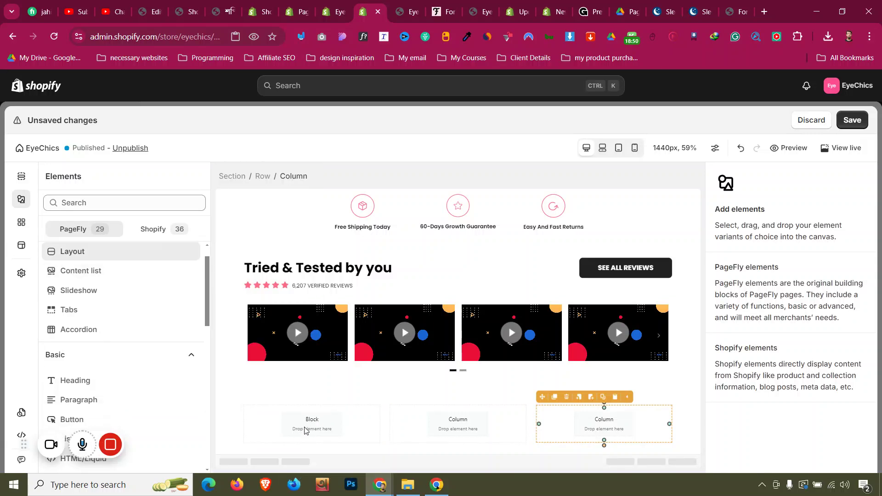
# Step: Add the circular Progress element to the first column, beneath the block
pyautogui.click(306, 430)
pyautogui.click(28, 206)
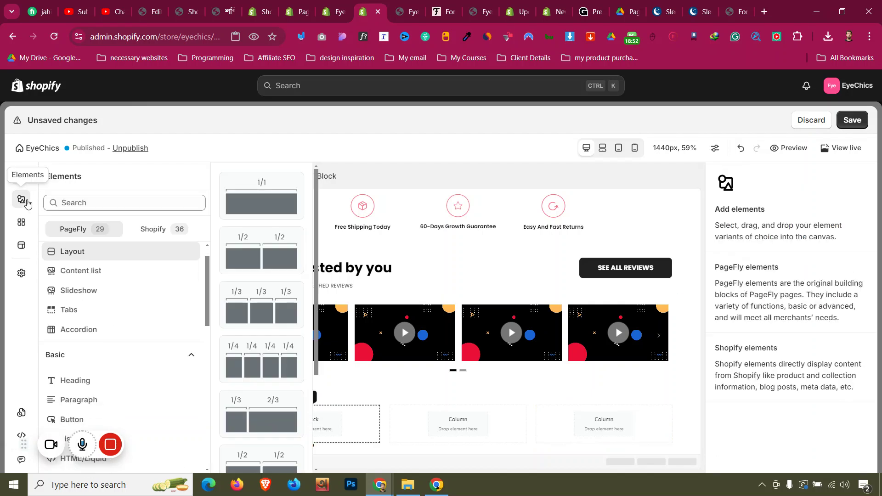
pyautogui.scroll(-5, 102, 324)
pyautogui.scroll(-3, 102, 323)
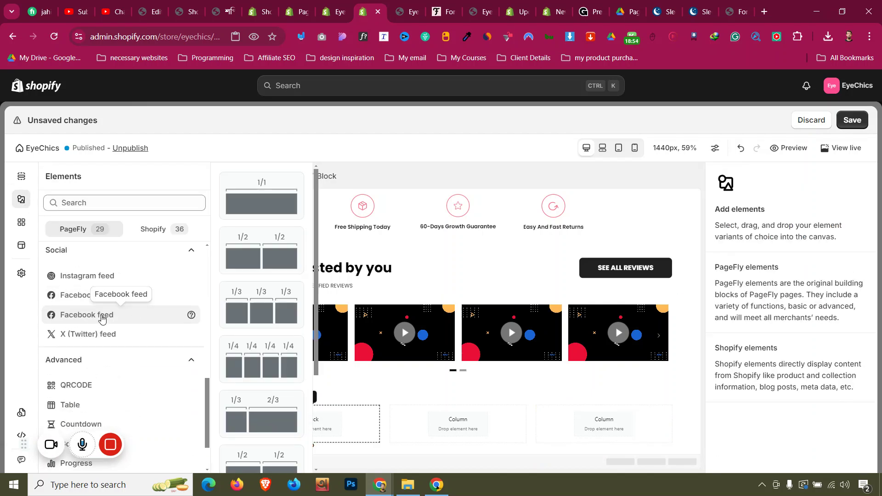
pyautogui.scroll(-2, 102, 322)
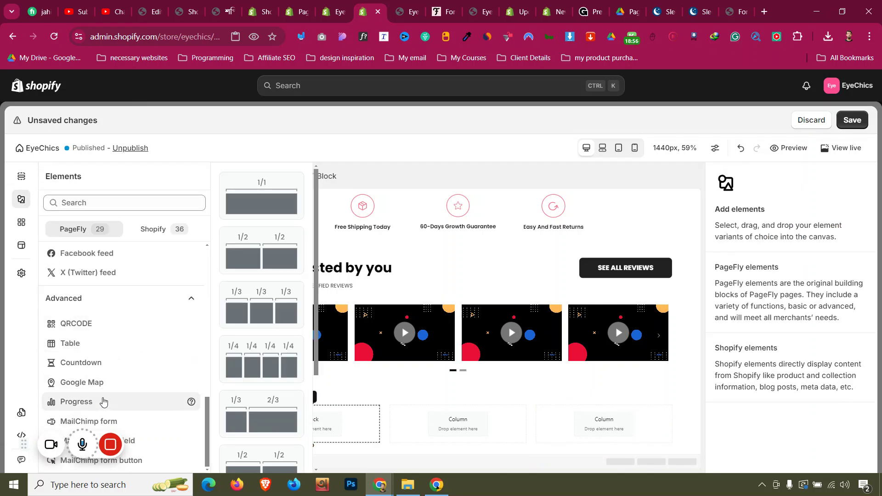
pyautogui.moveTo(105, 401)
pyautogui.moveTo(261, 359); pyautogui.dragTo(301, 423)
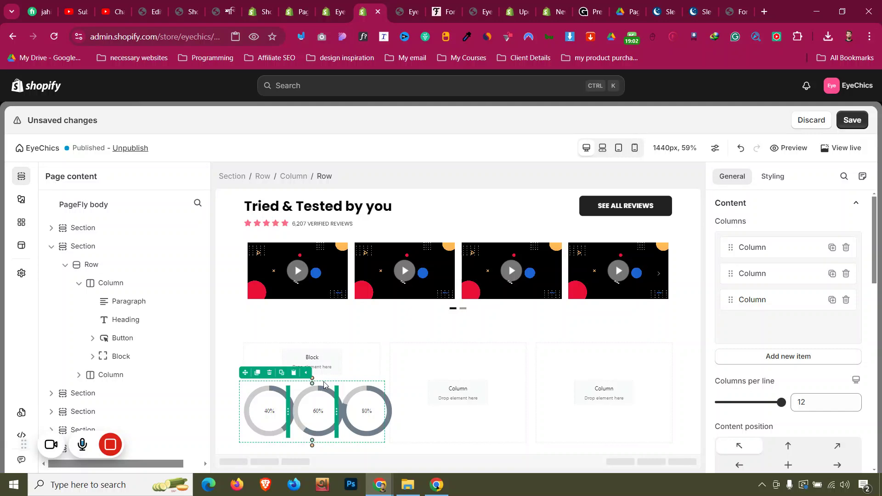
# Step: Delete the 60% and 80% progress circles with their columns from the nested row, keeping only the 40% circle
pyautogui.click(321, 420)
pyautogui.click(399, 179)
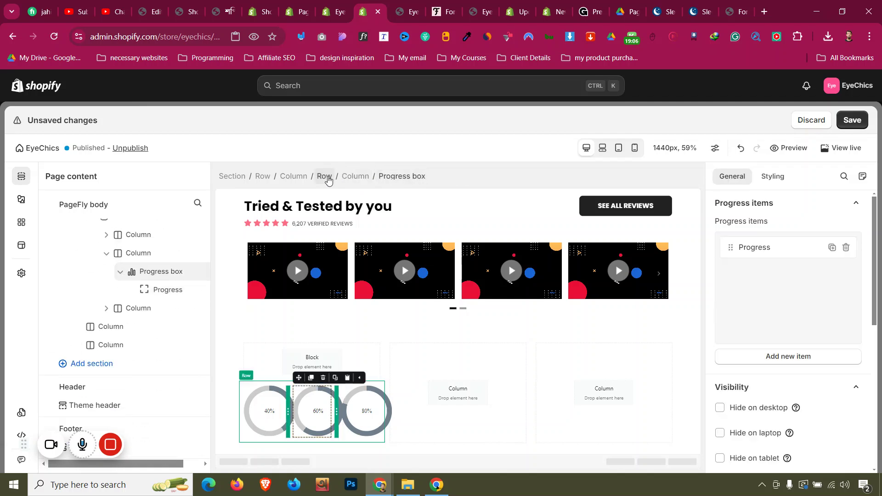
pyautogui.click(325, 177)
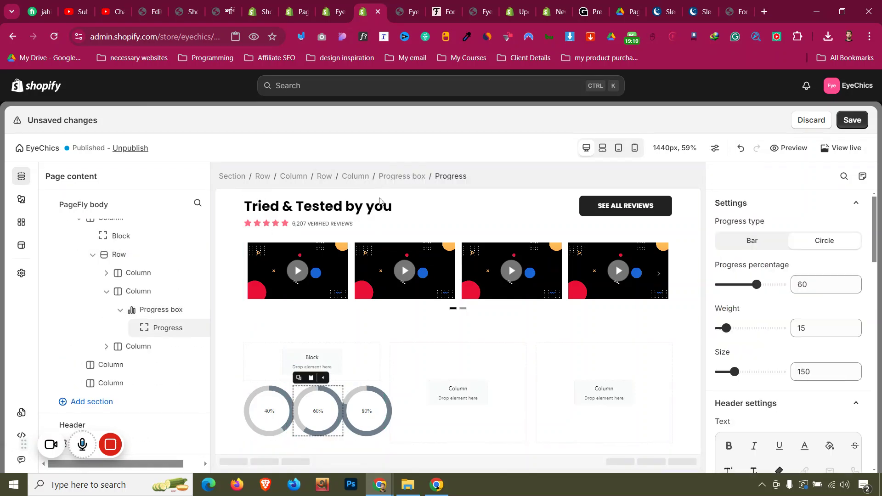
pyautogui.click(400, 178)
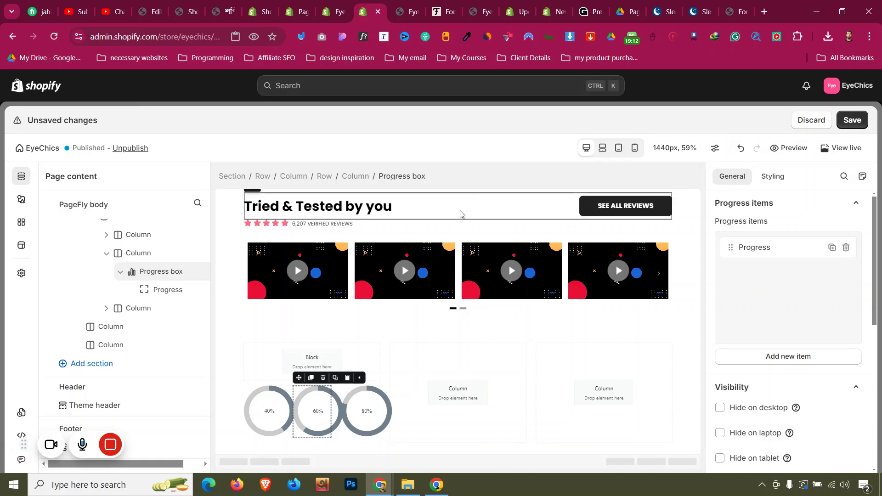
pyautogui.click(367, 413)
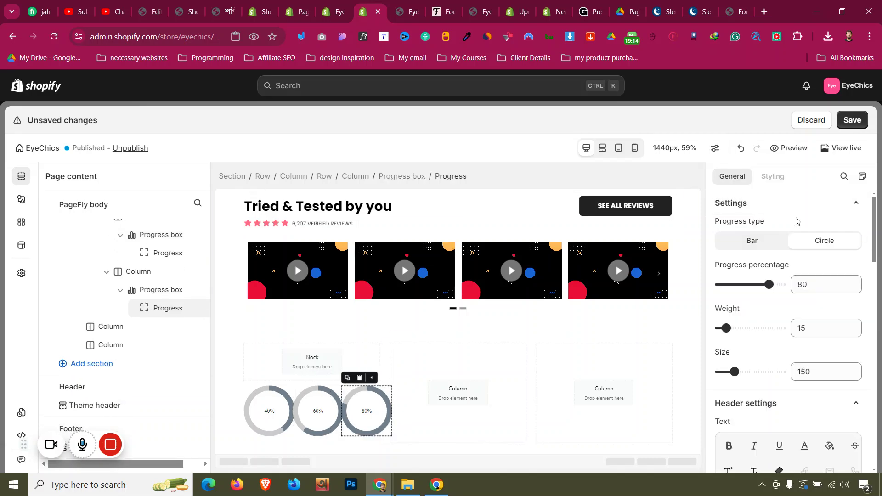
pyautogui.click(404, 177)
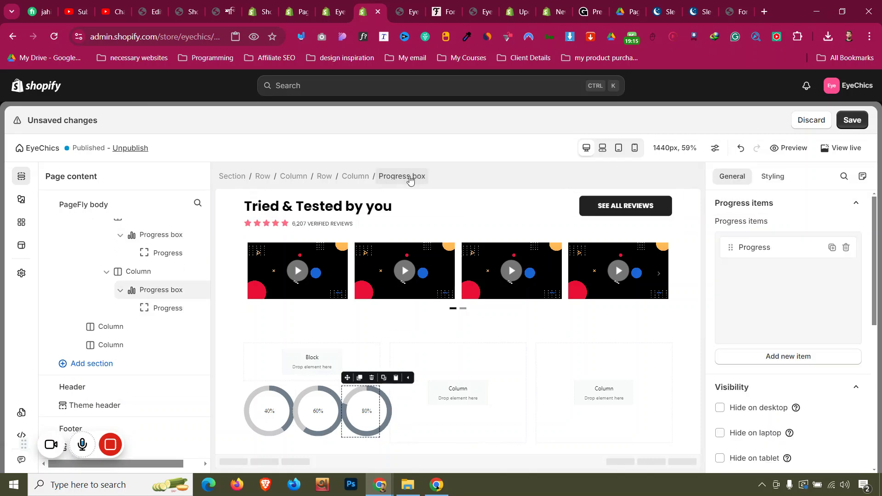
pyautogui.click(371, 377)
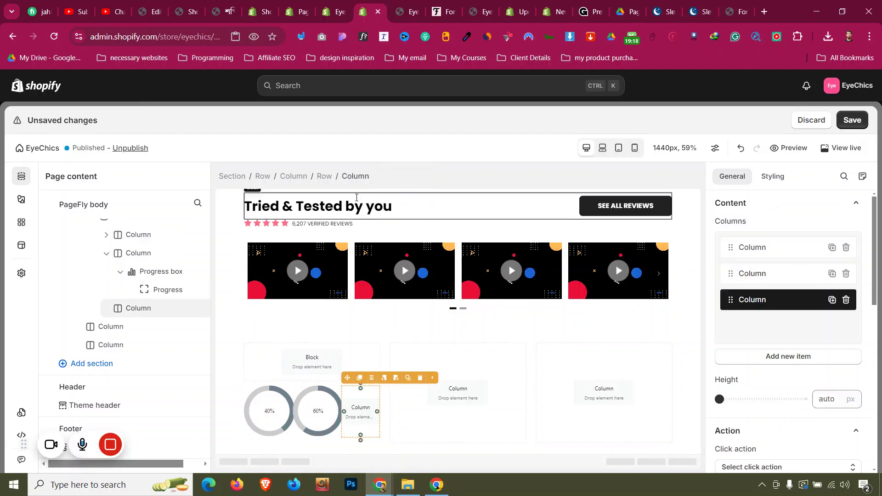
pyautogui.click(846, 300)
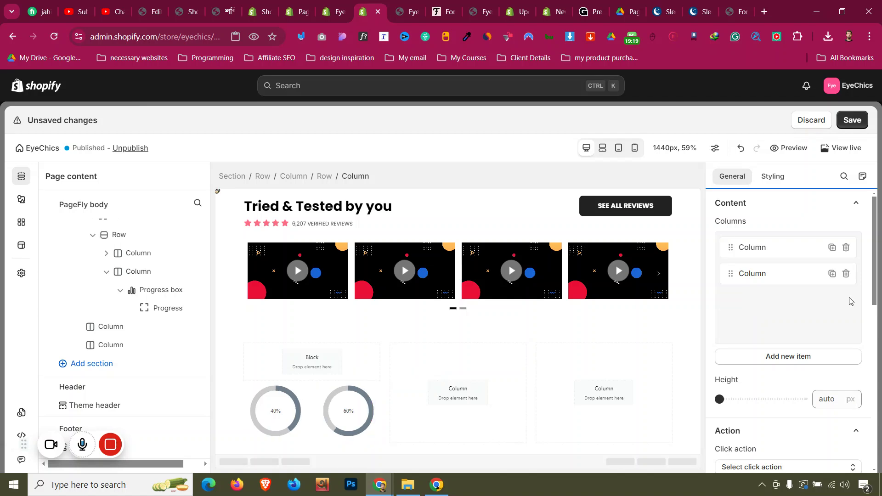
pyautogui.click(846, 274)
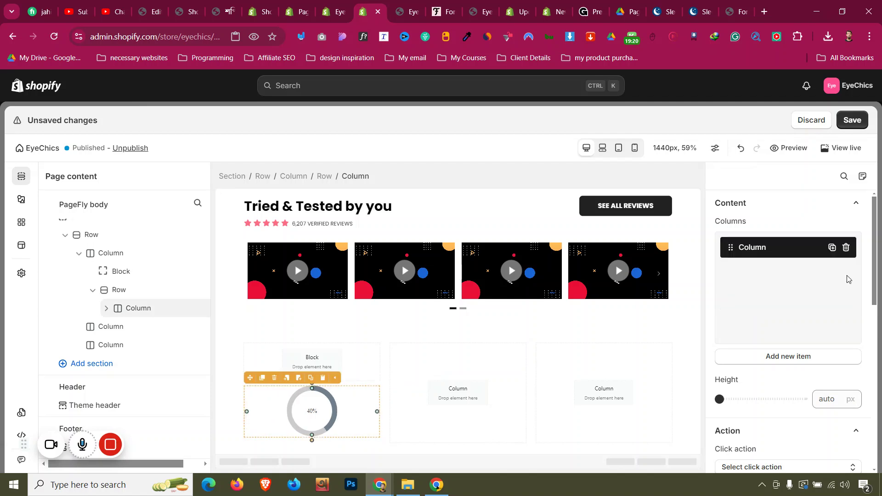
pyautogui.click(256, 433)
pyautogui.click(327, 177)
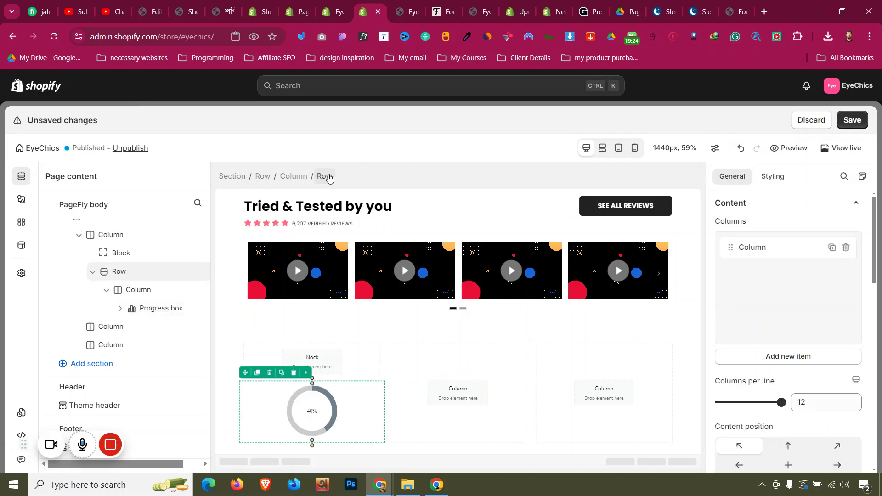
pyautogui.click(312, 421)
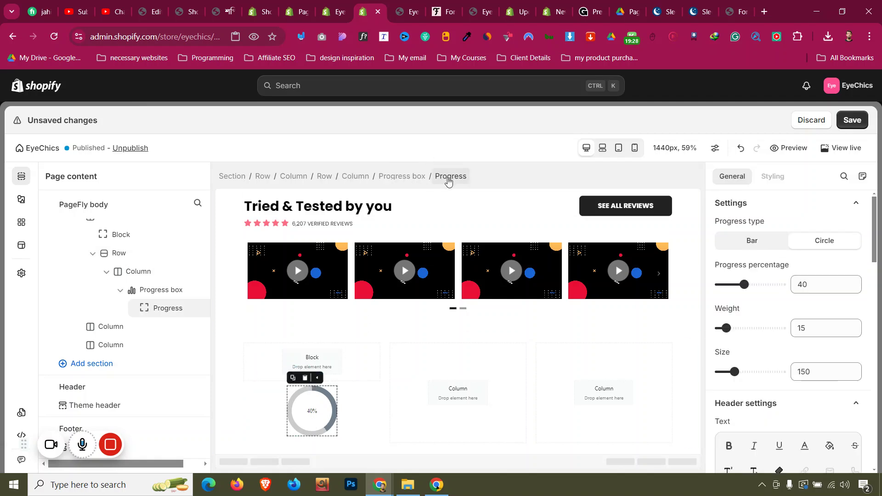
pyautogui.click(424, 180)
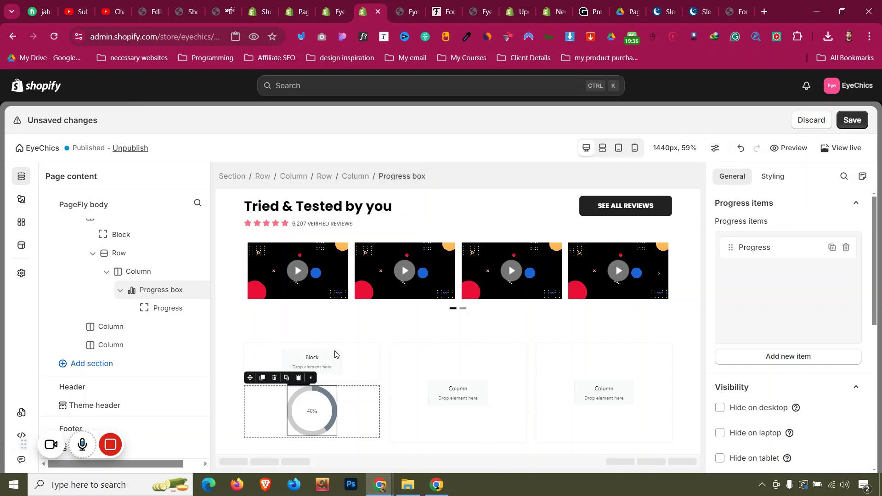
# Step: Check the reference statistics section on forchics.com and copy the pink hex colour #ff6c84ff from the first review star icon
pyautogui.scroll(3, 343, 321)
pyautogui.scroll(-1, 278, 304)
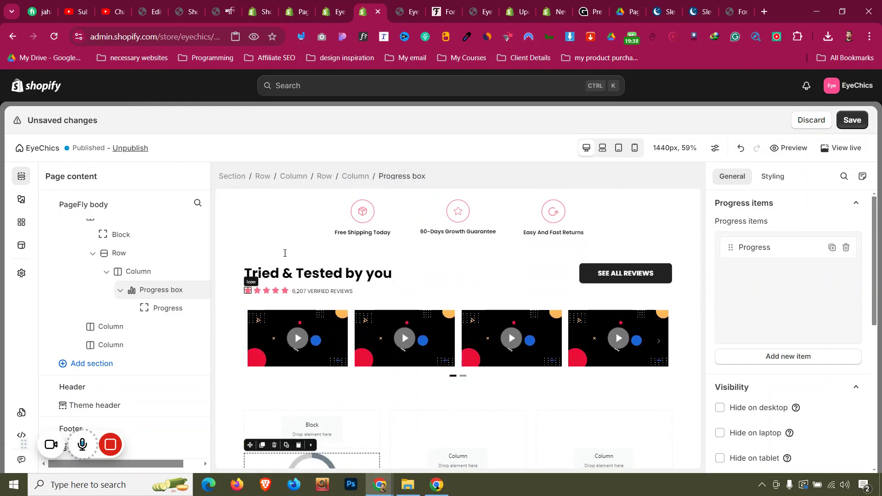
pyautogui.click(457, 5)
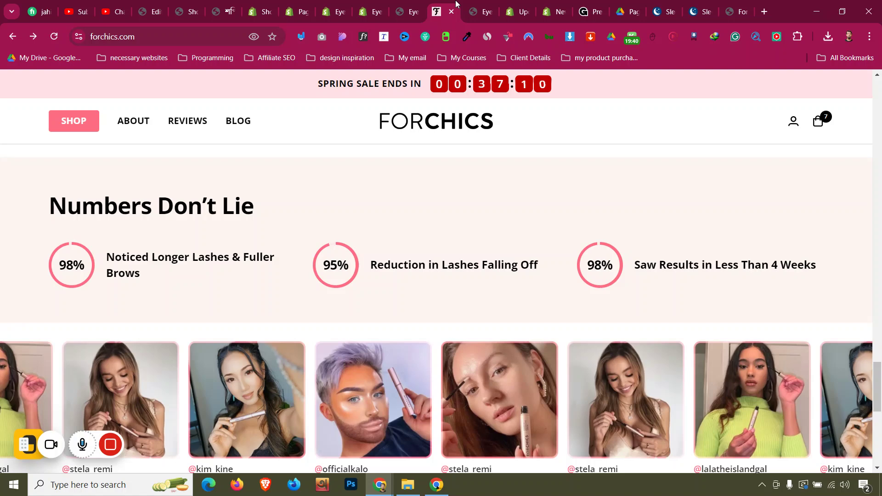
pyautogui.click(363, 4)
pyautogui.click(248, 291)
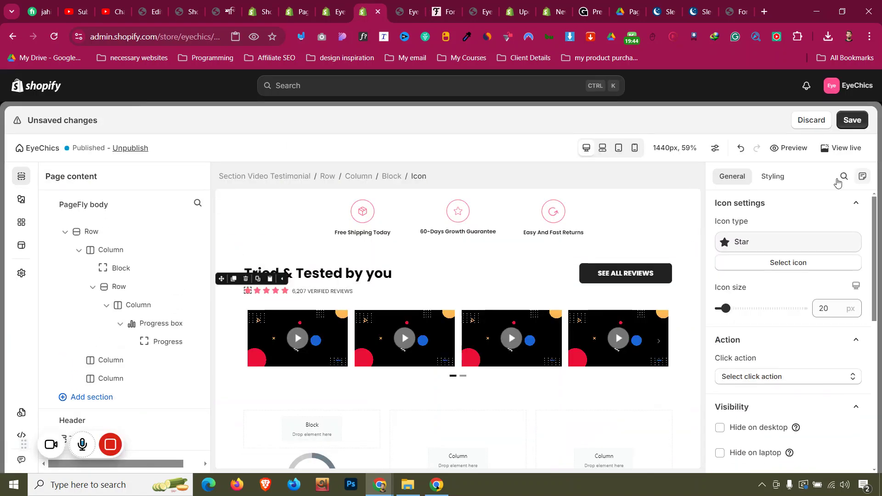
pyautogui.click(772, 176)
pyautogui.click(809, 340)
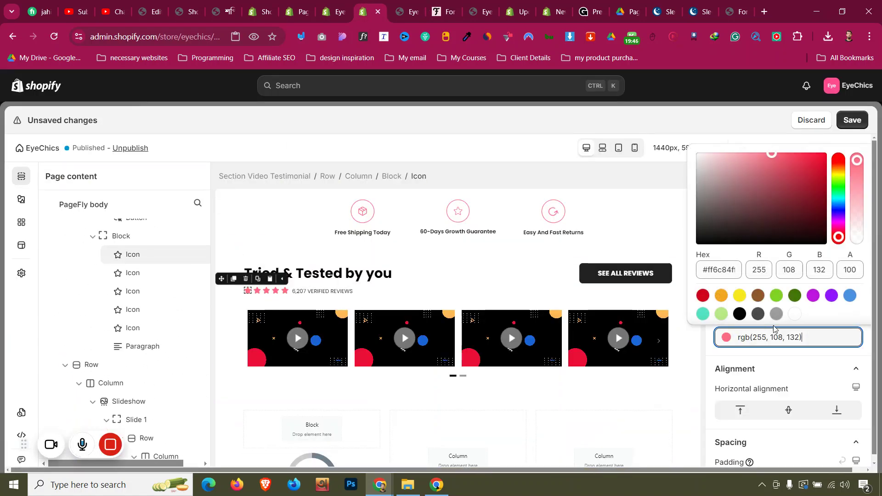
pyautogui.click(718, 269)
pyautogui.hotkey('ctrl', 'c')
# Step: Set the progress circle's header text colour to the copied pink #ff6c84ff
pyautogui.scroll(-2, 336, 347)
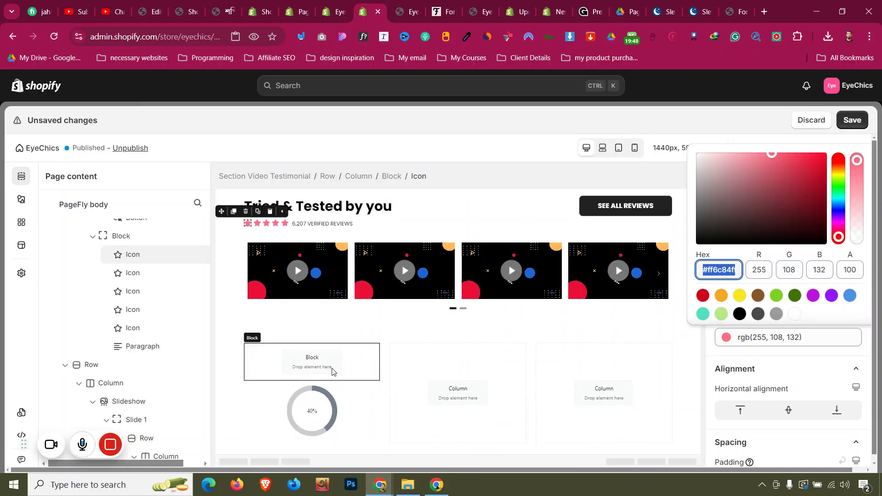
pyautogui.click(298, 394)
pyautogui.scroll(-8, 771, 276)
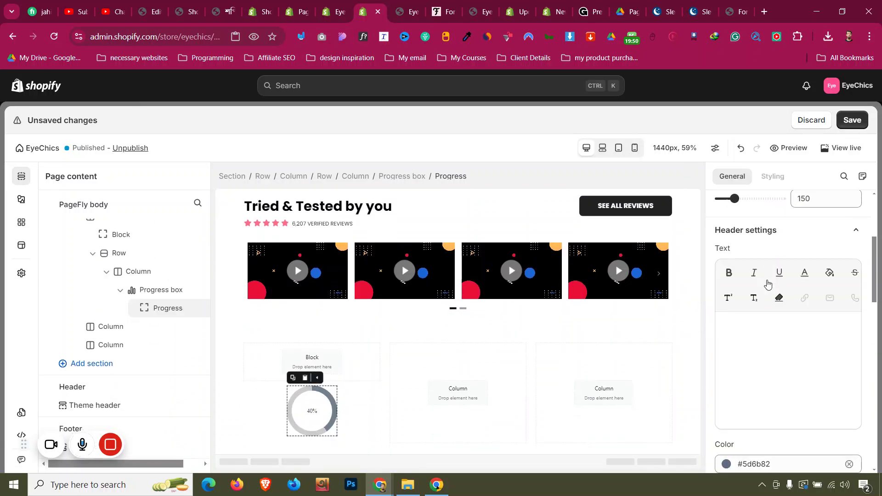
pyautogui.click(786, 235)
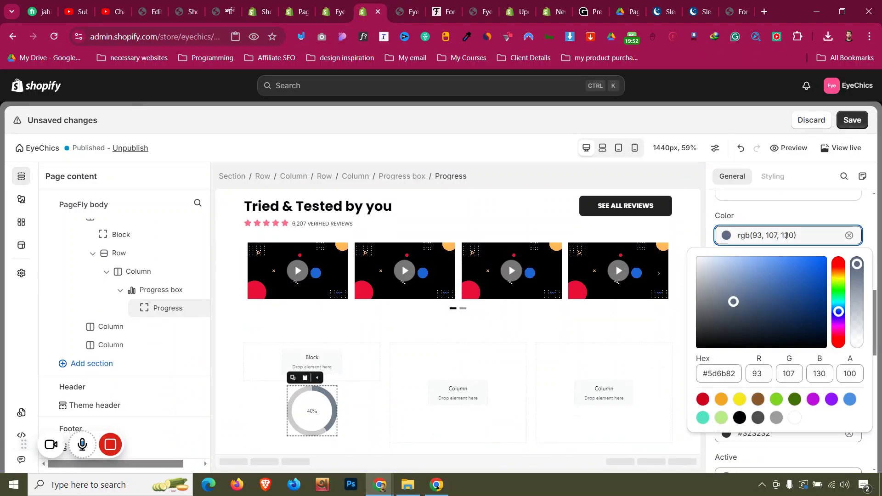
pyautogui.hotkey('ctrl', 'a')
pyautogui.hotkey('ctrl', 'v')
pyautogui.click(773, 224)
# Step: Set the progress circle's active colour to #ff6c84ff
pyautogui.scroll(-4, 736, 305)
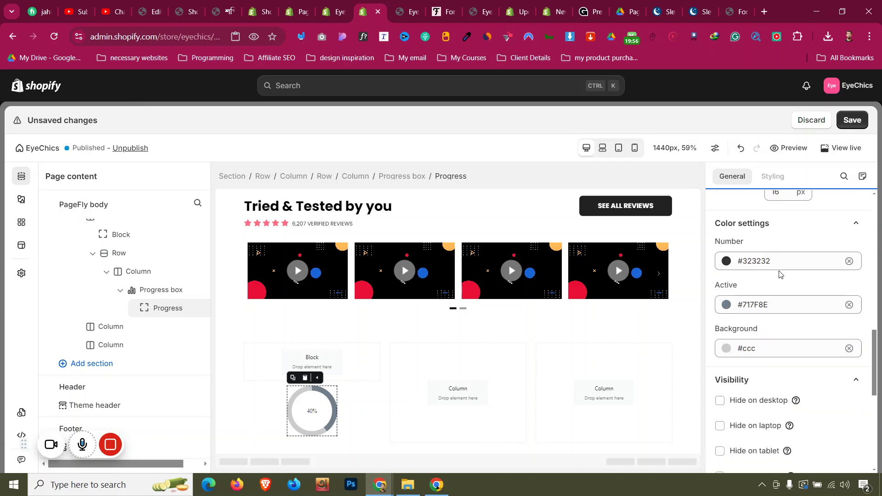
pyautogui.click(779, 296)
pyautogui.hotkey('ctrl', 'a')
pyautogui.hotkey('ctrl', 'v')
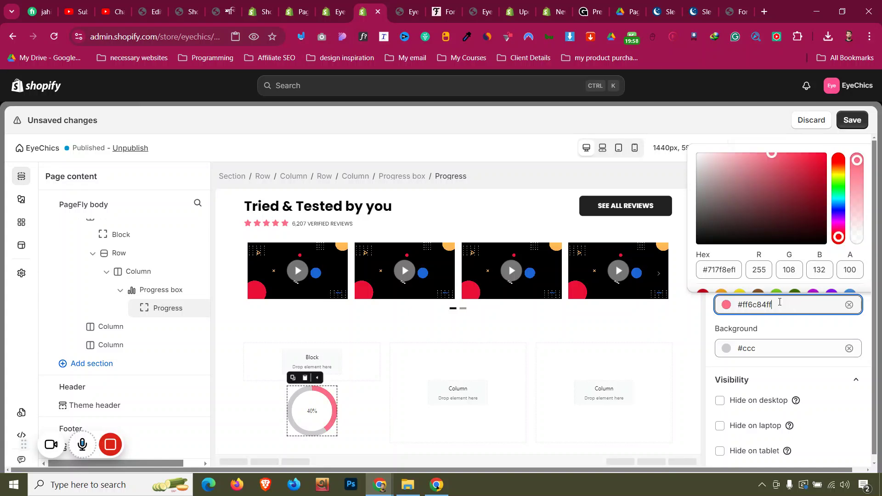
pyautogui.click(810, 332)
# Step: Set the progress circle's percentage to 90
pyautogui.scroll(5, 816, 312)
pyautogui.scroll(8, 823, 276)
pyautogui.click(825, 287)
pyautogui.press('BackSpace')
pyautogui.write('3')
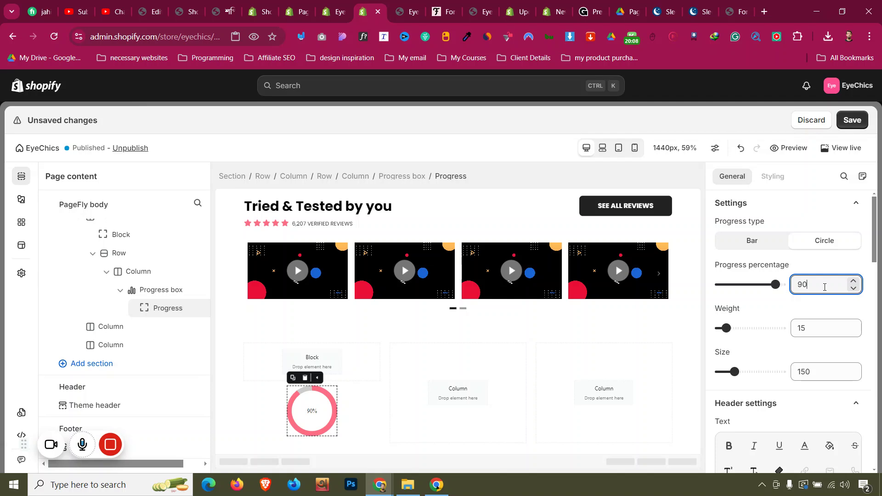
pyautogui.click(825, 373)
pyautogui.press('Up')
pyautogui.press('Up')
pyautogui.press('Up')
pyautogui.press('Up')
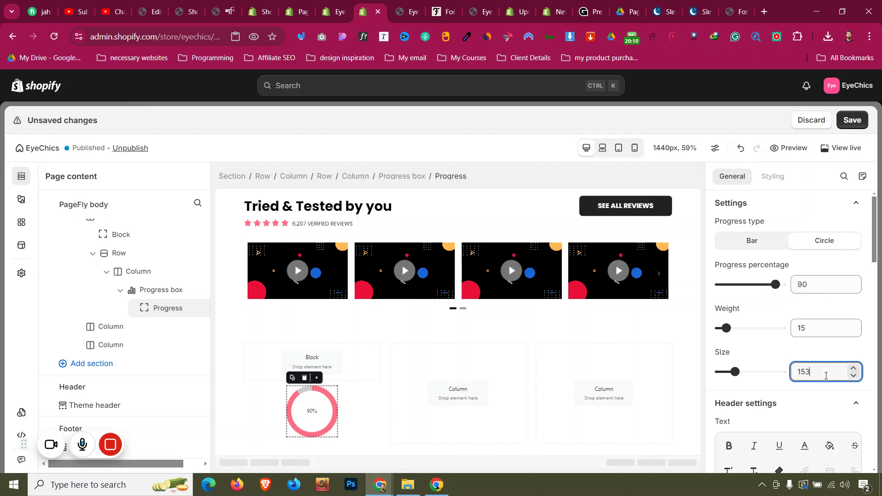
pyautogui.press('Down')
pyautogui.press('Down')
pyautogui.press('Down')
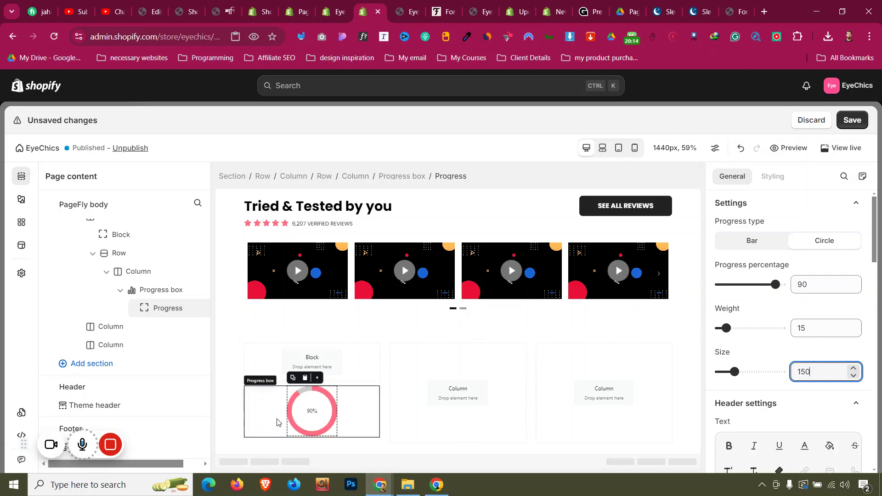
# Step: Check the reference layout on forchics.com and place the Lashes heading from the product image row beneath the progress circle
pyautogui.click(453, 10)
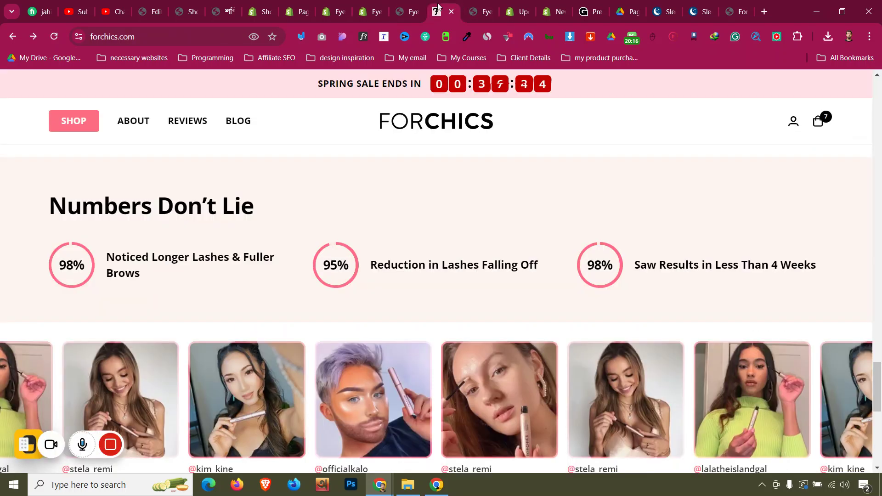
pyautogui.click(367, 12)
pyautogui.scroll(3, 313, 266)
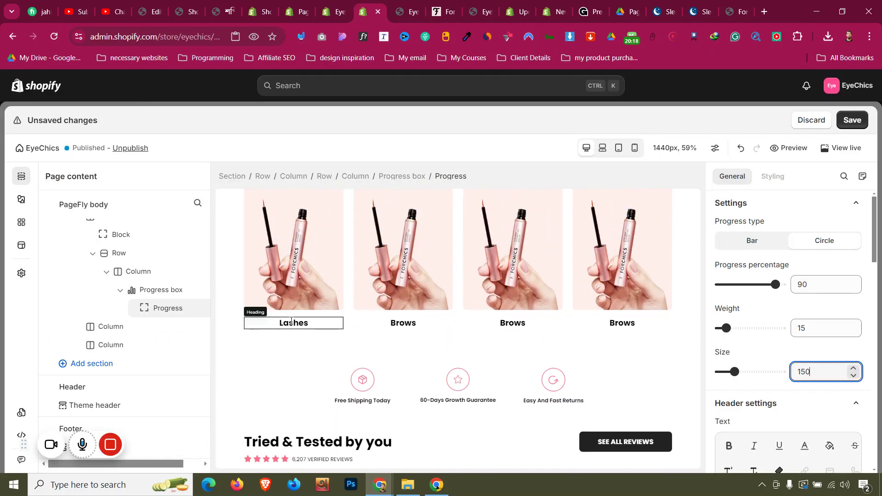
pyautogui.click(294, 322)
pyautogui.moveTo(250, 327); pyautogui.dragTo(321, 441)
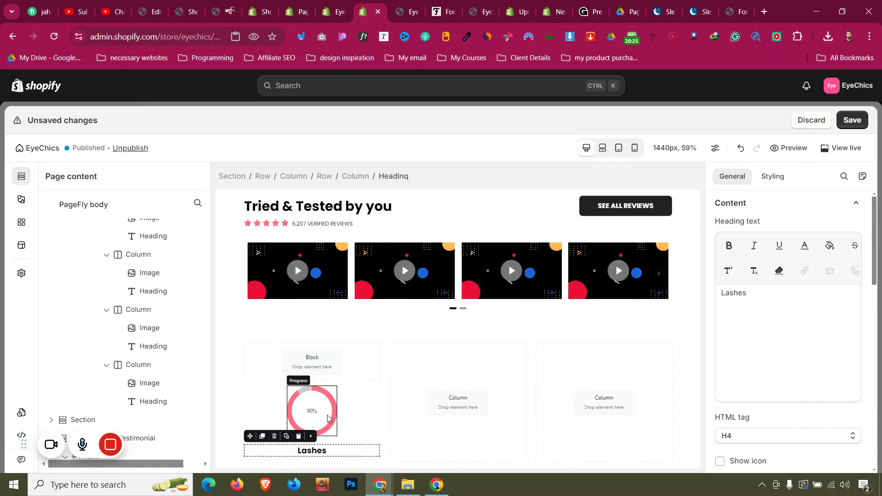
# Step: Set the display style of the nested column holding the progress circle and heading to Flex
pyautogui.click(367, 176)
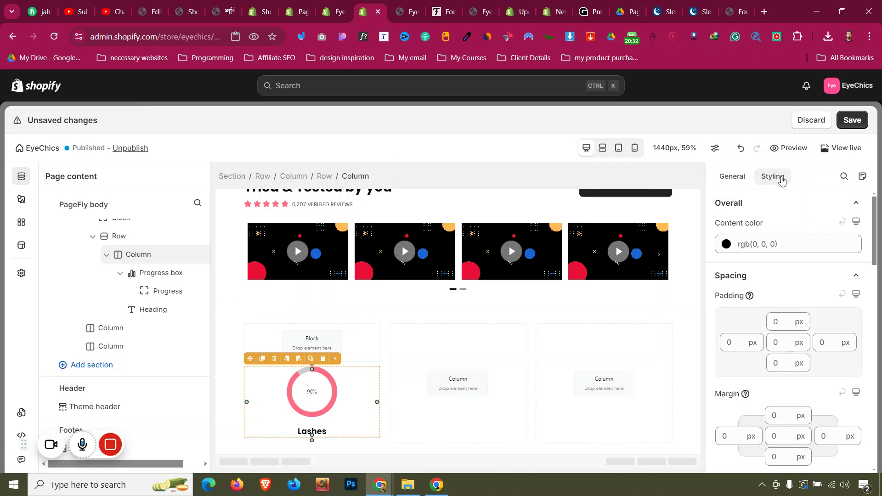
pyautogui.scroll(-6, 823, 286)
pyautogui.scroll(-4, 822, 284)
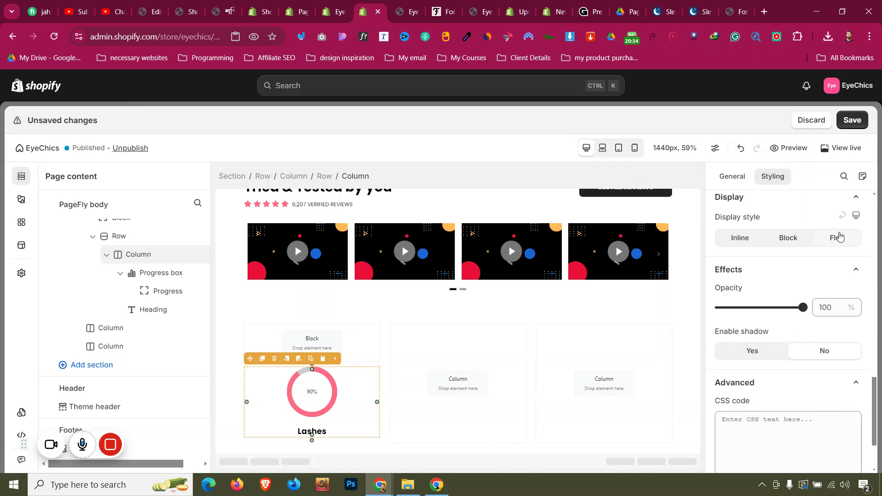
pyautogui.click(836, 238)
# Step: Compare the progress circle with the forchics.com reference and reduce its size to 110
pyautogui.click(266, 419)
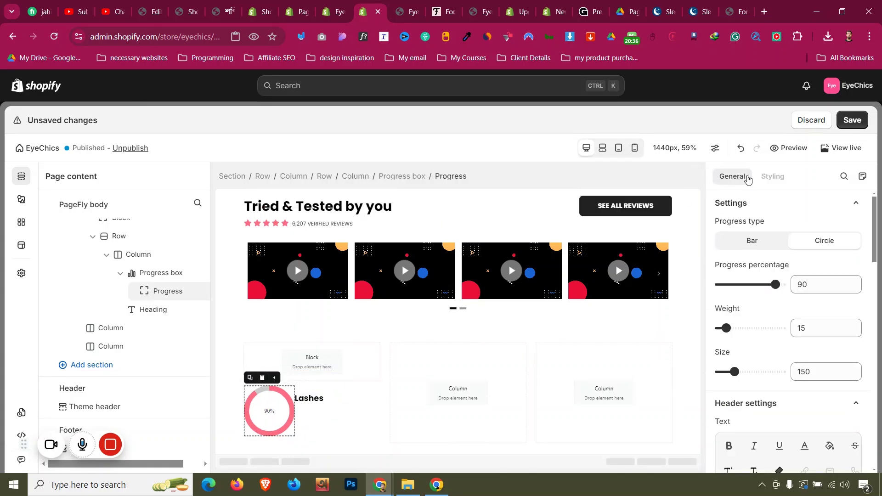
pyautogui.click(733, 177)
pyautogui.click(435, 4)
pyautogui.click(354, 6)
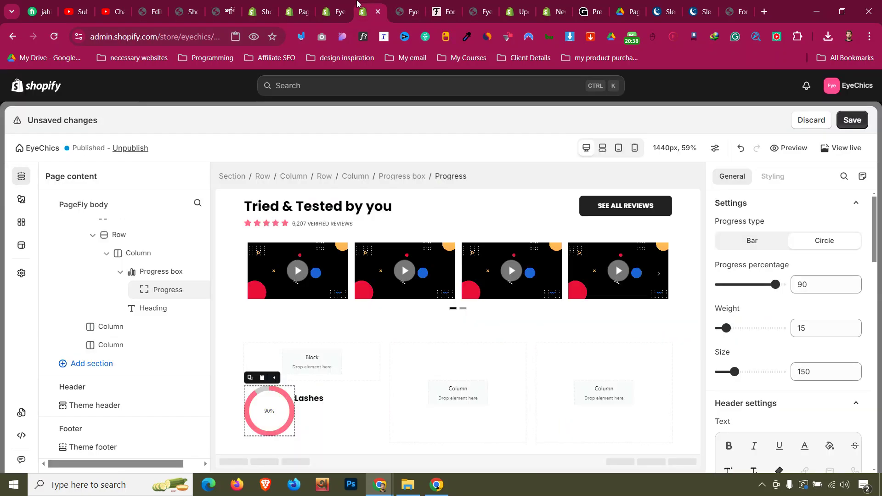
pyautogui.click(829, 372)
pyautogui.press('Down')
pyautogui.press('Down')
pyautogui.press('Down')
pyautogui.press('Down')
pyautogui.press('Down')
pyautogui.press('Down')
pyautogui.press('Down')
pyautogui.press('Down')
pyautogui.press('Down')
pyautogui.press('Down')
pyautogui.press('Down')
pyautogui.press('Down')
pyautogui.press('Down')
pyautogui.press('Down')
pyautogui.press('Down')
pyautogui.press('Down')
pyautogui.press('Down')
pyautogui.press('Down')
pyautogui.press('Down')
pyautogui.press('Down')
pyautogui.press('Down')
pyautogui.press('Down')
pyautogui.press('Down')
pyautogui.press('Down')
pyautogui.press('Down')
pyautogui.press('Down')
pyautogui.press('Down')
pyautogui.press('Down')
pyautogui.press('Down')
pyautogui.press('Down')
pyautogui.press('Down')
pyautogui.press('Down')
pyautogui.press('Down')
pyautogui.press('Down')
pyautogui.press('Down')
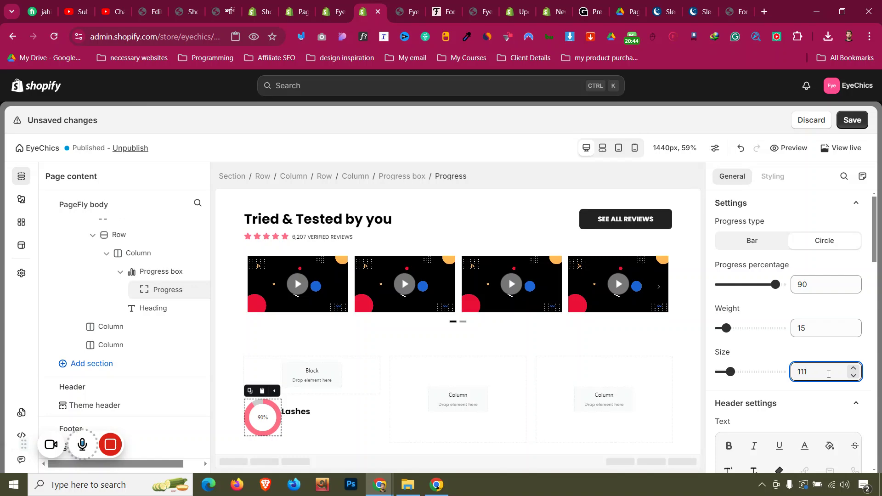
pyautogui.press('Down')
# Step: Set the progress circle's weight to 10, keeping the Circle progress type
pyautogui.click(827, 330)
pyautogui.press('Down')
pyautogui.press('Down')
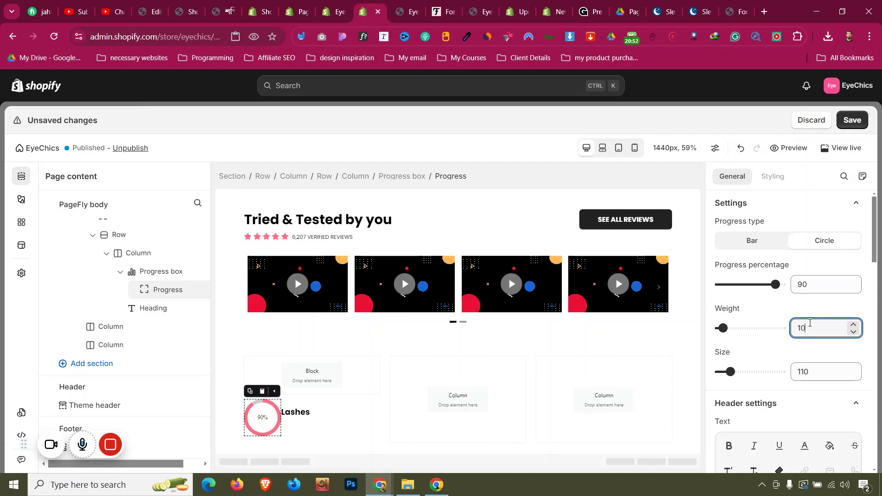
pyautogui.click(776, 242)
pyautogui.click(825, 245)
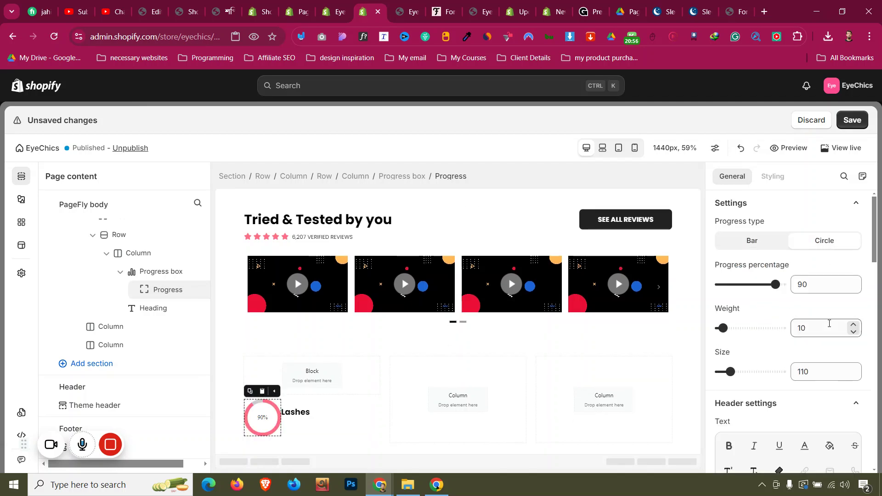
# Step: Set all margins of the Lashes heading beside the progress circle to 0 px
pyautogui.scroll(-3, 726, 393)
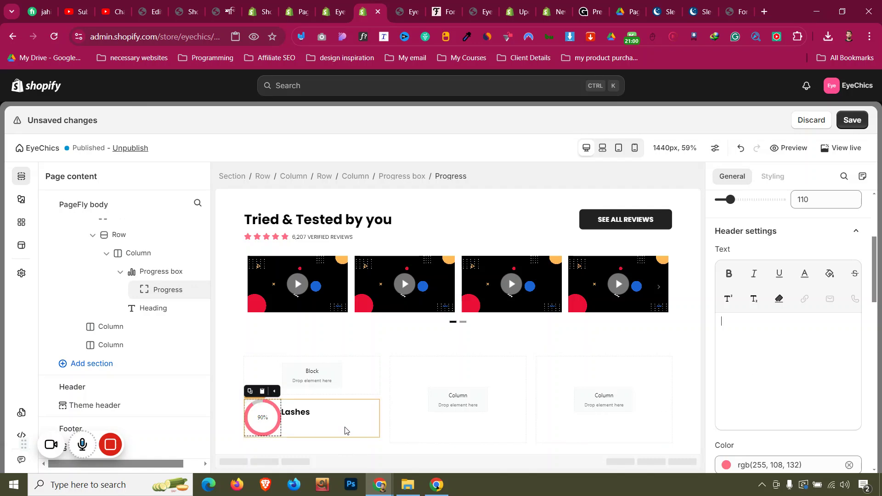
pyautogui.click(307, 416)
pyautogui.click(772, 176)
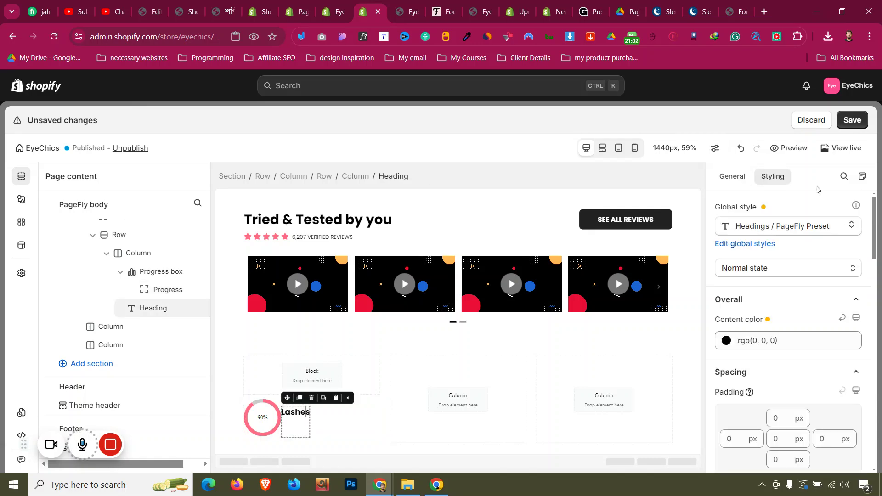
pyautogui.scroll(-2, 786, 330)
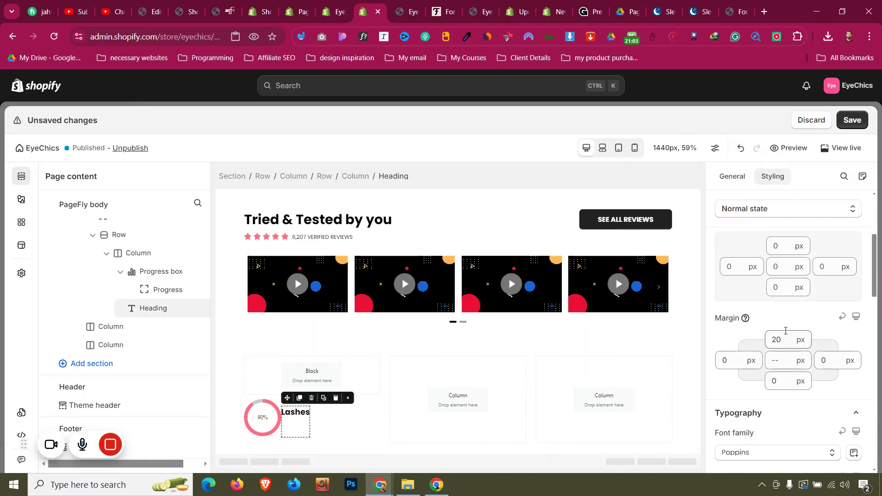
pyautogui.click(777, 361)
pyautogui.write('1')
pyautogui.press('BackSpace')
pyautogui.write('0')
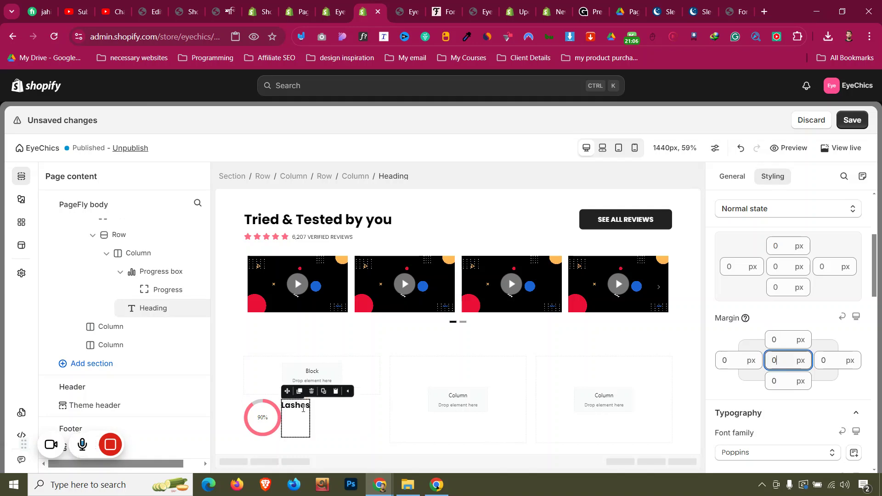
# Step: Set Align items to Center for the nested column holding the progress circle and heading
pyautogui.click(339, 423)
pyautogui.scroll(-10, 804, 285)
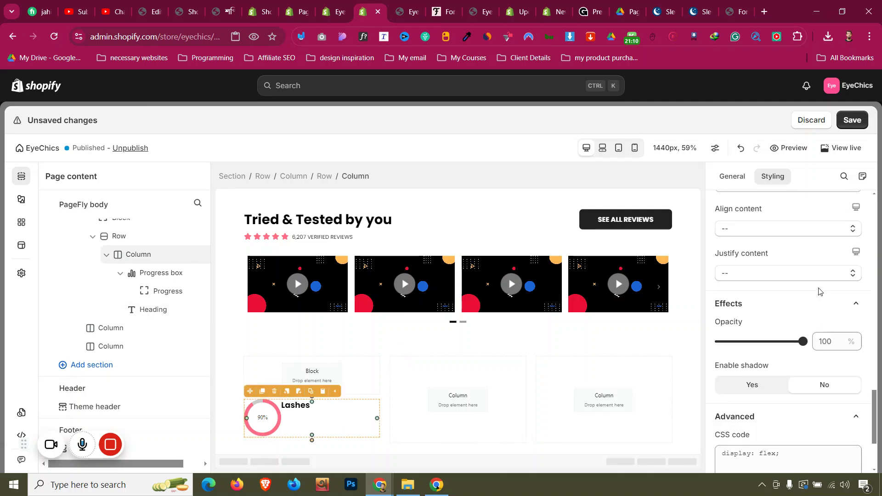
pyautogui.click(753, 231)
pyautogui.click(750, 277)
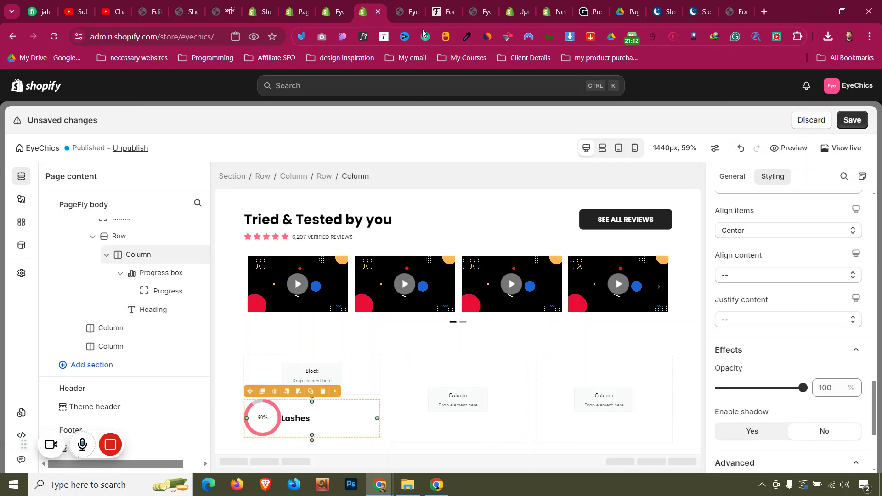
# Step: Replace the Lashes heading text with "Noticed Longer Lashes & Fuller Brows" copied from forchics.com
pyautogui.click(439, 9)
pyautogui.tripleClick(239, 257)
pyautogui.rightClick(236, 265)
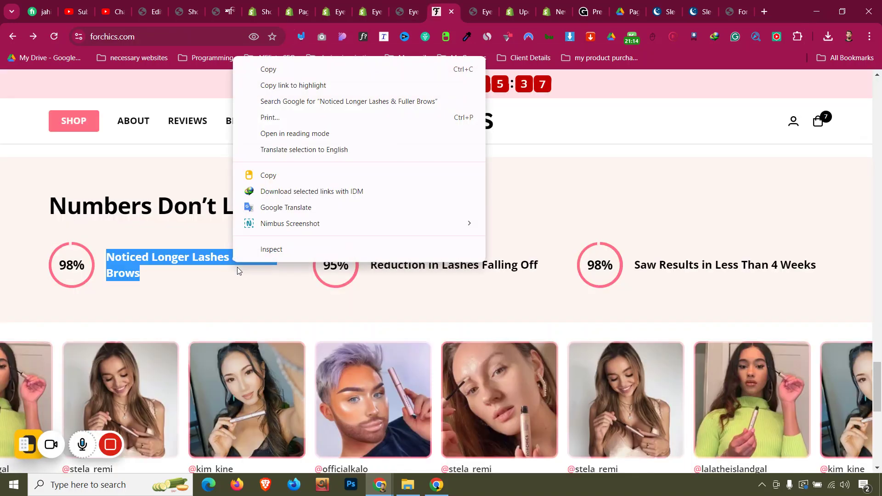
pyautogui.click(268, 69)
pyautogui.click(362, 12)
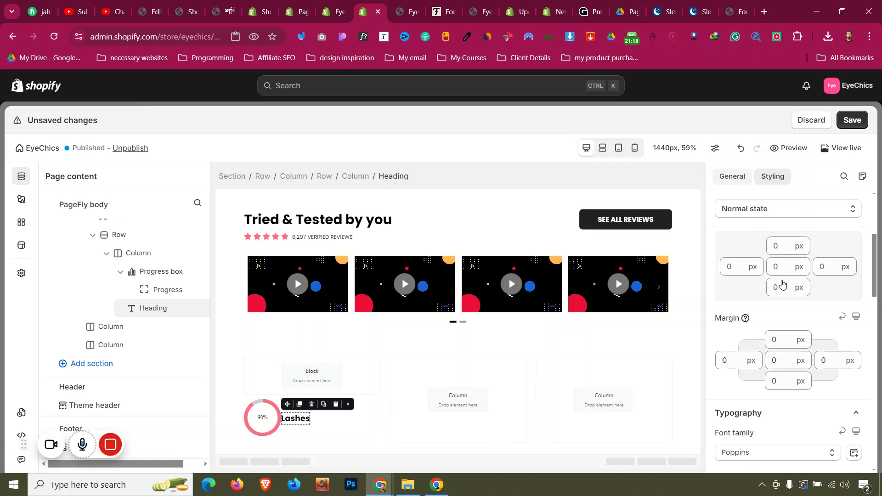
pyautogui.click(735, 176)
pyautogui.tripleClick(782, 299)
pyautogui.hotkey('ctrl', 'v')
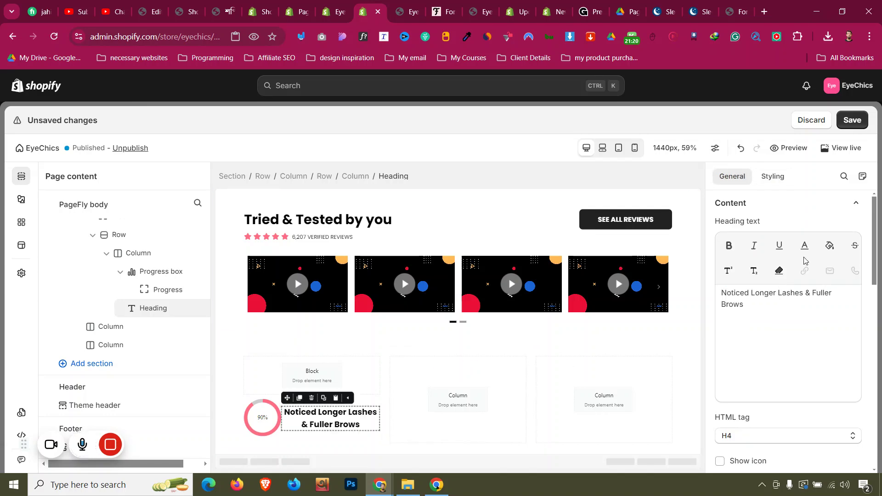
# Step: Left-align the "Noticed Longer Lashes & Fuller Brows" heading and set its left margin to 10 px
pyautogui.click(771, 176)
pyautogui.scroll(-3, 754, 320)
pyautogui.scroll(-3, 754, 320)
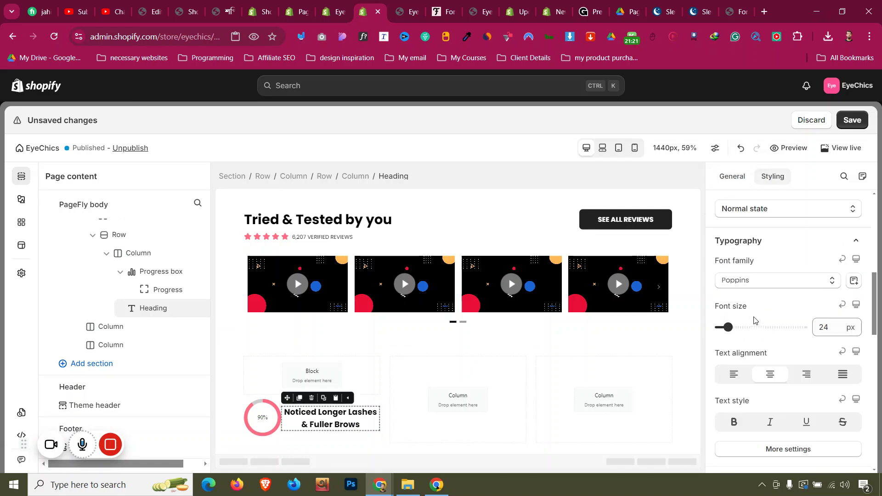
pyautogui.click(745, 376)
pyautogui.scroll(4, 740, 315)
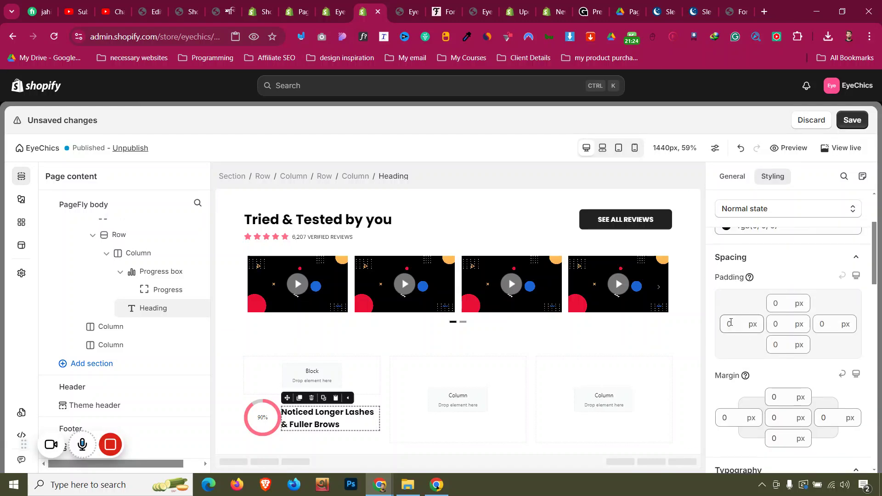
pyautogui.click(726, 415)
pyautogui.write('9')
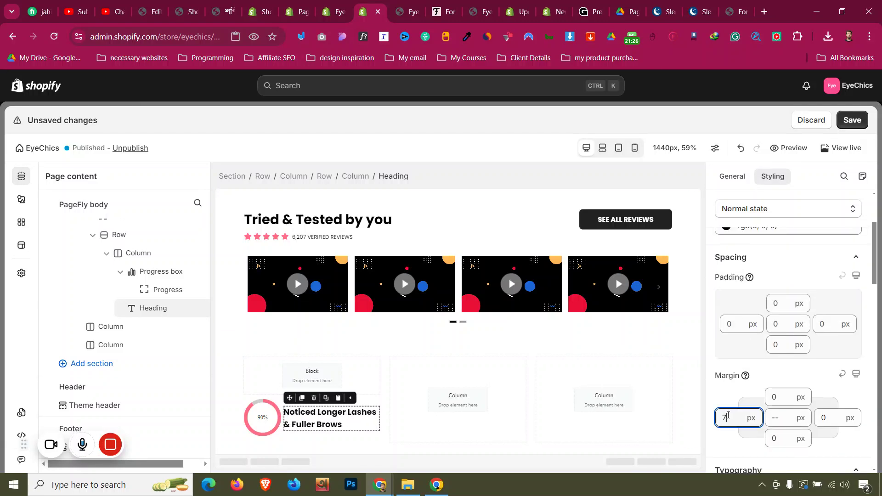
pyautogui.write('0')
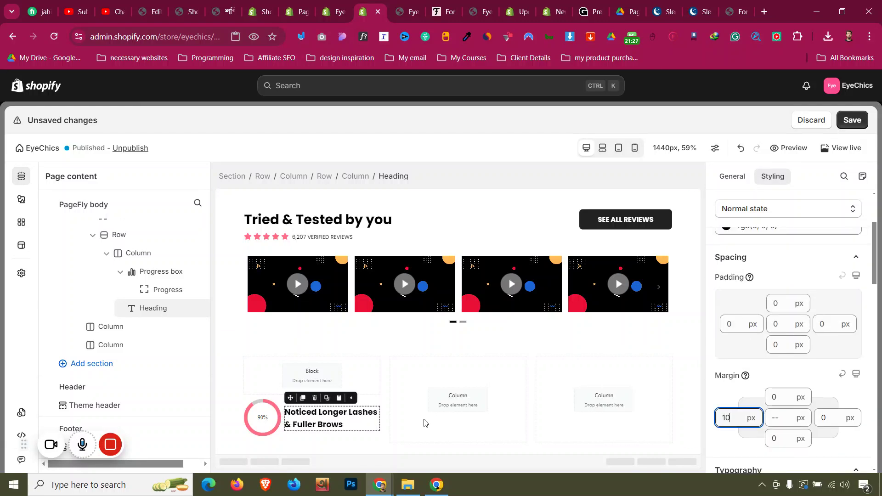
# Step: Delete the empty block above the progress circle and select the outer three-column row
pyautogui.click(280, 400)
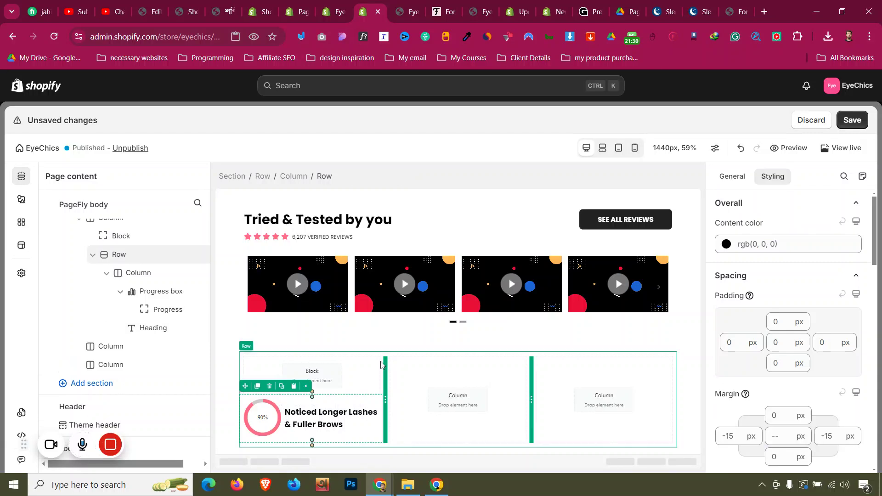
pyautogui.click(312, 374)
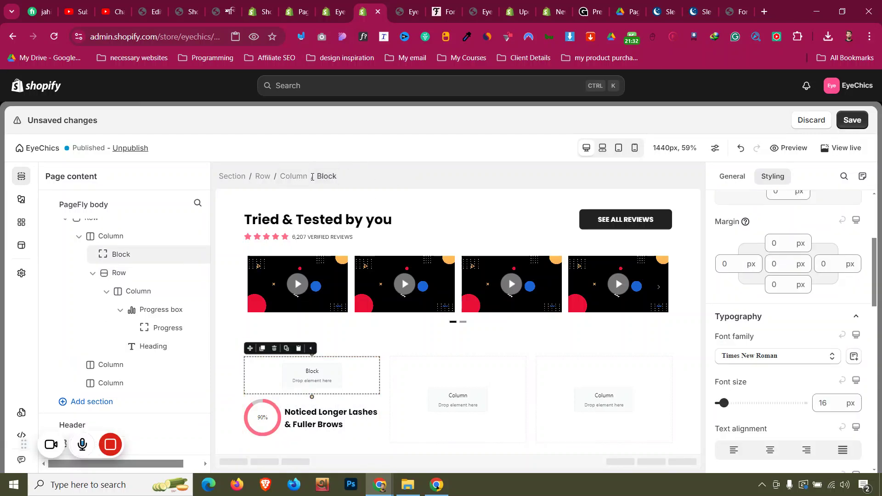
pyautogui.press('Delete')
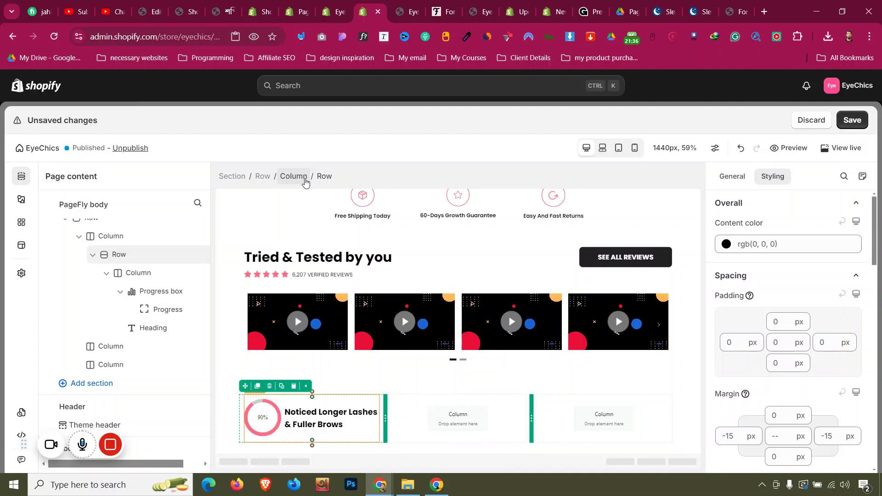
pyautogui.click(730, 176)
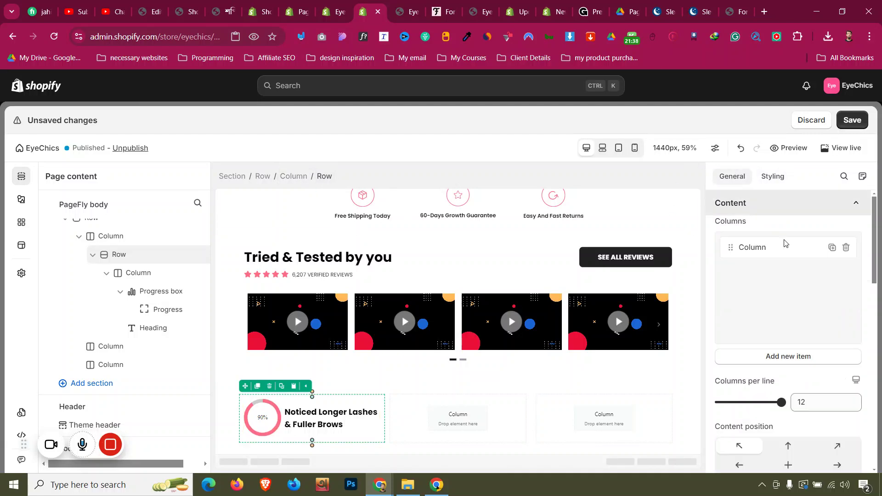
pyautogui.click(268, 180)
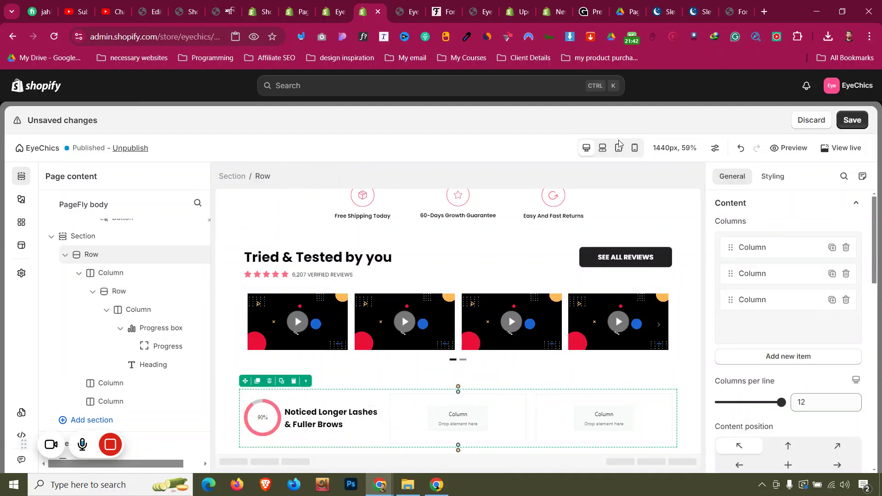
# Step: Switch to the mobile view and reduce the progress heading's font size to 16 px
pyautogui.click(634, 147)
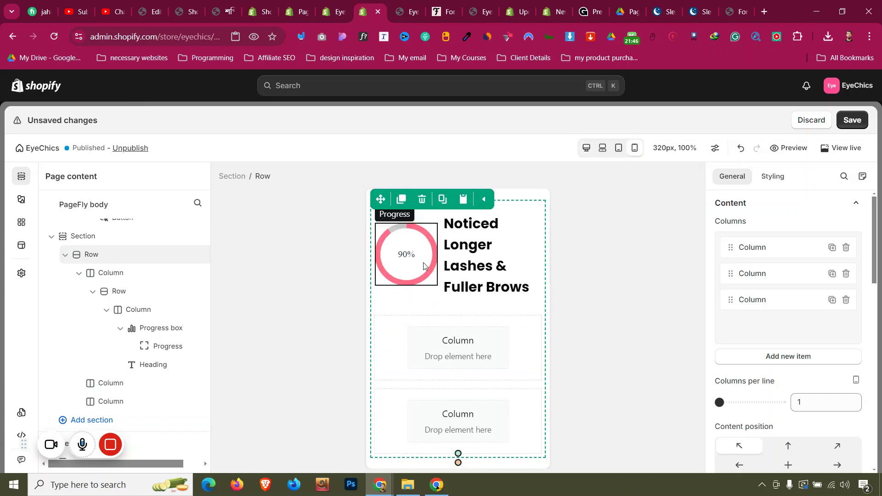
pyautogui.click(464, 271)
pyautogui.click(773, 176)
pyautogui.scroll(-6, 802, 349)
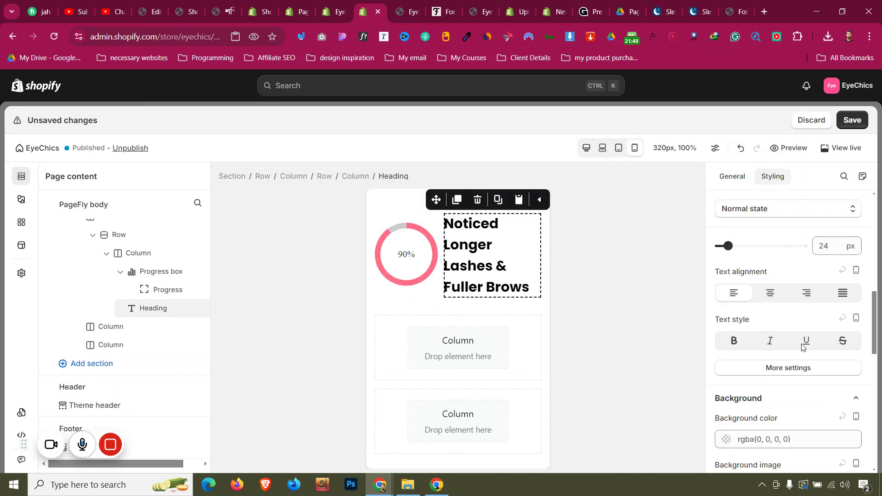
pyautogui.scroll(1, 822, 276)
pyautogui.click(828, 262)
pyautogui.hotkey('ctrl', 'a')
pyautogui.write('18')
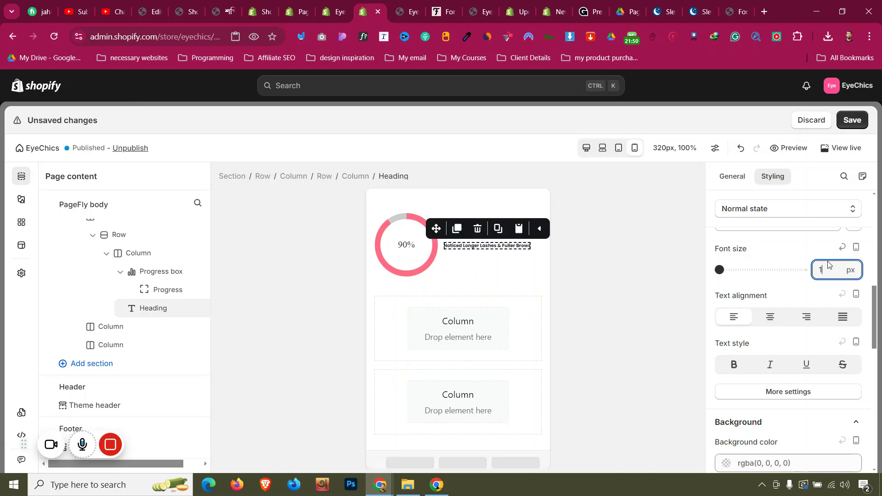
pyautogui.press('Down')
pyautogui.press('Down')
pyautogui.press('Down')
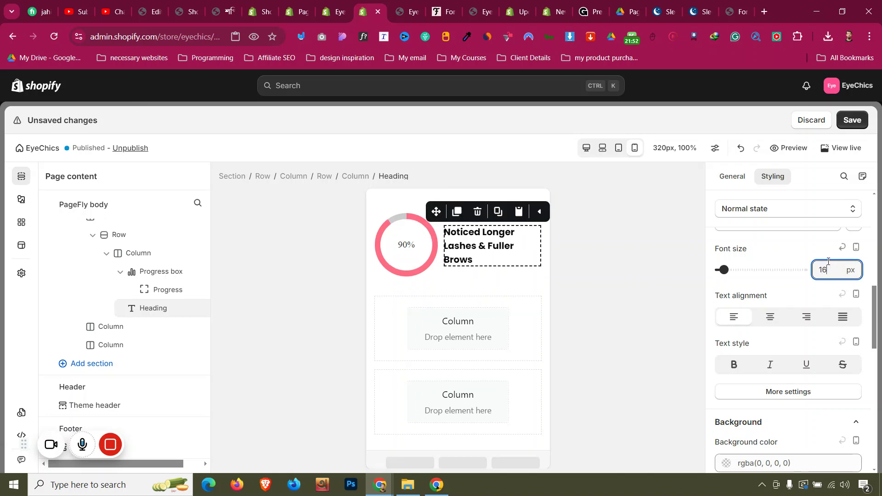
pyautogui.press('Up')
# Step: Reduce the progress circle's size to 90
pyautogui.click(422, 246)
pyautogui.scroll(1, 776, 285)
pyautogui.scroll(2, 776, 285)
pyautogui.doubleClick(812, 372)
pyautogui.write('96')
pyautogui.press('Down')
pyautogui.press('Down')
pyautogui.press('Down')
pyautogui.press('Down')
pyautogui.press('Down')
pyautogui.press('Down')
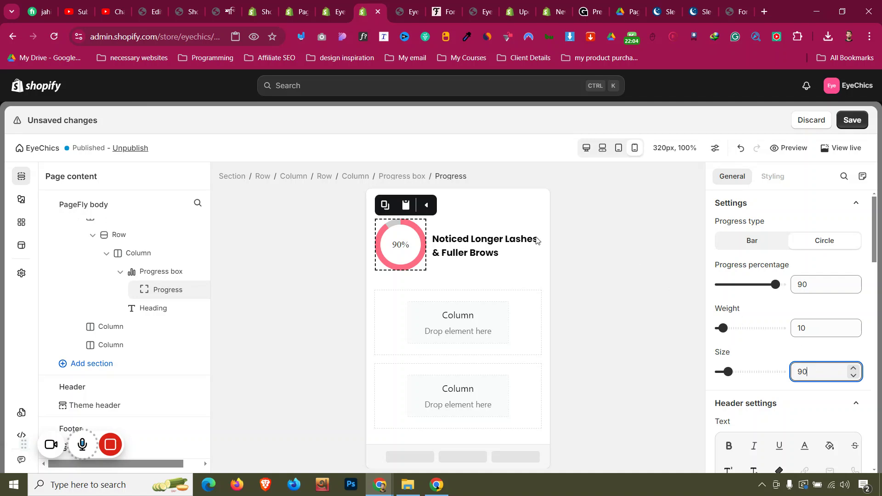
# Step: Set the progress heading's mobile font size to 17 px and check the progress circle's size in desktop view
pyautogui.click(487, 239)
pyautogui.click(828, 270)
pyautogui.press('Up')
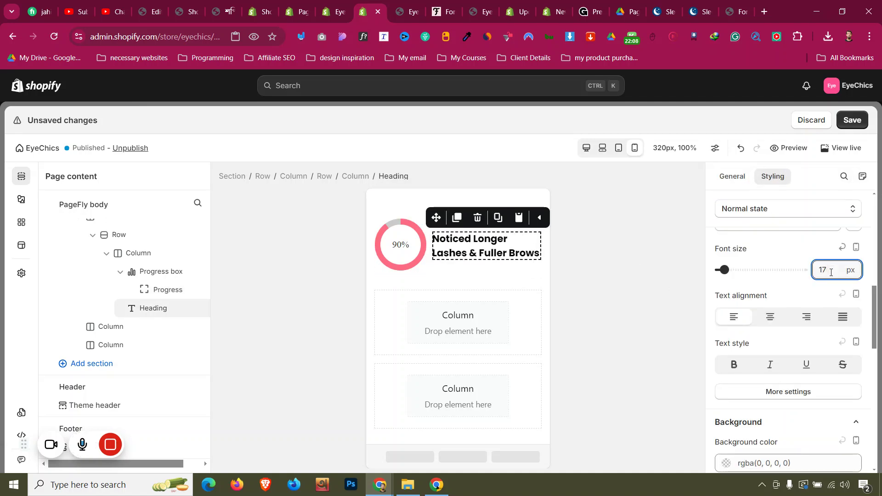
pyautogui.click(435, 274)
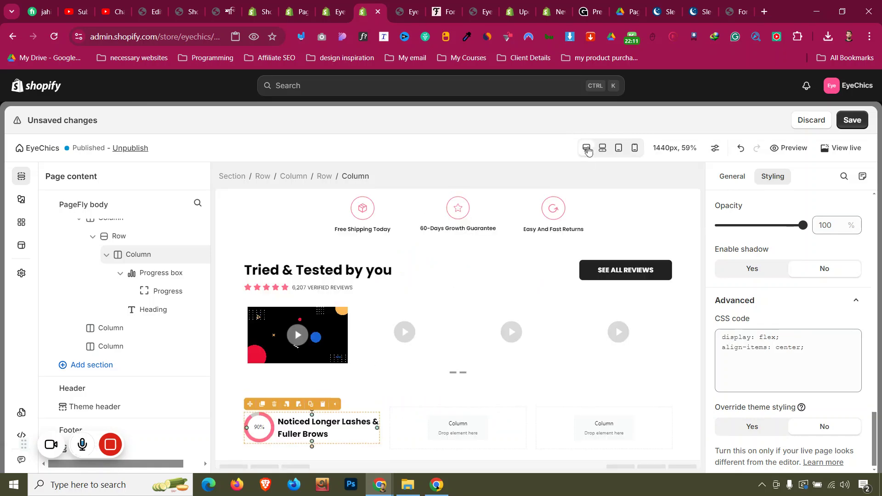
pyautogui.click(259, 420)
pyautogui.click(817, 372)
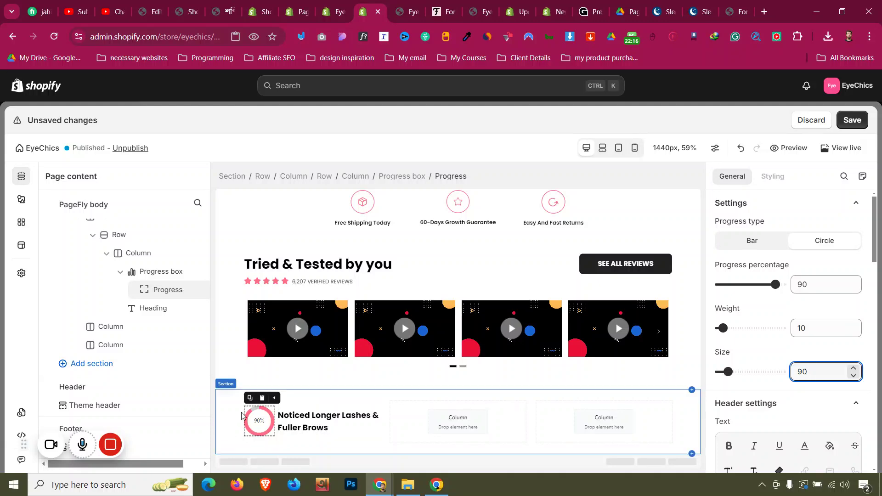
# Step: Delete the outer row's two empty columns and duplicate the progress column twice to make three matching columns
pyautogui.click(324, 181)
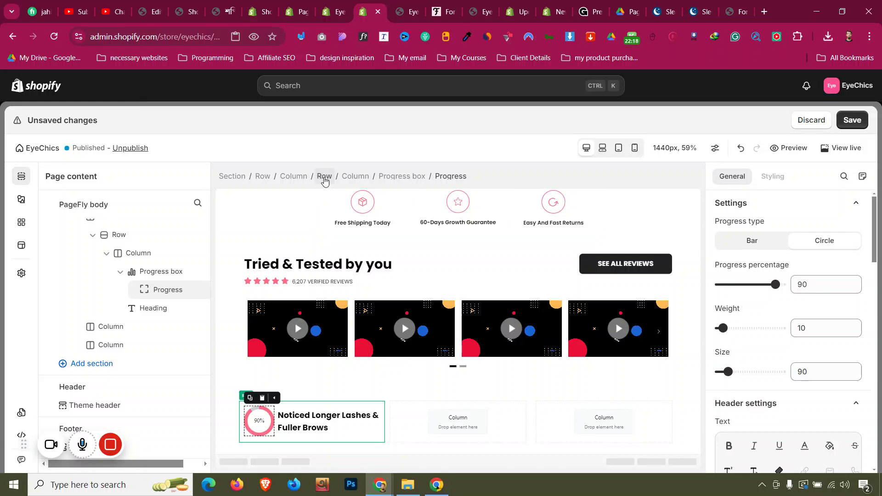
pyautogui.click(262, 176)
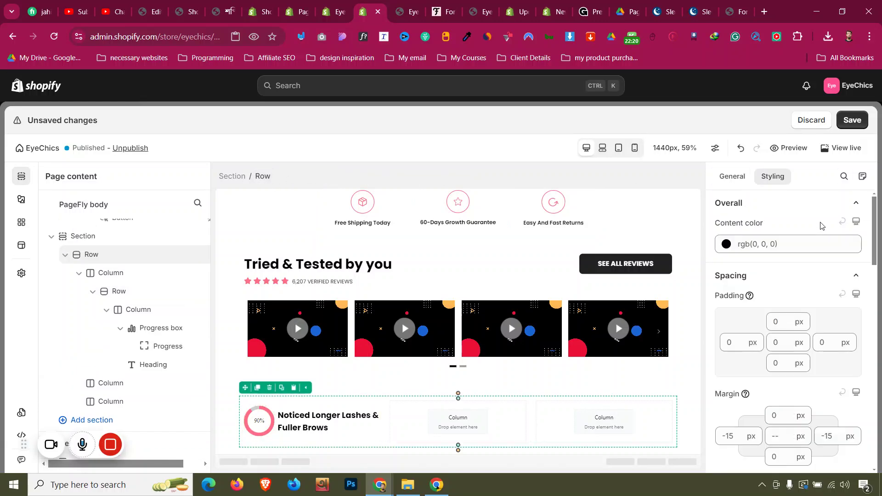
pyautogui.click(732, 176)
pyautogui.click(846, 275)
pyautogui.click(846, 273)
pyautogui.click(832, 248)
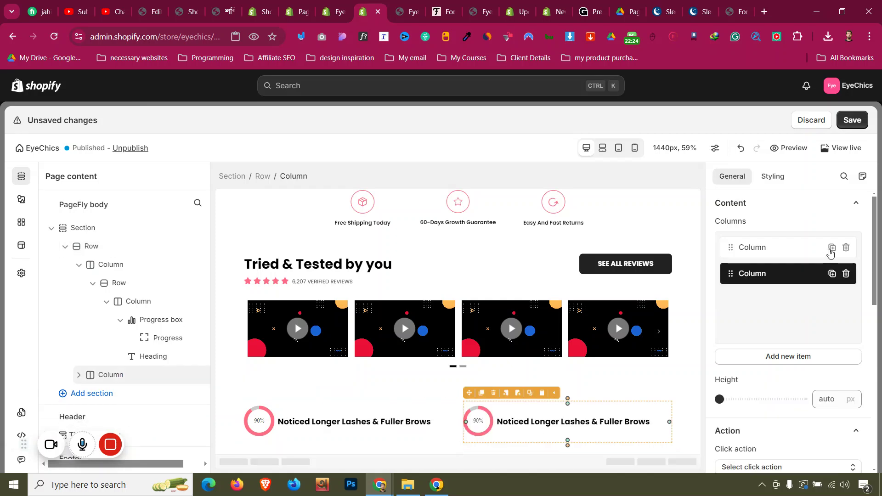
pyautogui.click(832, 273)
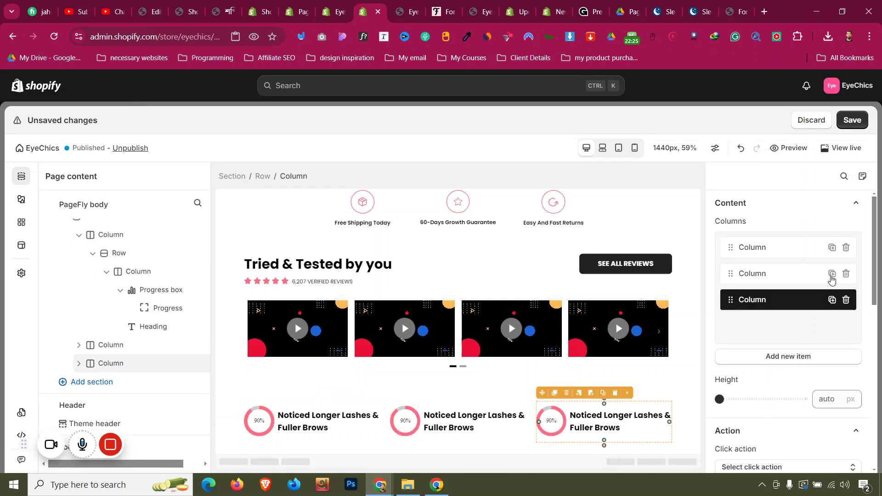
# Step: Check the forchics.com reference and place a duplicate of the "Tried & Tested by you" heading above the progress columns
pyautogui.click(230, 409)
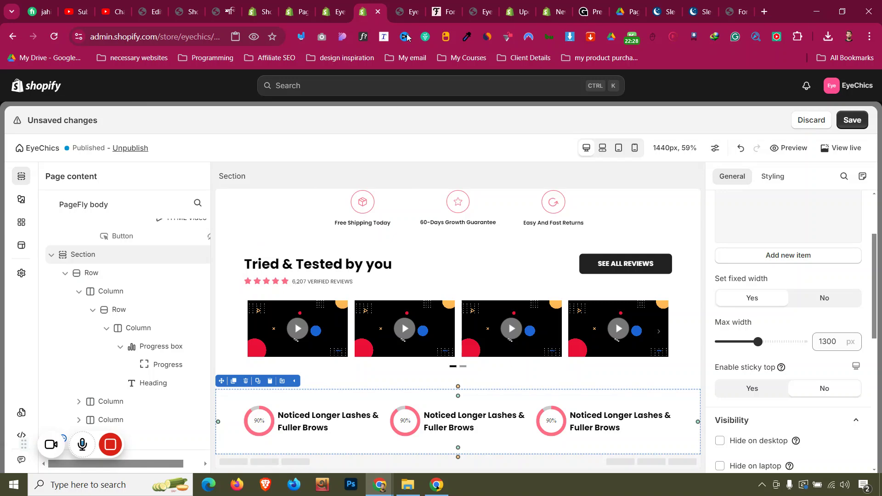
pyautogui.click(439, 12)
pyautogui.click(307, 281)
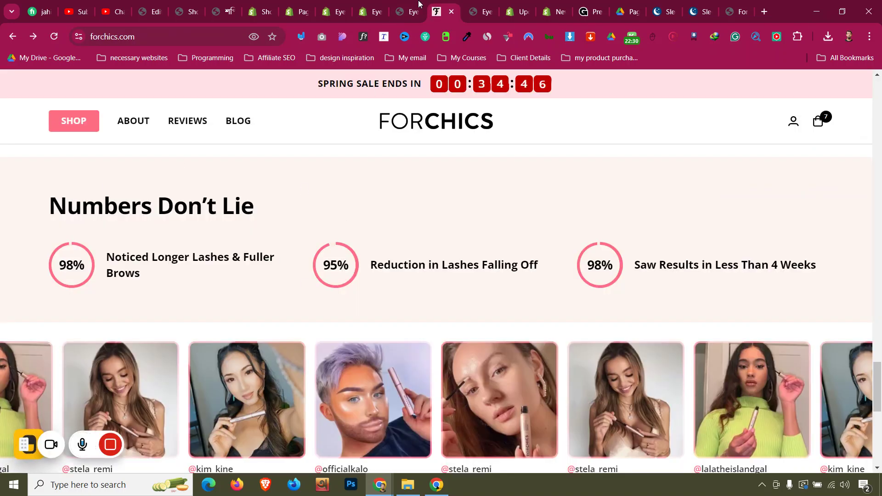
pyautogui.hotkey('ctrl', 'shift', 'Tab')
pyautogui.hotkey('ctrl', 'shift', 'Tab')
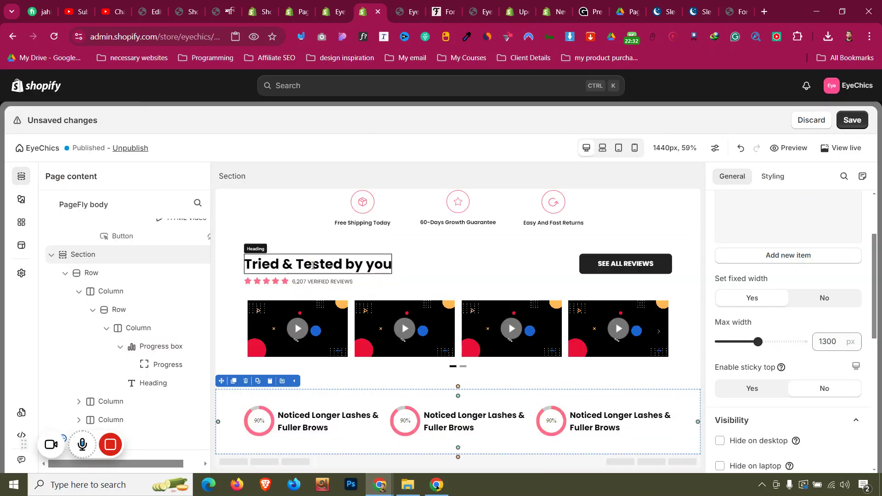
pyautogui.click(266, 265)
pyautogui.click(262, 246)
pyautogui.moveTo(418, 246); pyautogui.dragTo(451, 398)
pyautogui.click(230, 405)
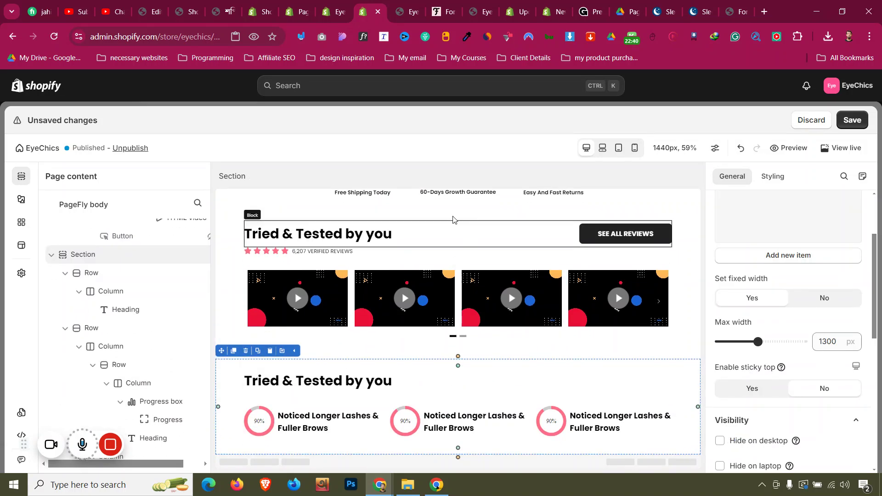
# Step: Replace the duplicated heading's text above the progress columns with "Numbers Don’t Lie" copied from forchics.com
pyautogui.click(461, 5)
pyautogui.moveTo(256, 207); pyautogui.dragTo(281, 157)
pyautogui.hotkey('ctrl', 'c')
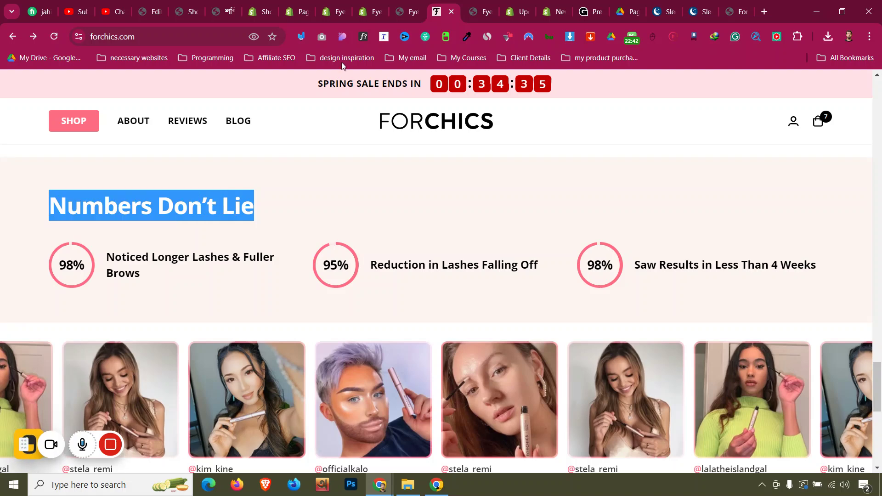
pyautogui.click(367, 11)
pyautogui.click(363, 381)
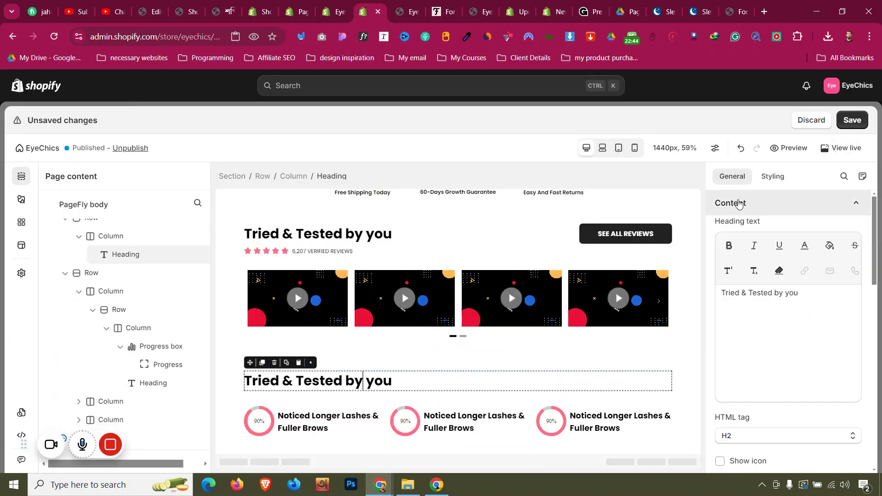
pyautogui.hotkey('ctrl', 'a')
pyautogui.hotkey('ctrl', 'v')
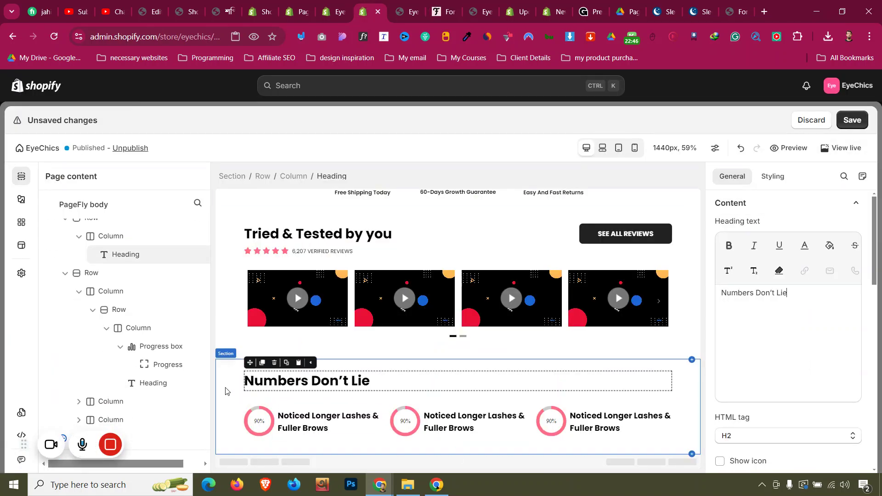
# Step: Give the progress columns' row a 10 px top margin and the Numbers Don’t Lie section 50 px of bottom padding
pyautogui.click(227, 388)
pyautogui.click(298, 401)
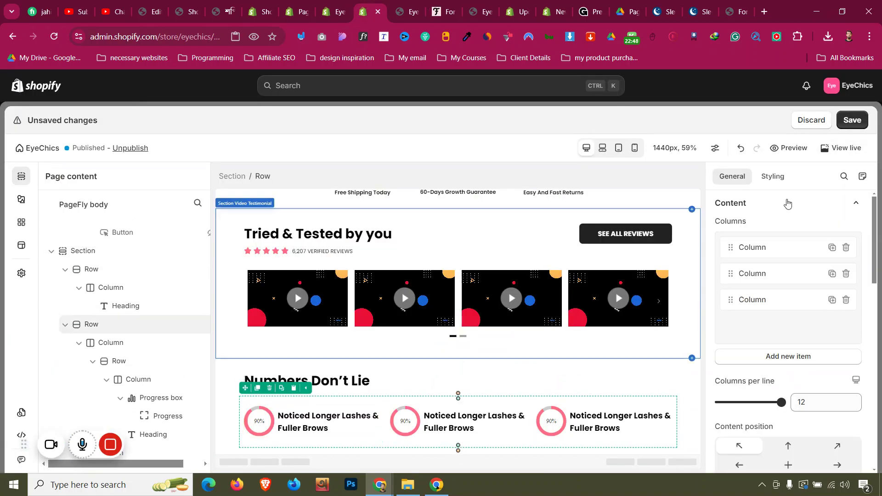
pyautogui.click(773, 177)
pyautogui.click(777, 416)
pyautogui.write('8')
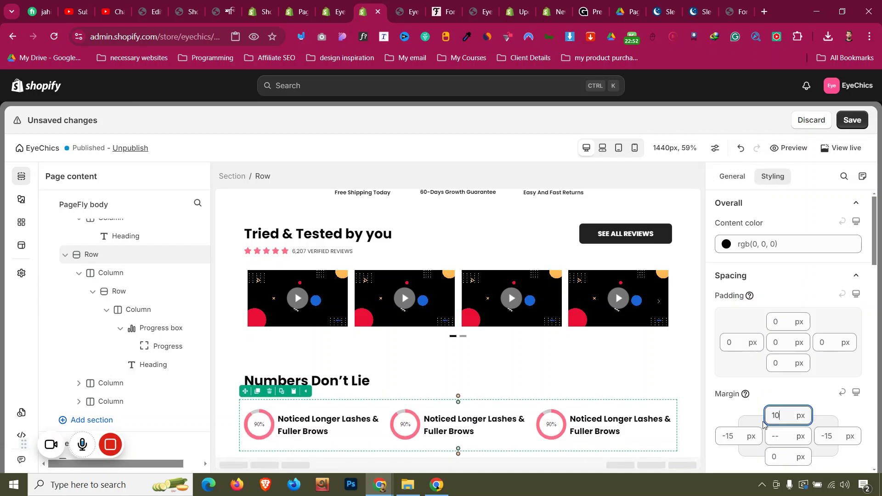
pyautogui.press('BackSpace')
pyautogui.write('10')
pyautogui.click(225, 338)
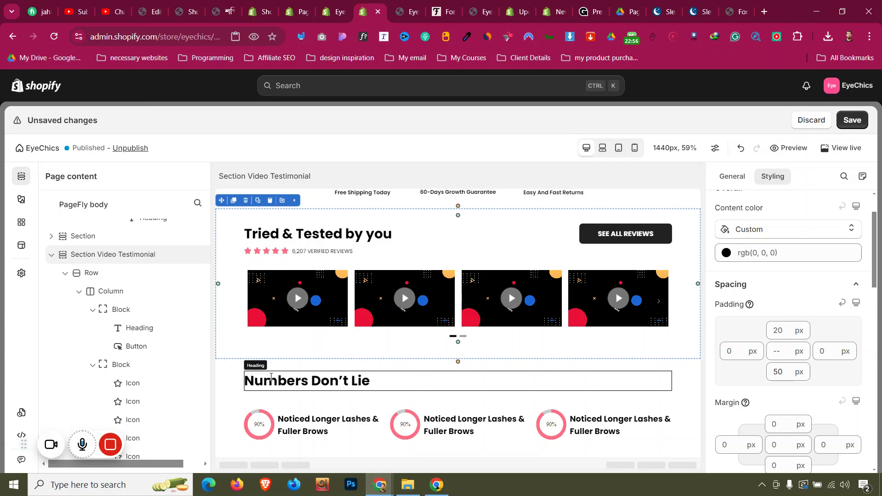
pyautogui.click(791, 371)
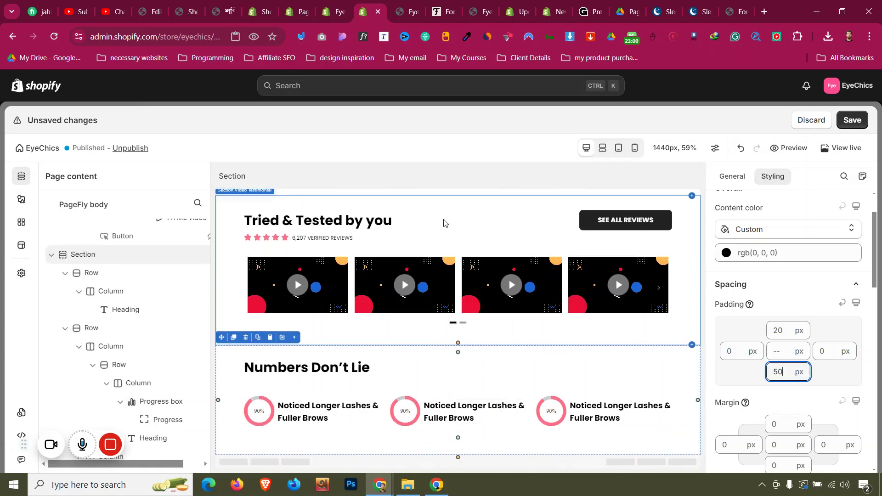
# Step: Check the Numbers Don’t Lie layout on forchics.com and publish the page changes in PageFly
pyautogui.hotkey('ctrl', 'Tab')
pyautogui.hotkey('ctrl', 'Tab')
pyautogui.scroll(2, 392, 203)
pyautogui.scroll(-4, 393, 203)
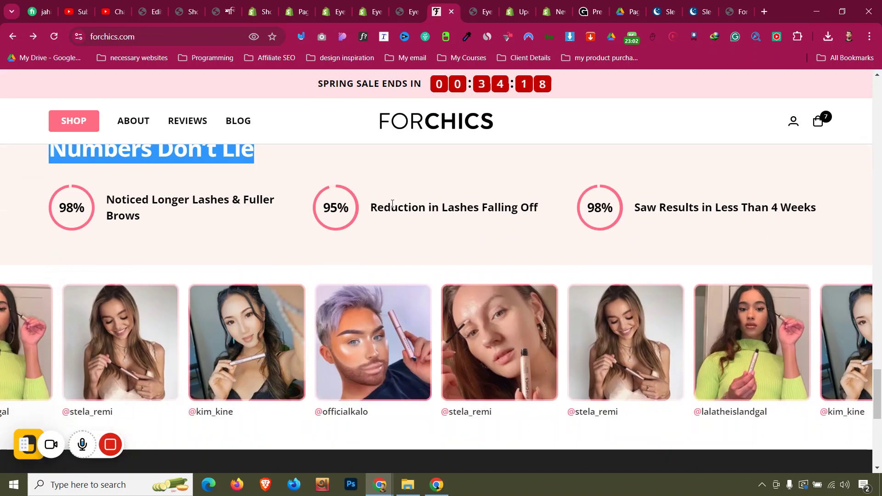
pyautogui.click(368, 5)
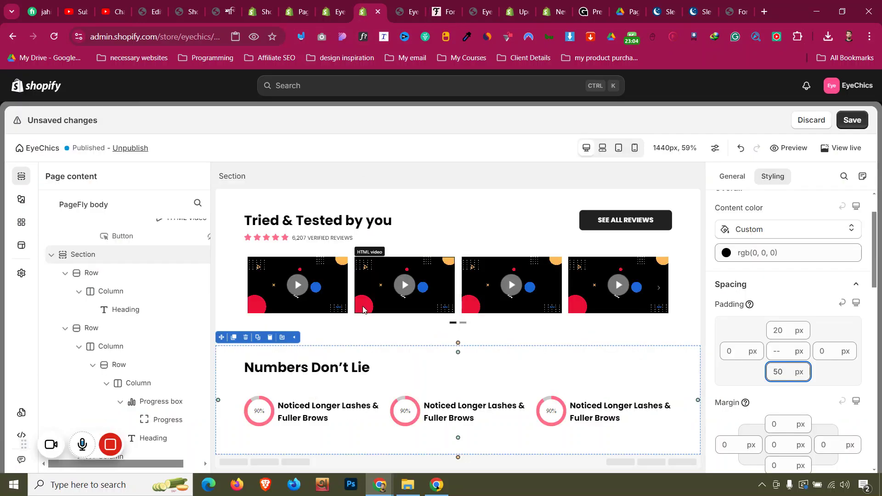
pyautogui.hotkey('ctrl', 's')
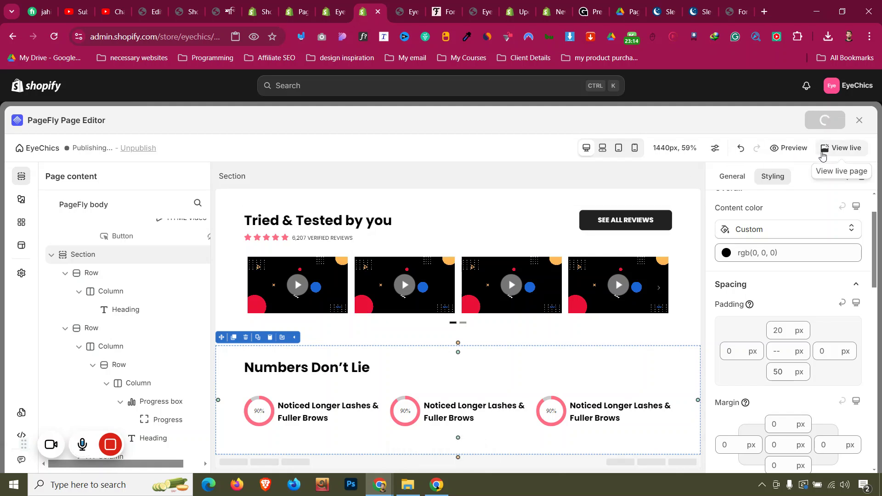
# Step: View the live page and compare its Numbers Don’t Lie progress circles with the forchics.com reference
pyautogui.click(822, 155)
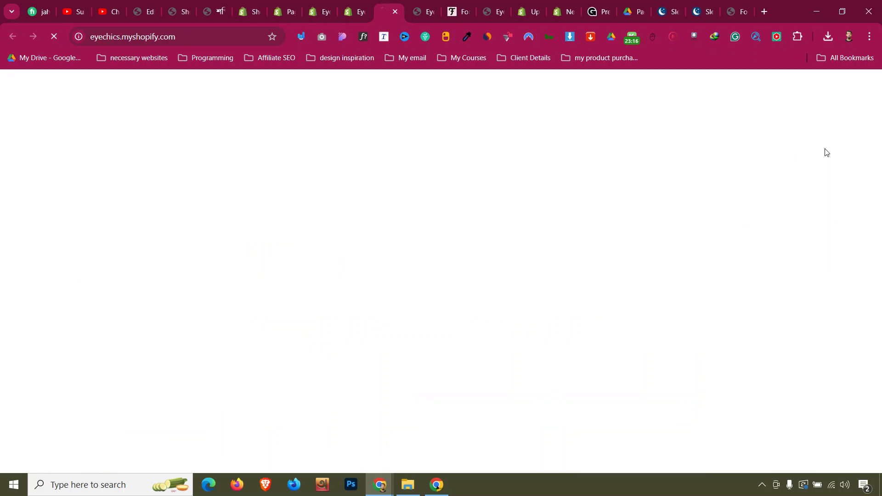
pyautogui.scroll(-20, 416, 230)
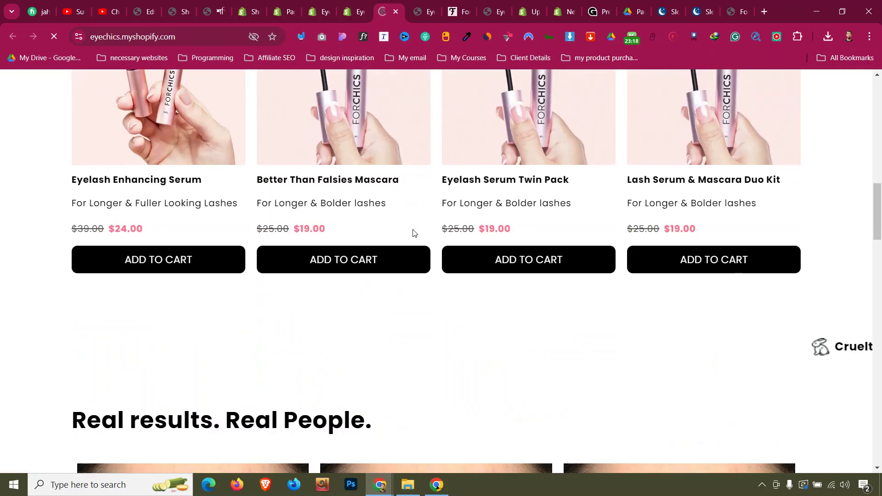
pyautogui.scroll(-9, 412, 235)
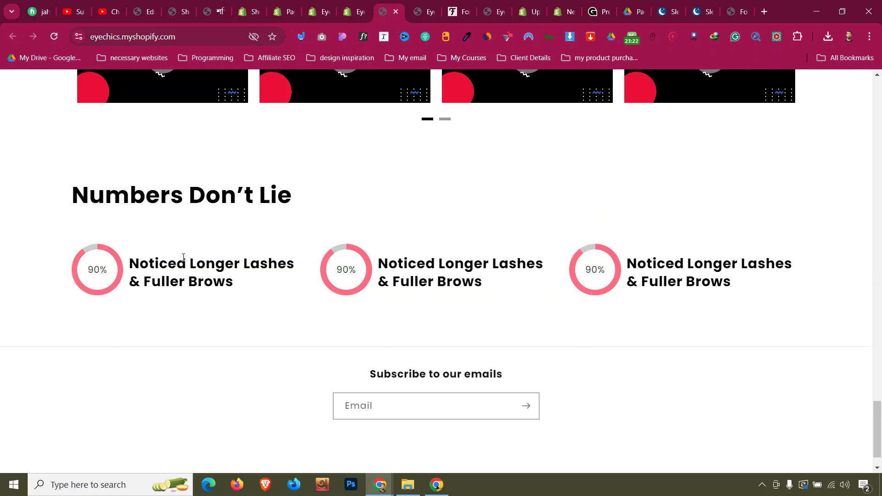
pyautogui.click(454, 5)
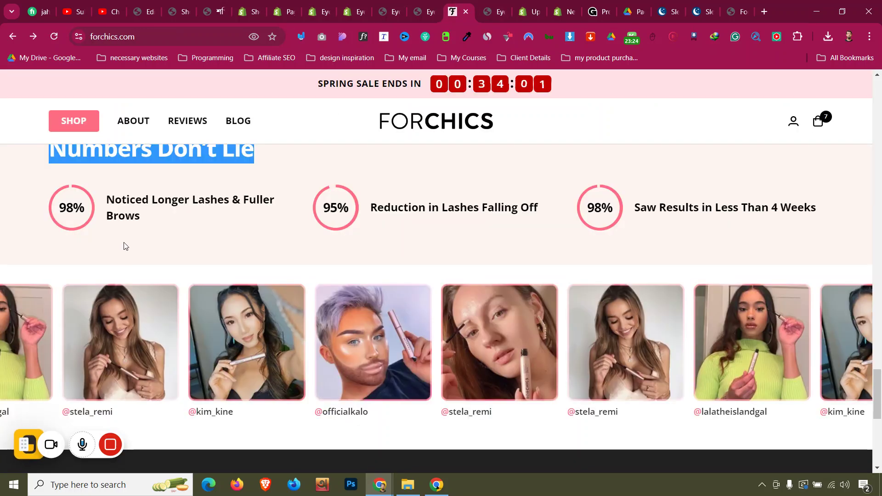
pyautogui.click(348, 5)
pyautogui.click(388, 7)
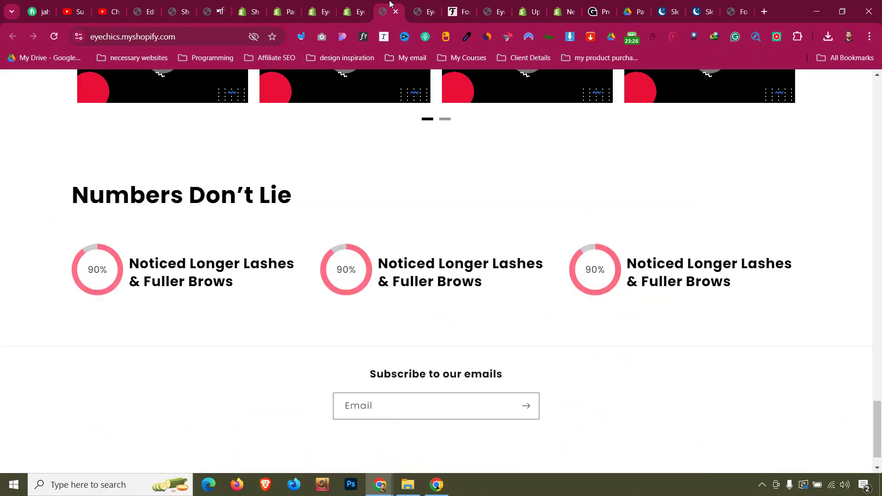
pyautogui.click(347, 11)
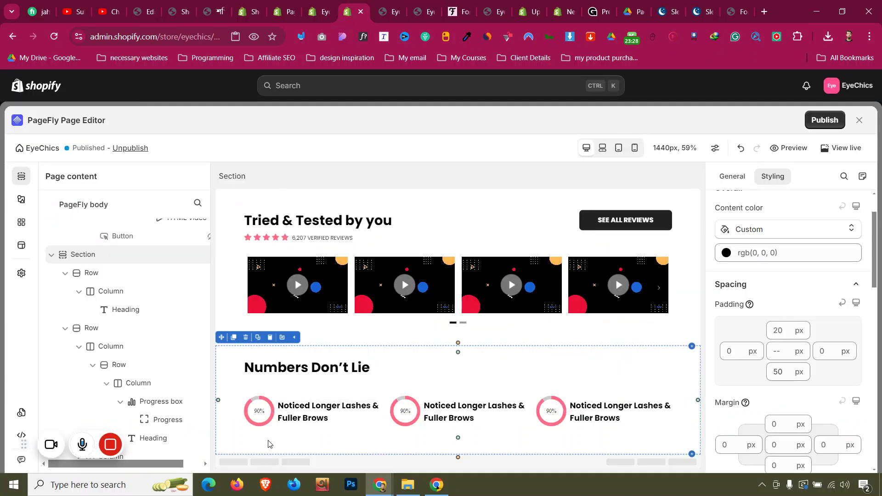
# Step: Set the weight of all three progress circles to 7
pyautogui.click(740, 181)
pyautogui.doubleClick(801, 328)
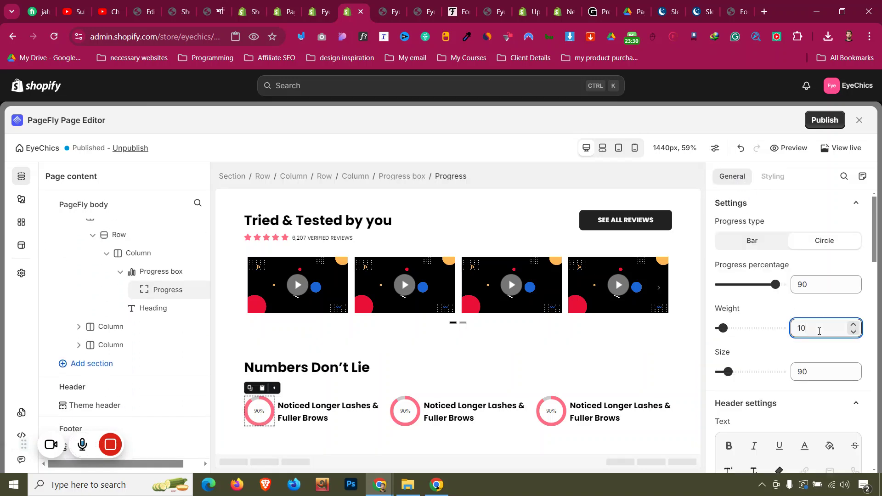
pyautogui.write('7')
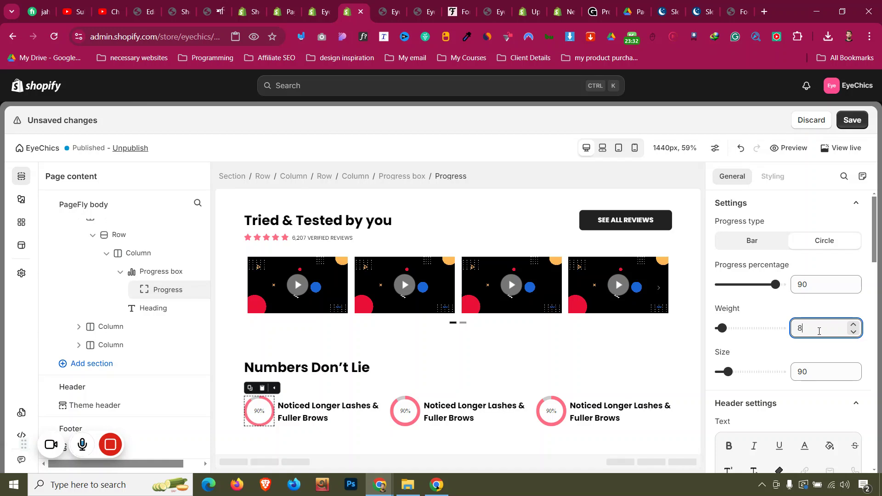
pyautogui.click(391, 412)
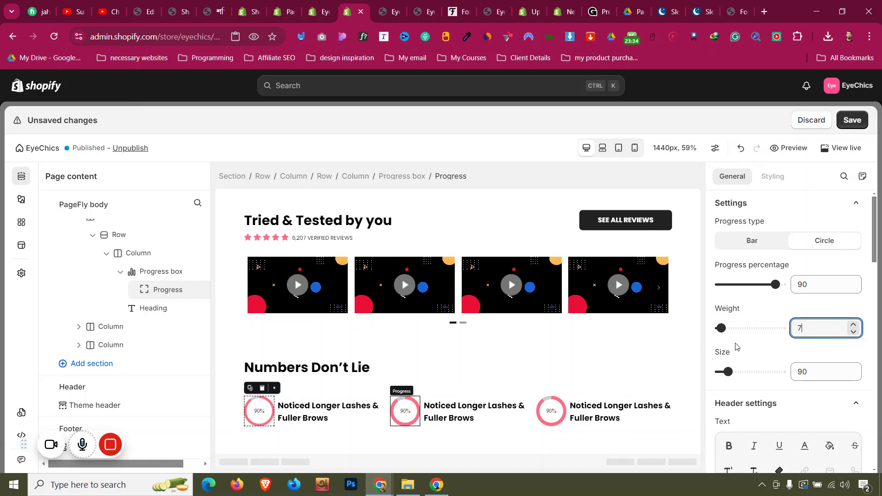
pyautogui.doubleClick(811, 328)
pyautogui.write('8')
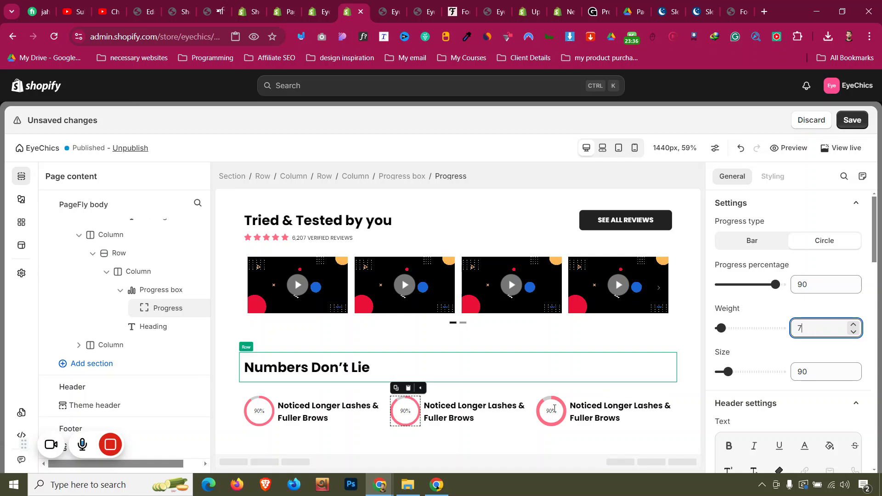
pyautogui.click(551, 411)
pyautogui.doubleClick(812, 333)
pyautogui.write('8')
pyautogui.press('BackSpace')
pyautogui.write('7')
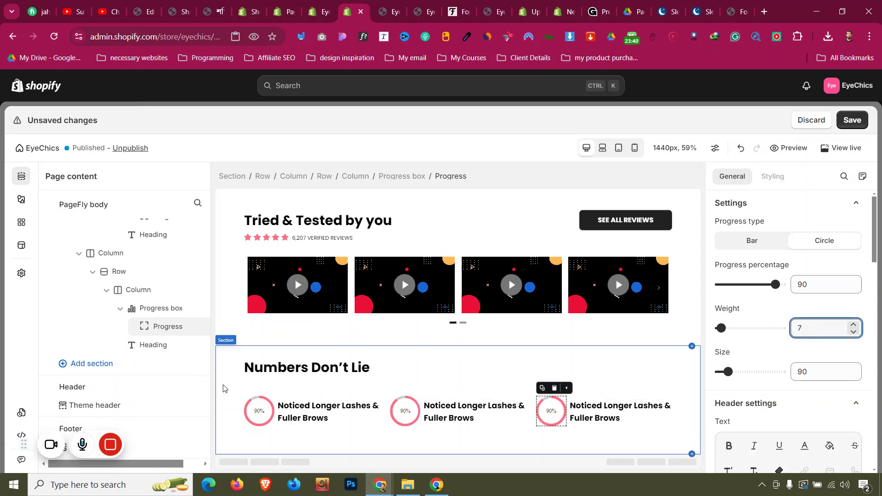
# Step: Lower the middle progress circle's percentage to 80
pyautogui.click(413, 416)
pyautogui.click(852, 289)
pyautogui.click(853, 289)
pyautogui.click(853, 290)
pyautogui.click(852, 289)
pyautogui.click(853, 289)
pyautogui.click(853, 290)
pyautogui.click(853, 289)
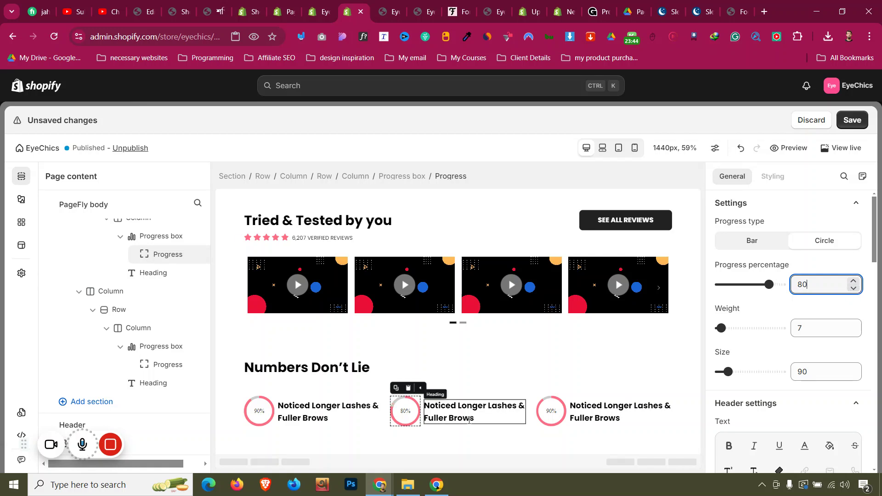
# Step: Raise the first progress circle's percentage to 97
pyautogui.click(551, 412)
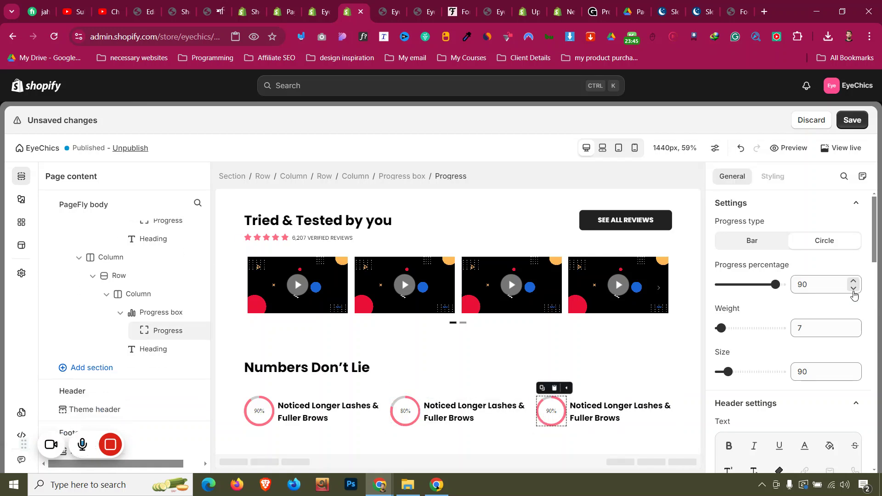
pyautogui.click(260, 411)
pyautogui.click(852, 281)
pyautogui.click(852, 281)
pyautogui.click(852, 281)
pyautogui.click(852, 281)
pyautogui.click(852, 281)
pyautogui.click(852, 281)
pyautogui.click(852, 281)
pyautogui.click(224, 373)
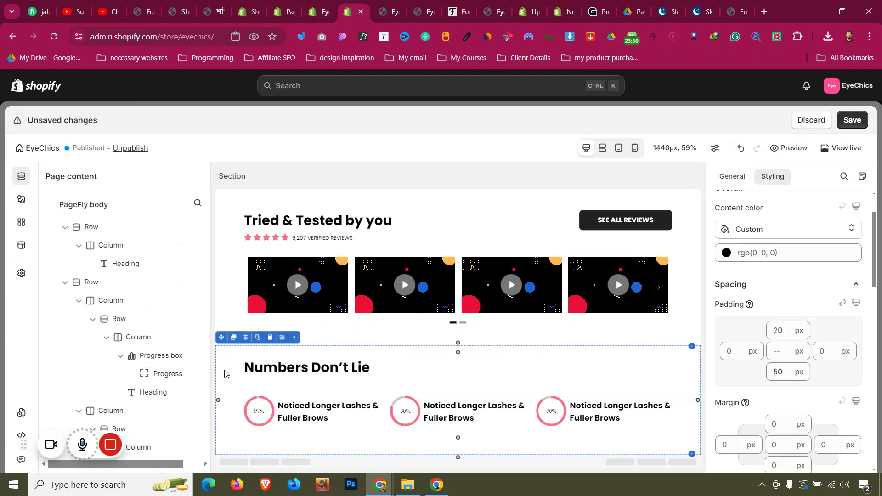
# Step: Examine the customer photo strip below Numbers Don’t Lie on forchics.com and view one photo in a separate tab
pyautogui.click(453, 12)
pyautogui.click(418, 12)
pyautogui.click(431, 12)
pyautogui.scroll(-1, 350, 230)
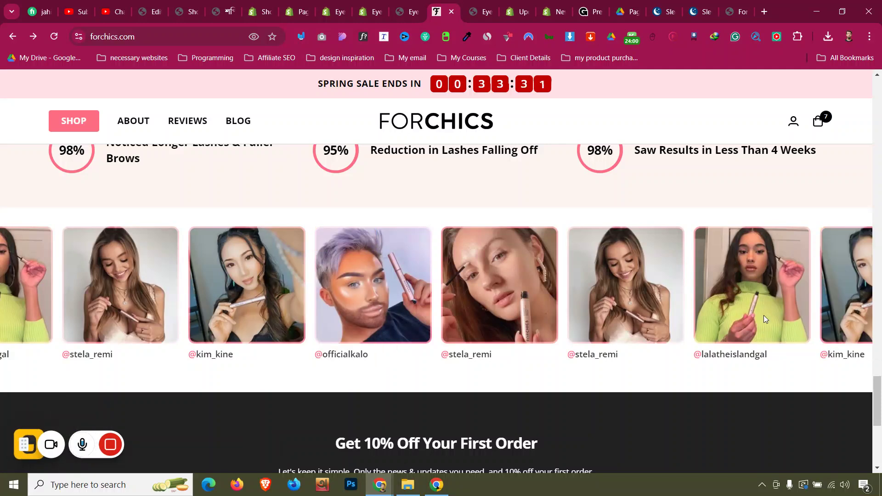
pyautogui.moveTo(763, 315)
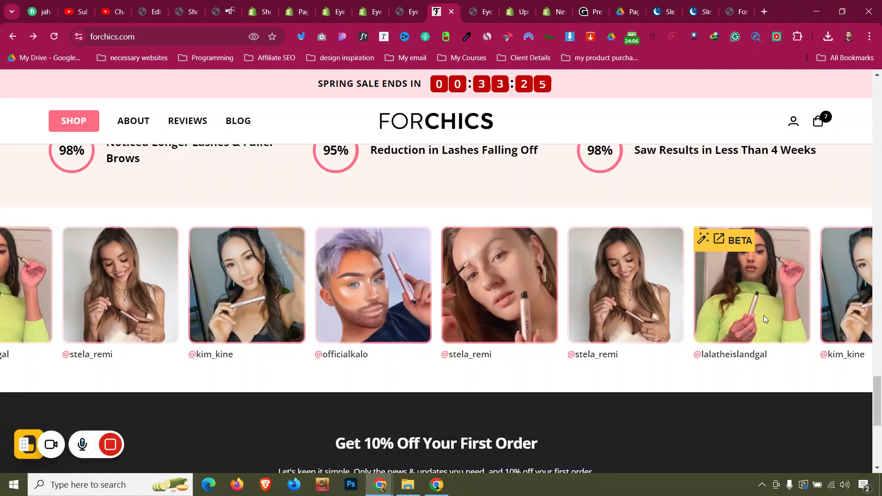
pyautogui.scroll(-3, 682, 316)
pyautogui.scroll(4, 623, 307)
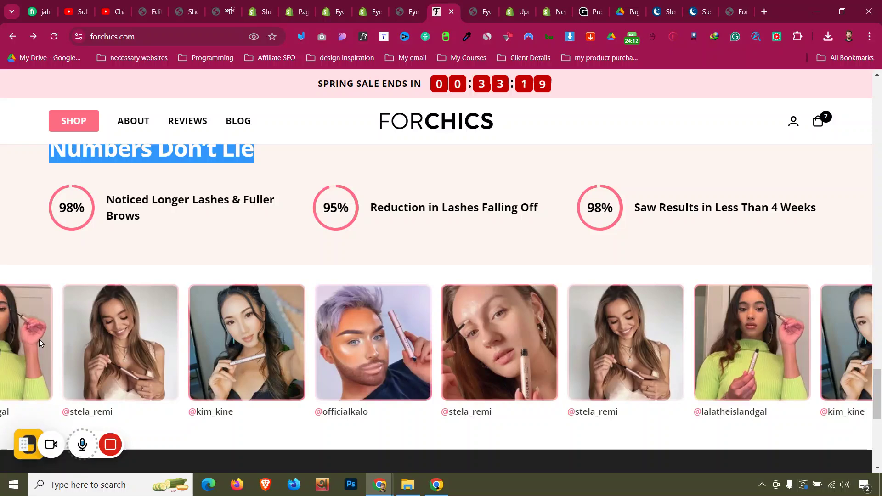
pyautogui.rightClick(351, 338)
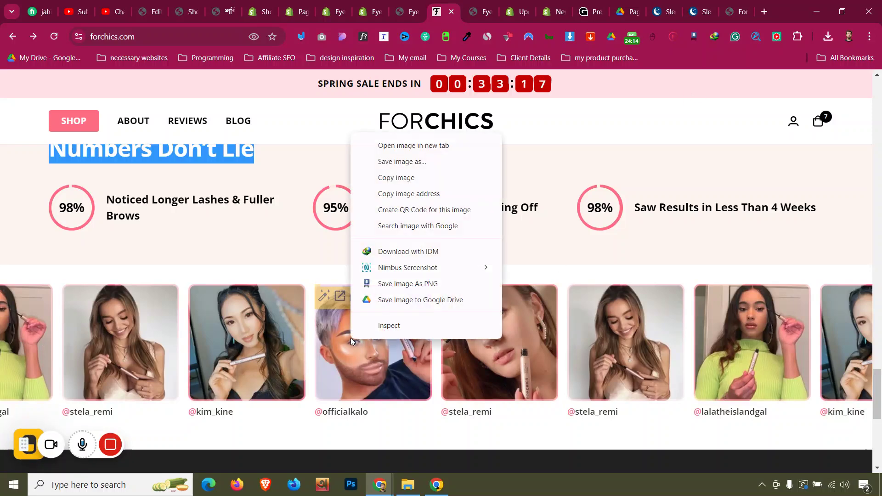
pyautogui.click(482, 145)
pyautogui.hotkey('ctrl', 'Tab')
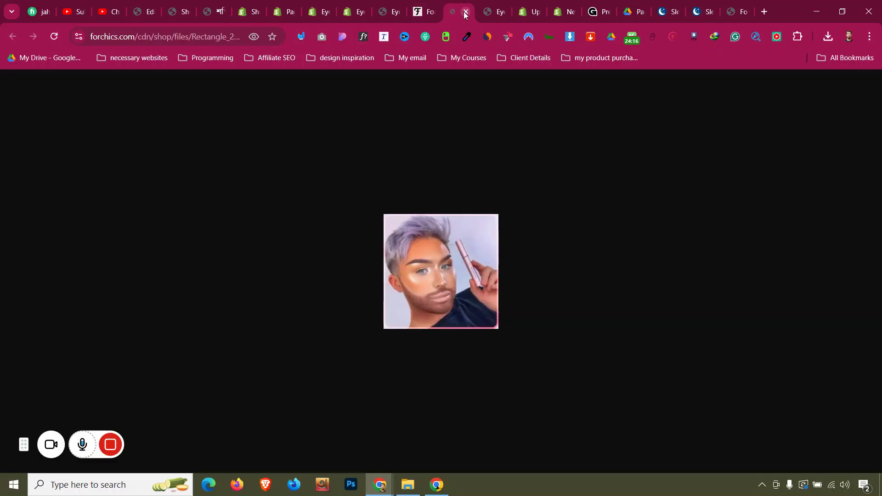
pyautogui.hotkey('ctrl', 'w')
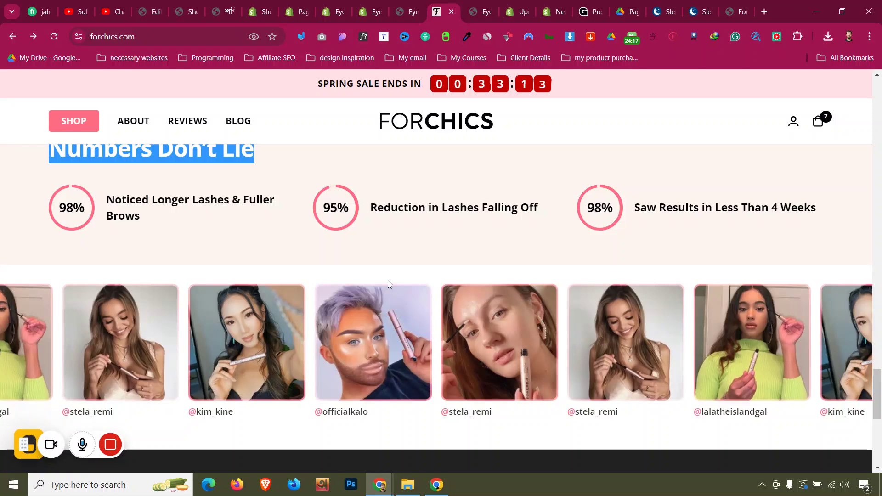
# Step: Review the forchics.com home page sections from the product categories down to the first-order coupon signup
pyautogui.scroll(4, 387, 280)
pyautogui.click(379, 322)
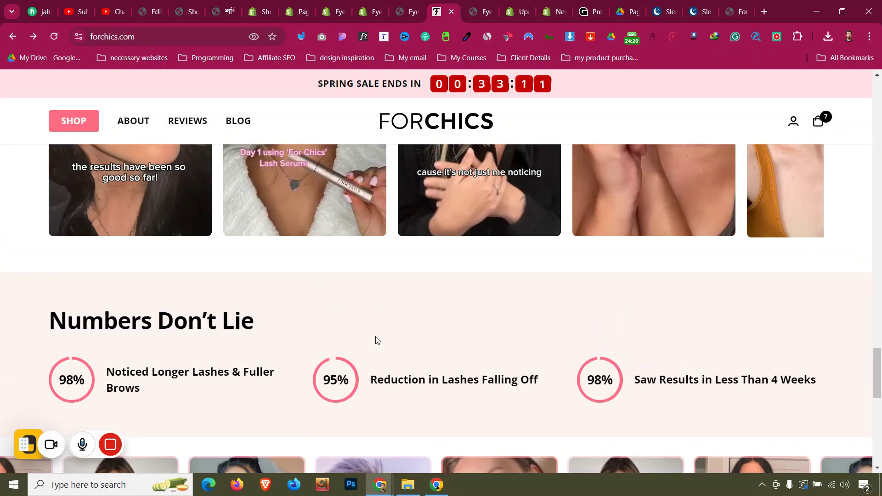
pyautogui.scroll(10, 376, 336)
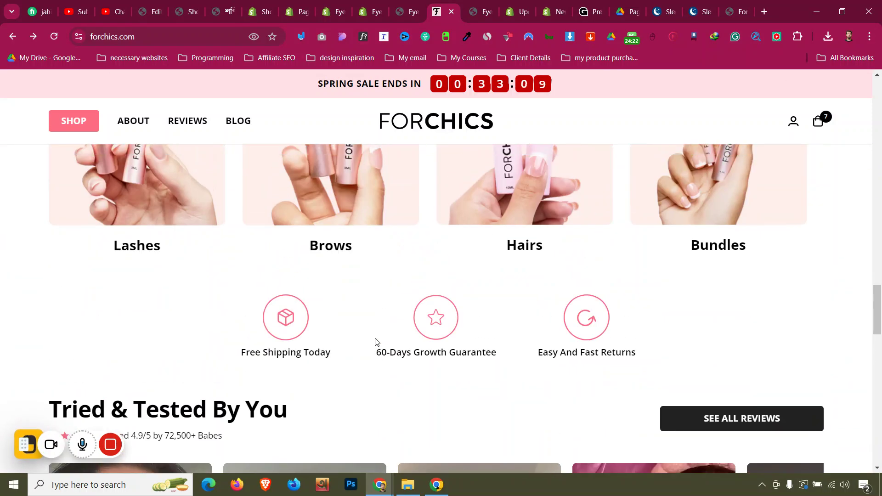
pyautogui.scroll(-15, 376, 340)
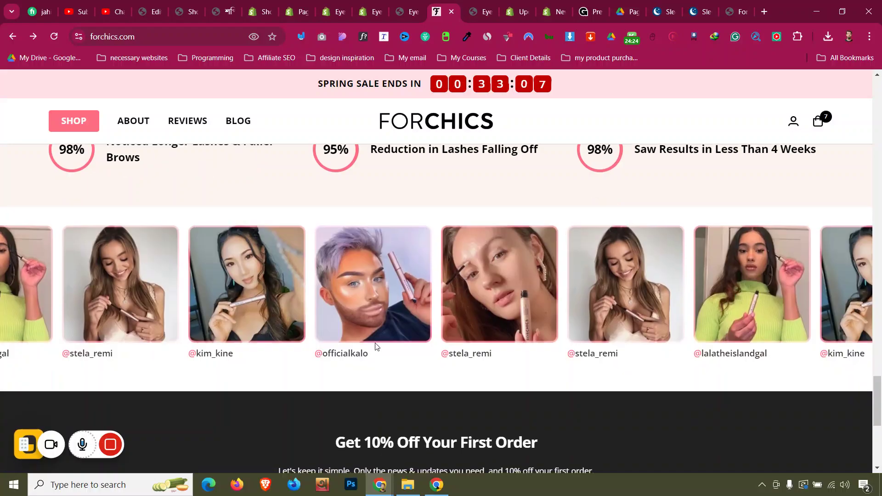
pyautogui.scroll(5, 376, 344)
pyautogui.scroll(8, 377, 344)
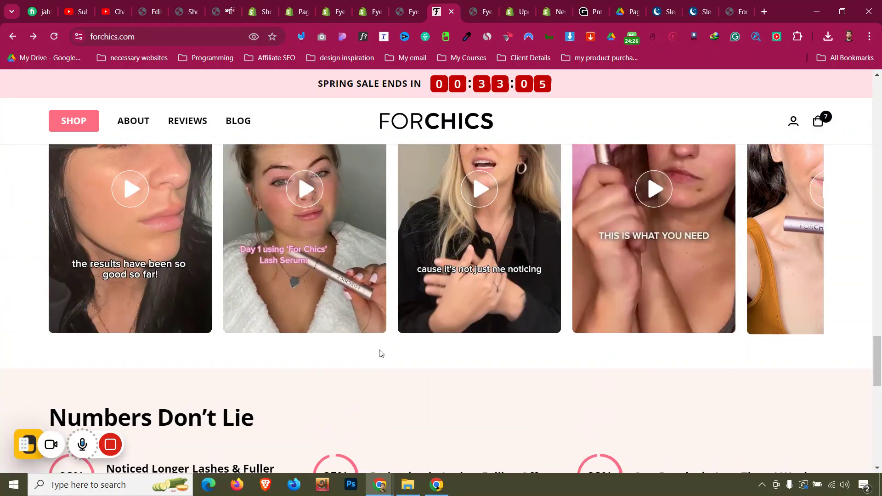
pyautogui.scroll(-8, 381, 358)
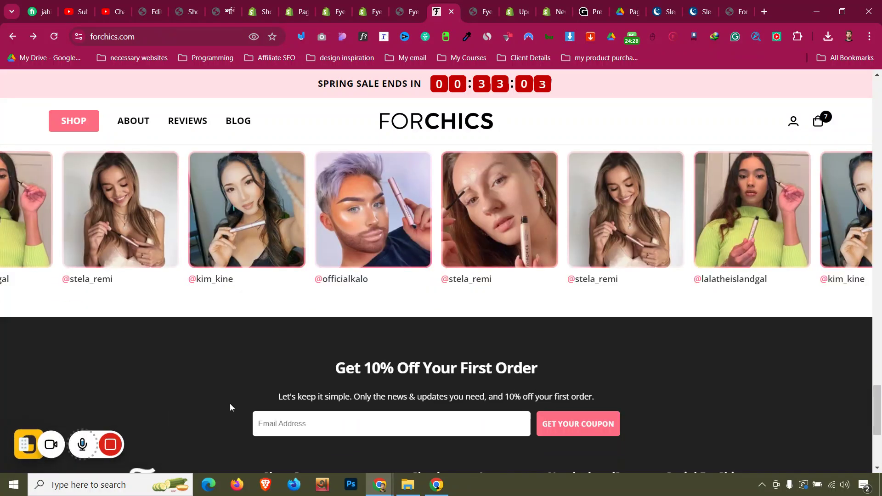
# Step: Review the forchics.com home page sections from the hero banner and Bestsellers through Real Results, Shop By Category and Tried & Tested By You
pyautogui.scroll(10, 220, 407)
pyautogui.scroll(15, 236, 394)
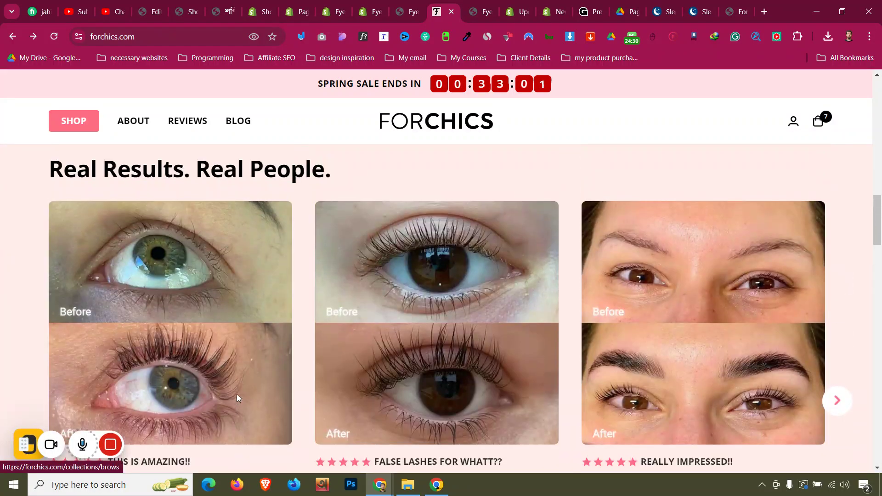
pyautogui.scroll(1, 238, 400)
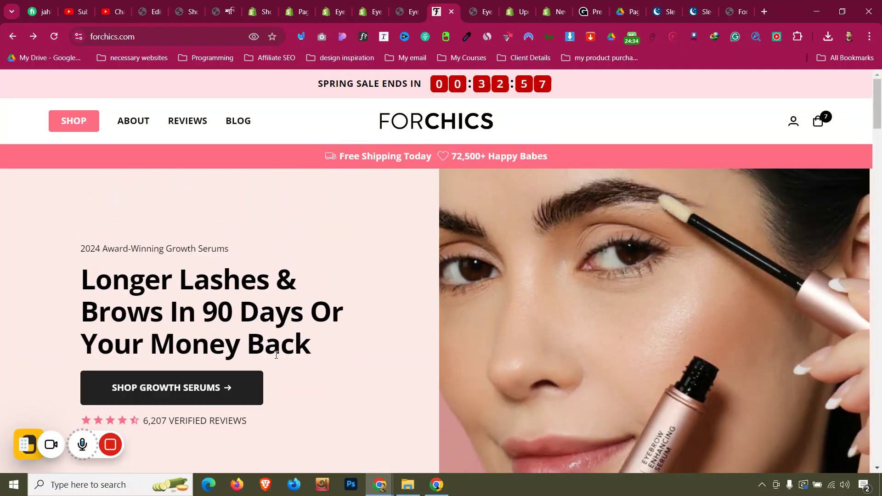
pyautogui.scroll(-20, 420, 198)
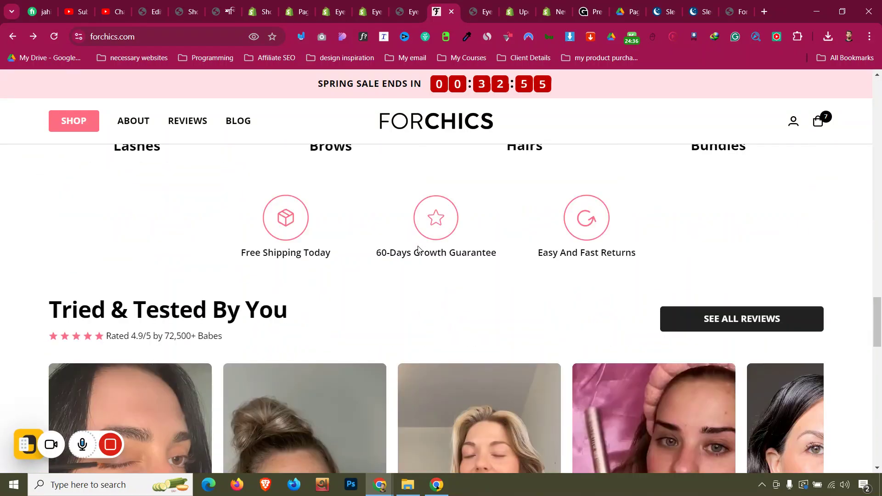
pyautogui.scroll(-6, 417, 246)
pyautogui.scroll(14, 418, 247)
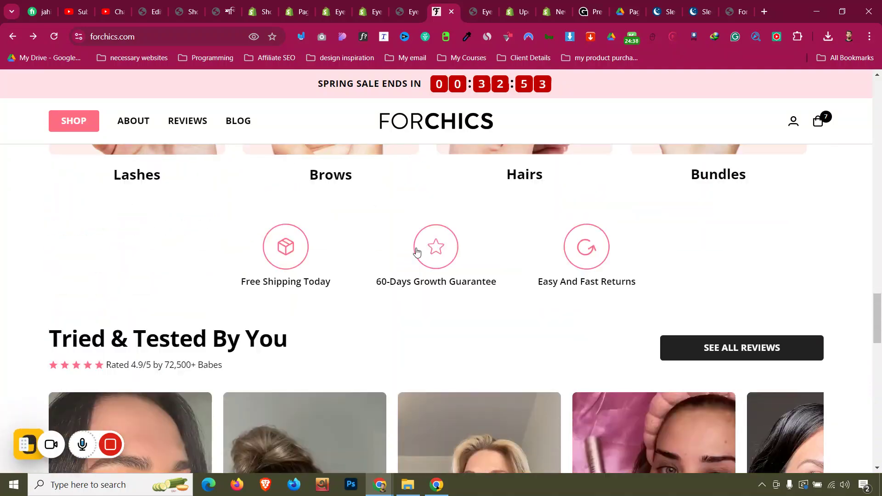
pyautogui.scroll(10, 415, 253)
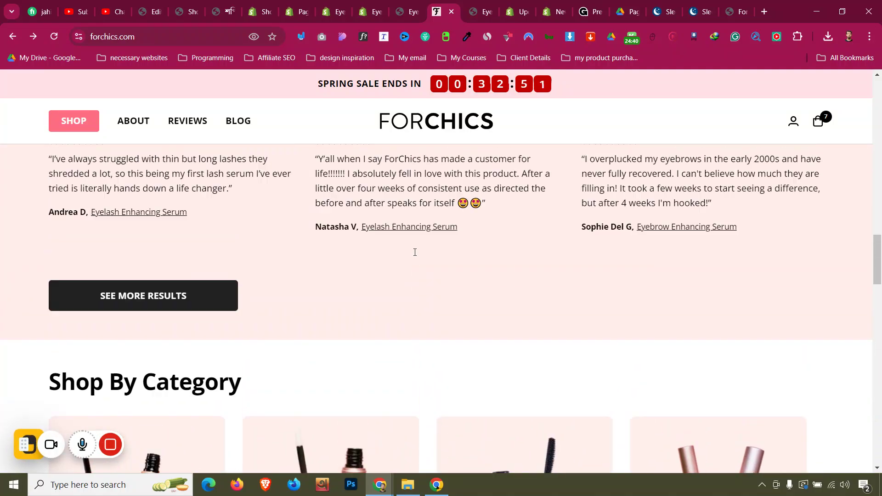
pyautogui.scroll(8, 414, 251)
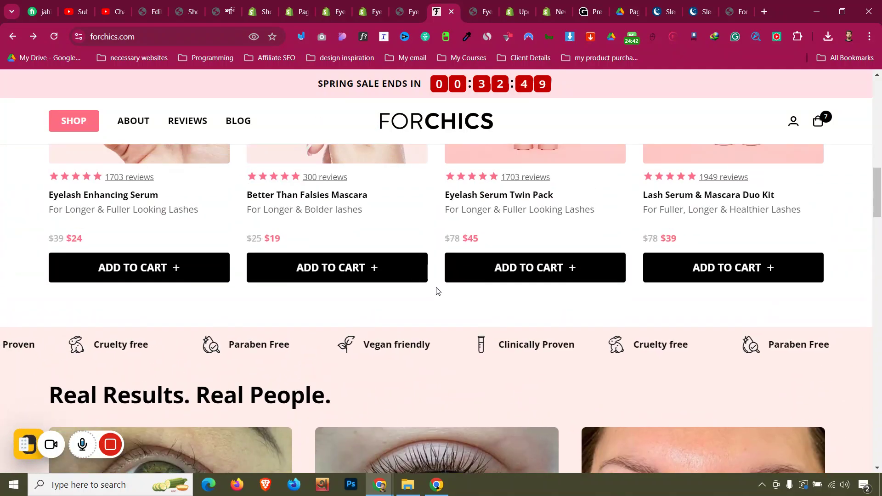
pyautogui.scroll(5, 327, 367)
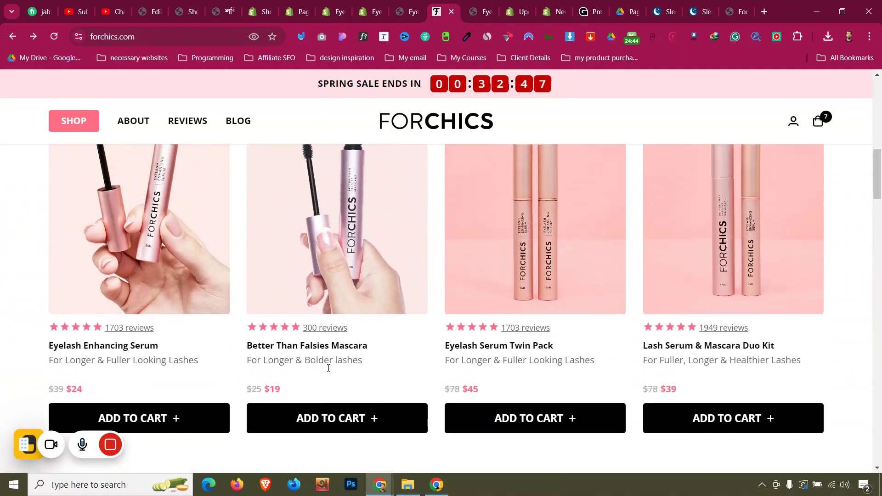
pyautogui.scroll(6, 233, 339)
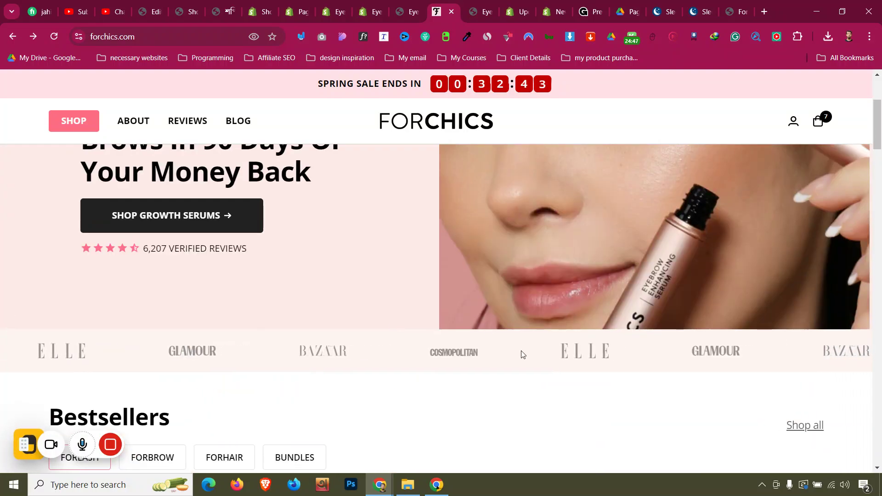
pyautogui.scroll(4, 522, 354)
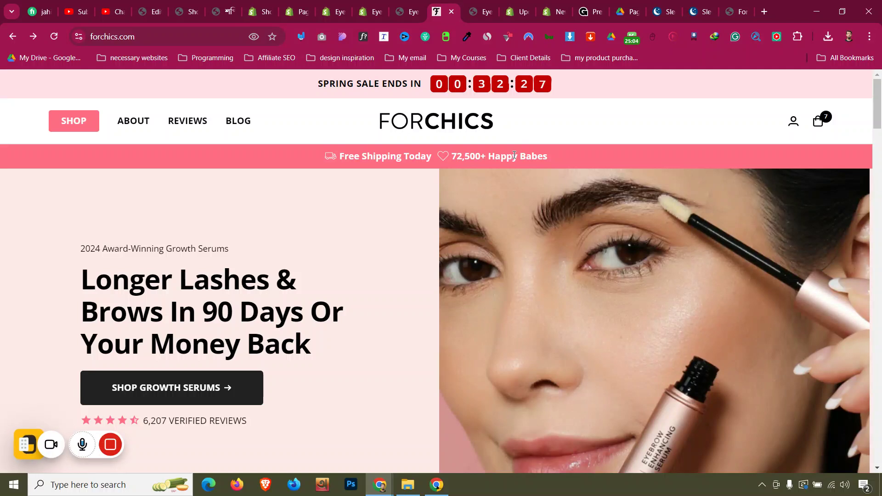
pyautogui.scroll(-10, 438, 183)
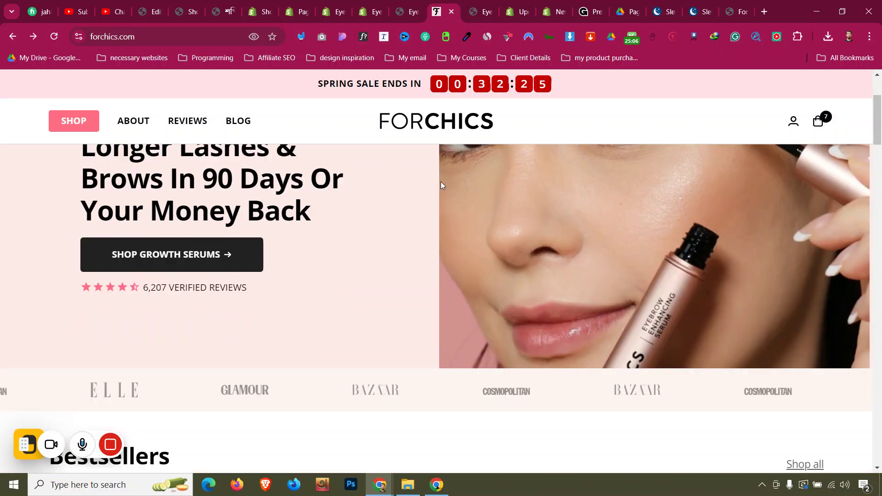